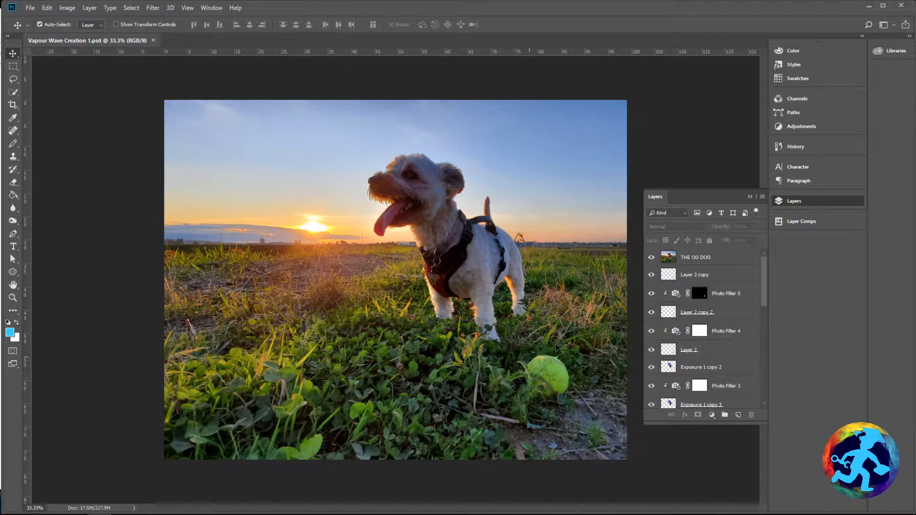
Toggle the THE OG DOG layer's visibility to compare the original photo with the finished artwork
left_click(696, 261)
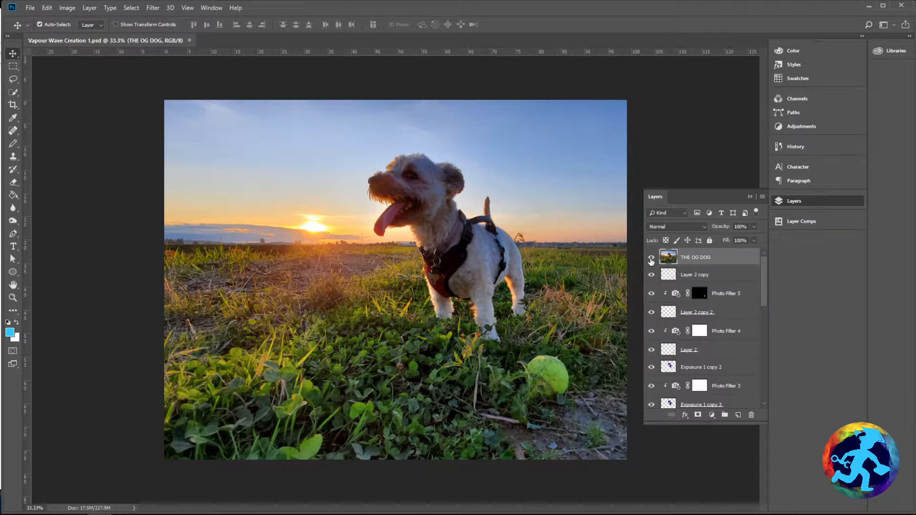
left_click(651, 258)
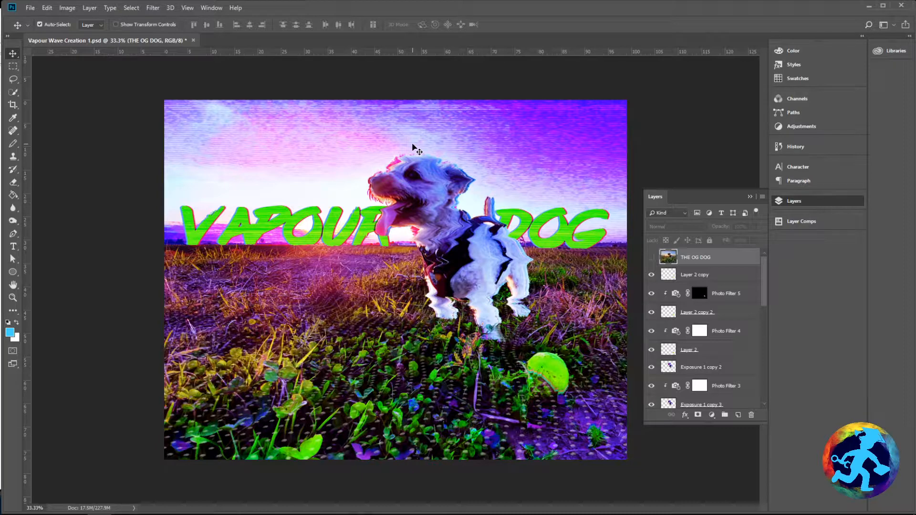
left_click(652, 258)
left_click(652, 258)
Open 20190920_185118.jpg from the Vapour Dog folder in Adobe Photoshop CC 2018
mouse_move(0, 13)
left_mouse_down()
mouse_move(99, 14)
mouse_move(1, 13)
left_mouse_up()
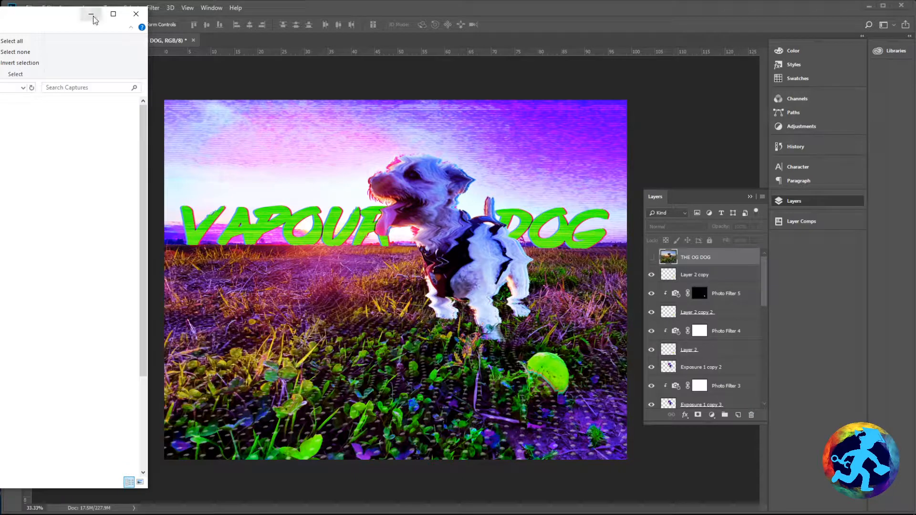
left_click(91, 15)
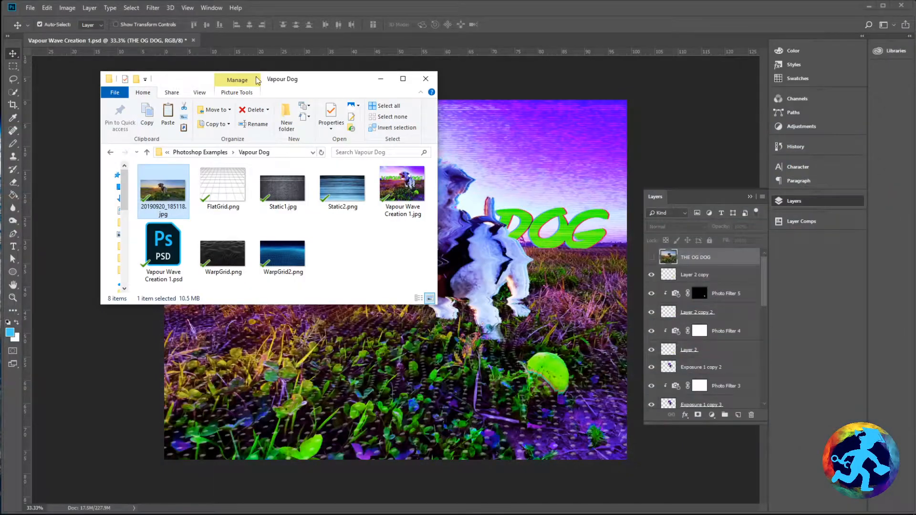
mouse_move(333, 86)
left_mouse_down()
mouse_move(317, 90)
mouse_move(333, 101)
left_mouse_up()
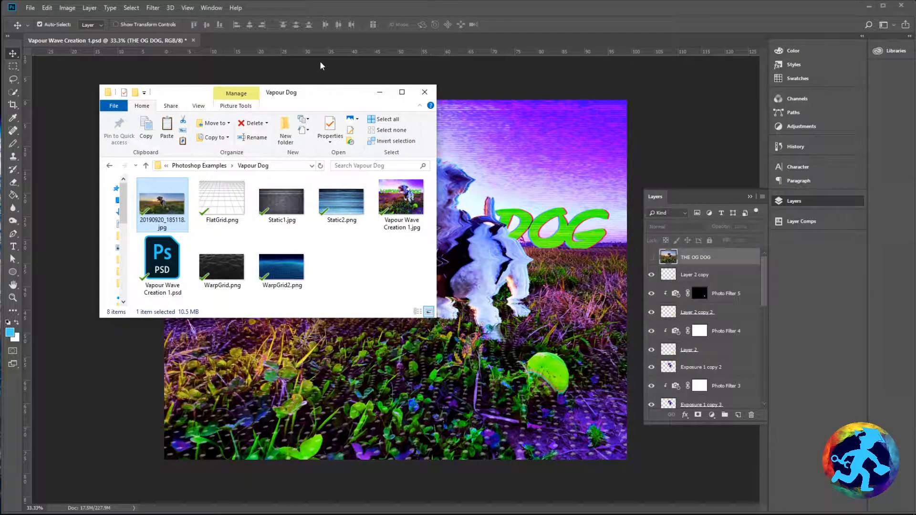
mouse_move(326, 99)
left_mouse_down()
mouse_move(354, 112)
mouse_move(343, 89)
mouse_move(314, 92)
left_mouse_up()
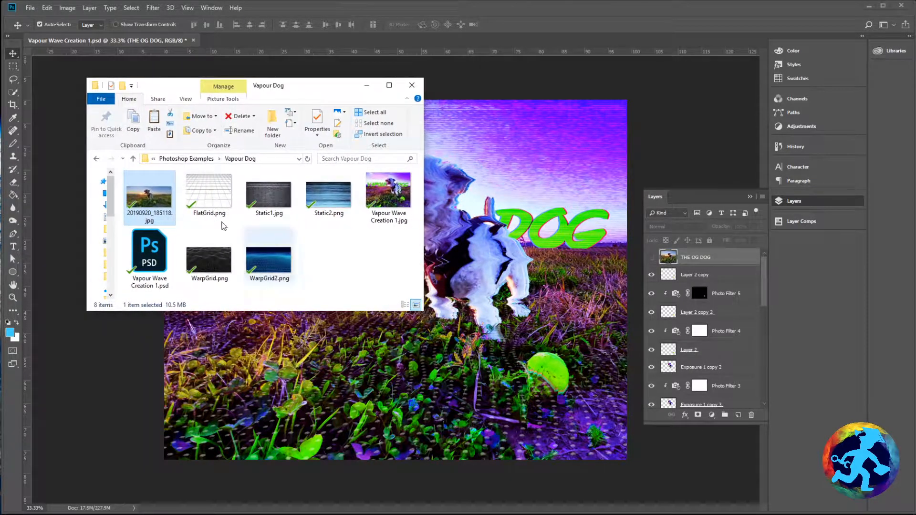
right_click(153, 209)
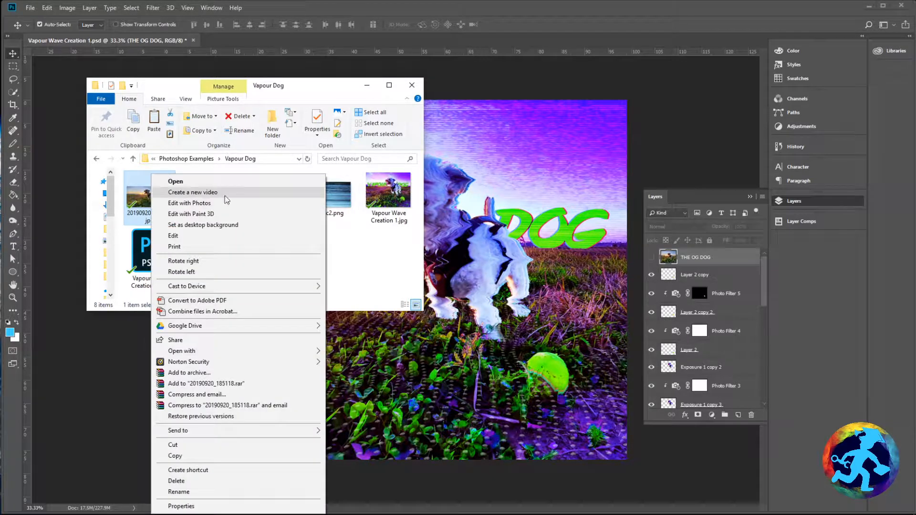
mouse_move(256, 351)
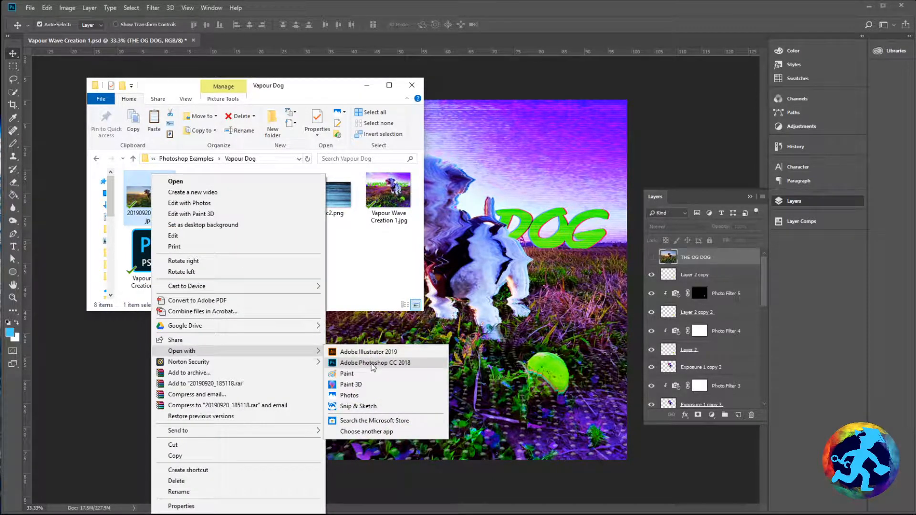
mouse_move(300, 353)
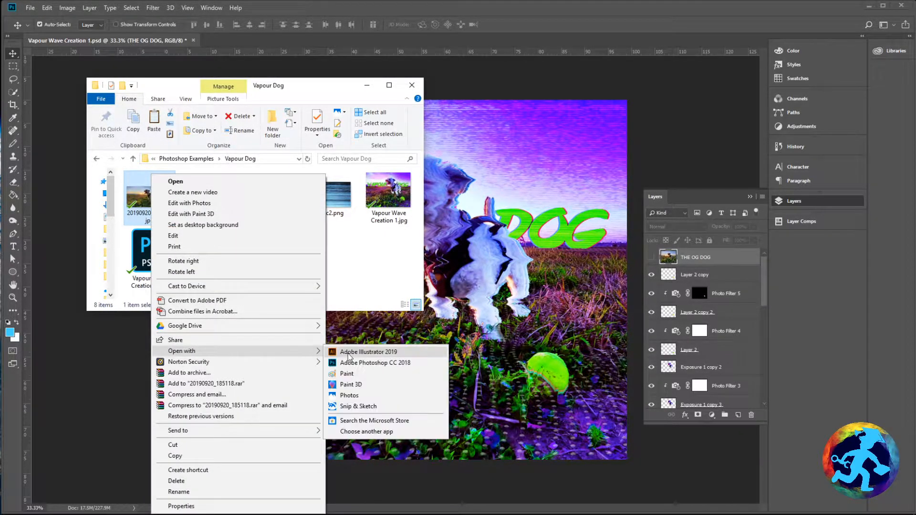
left_click(356, 364)
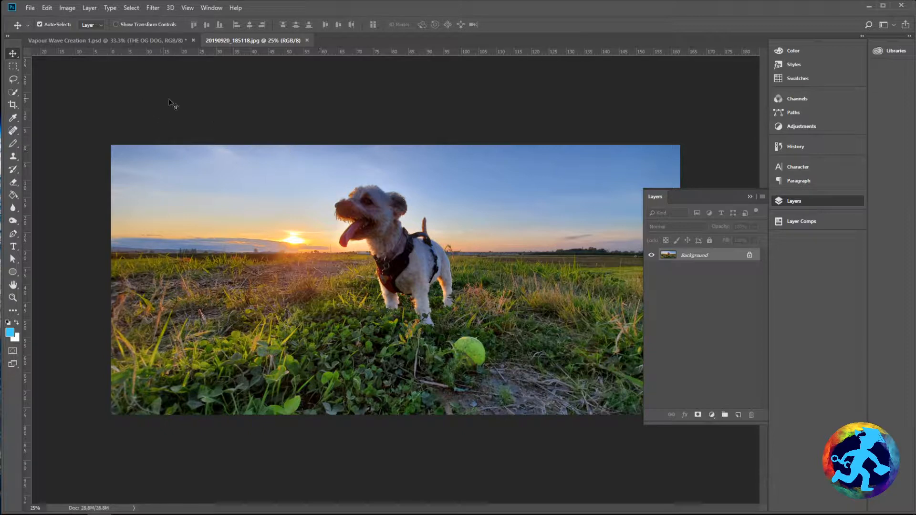
Duplicate the Background layer as Background copy within the same document
left_click(30, 8)
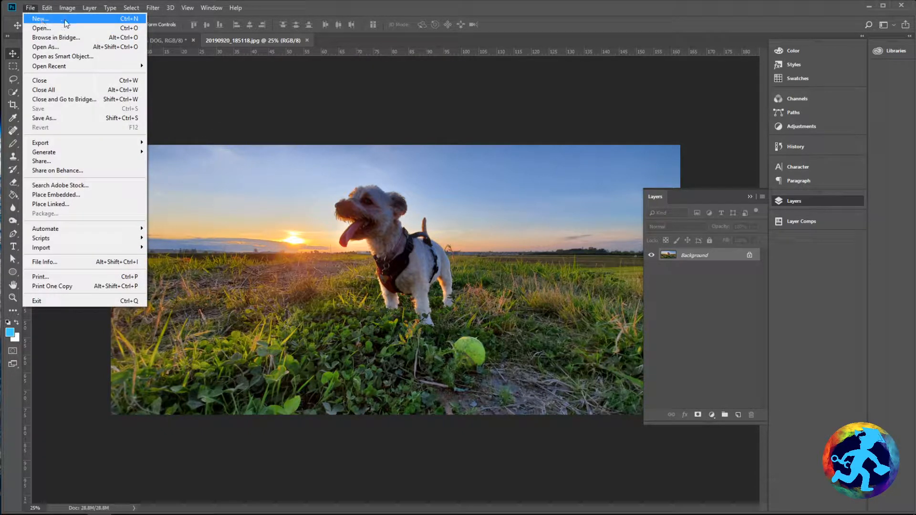
left_click(322, 4)
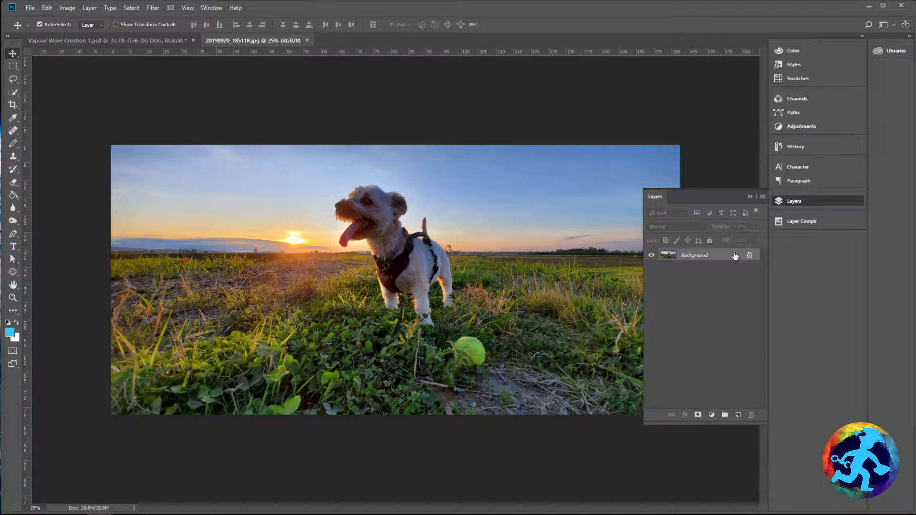
right_click(720, 256)
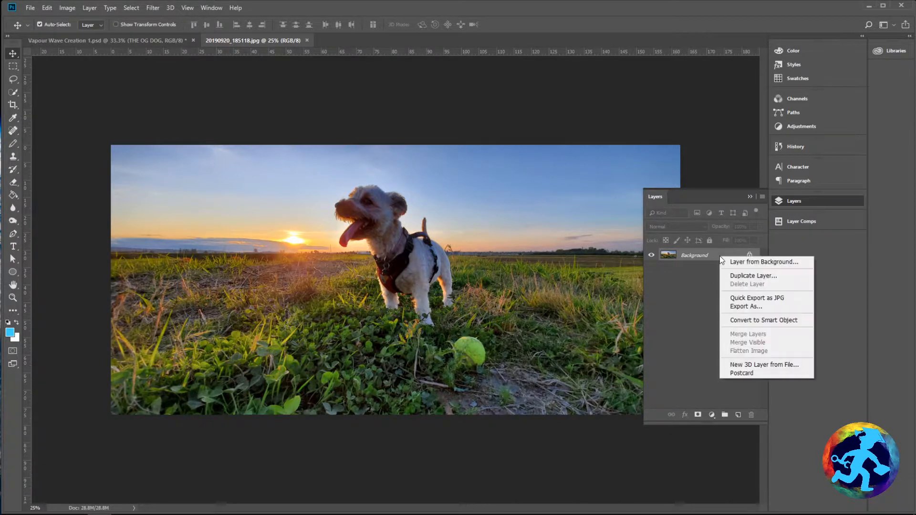
left_click(739, 277)
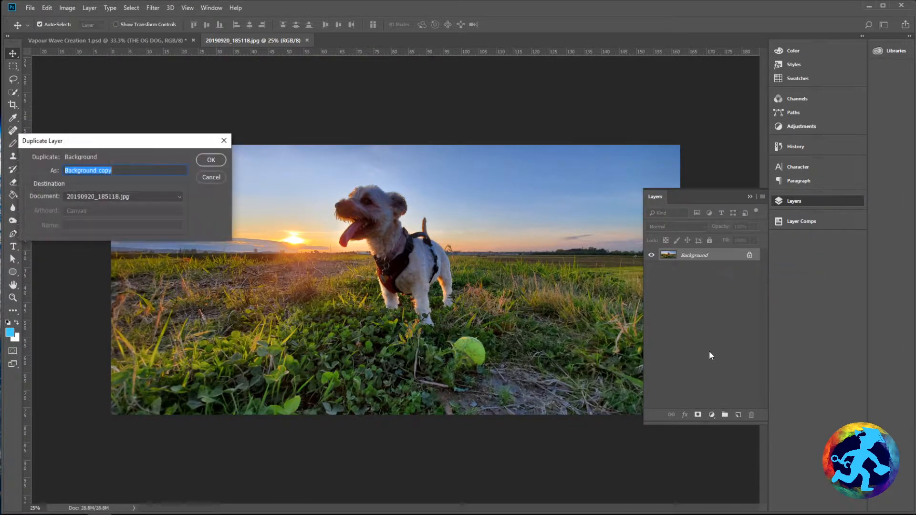
left_click(210, 160)
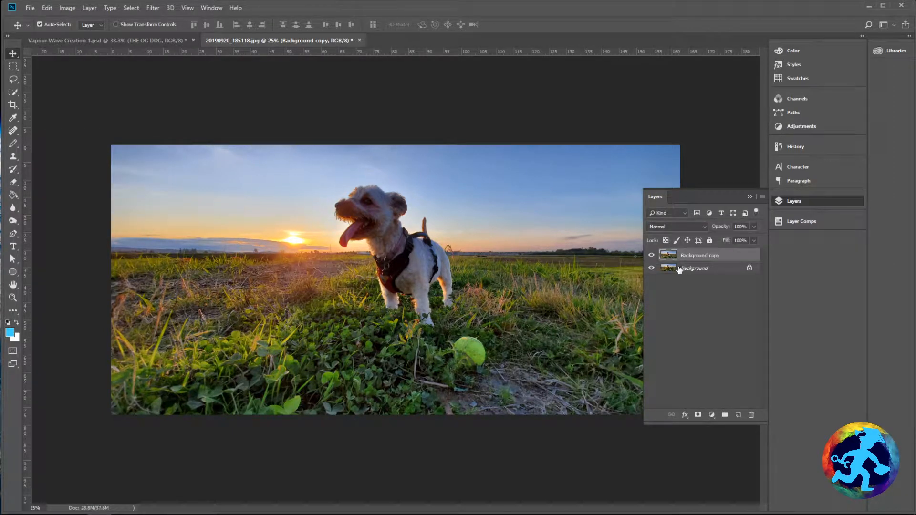
Hide the original Background layer and make Background copy the active layer
left_click(652, 268)
left_click(710, 241)
left_click(668, 268)
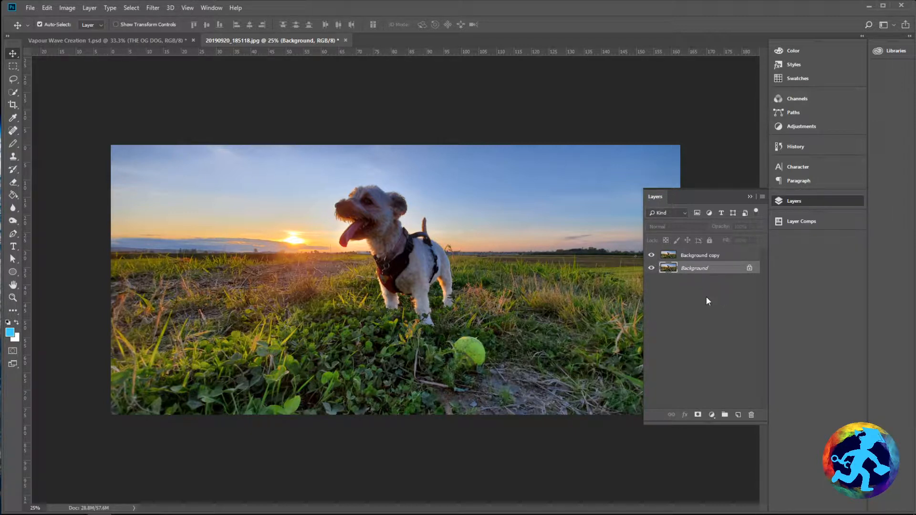
left_click(651, 268)
left_click(695, 255)
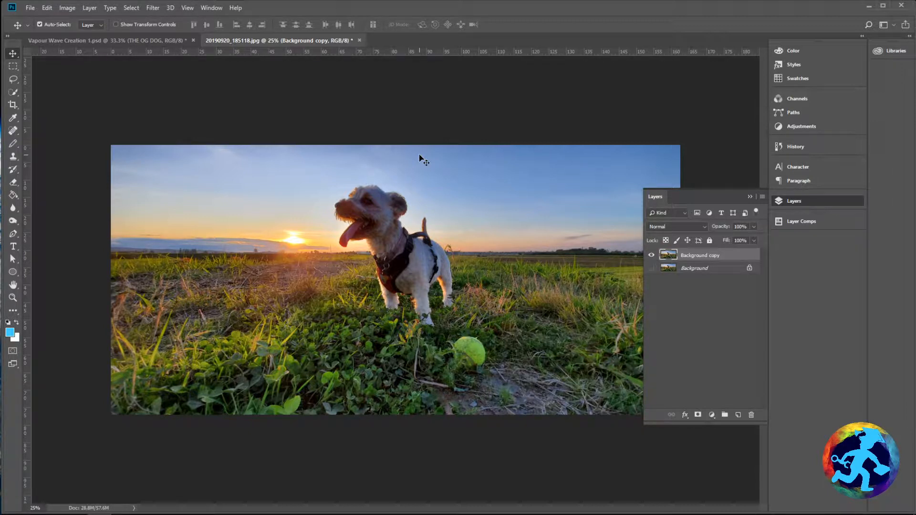
View the finished artwork in Vapour Wave Creation 1.psd, then return to the 20190920_185118.jpg document
left_click(105, 41)
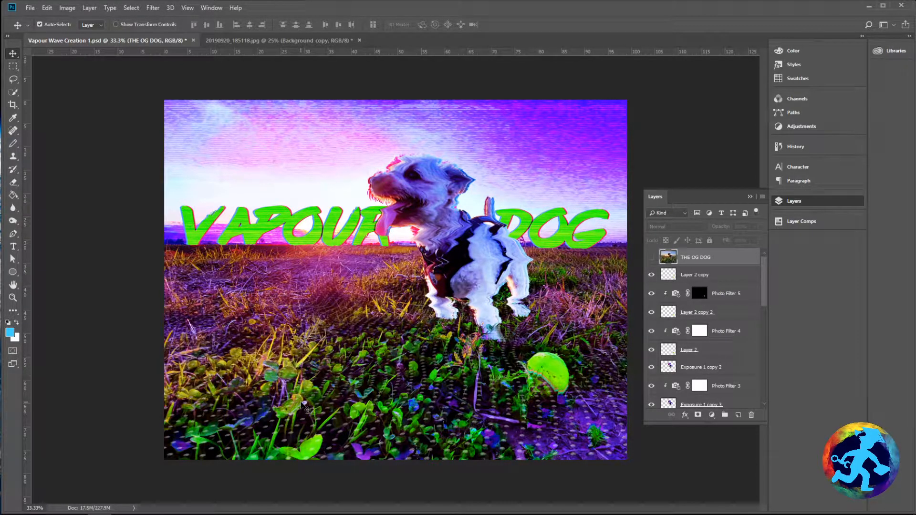
left_click(299, 40)
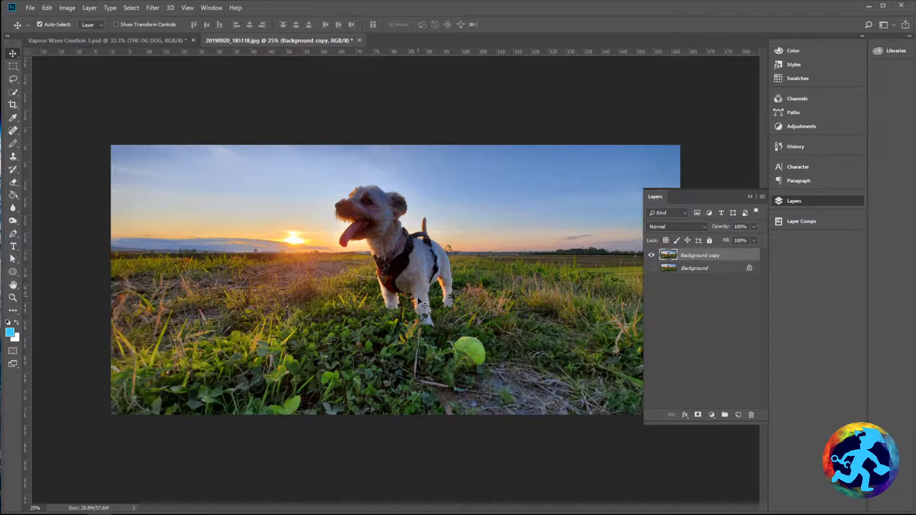
left_click(711, 415)
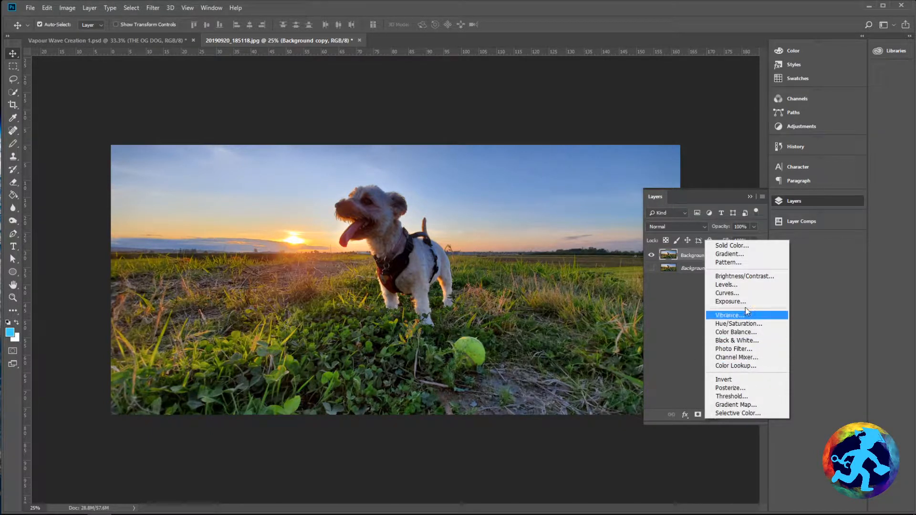
left_click(726, 285)
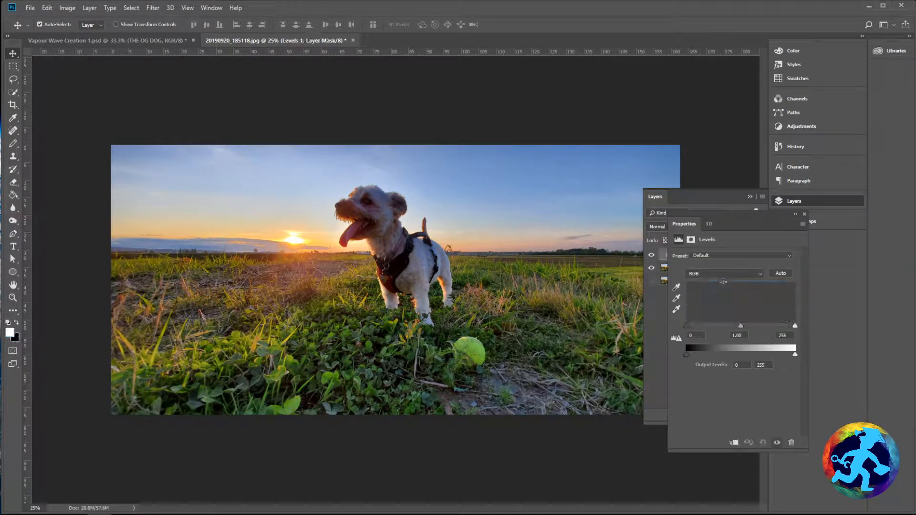
left_click(803, 214)
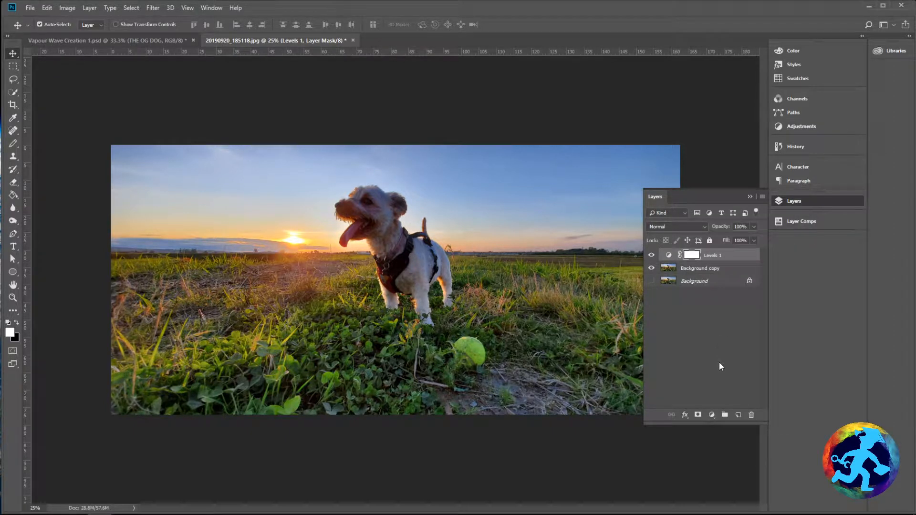
left_click(752, 411)
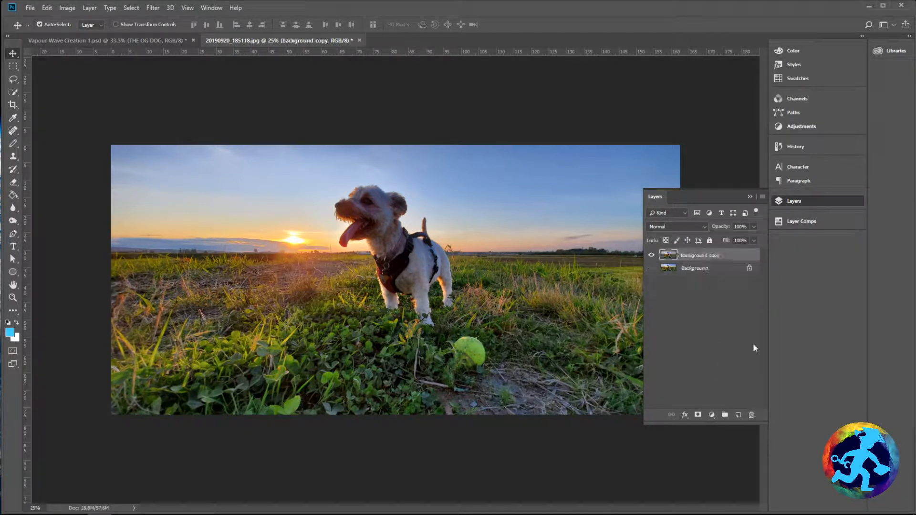
Add a Curves adjustment layer above Background copy and raise an RGB highlight point to input 205, output 217
left_click(711, 415)
left_click(730, 289)
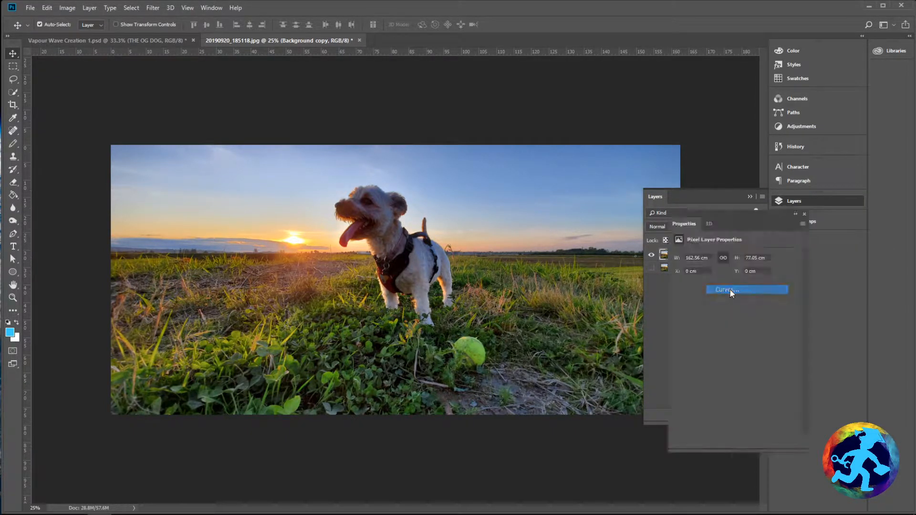
left_click_drag(742, 211, 663, 86)
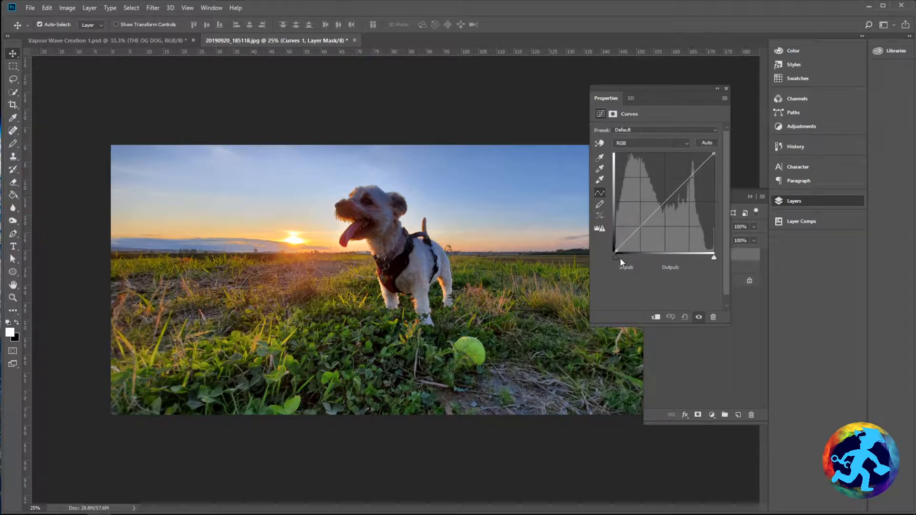
left_click(694, 166)
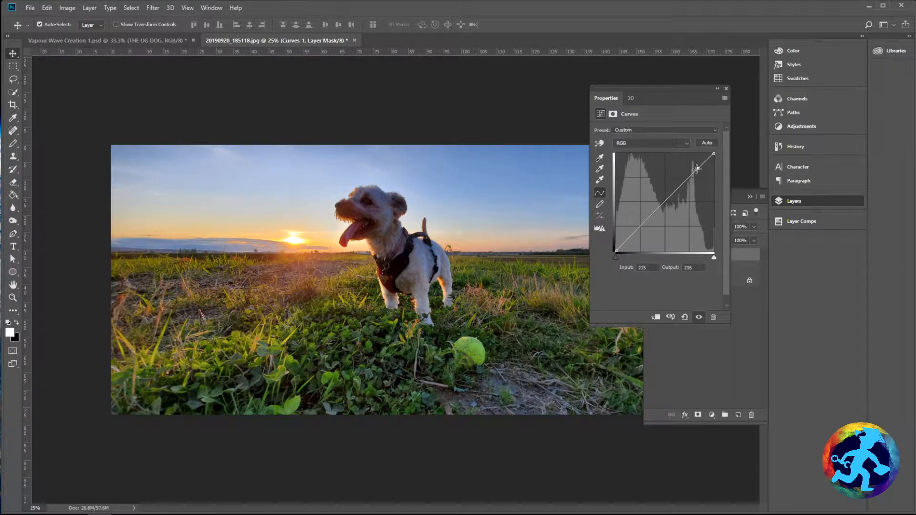
left_click_drag(694, 166, 694, 168)
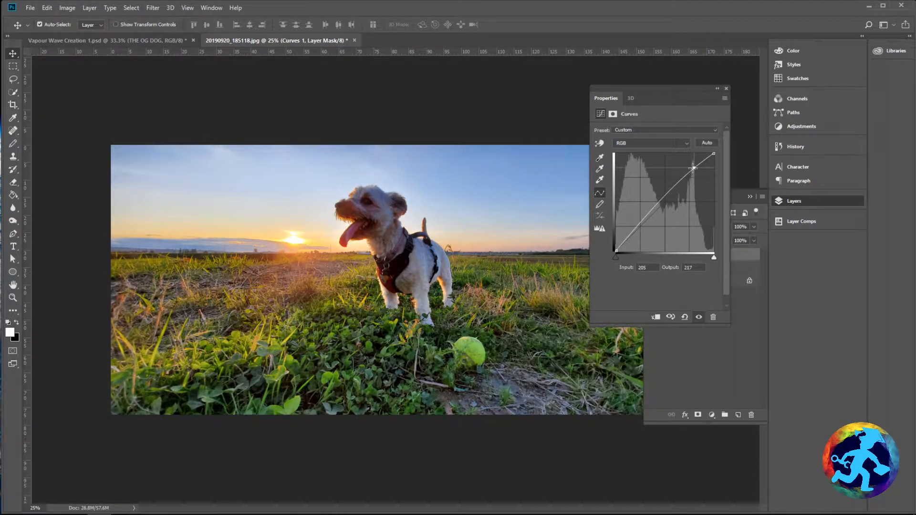
Add a midtone curve point at input 124, output 154, and a shadow point pulled slightly below the diagonal
left_click(664, 192)
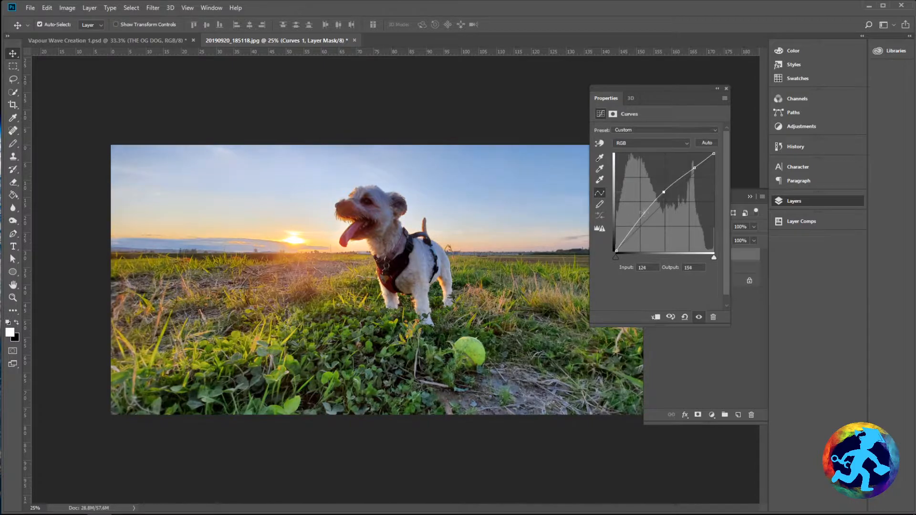
left_click(635, 231)
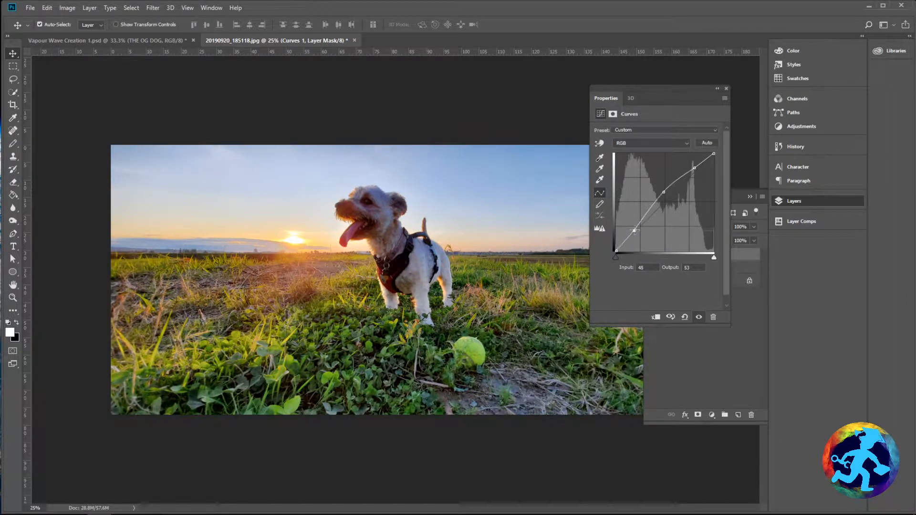
left_click_drag(635, 231, 636, 235)
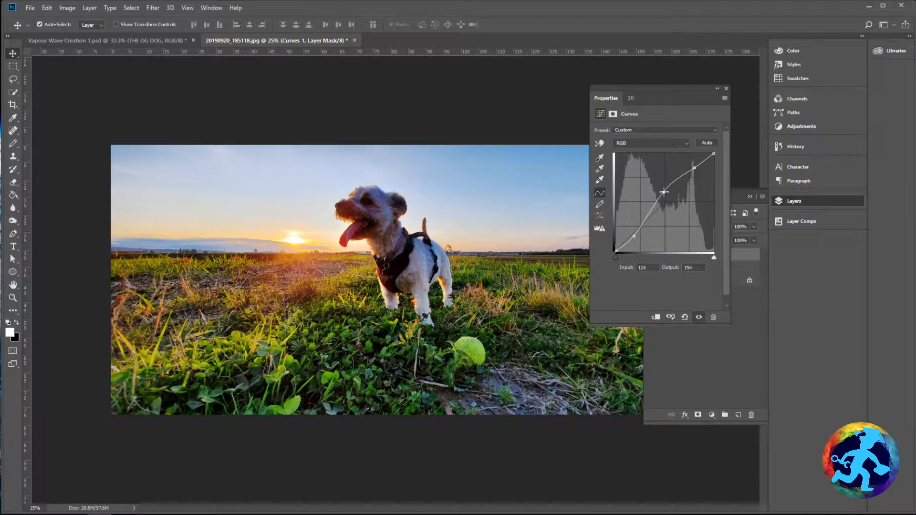
Lower the curve's midtone point slightly, move the highlight point to input 195, output 221, and close the Curves settings
left_click_drag(664, 191, 666, 197)
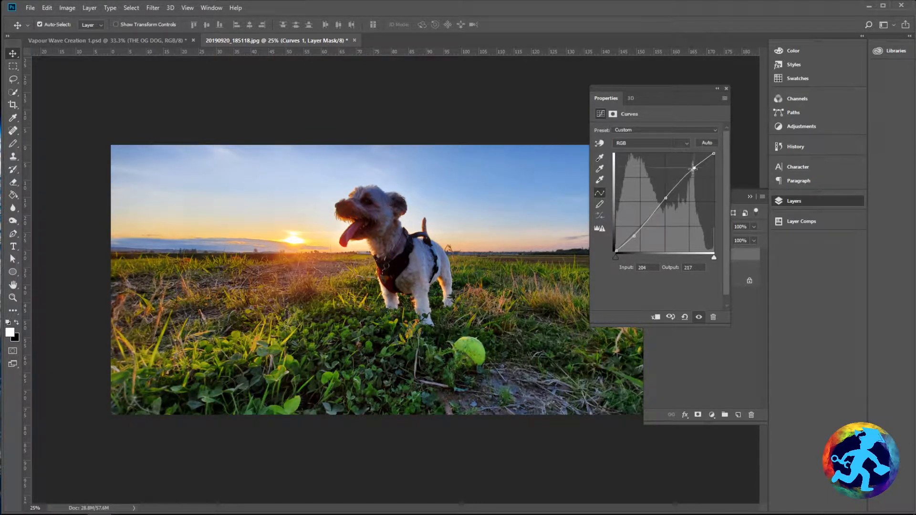
left_click_drag(693, 168, 690, 167)
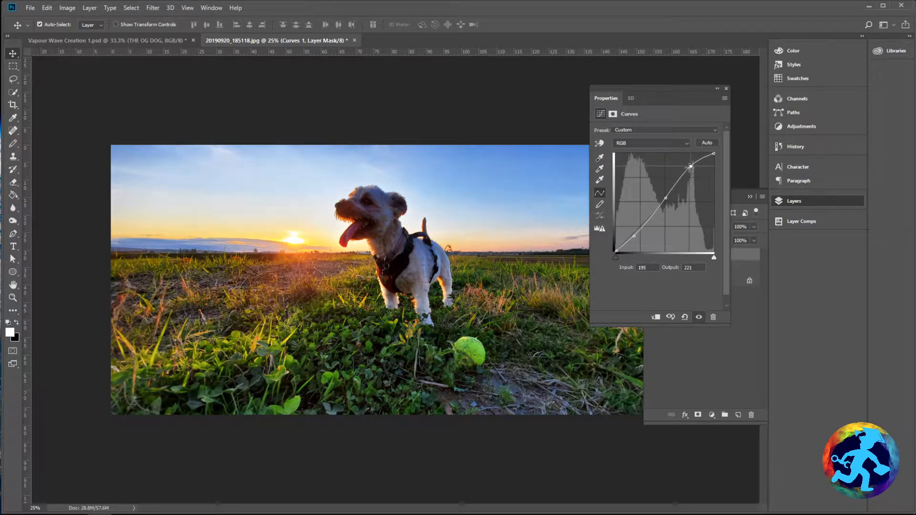
left_click(630, 142)
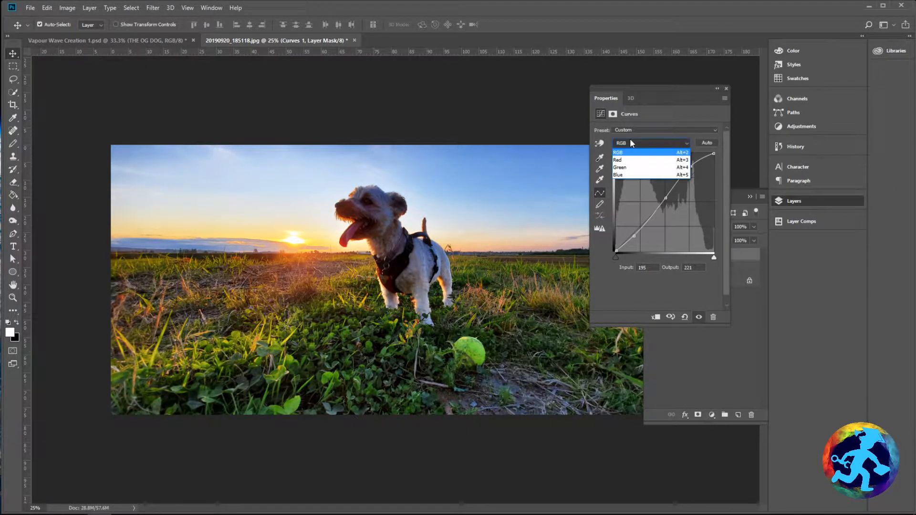
left_click(652, 107)
left_click(727, 89)
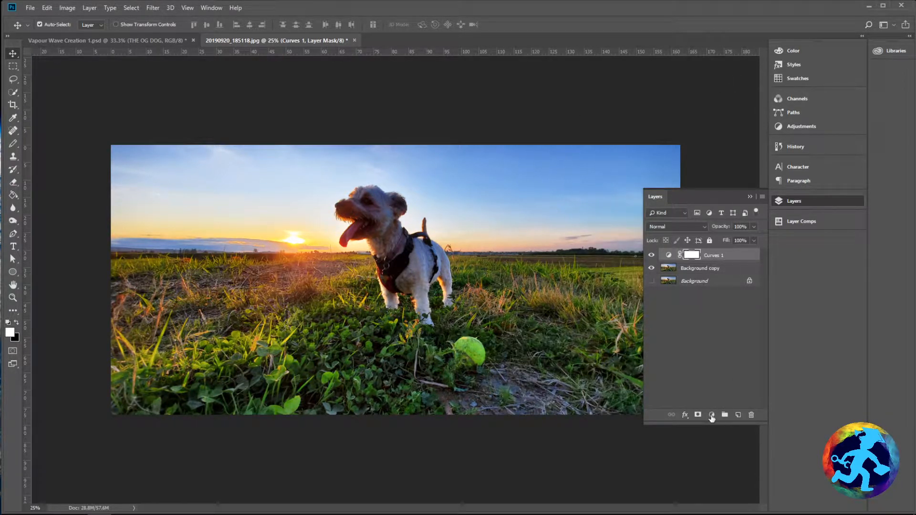
Add a Color Balance adjustment layer above Curves 1 and position its settings clear of the dog
left_click(711, 415)
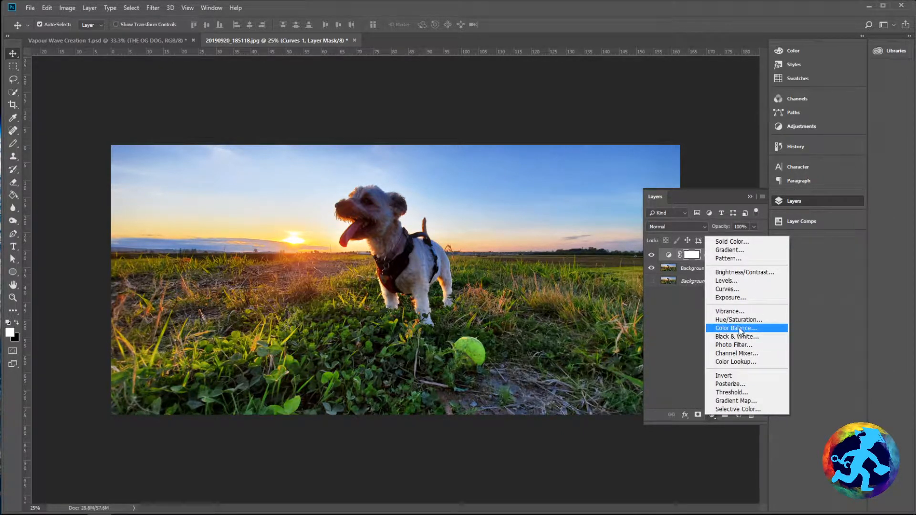
left_click(739, 328)
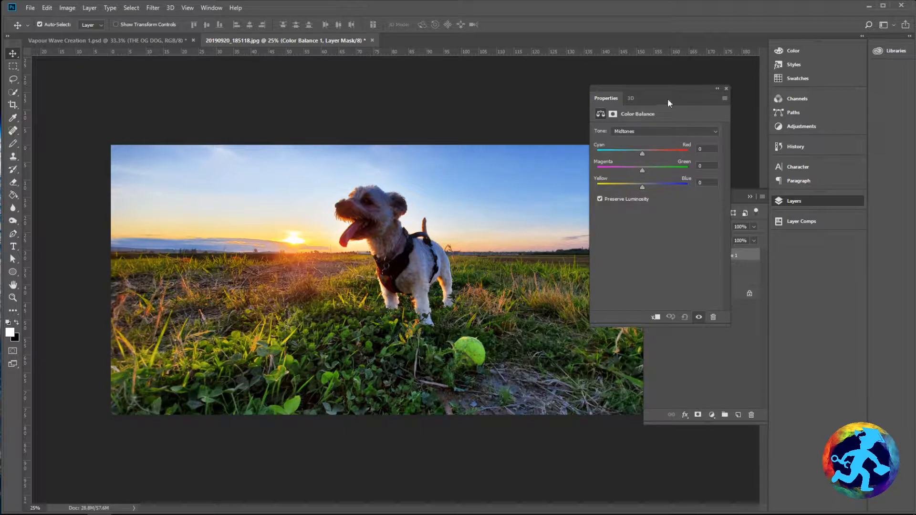
left_click_drag(667, 90, 553, 145)
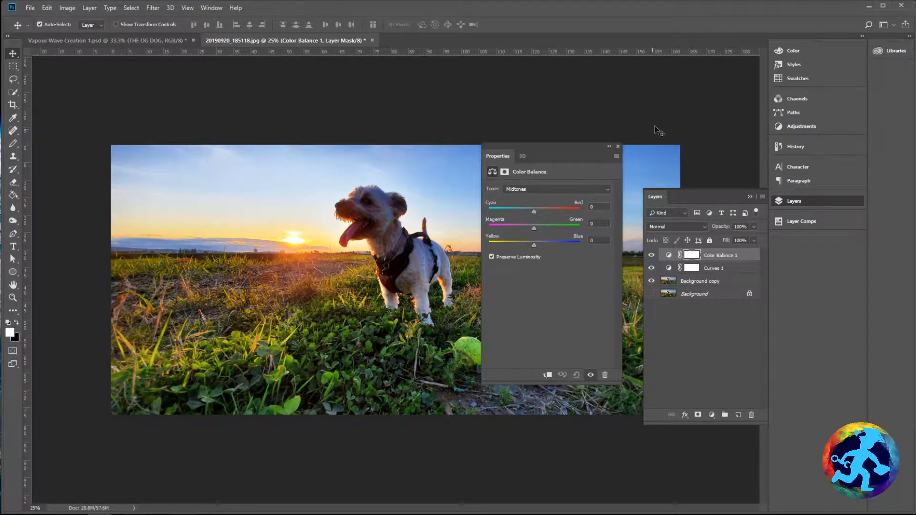
left_click(529, 187)
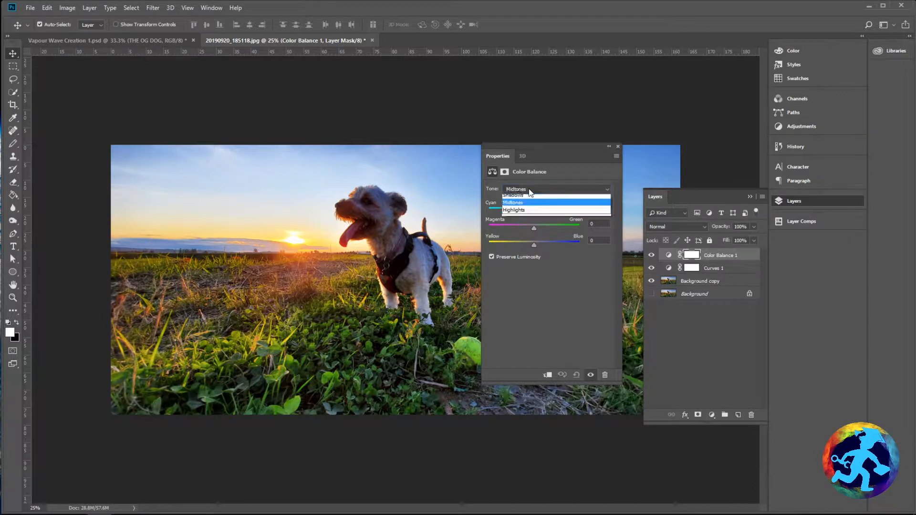
left_click(532, 187)
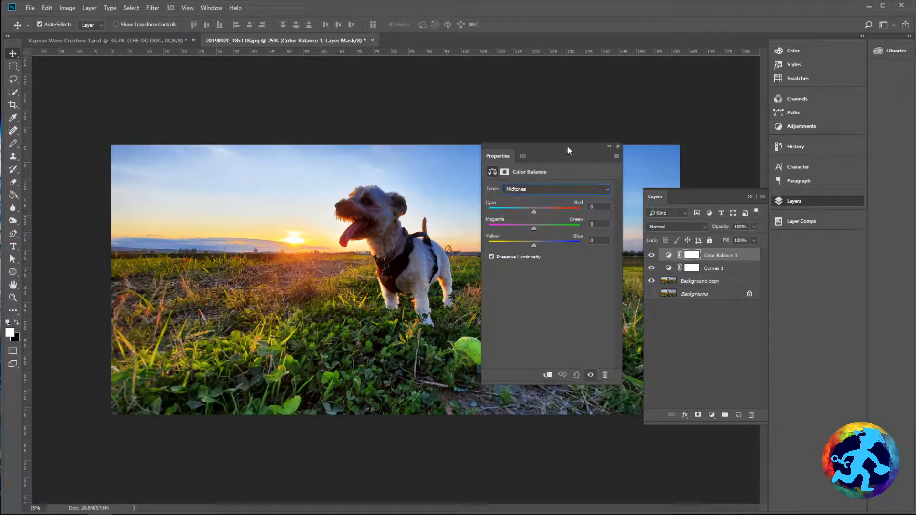
left_click_drag(552, 149, 681, 129)
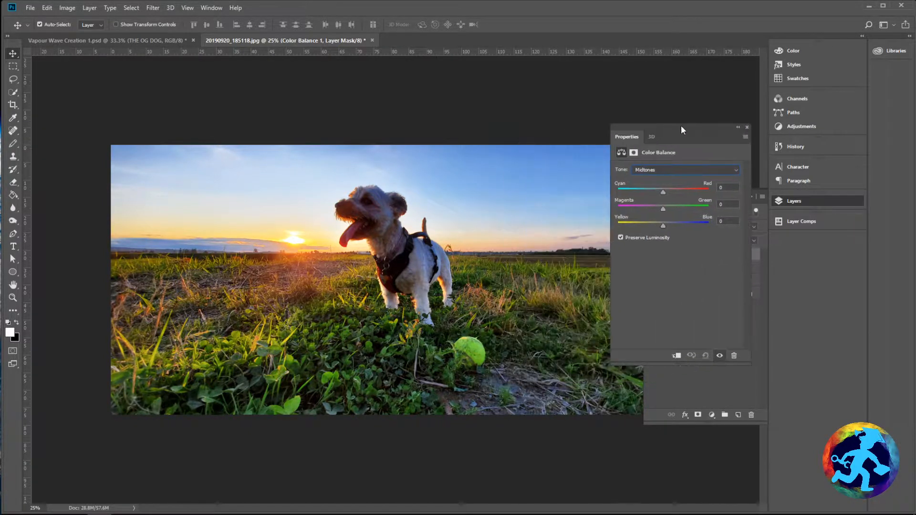
Set the Color Balance shadows to Cyan-Red -38, Magenta-Green -39 and Yellow-Blue -21
left_click(663, 169)
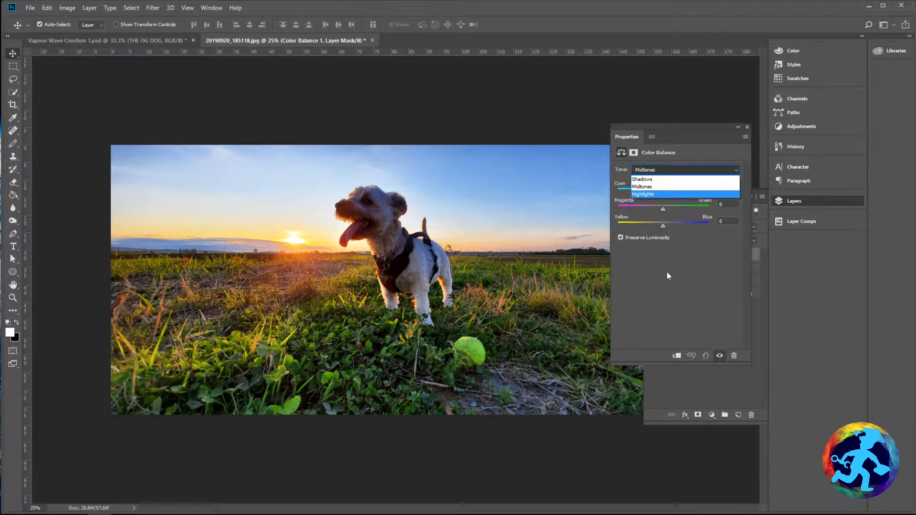
left_click(640, 188)
left_click(639, 170)
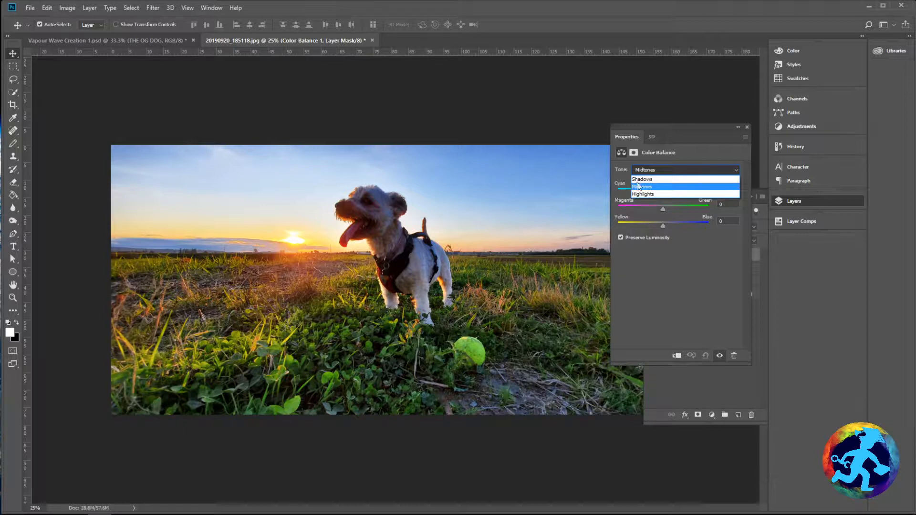
left_click(642, 180)
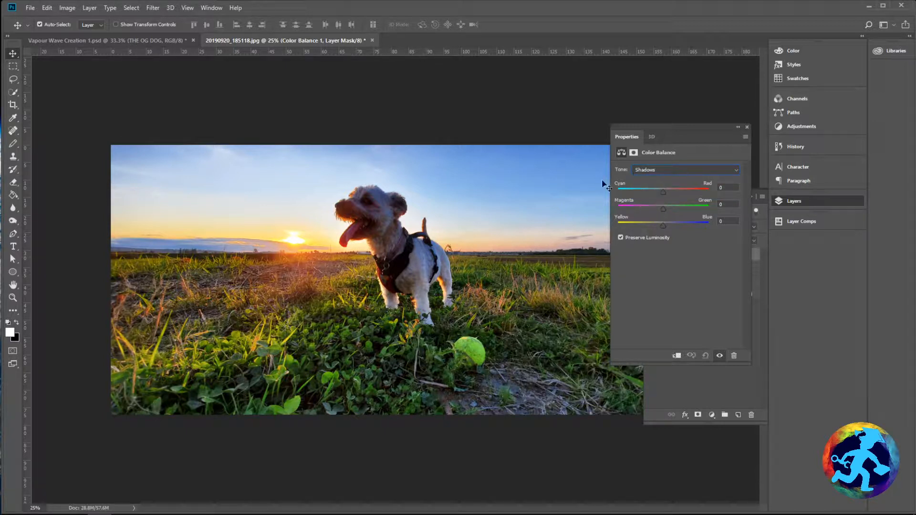
left_click_drag(663, 209, 647, 196)
mouse_move(664, 225)
left_mouse_down()
mouse_move(679, 222)
mouse_move(654, 230)
left_mouse_up()
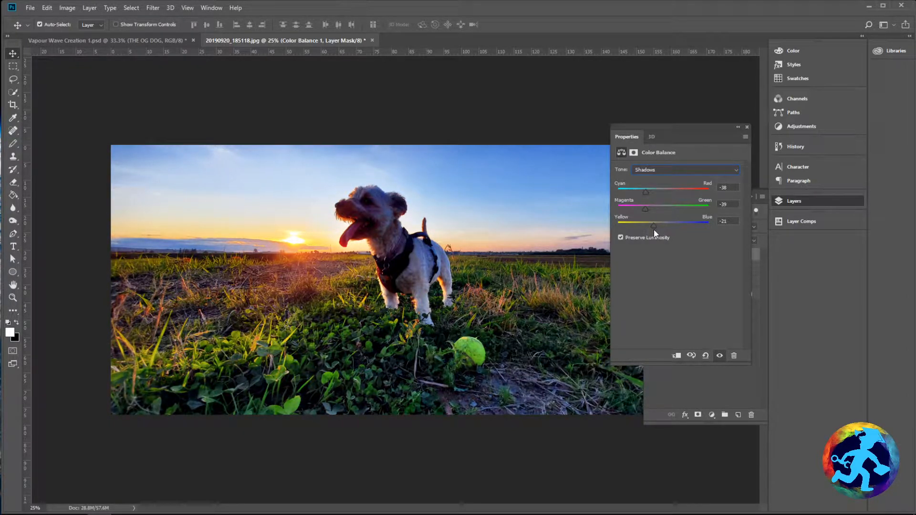
Set the Color Balance midtones to Cyan-Red -26, Magenta-Green -29 and Yellow-Blue +7
left_click(635, 171)
left_click(637, 187)
left_click_drag(663, 191, 661, 225)
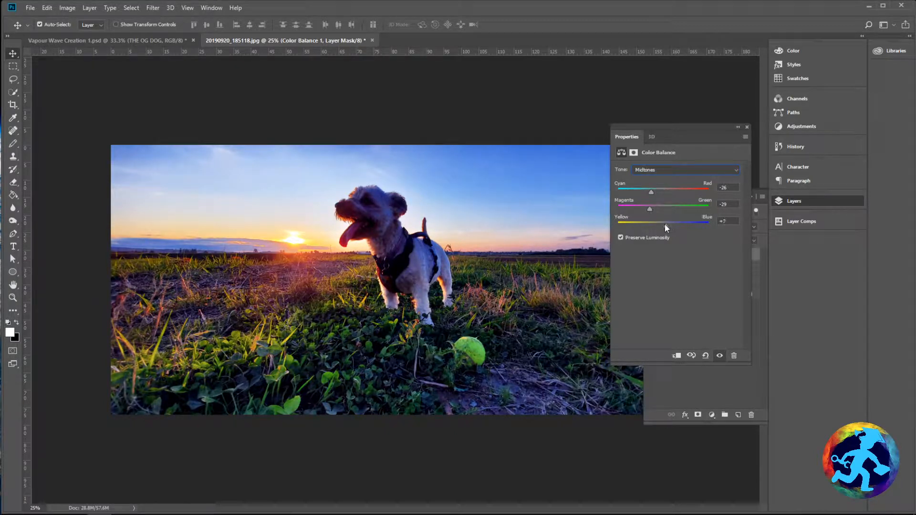
Set the Color Balance highlights to Cyan-Red +15 and Magenta-Green -42, and close the adjustment settings
left_click(660, 169)
left_click(649, 193)
mouse_move(663, 193)
left_mouse_down()
mouse_move(650, 193)
mouse_move(643, 211)
mouse_move(671, 193)
mouse_move(649, 193)
mouse_move(677, 194)
mouse_move(668, 190)
left_mouse_up()
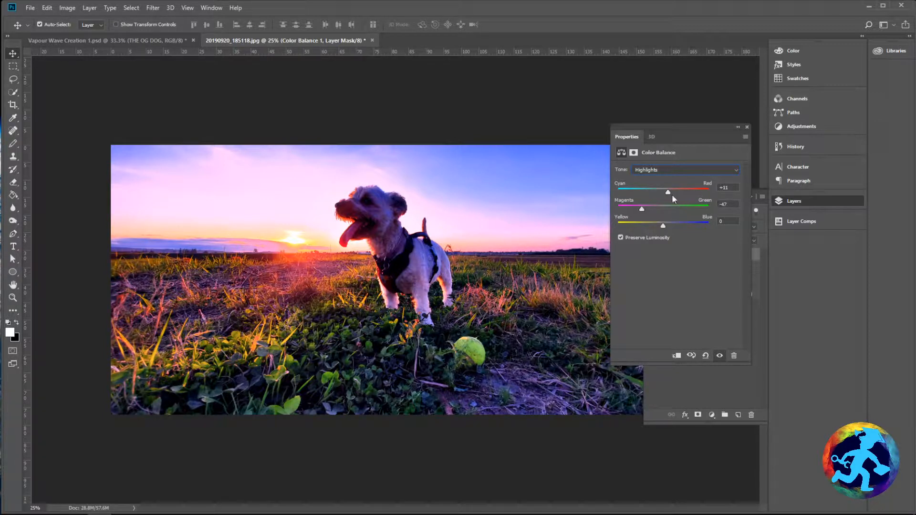
left_click_drag(668, 191, 644, 210)
left_click(666, 167)
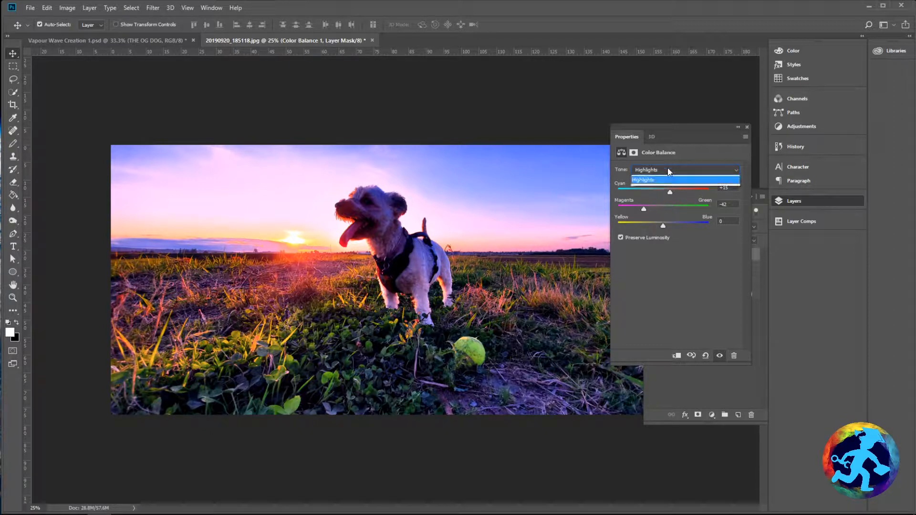
left_click(686, 159)
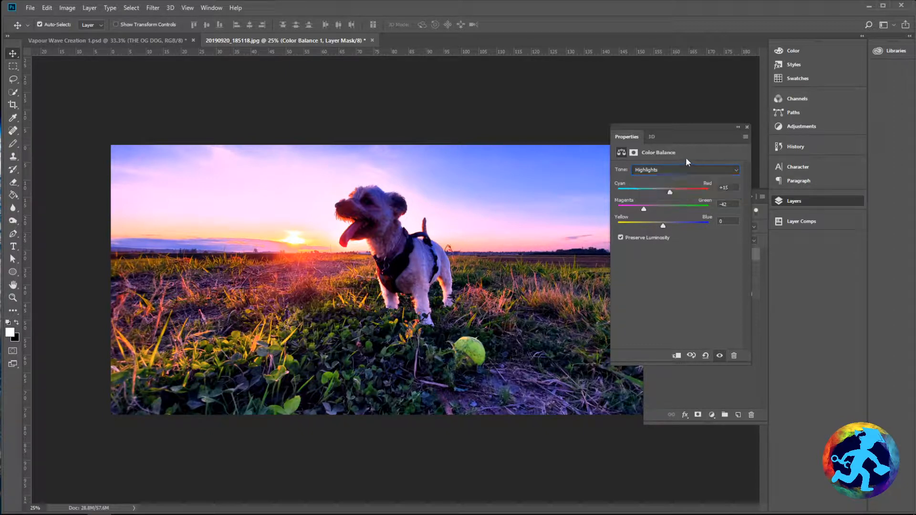
left_click(748, 127)
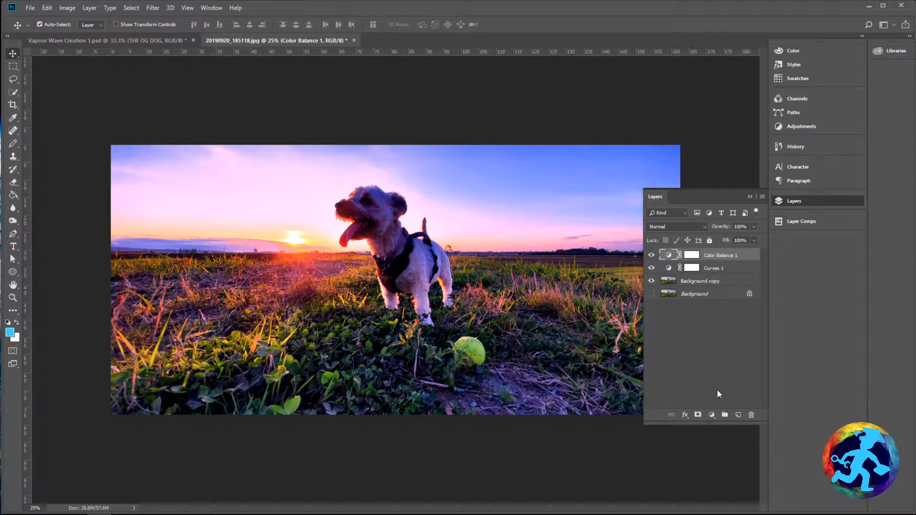
Add a Photo Filter adjustment layer above Color Balance 1 with the Cyan filter at 14% density
left_click(712, 415)
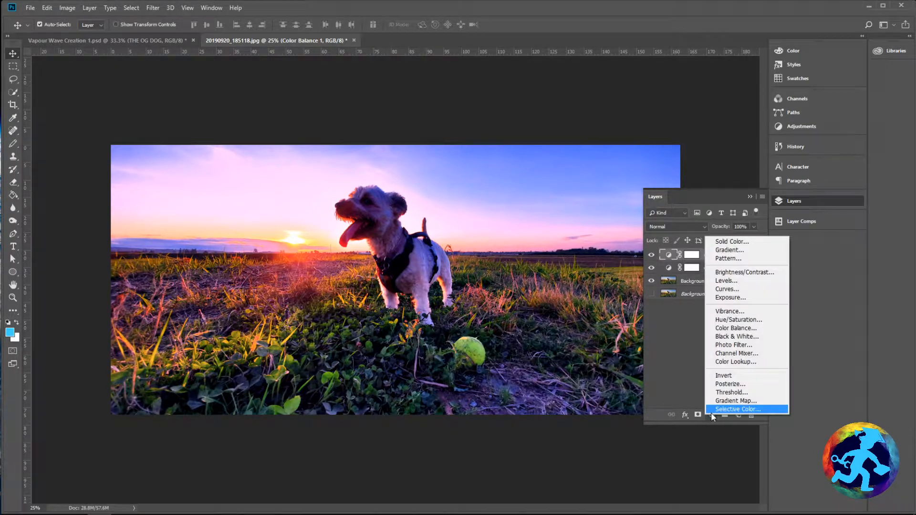
left_click(740, 346)
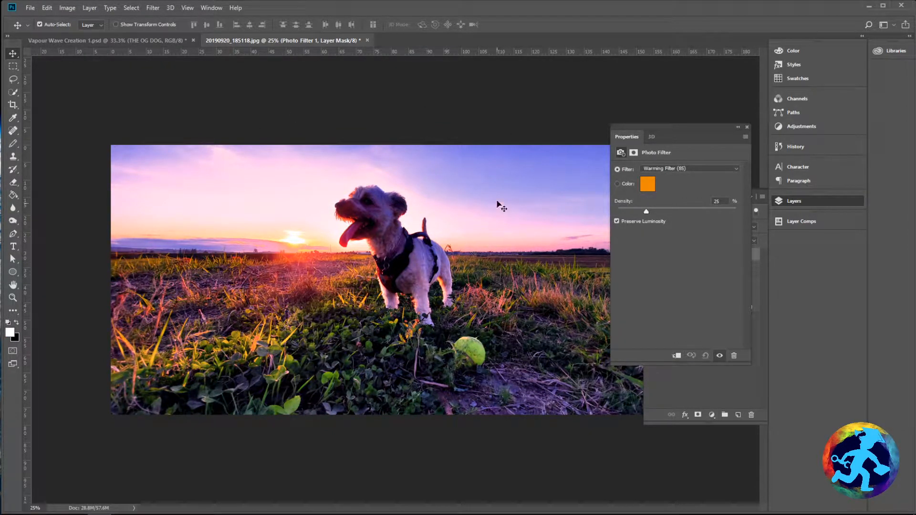
left_click(664, 167)
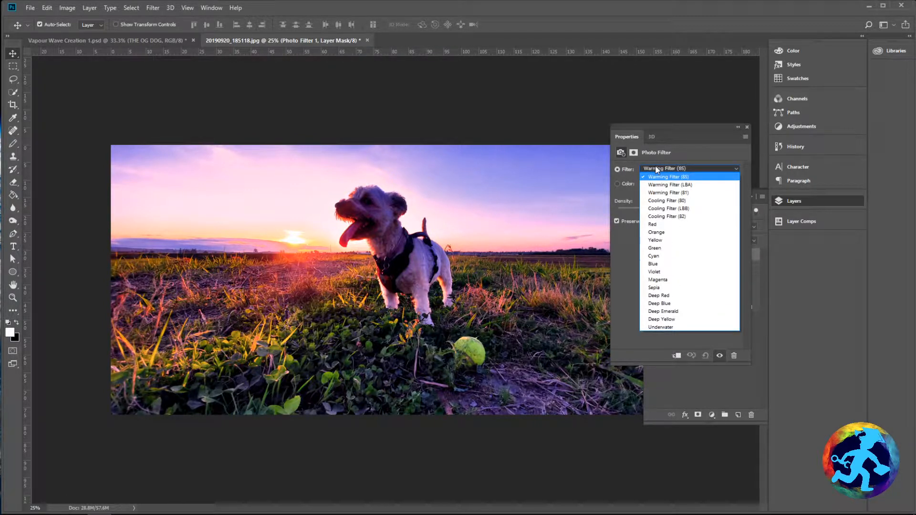
left_click(665, 256)
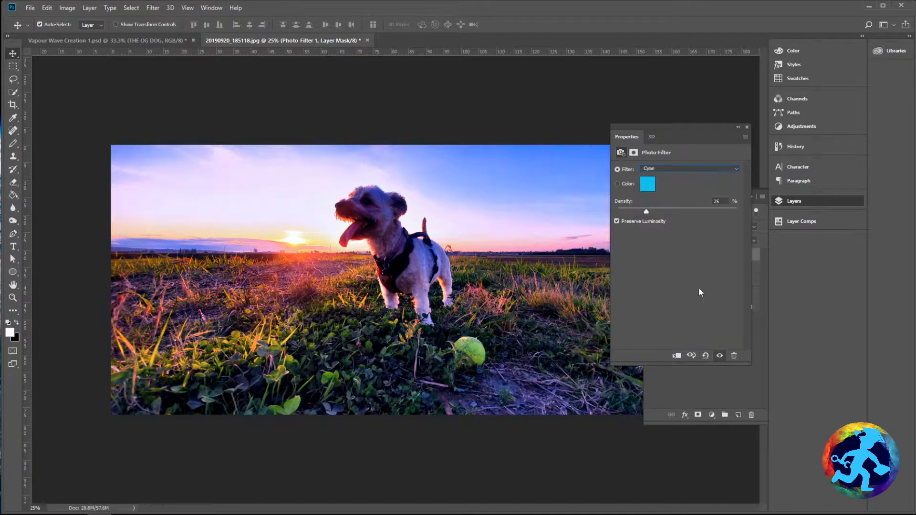
mouse_move(646, 211)
left_mouse_down()
mouse_move(697, 207)
mouse_move(626, 211)
mouse_move(645, 210)
mouse_move(632, 211)
left_mouse_up()
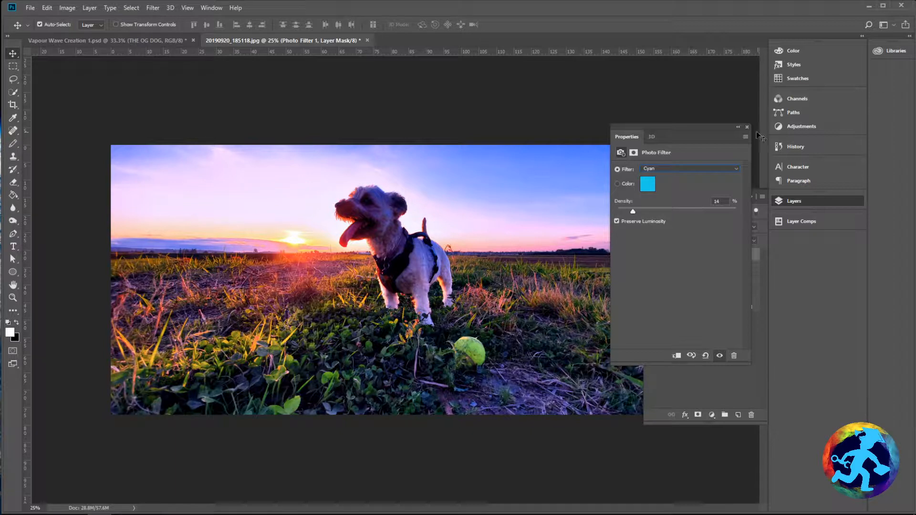
left_click(740, 393)
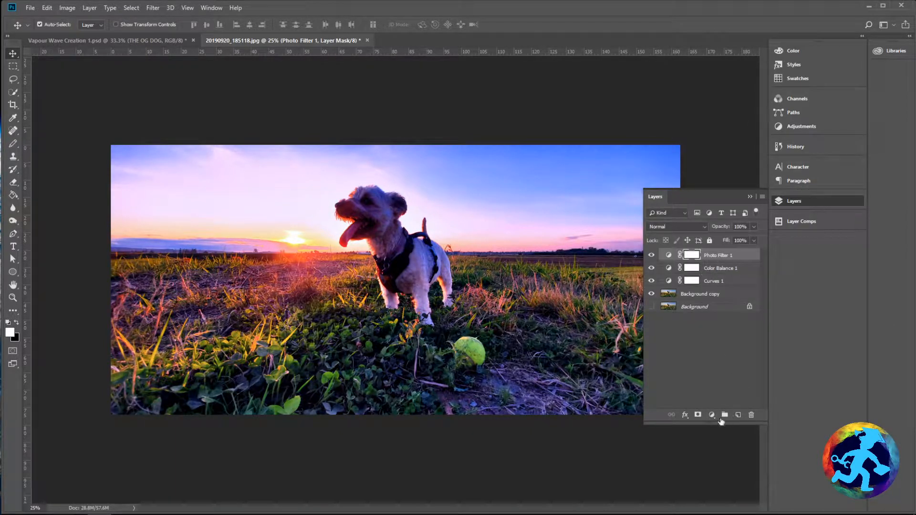
Add a second Photo Filter adjustment layer on top with the Violet filter at 71% density
left_click(712, 415)
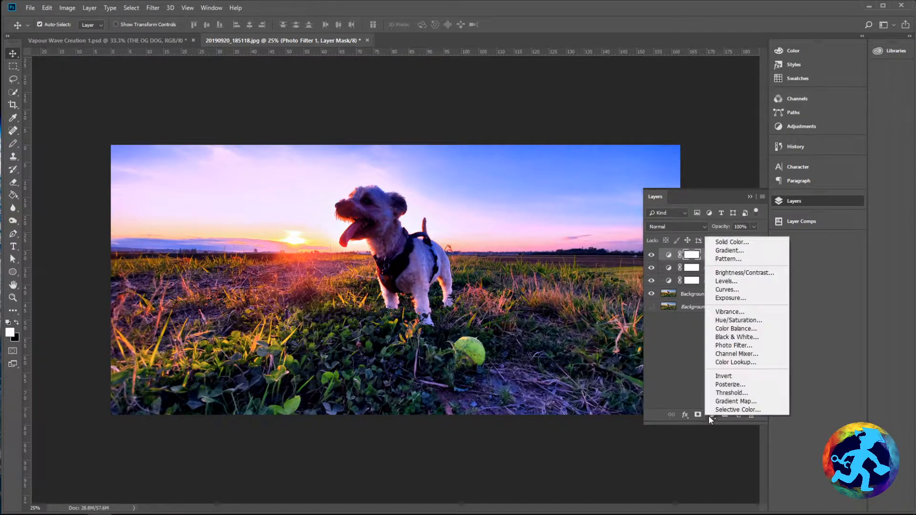
left_click(748, 350)
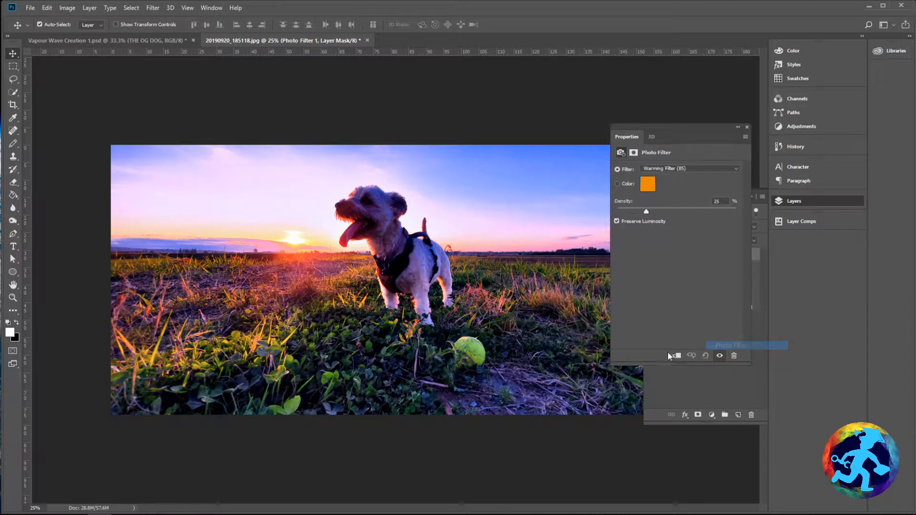
left_click(673, 169)
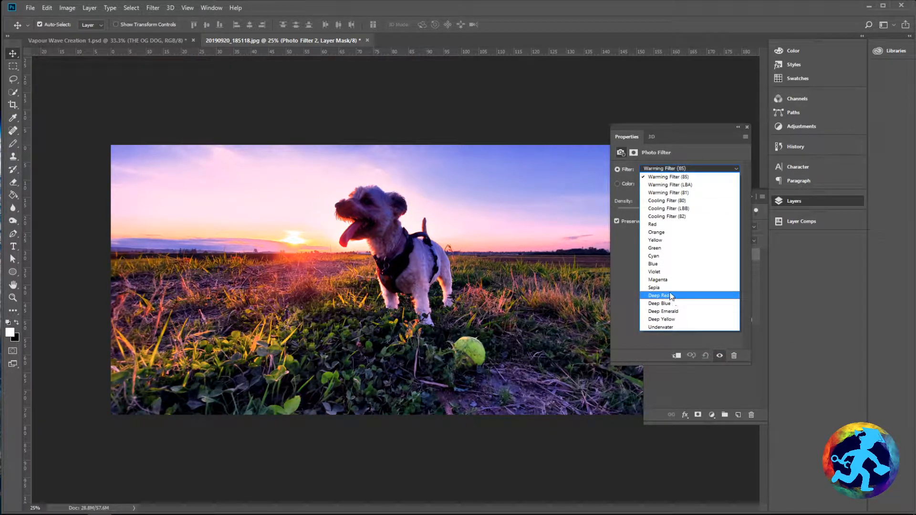
left_click(664, 271)
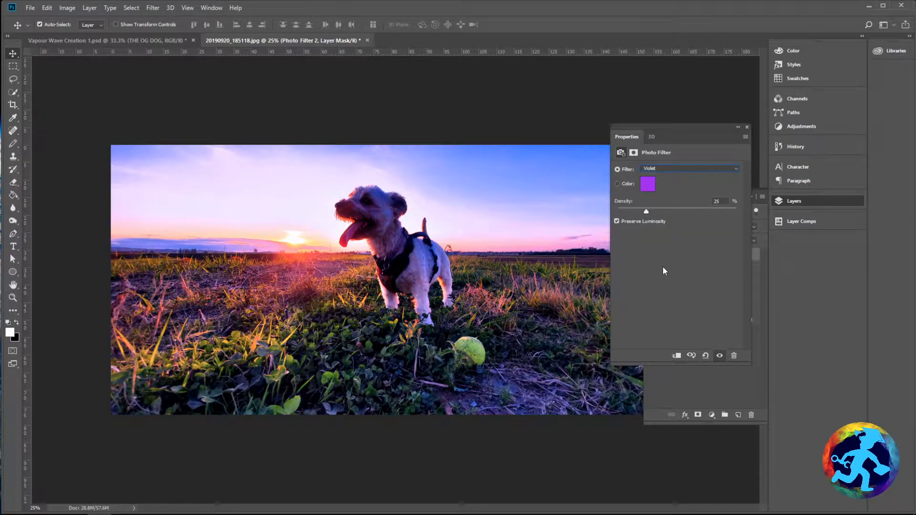
left_click_drag(646, 212, 702, 216)
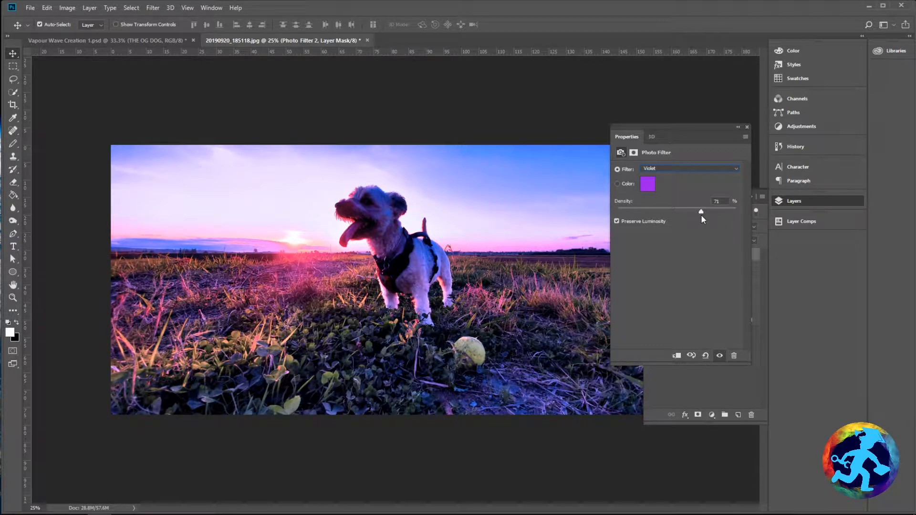
left_click(747, 126)
Compare the photo's colors with the finished artwork in Vapour Wave Creation 1.psd and return to 20190920_185118.jpg
left_click(153, 43)
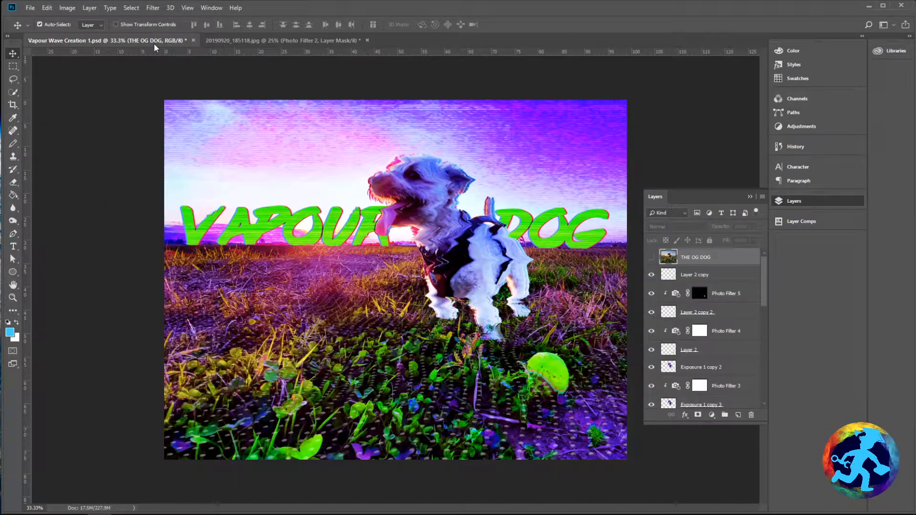
left_click(240, 40)
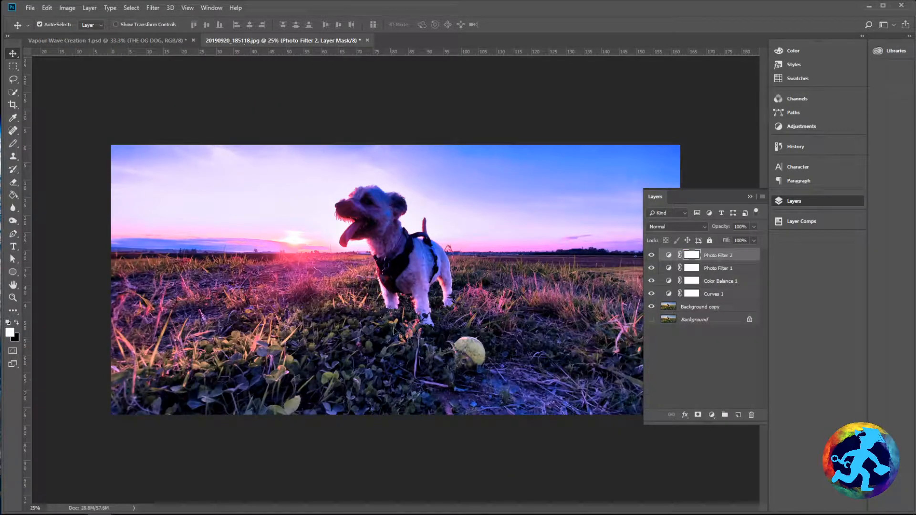
left_click(159, 40)
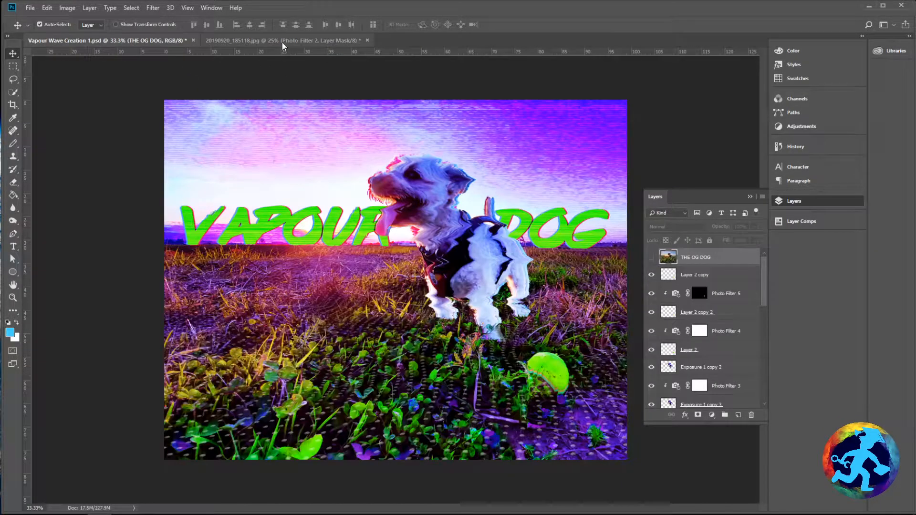
left_click(282, 42)
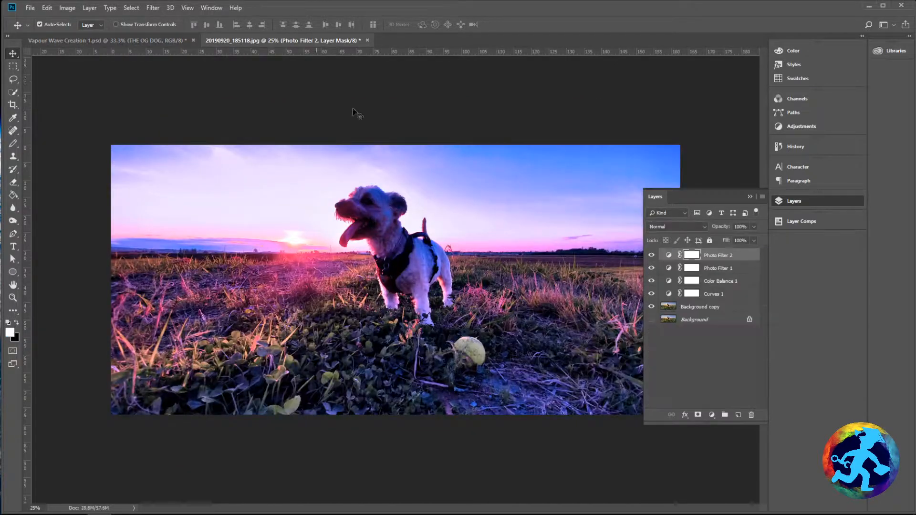
Merge the four adjustment layers from Curves 1 through Photo Filter 2 into one layer and deselect it
left_click(724, 295)
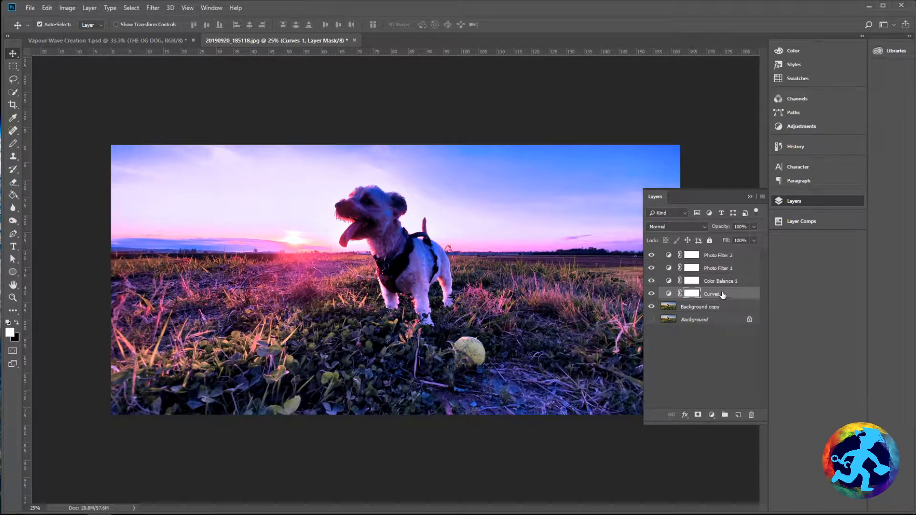
left_click(723, 256, "shift")
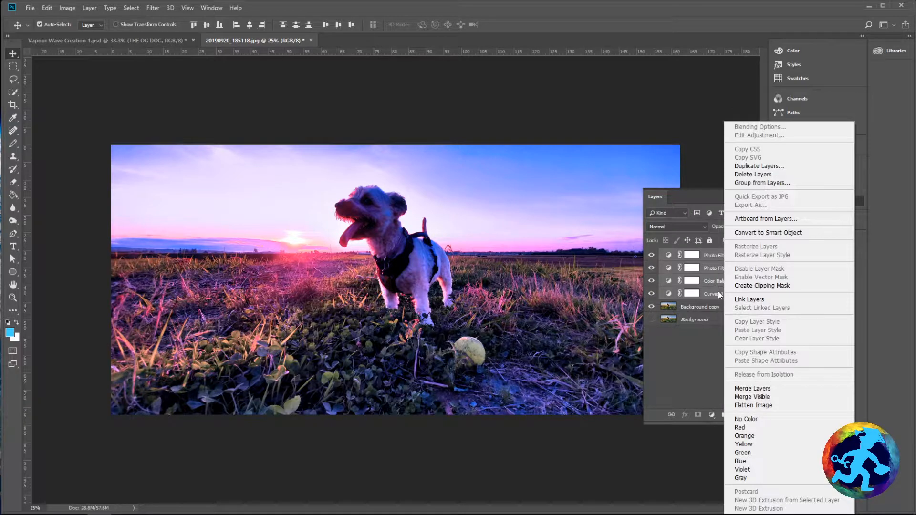
left_click(741, 390)
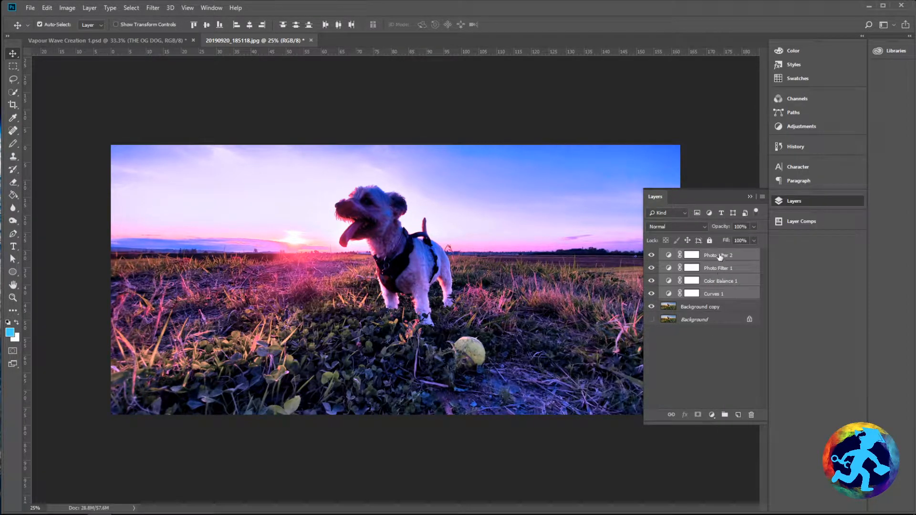
right_click(733, 283)
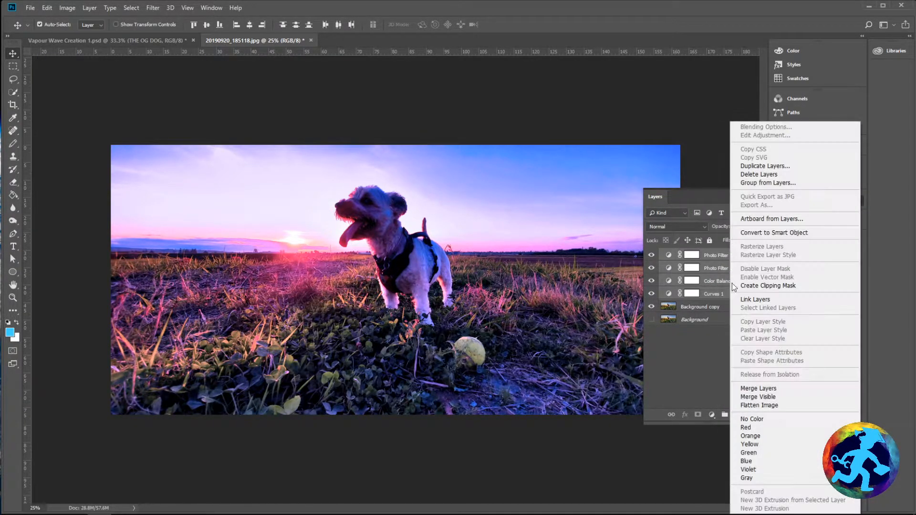
left_click(738, 388)
left_click(695, 375)
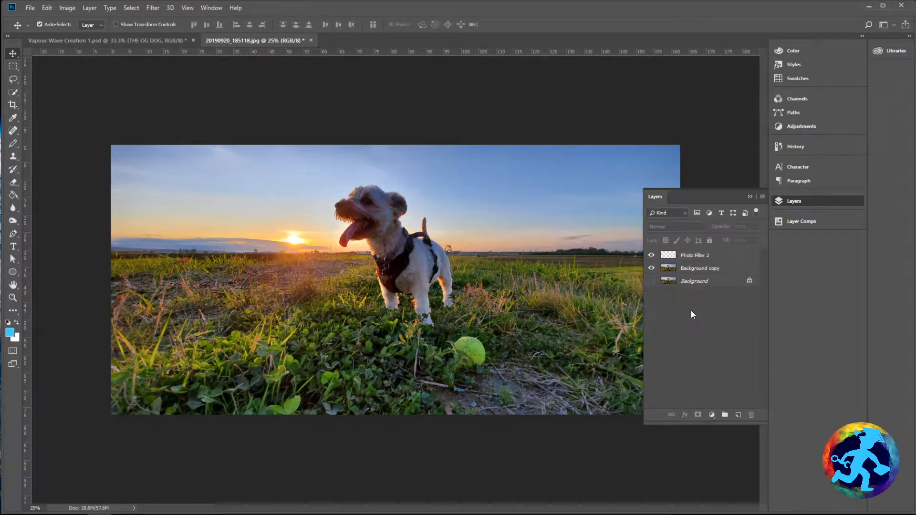
Undo the last merge and merge the layers from Photo Filter 2 down through Background copy into one layer
key("ctrl+z")
left_click(714, 294)
left_click(711, 306, "shift")
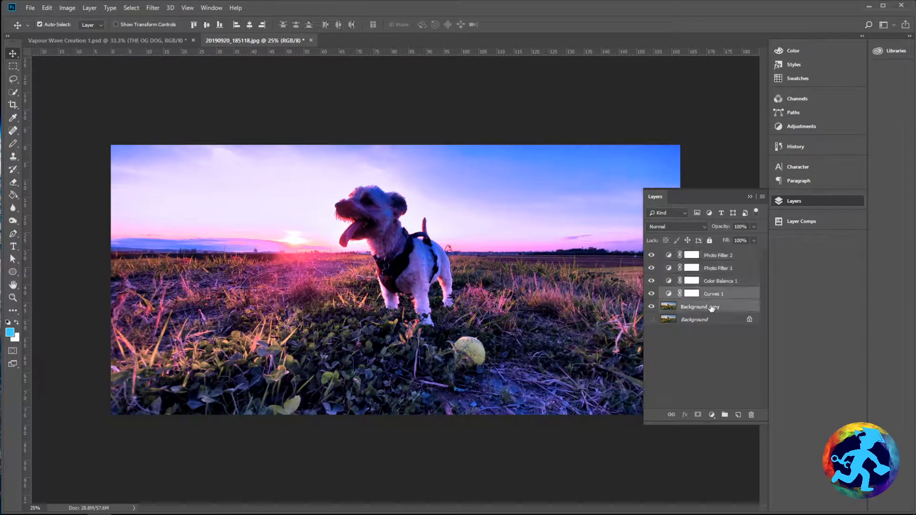
right_click(695, 307)
left_click(675, 350)
left_click(715, 258)
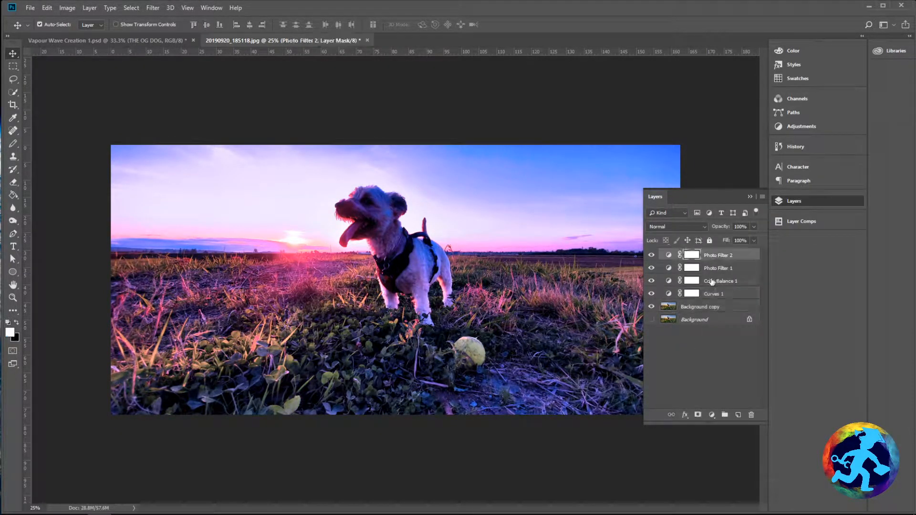
left_click(707, 308, "shift")
right_click(707, 308)
left_click(727, 387)
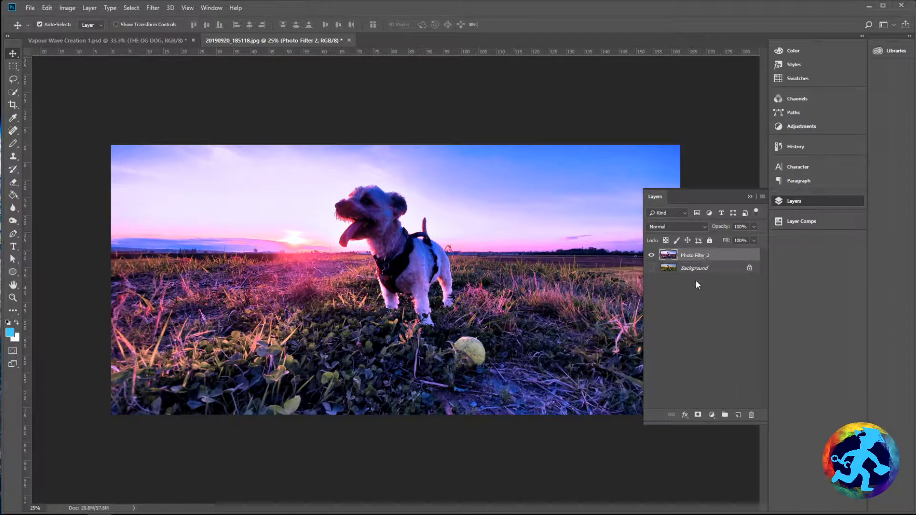
Add a Hue/Saturation adjustment layer above the merged Photo Filter 2 layer
left_click(696, 267)
left_click(696, 256)
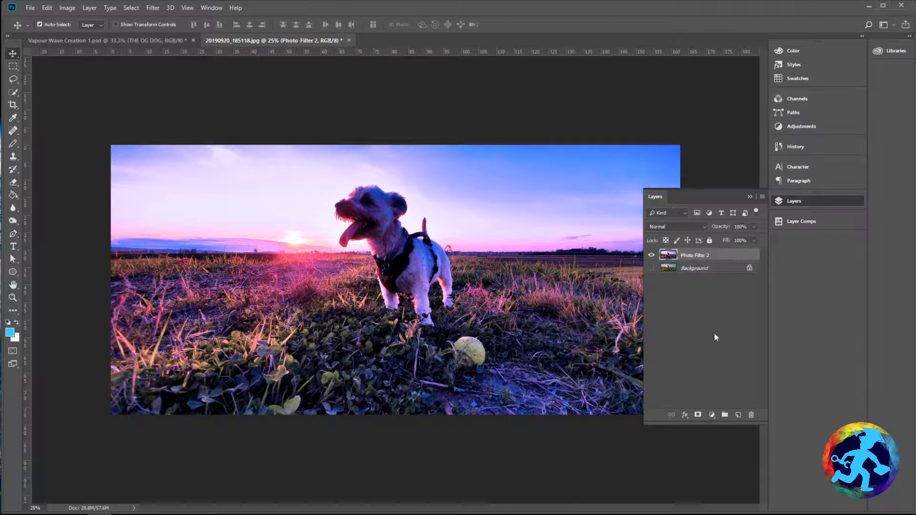
left_click(712, 415)
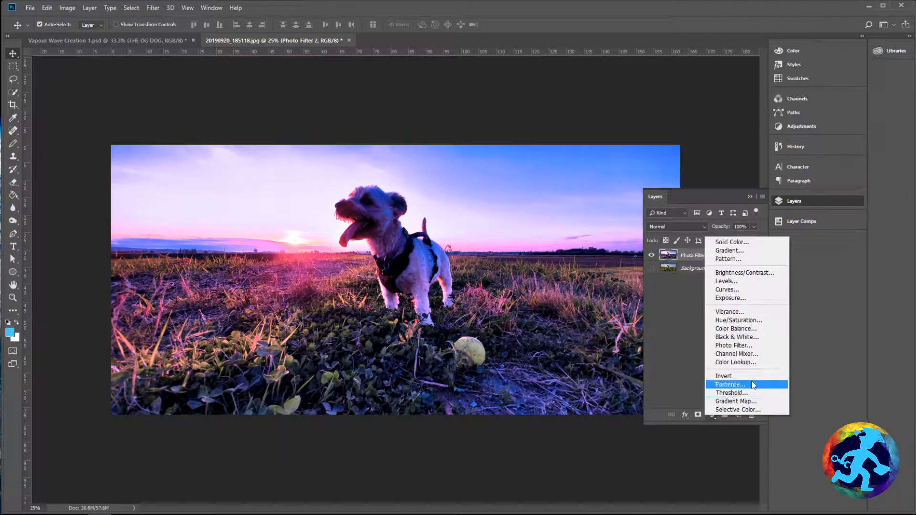
left_click(754, 320)
left_click_drag(692, 133, 666, 102)
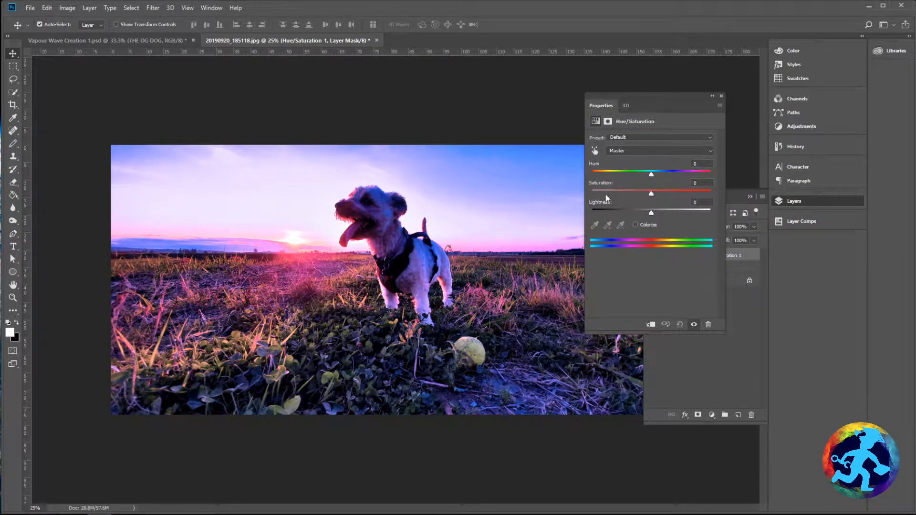
Shift the hue of the Yellows range and lower its saturation to about -18
left_click(644, 150)
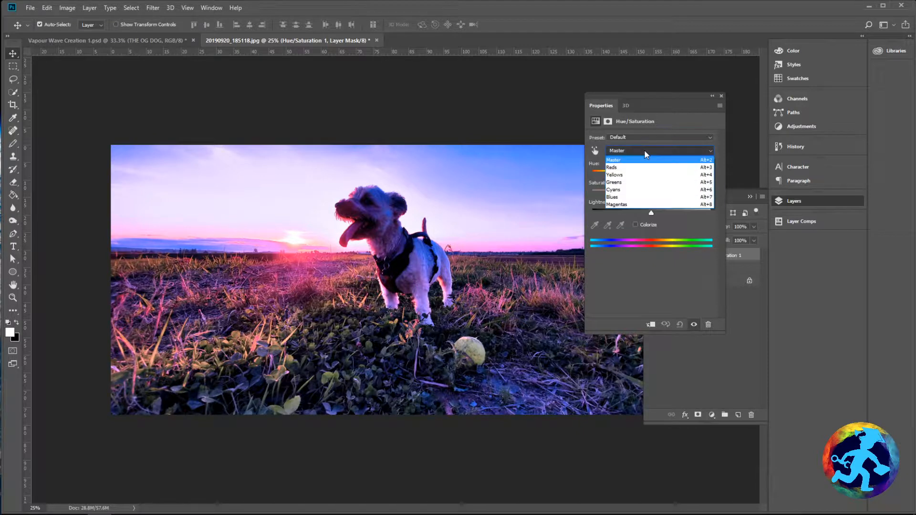
left_click(635, 175)
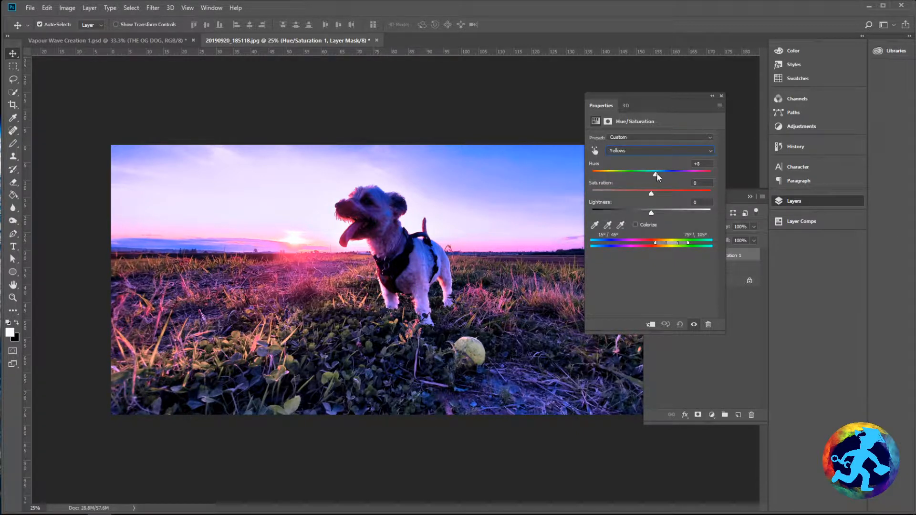
left_click_drag(684, 173, 678, 174)
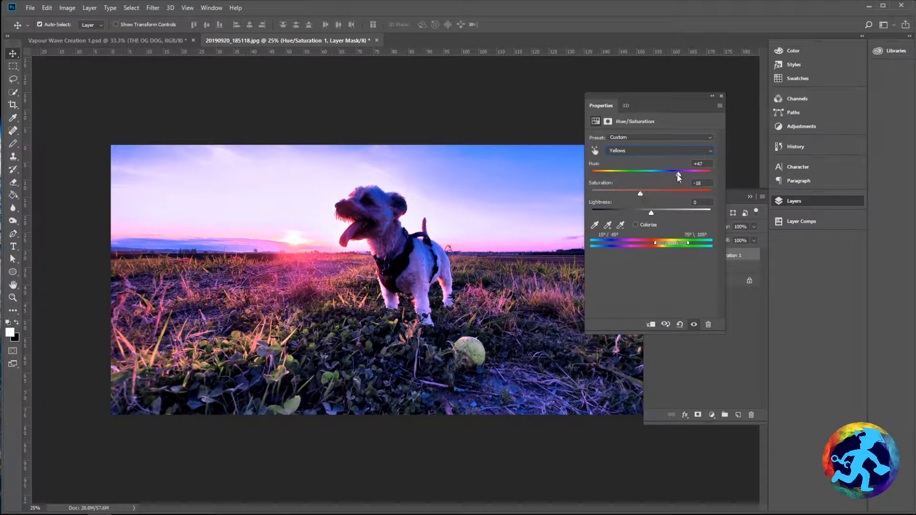
left_click_drag(665, 179, 665, 179)
Adjust the Cyans range of the Hue/Saturation layer to hue 0 and saturation -2
left_click_drag(675, 95, 710, 100)
left_click(692, 156)
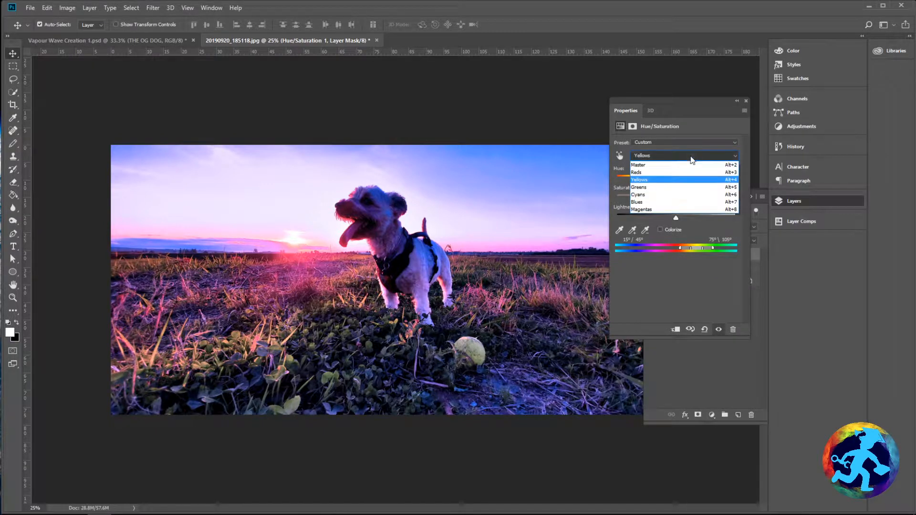
left_click(663, 193)
left_click_drag(676, 179, 669, 196)
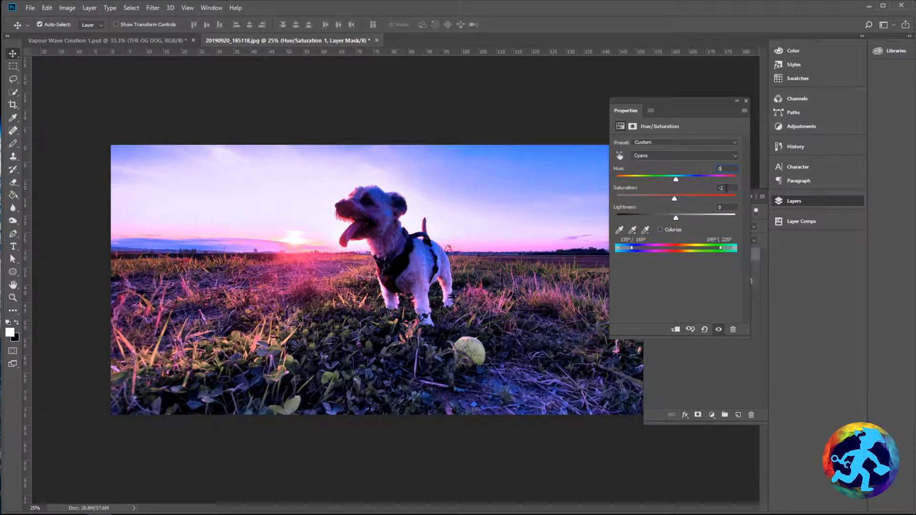
Set the Master range to hue +23, saturation +2 and lightness 0, and hide the Hue/Saturation 1 layer
left_click(702, 156)
left_click(693, 152)
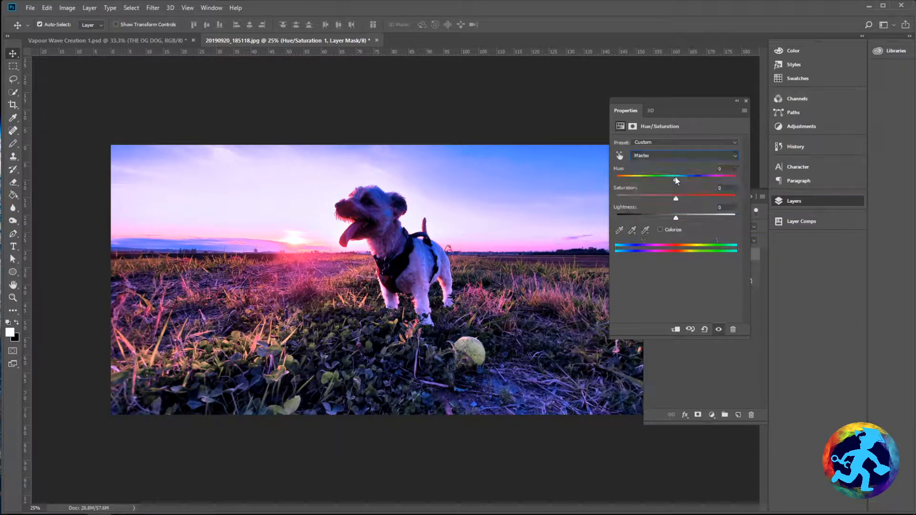
mouse_move(676, 199)
left_mouse_down()
mouse_move(703, 198)
mouse_move(683, 202)
left_mouse_up()
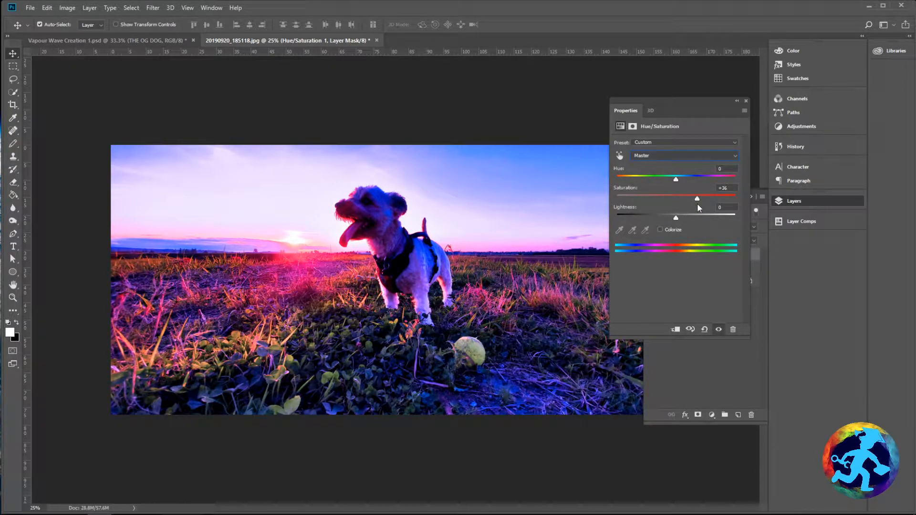
left_click_drag(676, 179, 695, 207)
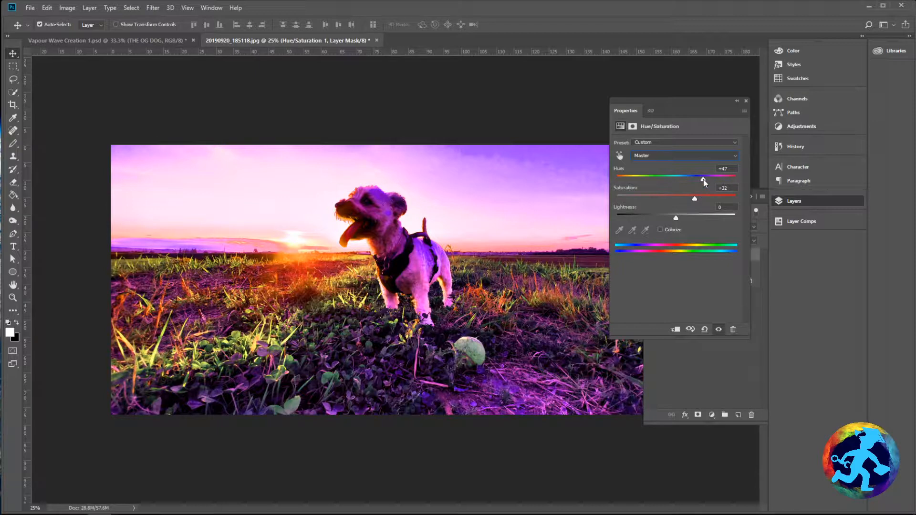
left_click_drag(704, 180, 680, 180)
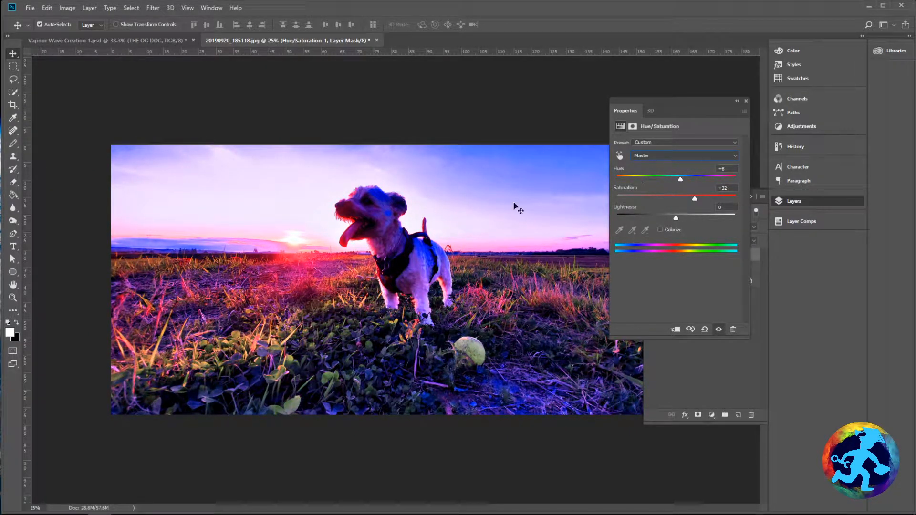
left_click_drag(680, 180, 670, 199)
left_click(677, 218)
left_click(726, 207)
type("0")
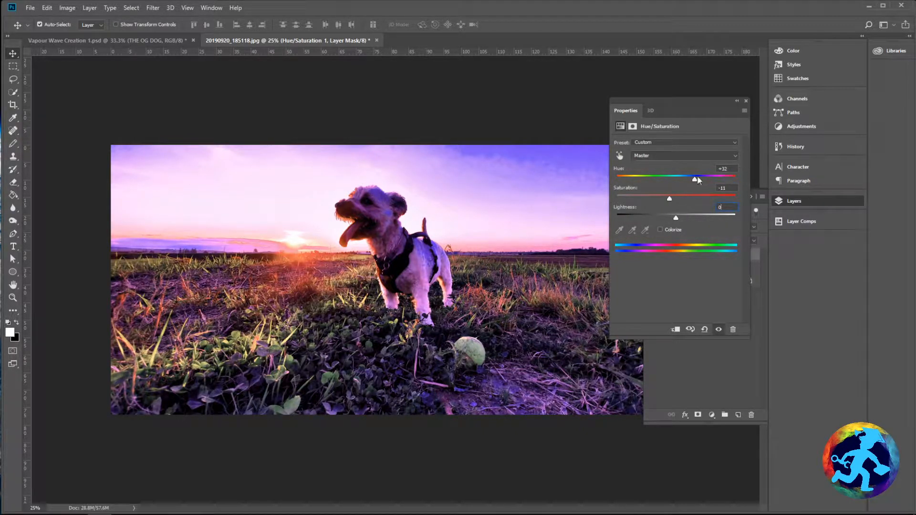
left_click_drag(693, 179, 677, 201)
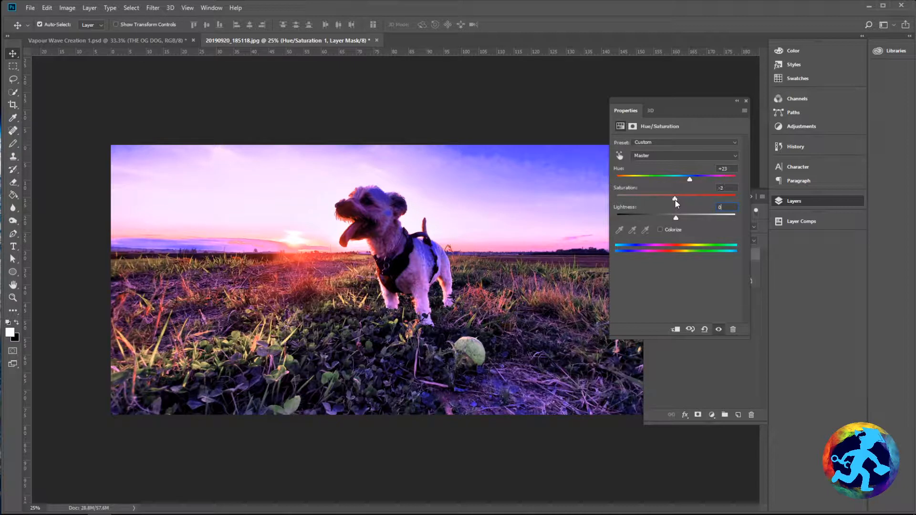
left_click(746, 101)
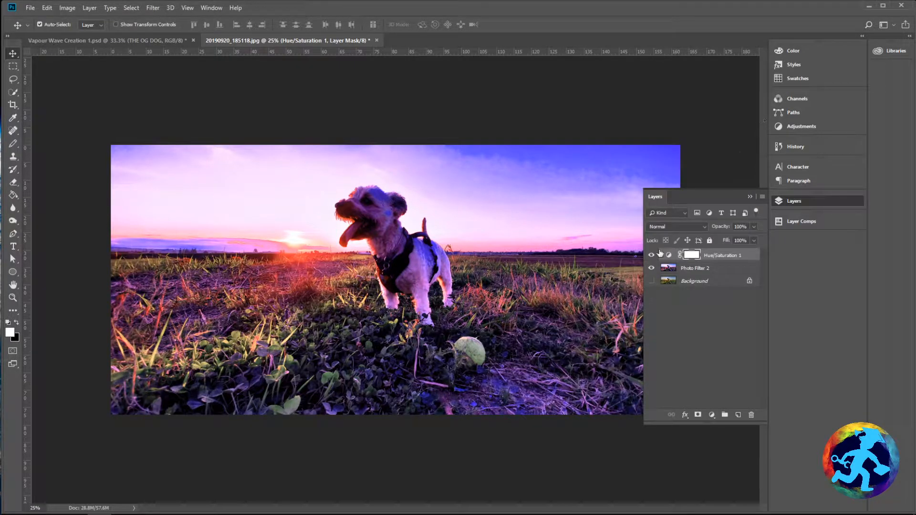
left_click(652, 256)
Try a Color Balance layer above Photo Filter 2 with midtones green +2 and shadows cyan -47 and green +26, and delete it
left_click(699, 266)
left_click(712, 414)
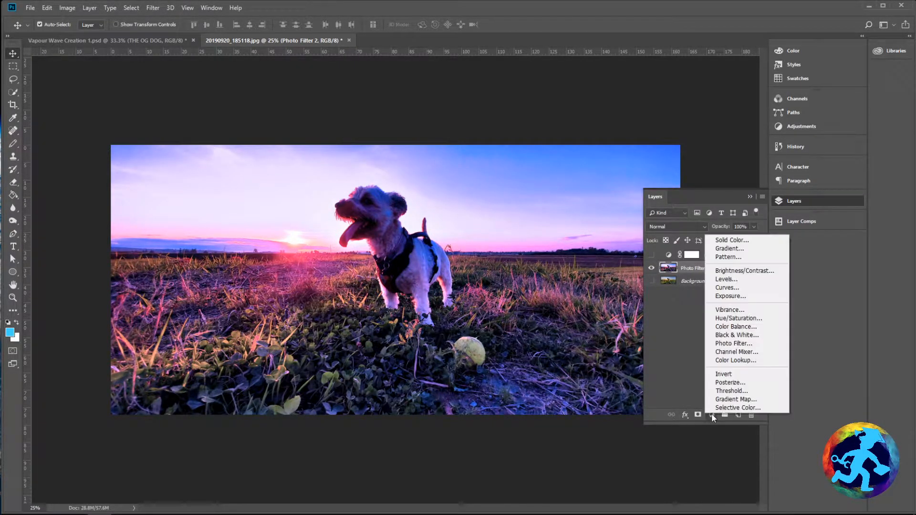
left_click(743, 328)
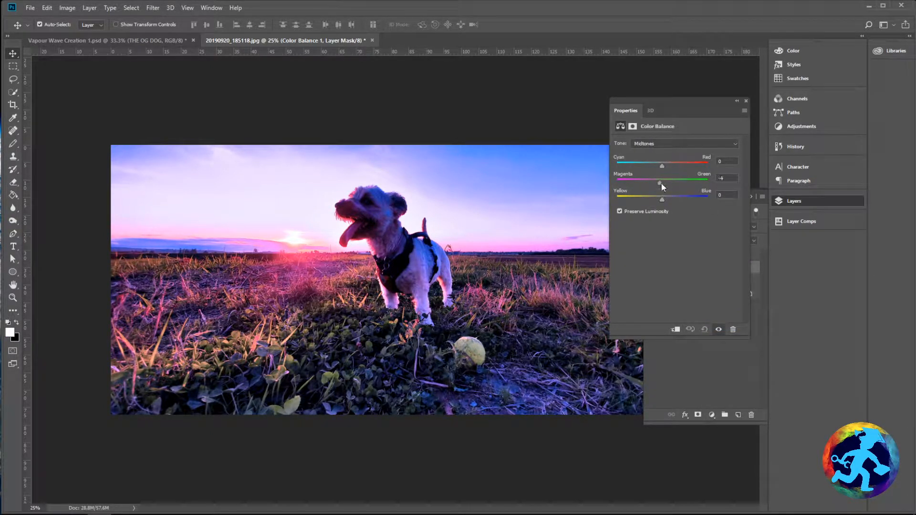
mouse_move(661, 186)
left_mouse_down()
mouse_move(698, 182)
mouse_move(663, 184)
left_mouse_up()
left_click(668, 142)
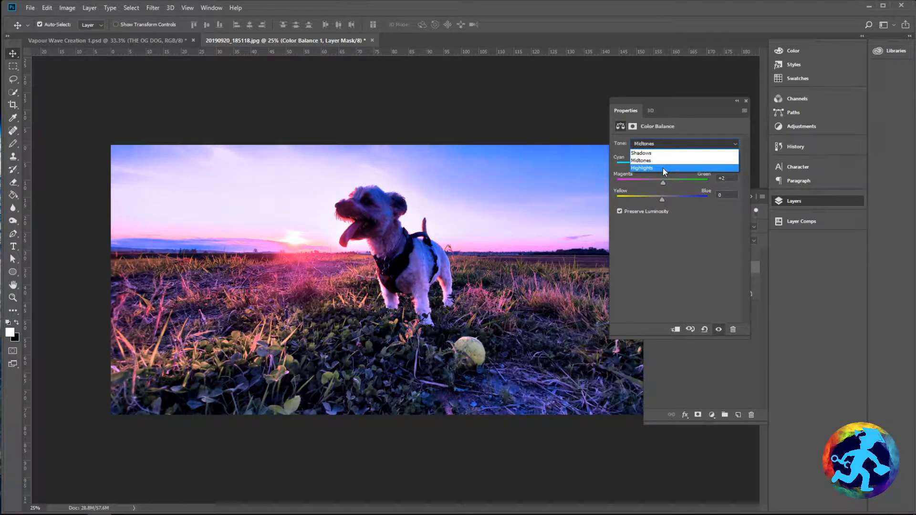
left_click(662, 153)
mouse_move(662, 182)
left_mouse_down()
mouse_move(689, 182)
mouse_move(668, 183)
mouse_move(678, 184)
mouse_move(640, 166)
mouse_move(674, 167)
mouse_move(649, 173)
left_mouse_up()
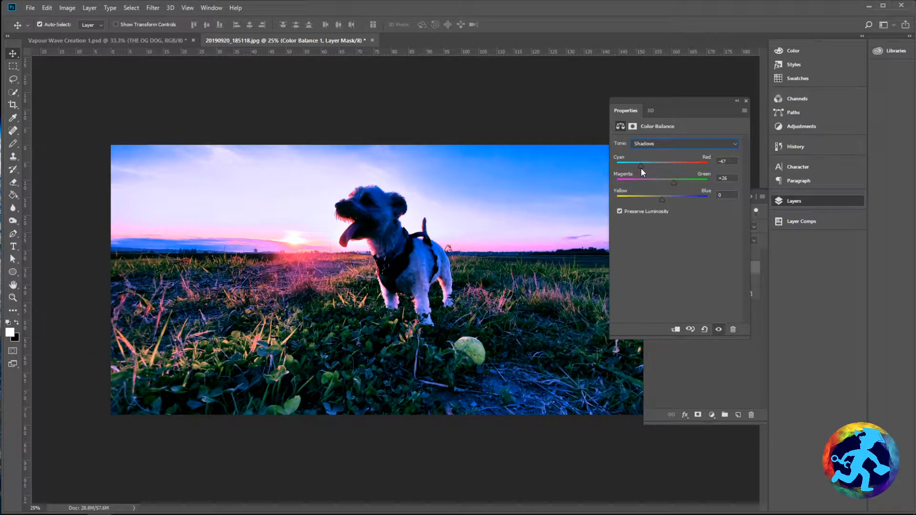
left_click(746, 101)
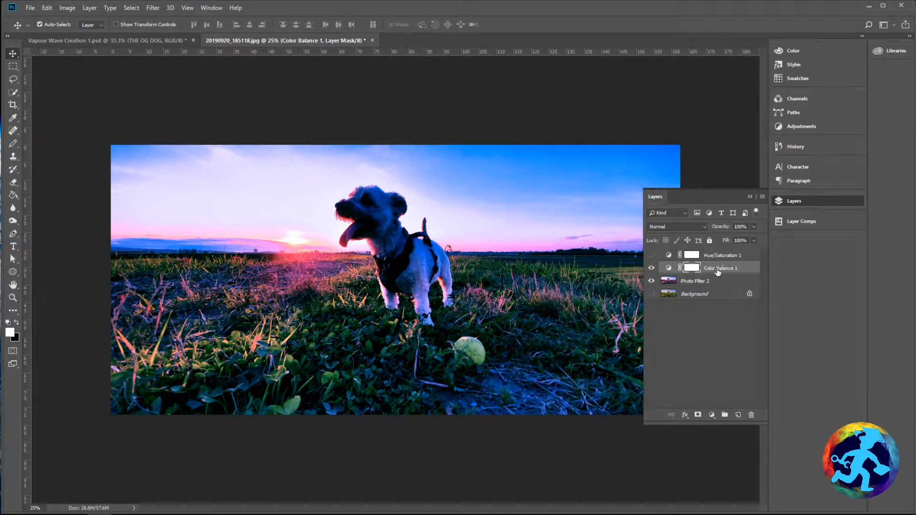
left_click_drag(718, 272, 752, 415)
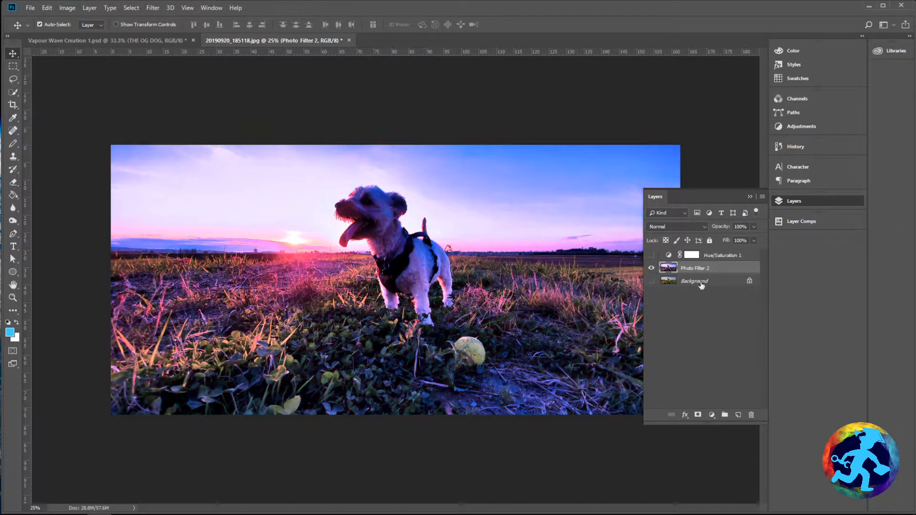
Review which adjustment layers sit above Background copy in Vapour Wave Creation 1.psd and return to 20190920_185118.jpg
left_click(147, 41)
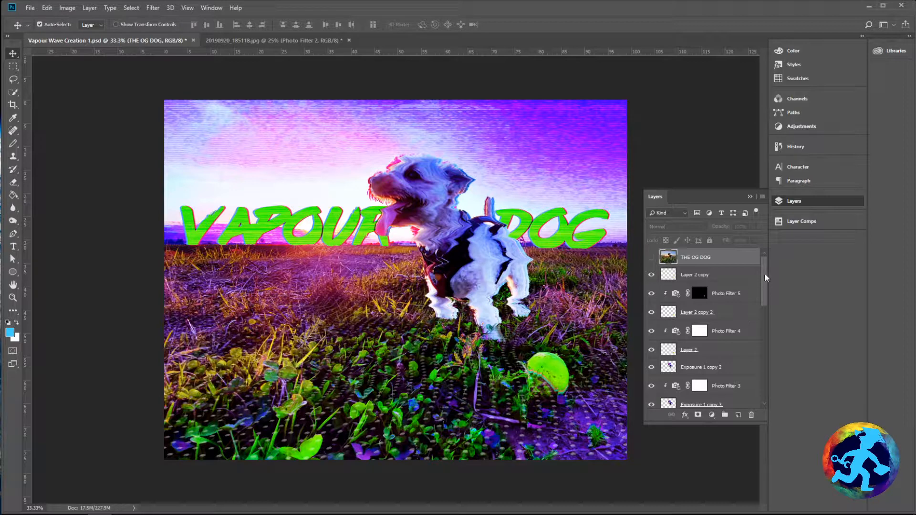
left_click_drag(766, 278, 771, 378)
left_click(708, 285)
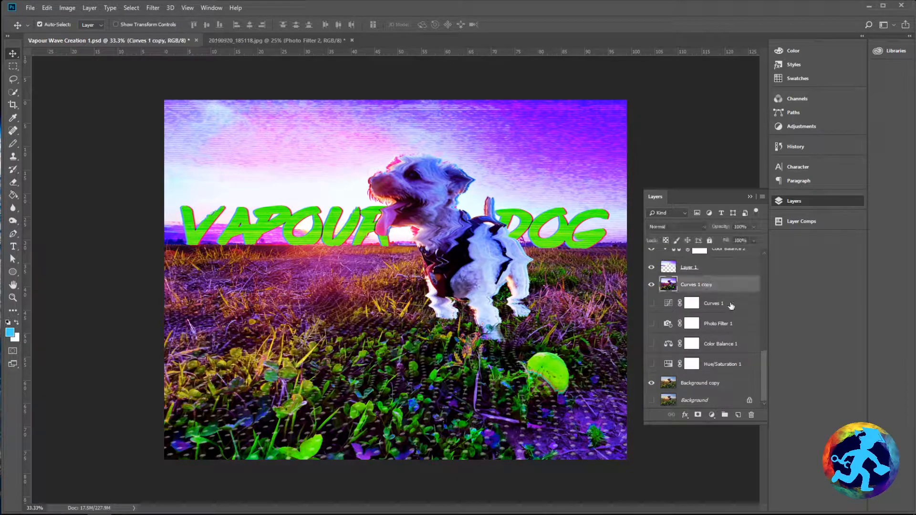
left_click(723, 308)
left_click(726, 327)
left_click(730, 345)
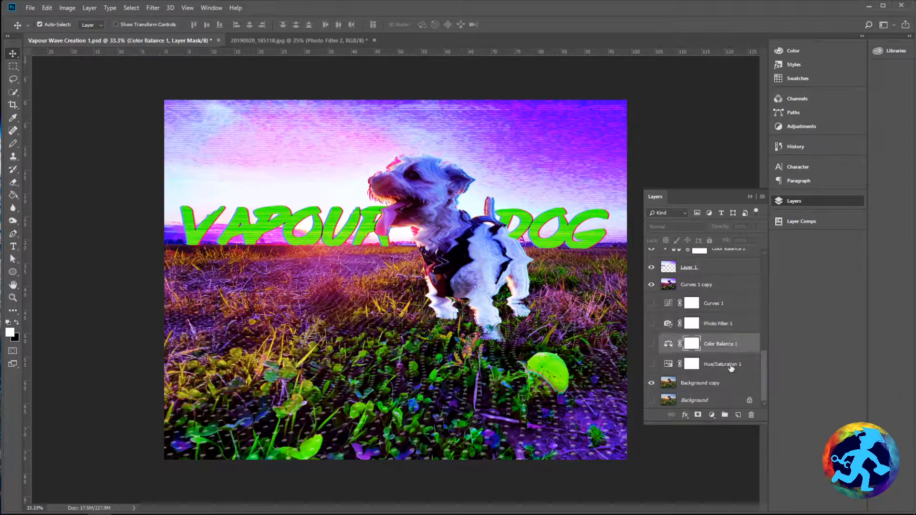
left_click(727, 365)
left_click(321, 42)
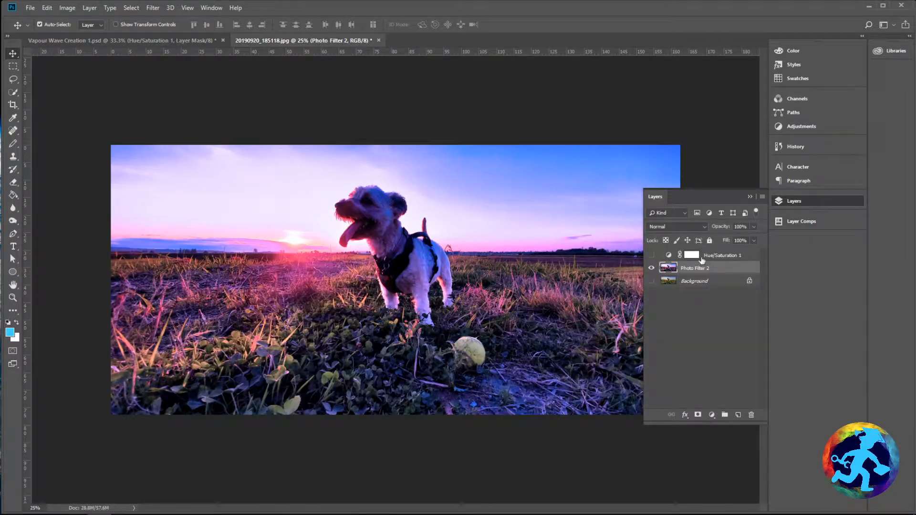
Try a Channel Mixer adjustment layer with changed Red output channel levels above Photo Filter 2, and delete it
left_click(709, 257)
left_click(707, 268)
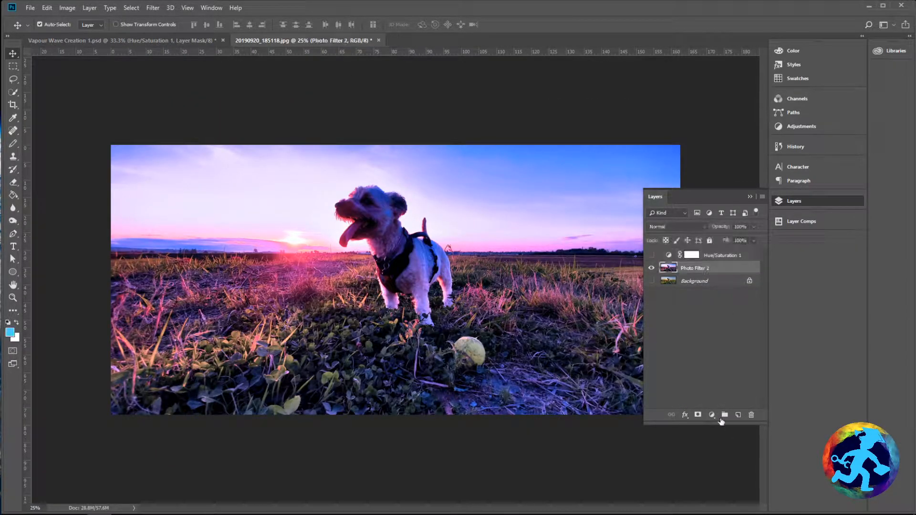
left_click(711, 414)
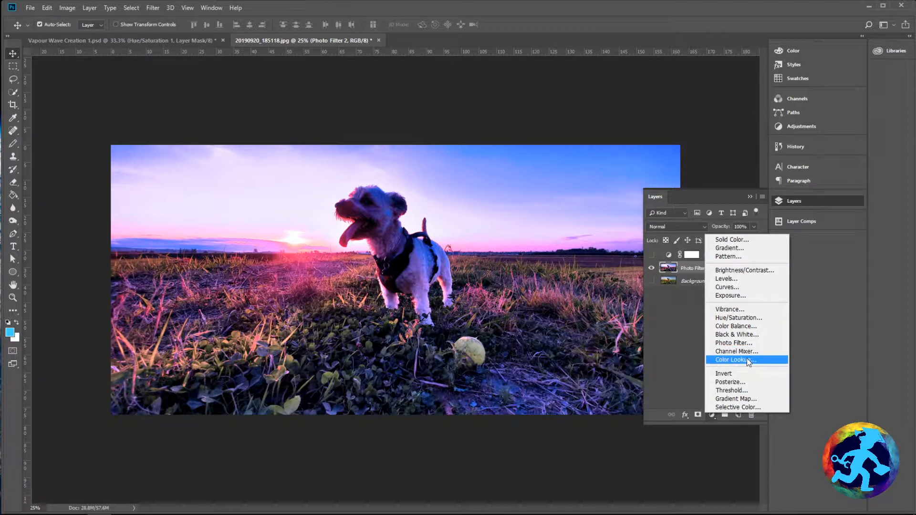
left_click(745, 351)
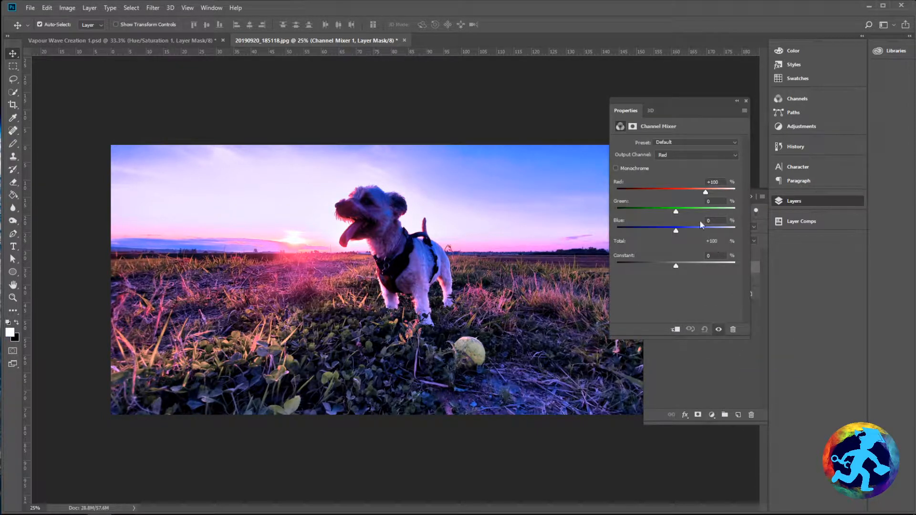
left_click_drag(679, 209, 677, 234)
left_click_drag(705, 192, 695, 211)
left_click(747, 101)
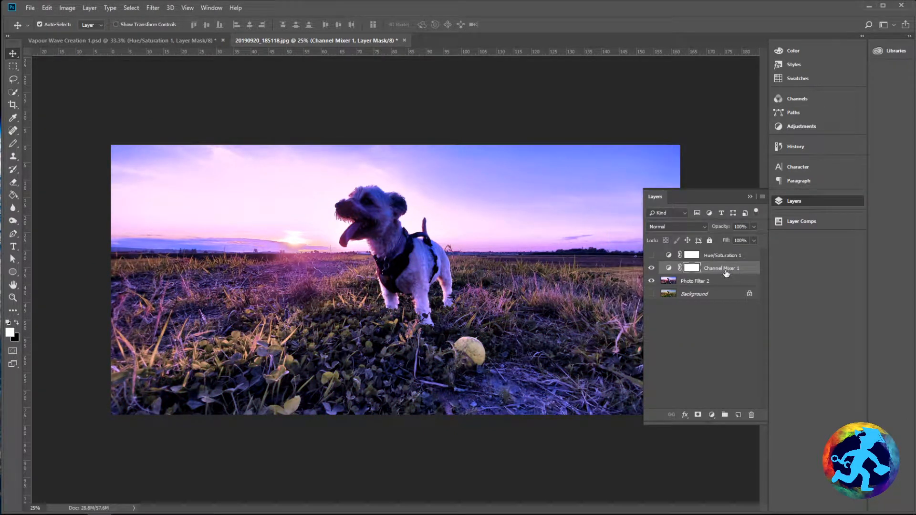
left_click_drag(724, 270, 752, 416)
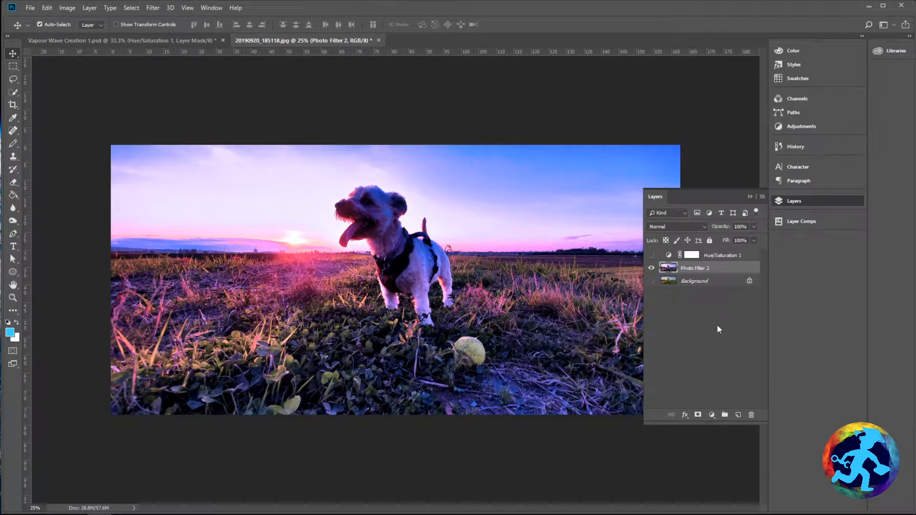
Review the Hue/Saturation 1 layer's adjustment settings and close them
double_click(712, 256)
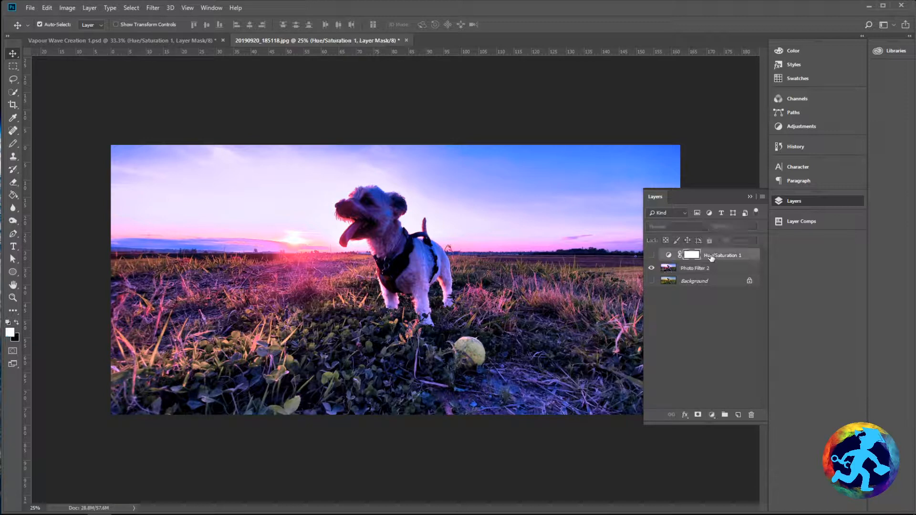
double_click(671, 256)
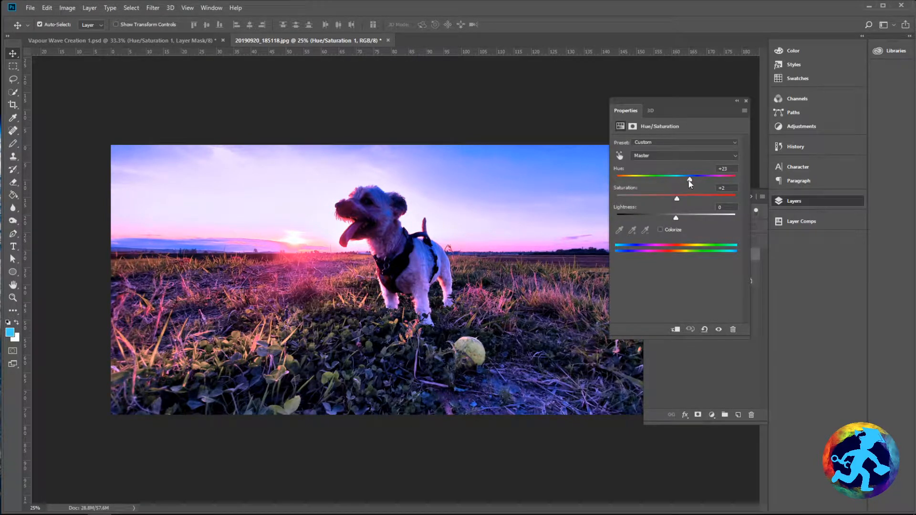
mouse_move(692, 178)
left_mouse_down()
mouse_move(701, 180)
mouse_move(696, 195)
mouse_move(708, 194)
mouse_move(691, 196)
left_mouse_up()
left_click(746, 101)
Add a new empty layer above Hue/Saturation 1
left_click(750, 333)
left_click(722, 256)
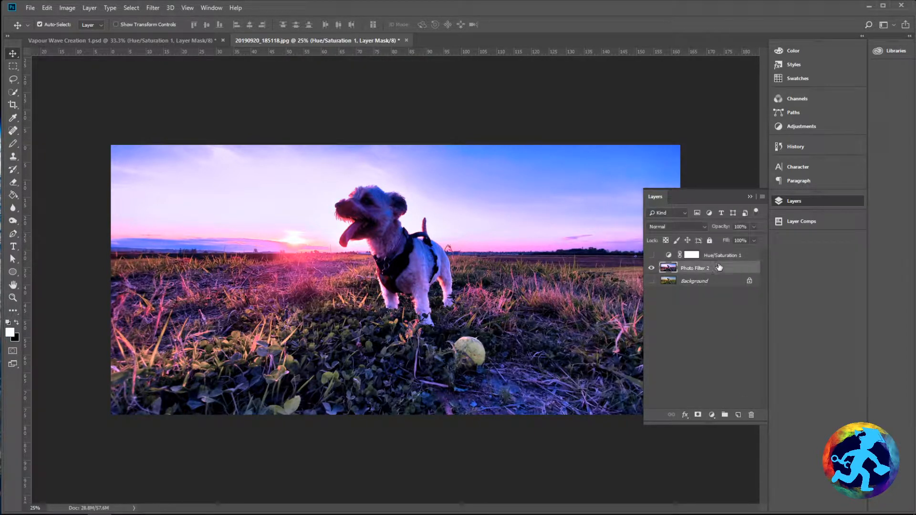
left_click(739, 415)
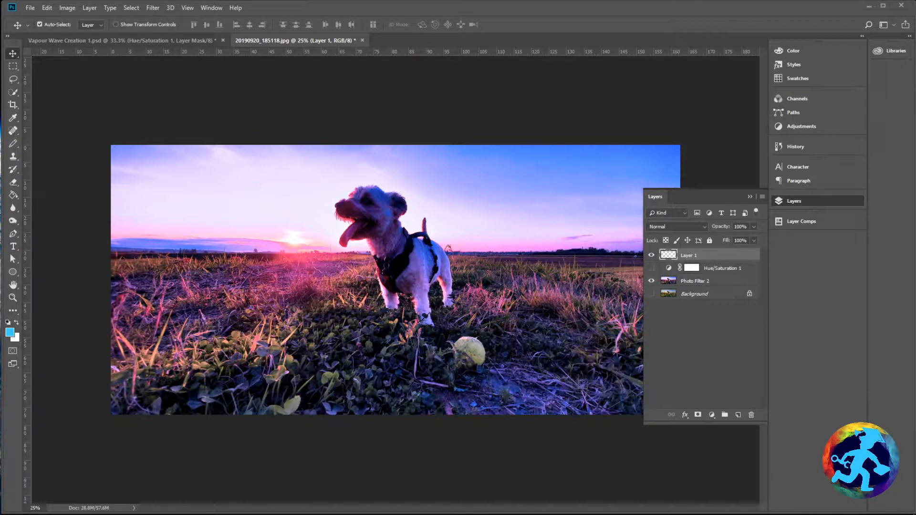
Compare FlatGrid.png, WarpGrid.png and WarpGrid2.png in the Vapour Dog folder, check Vapour Wave Creation 1.psd, and return to 20190920_185118.jpg
key("alt+Tab")
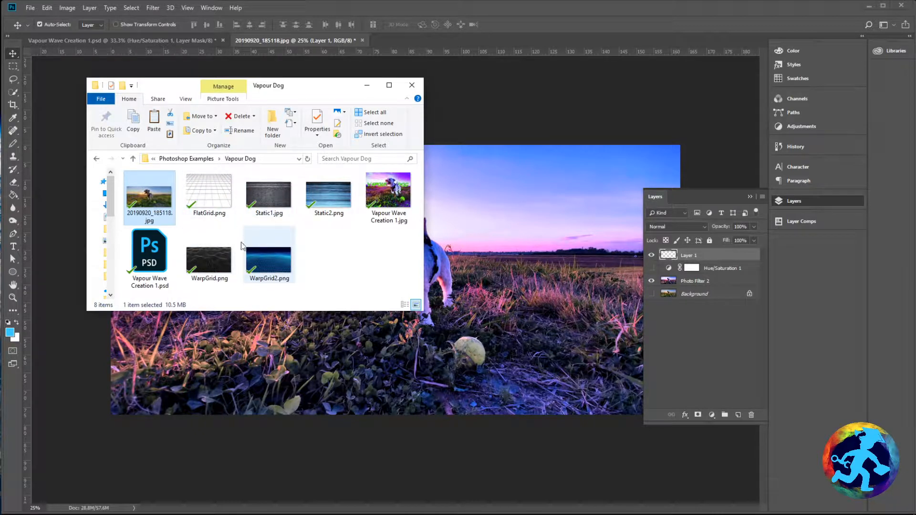
left_click(214, 261)
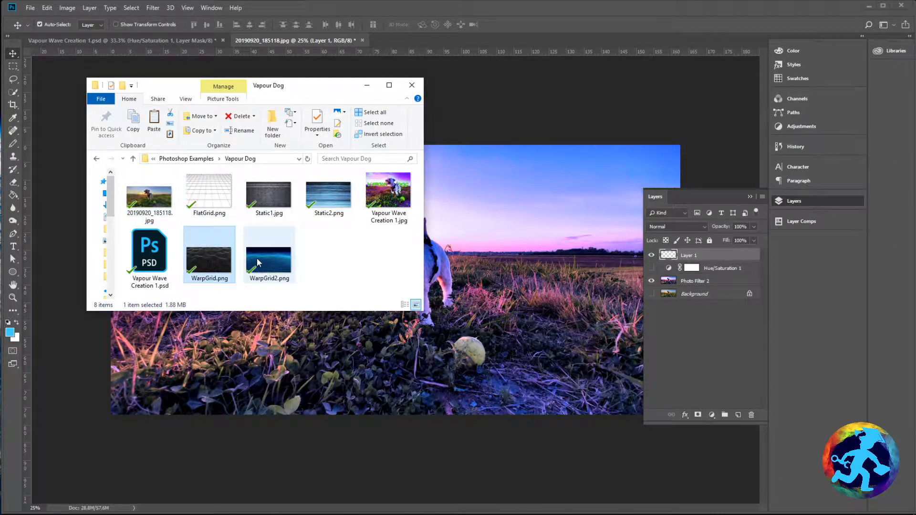
left_click(208, 200)
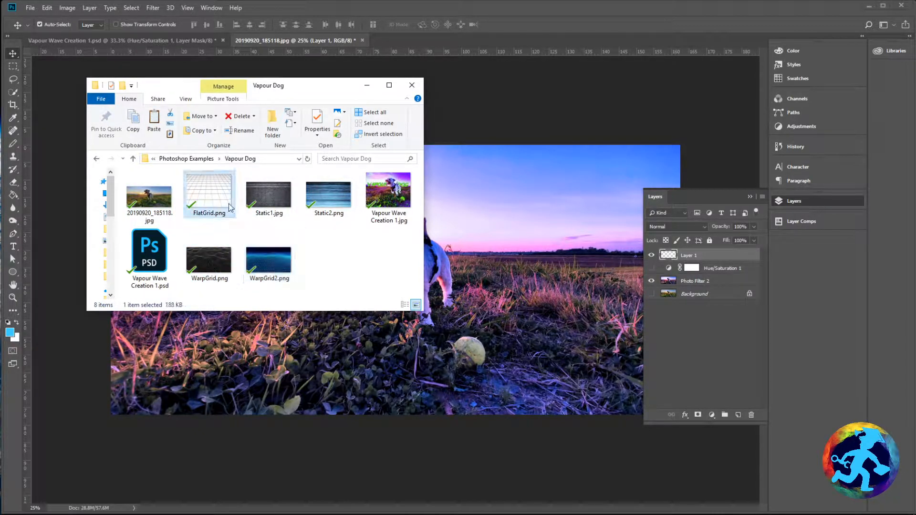
left_click(209, 261)
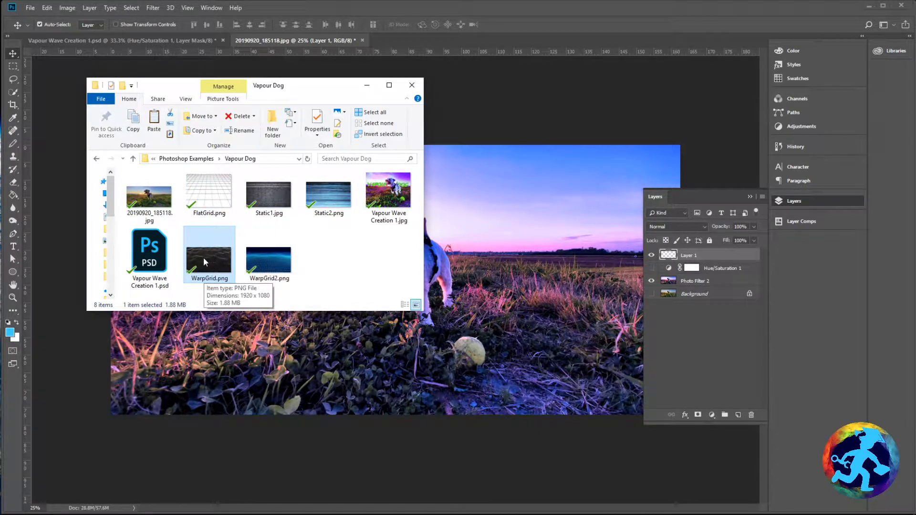
left_click(265, 258)
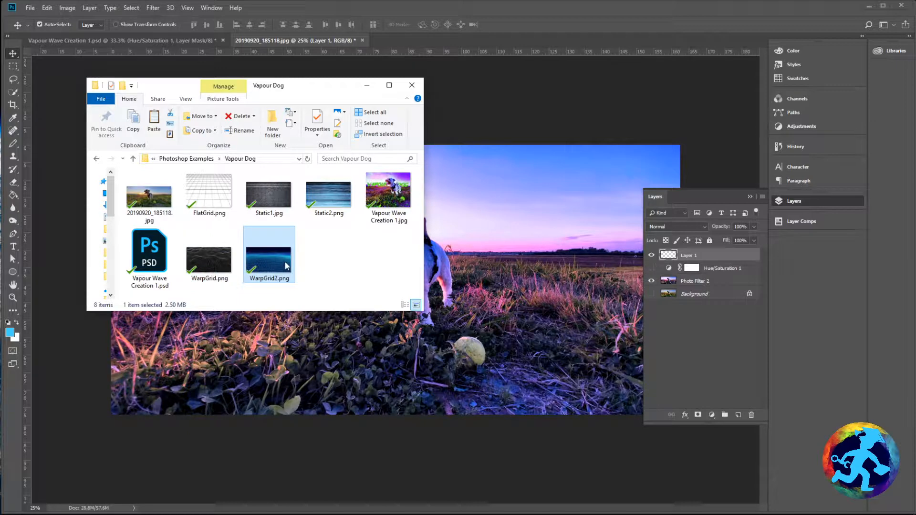
key("Left")
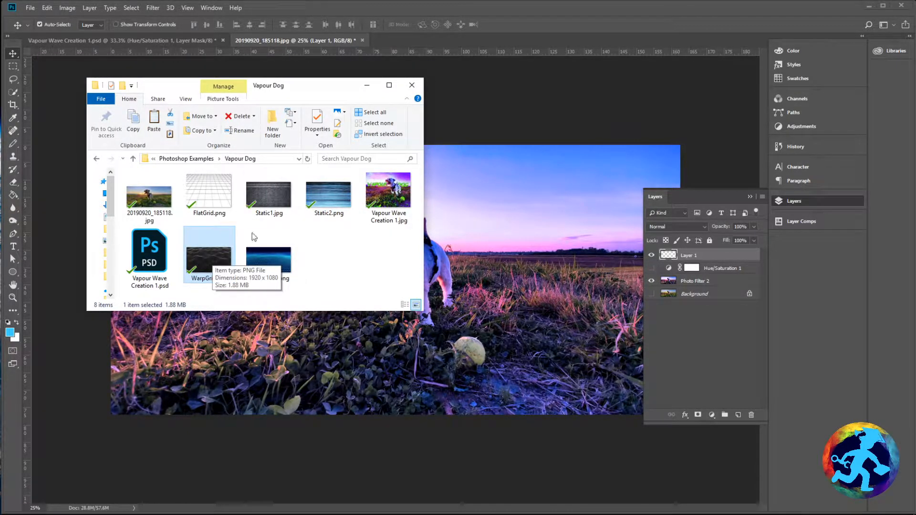
left_click(179, 42)
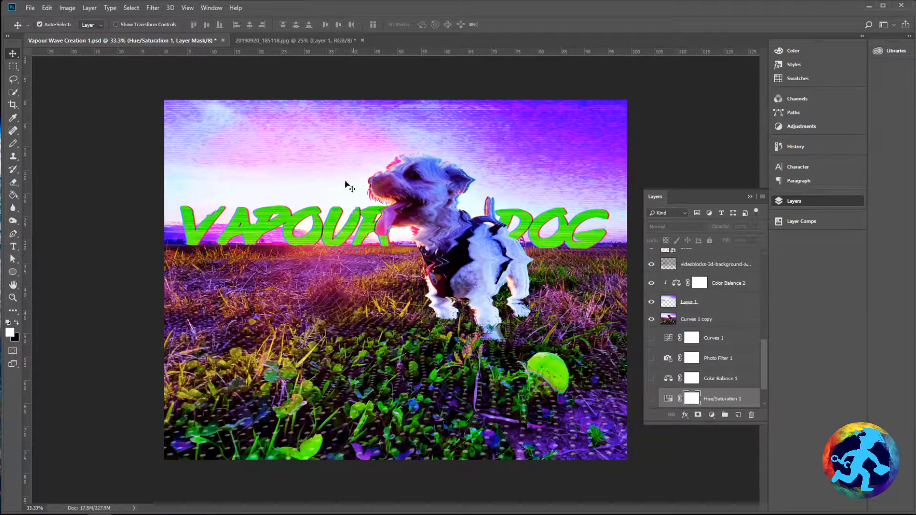
left_click(292, 40)
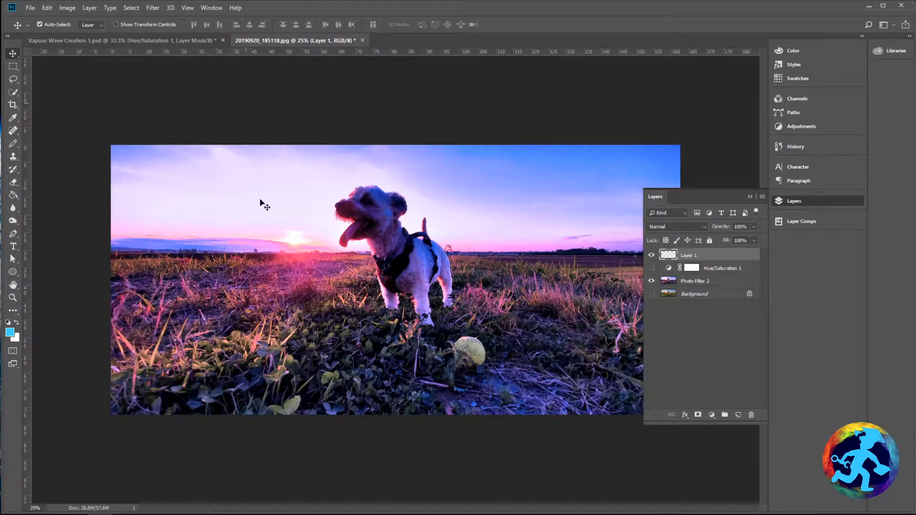
Place WarpGrid.png from the Vapour Dog folder into the dog photo, scale it to about 154%, and move it down to the horizon
key("alt+Tab")
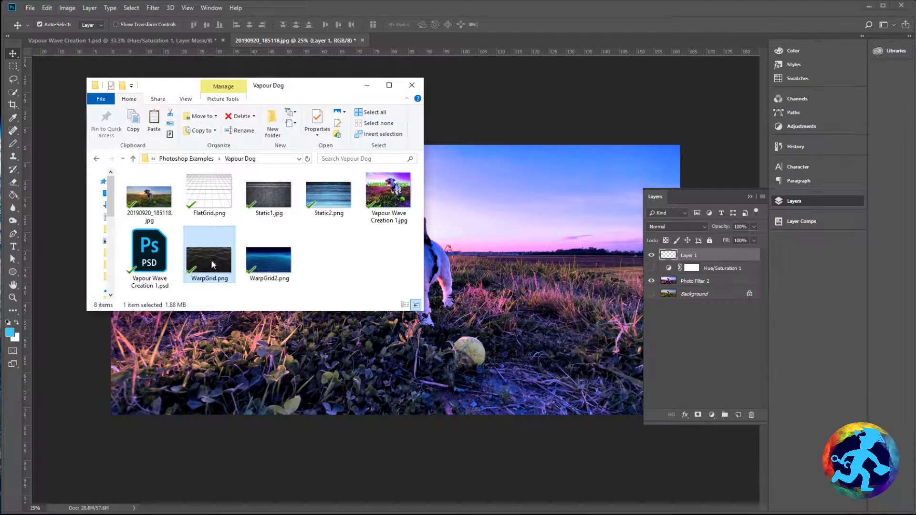
left_click_drag(210, 254, 507, 222)
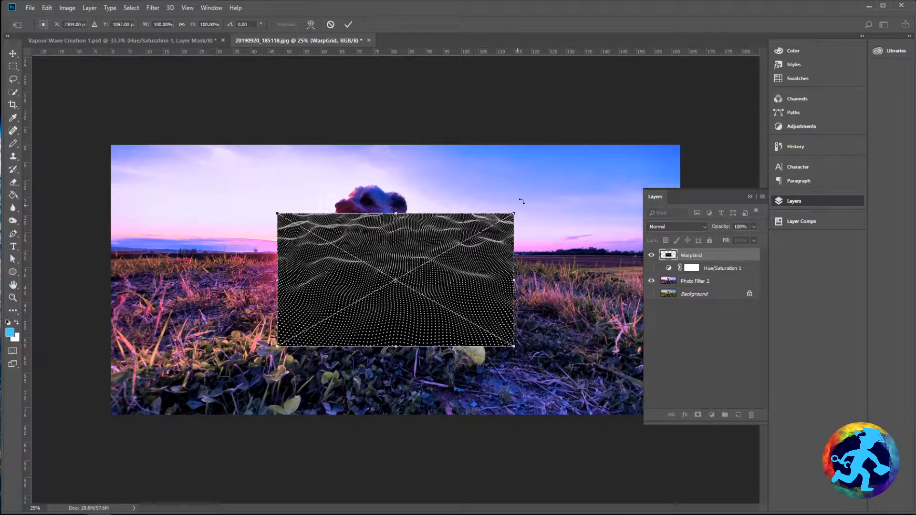
left_click_drag(515, 213, 652, 158)
left_click_drag(488, 263, 439, 376)
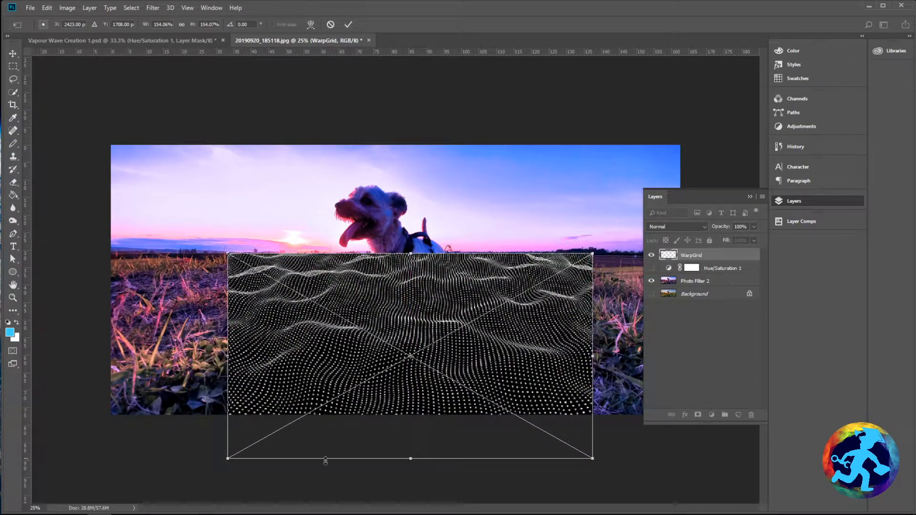
Stretch the placed WarpGrid image to about 243.5% width so it spans the full width of the photo
left_click_drag(228, 355, 111, 357)
key("ctrl+minus")
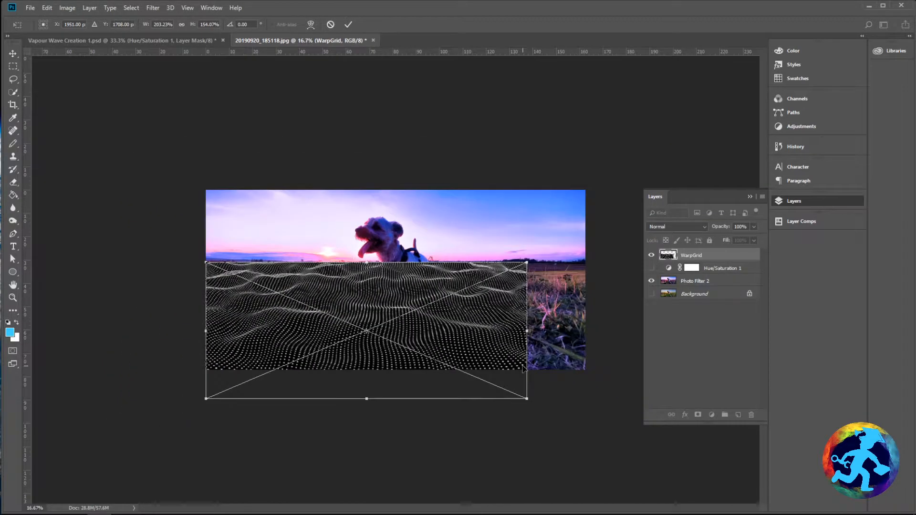
left_click_drag(527, 331, 590, 331)
Position the WarpGrid image at X 2338, Y 1710 with its upper edge on the horizon, and commit the transform
left_click_drag(470, 314, 470, 370)
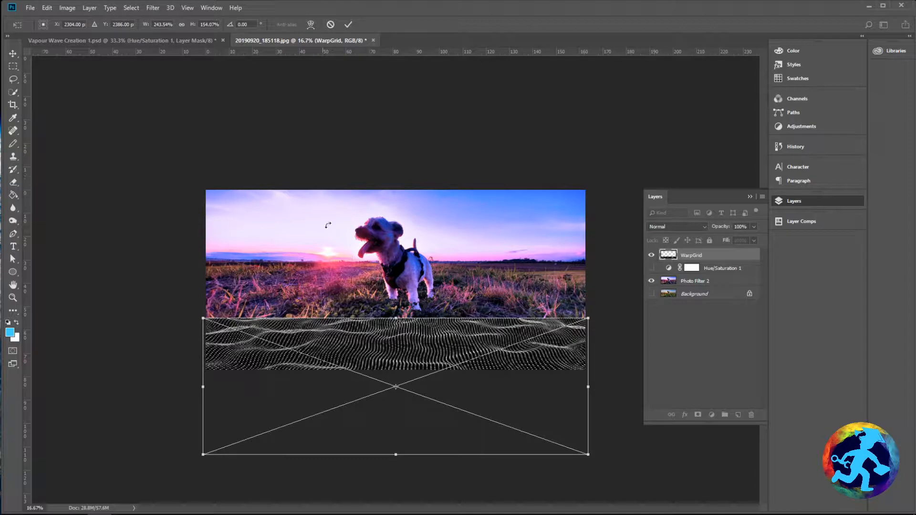
left_click_drag(394, 344, 397, 288)
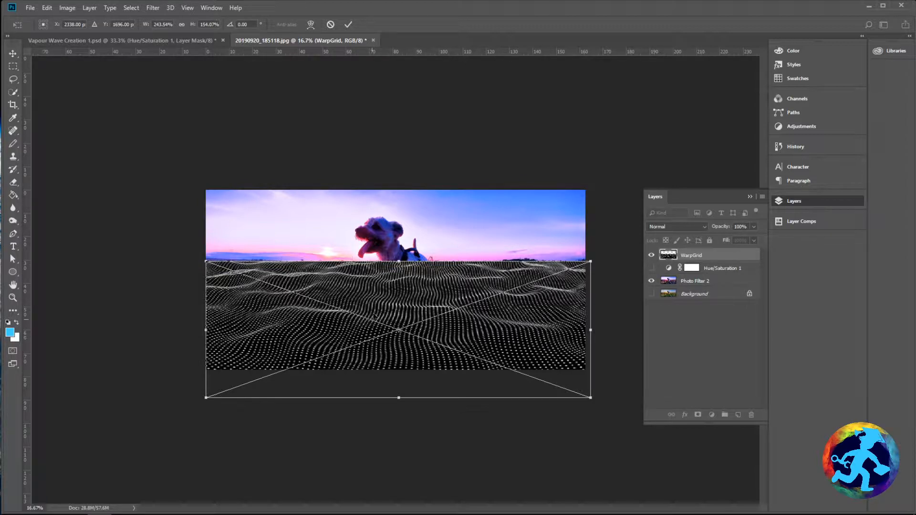
left_click_drag(369, 264, 376, 283)
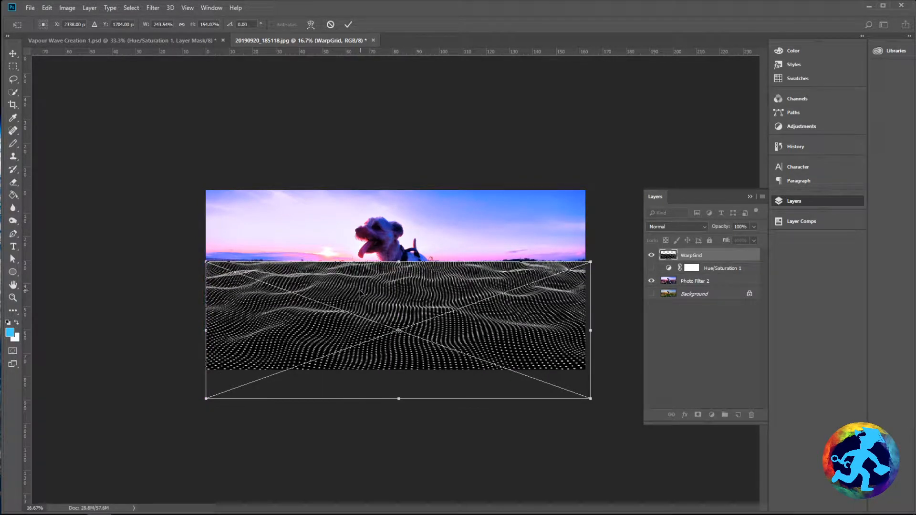
left_click_drag(359, 289, 338, 339)
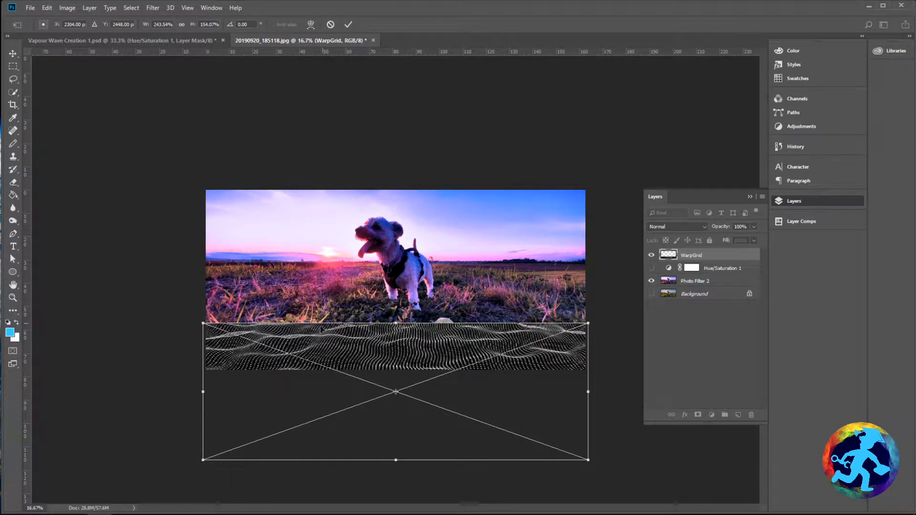
left_click_drag(339, 343, 424, 331)
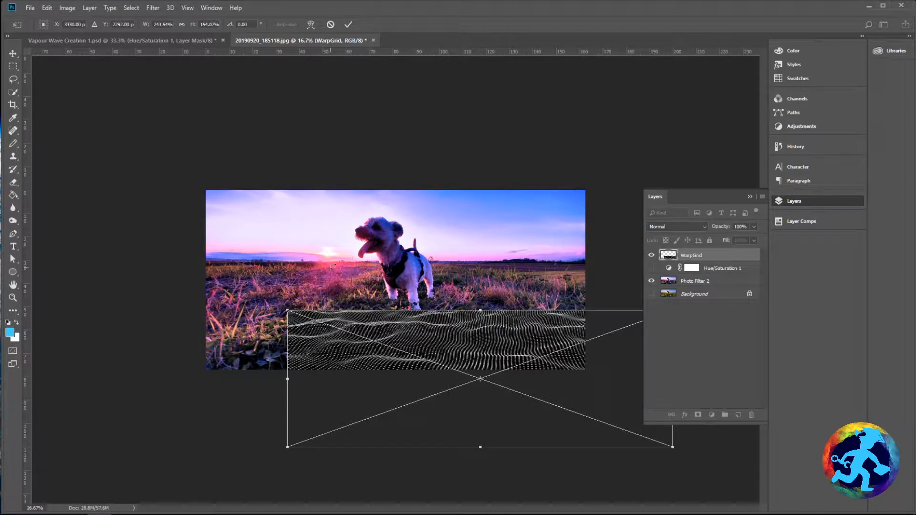
left_click_drag(395, 331, 315, 283)
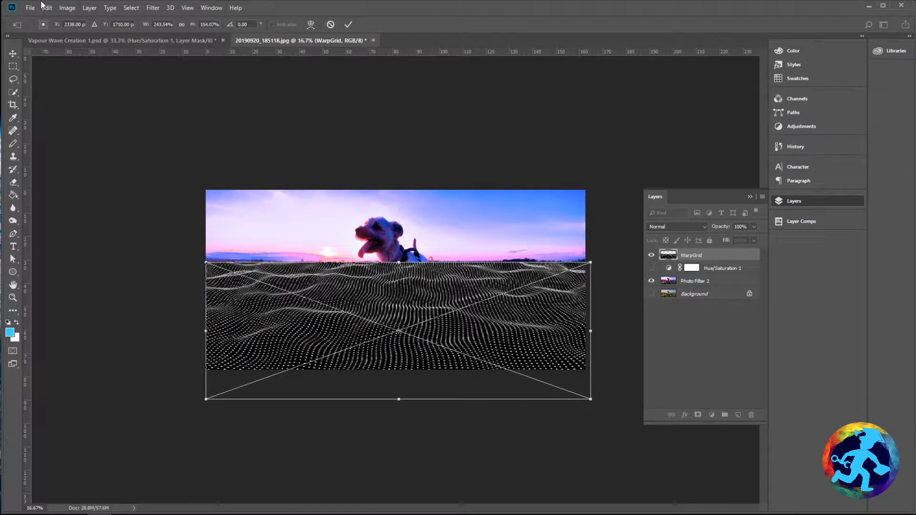
key("Return")
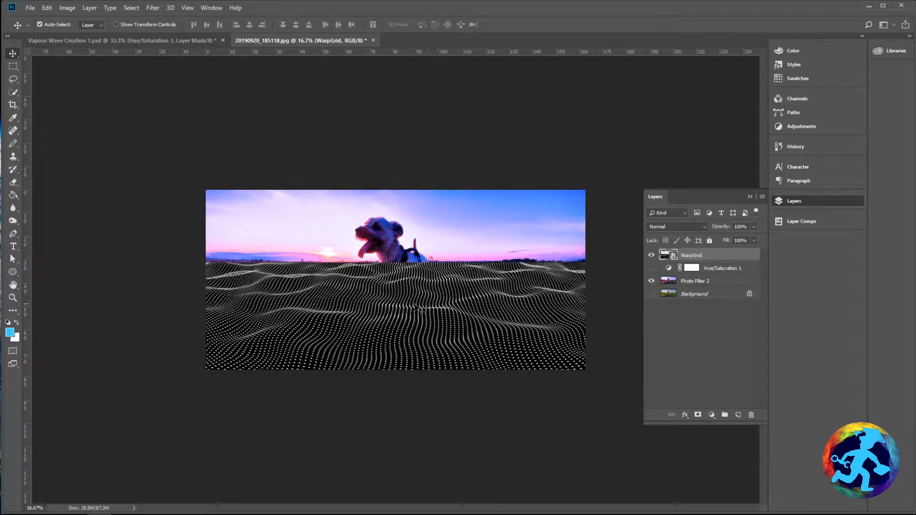
key("ctrl+t")
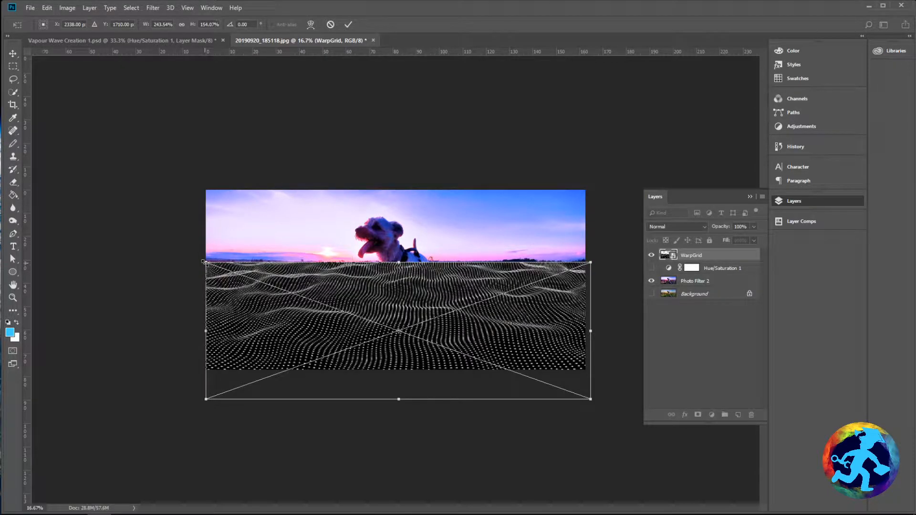
mouse_move(203, 261)
left_mouse_down()
mouse_move(272, 264)
mouse_move(206, 262)
left_mouse_up()
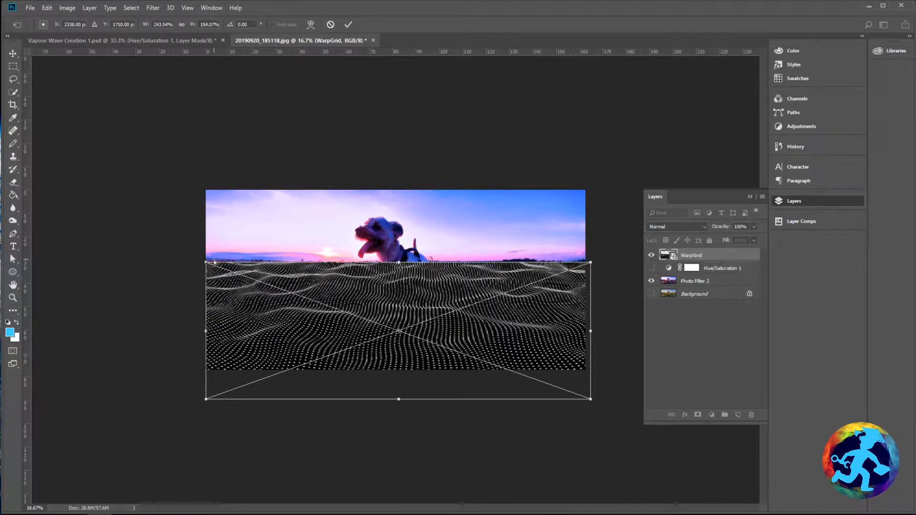
key("Return")
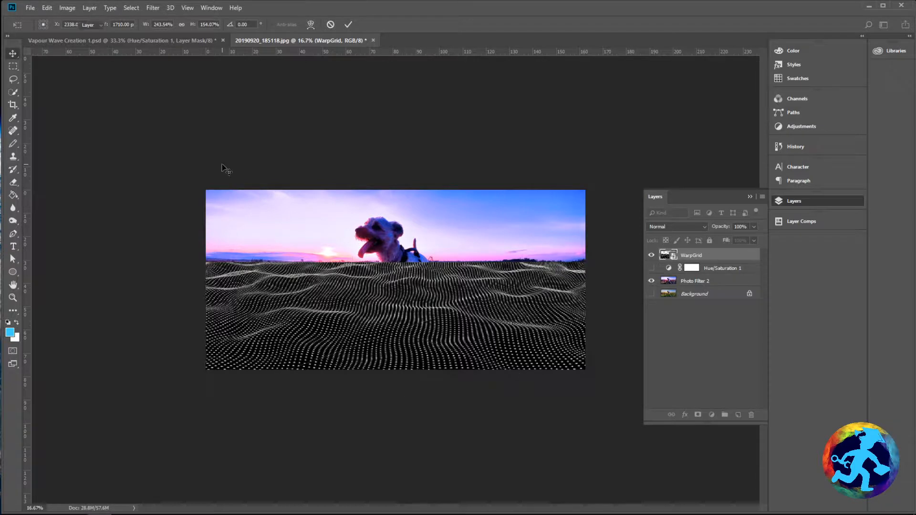
Try a Warp transform pulling the WarpGrid layer's upper-left corner inward, undo it, and leave the transform
left_click(48, 8)
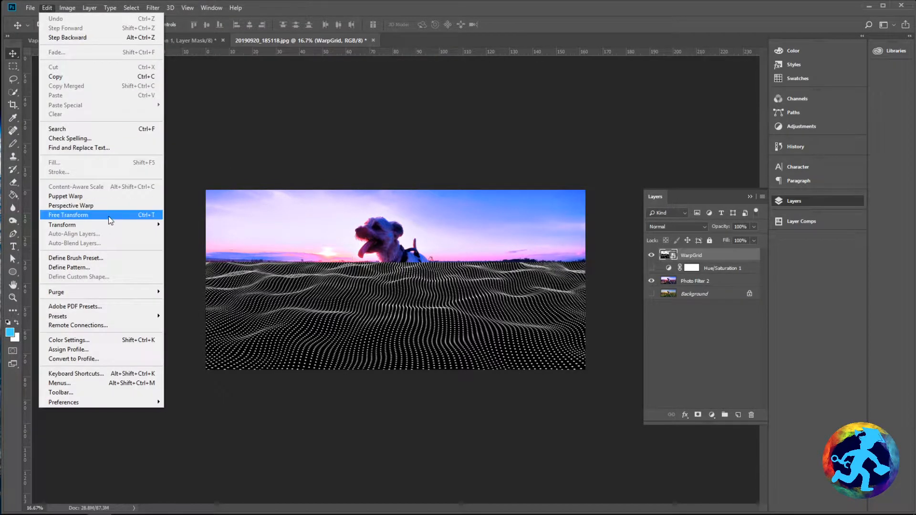
left_click(54, 8)
left_click(55, 9)
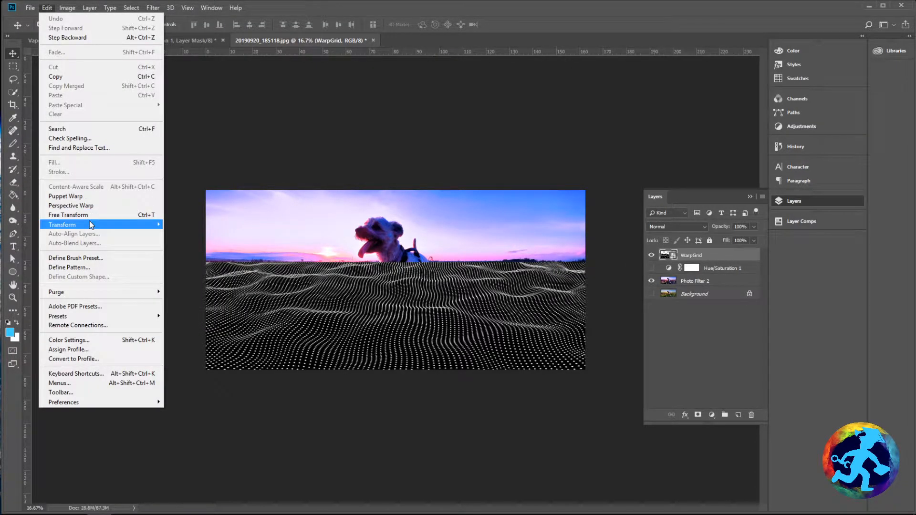
mouse_move(92, 225)
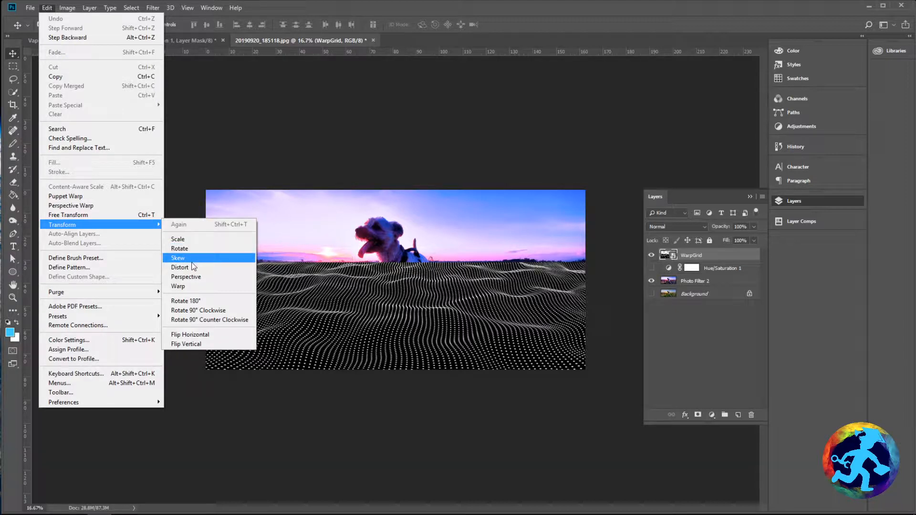
left_click(183, 286)
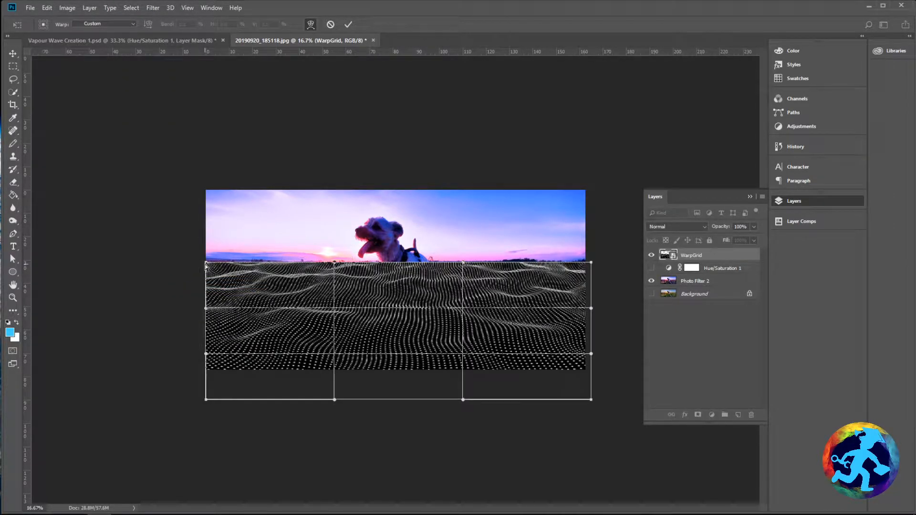
left_click_drag(205, 264, 217, 264)
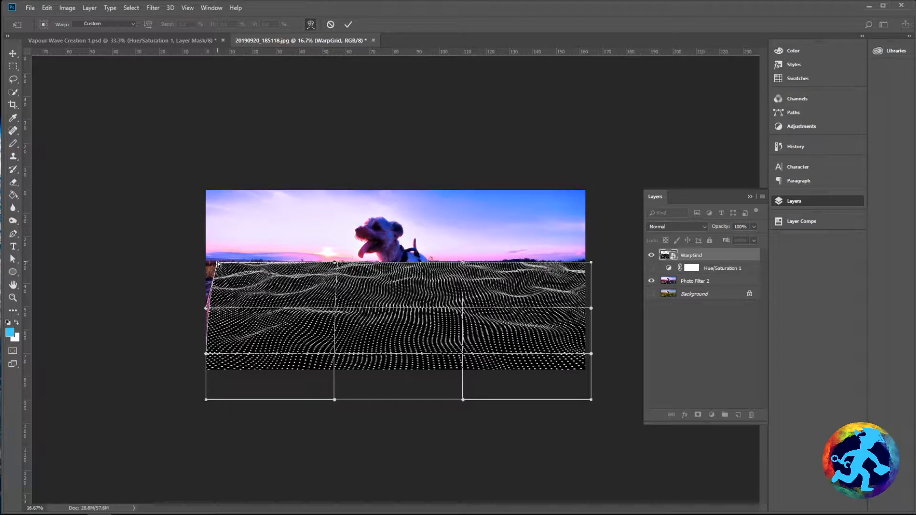
key("ctrl+z")
key("Return")
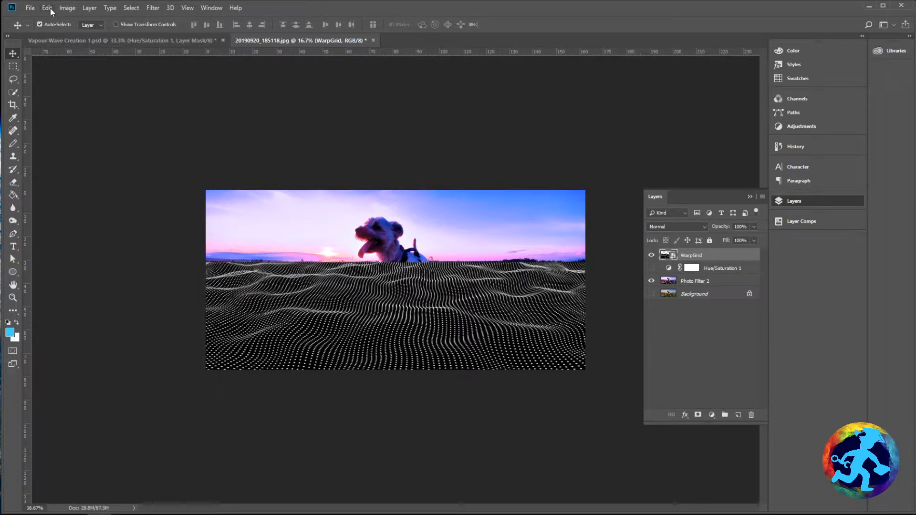
Distort the WarpGrid layer by pulling its upper-left corner inward along the horizon and its lower-left corner outward and up beyond the photo
left_click(48, 8)
mouse_move(131, 224)
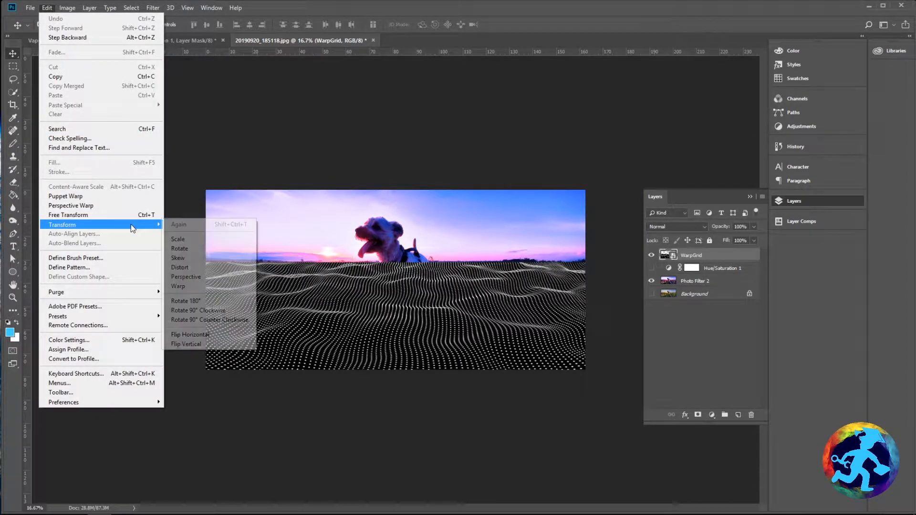
left_click(199, 265)
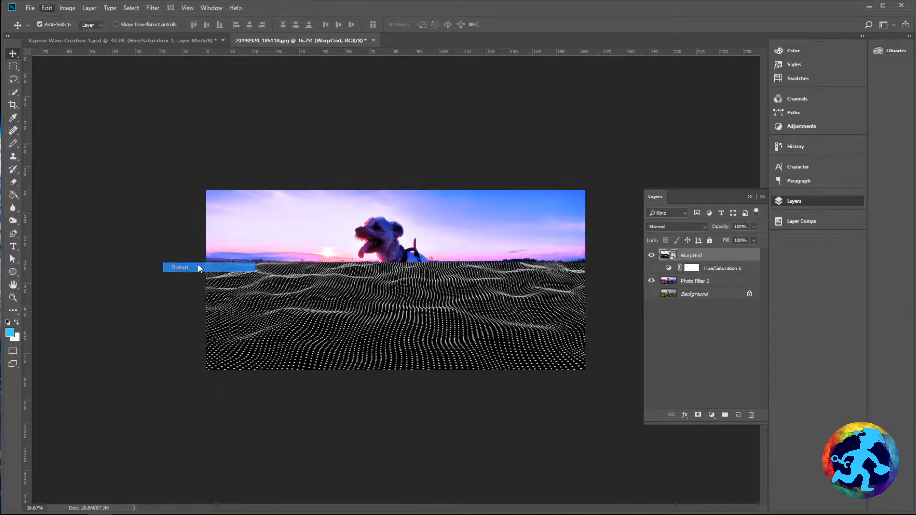
left_click_drag(209, 266, 231, 264)
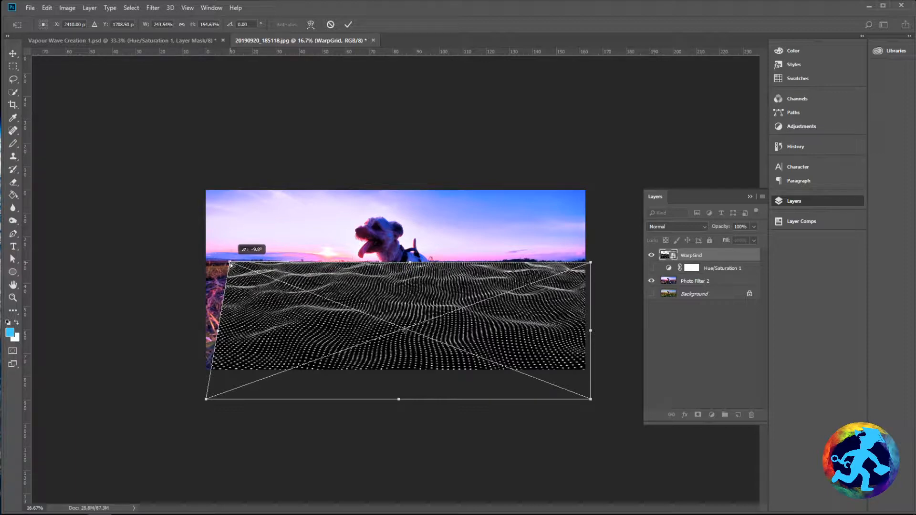
left_click_drag(230, 264, 274, 263)
left_click_drag(208, 403, 139, 364)
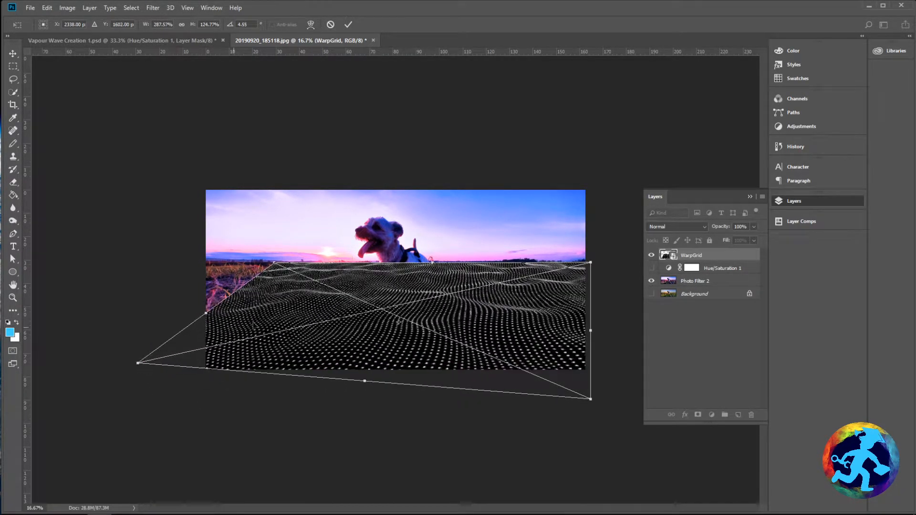
Distort the grid's opposite side, pulling its upper-right corner inward along the horizon and its lower-right corner out to the photo's lower corner
left_click_drag(361, 279, 489, 279)
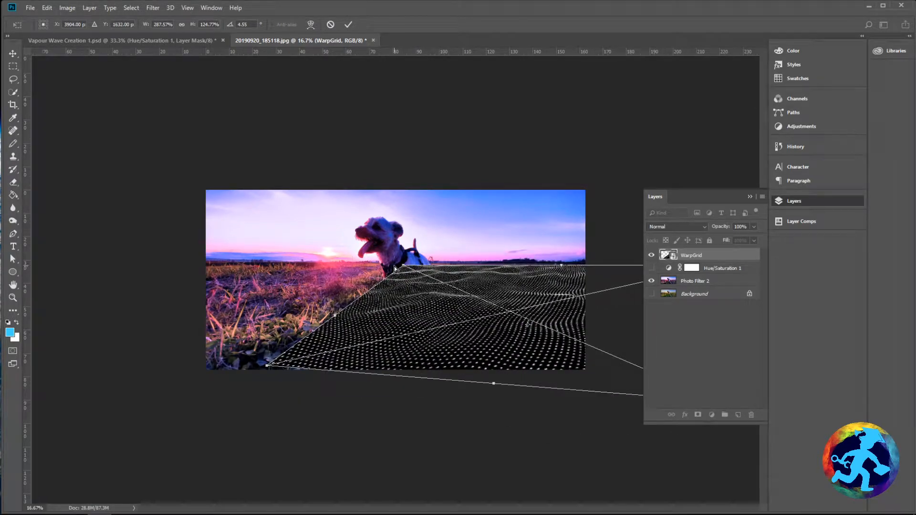
left_click_drag(404, 265, 413, 267)
left_click_drag(526, 284, 242, 288)
left_click_drag(437, 271, 372, 268)
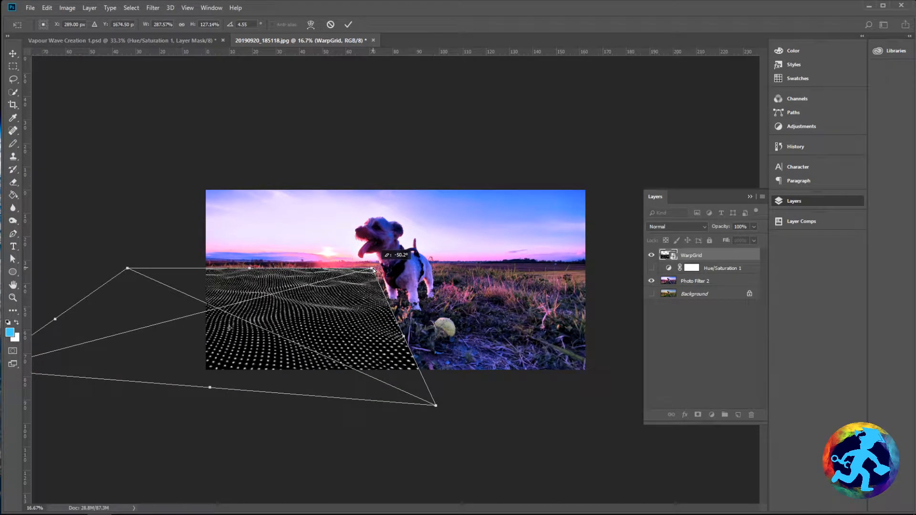
left_click_drag(436, 409, 450, 399)
left_click_drag(341, 333, 457, 329)
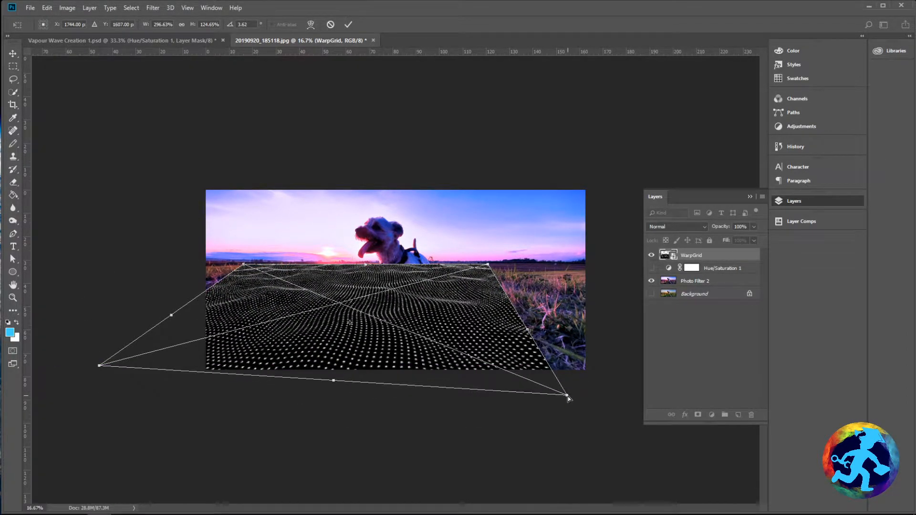
left_click_drag(568, 395, 594, 369)
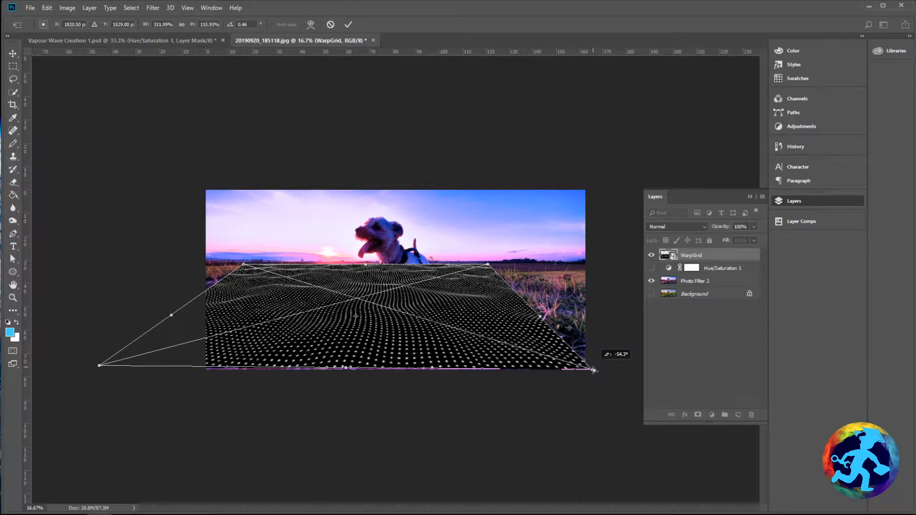
Narrow the grid's far edge further from its upper-right corner, align both upper corners to the horizon, and commit the distortion
left_click_drag(488, 269, 448, 267)
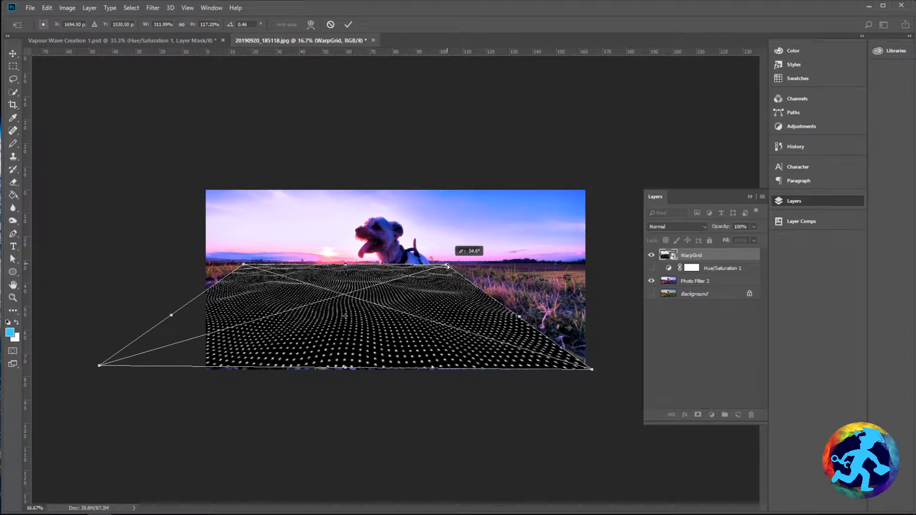
left_click_drag(448, 266, 450, 265)
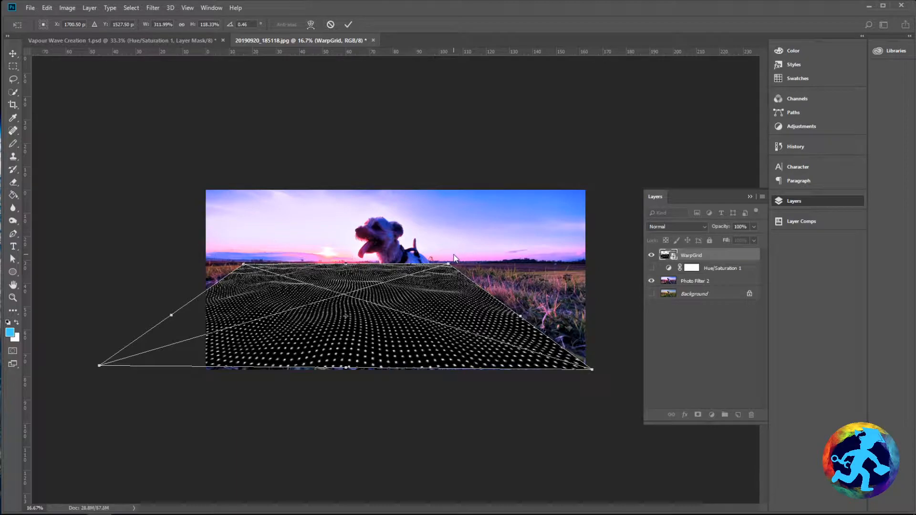
key("ctrl+plus")
key("ctrl+plus")
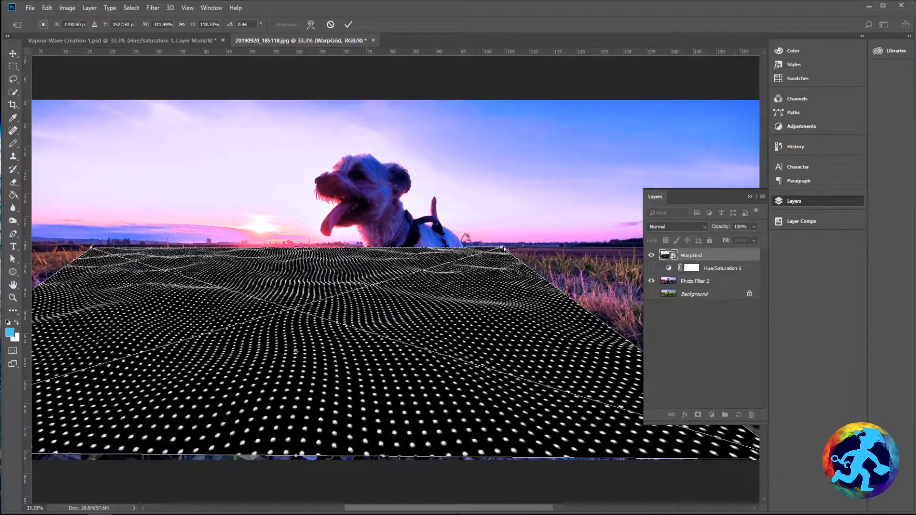
left_click_drag(93, 250, 93, 248)
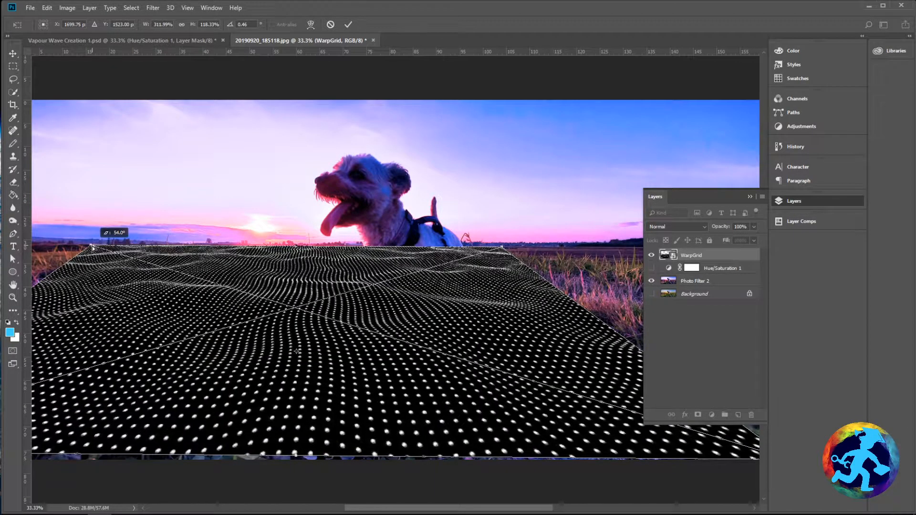
key("ctrl+minus")
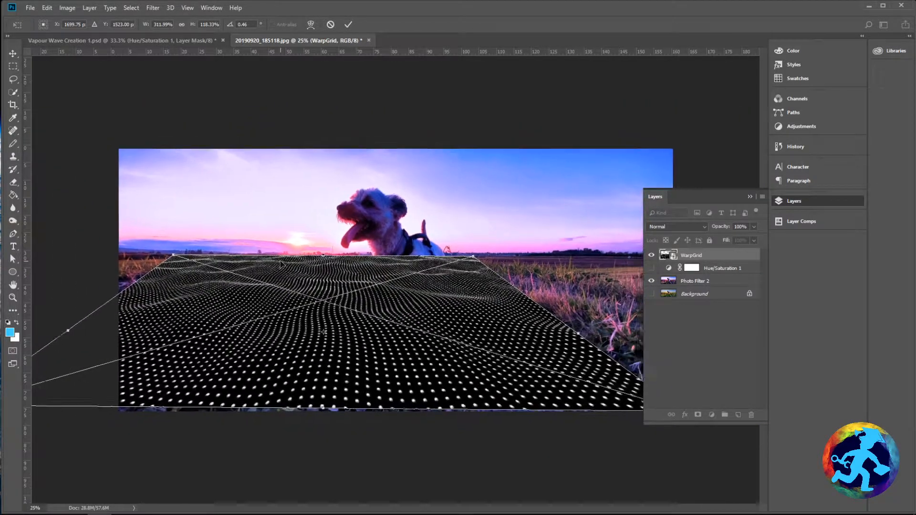
key("Return")
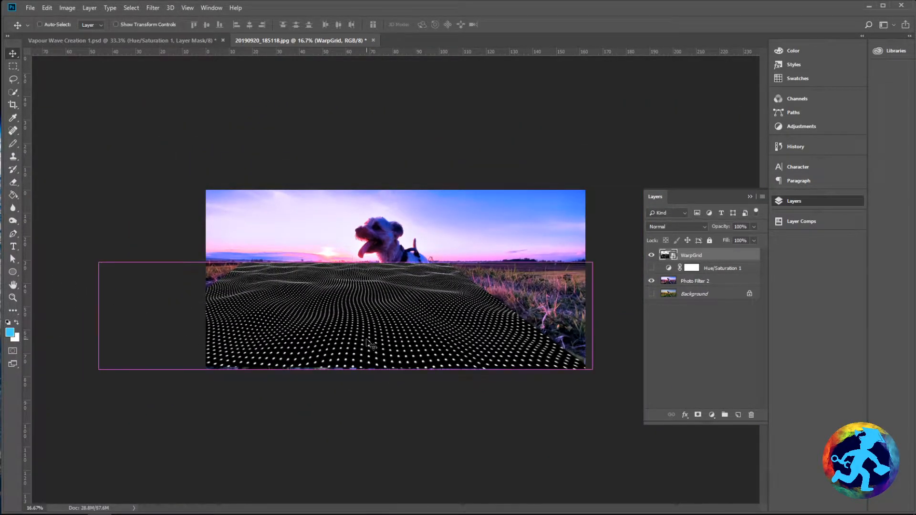
Free-transform the WarpGrid layer to about 627% width and 130% height so the grid covers all the ground below the horizon
key("ctrl+t")
left_click_drag(346, 369, 346, 378)
left_click_drag(162, 323, 105, 319)
left_click_drag(529, 322, 757, 312)
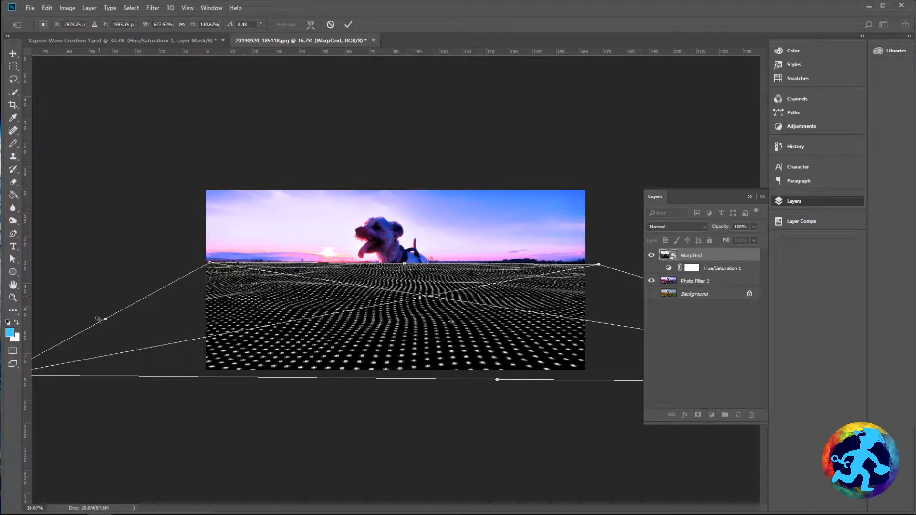
left_click_drag(99, 319, 82, 319)
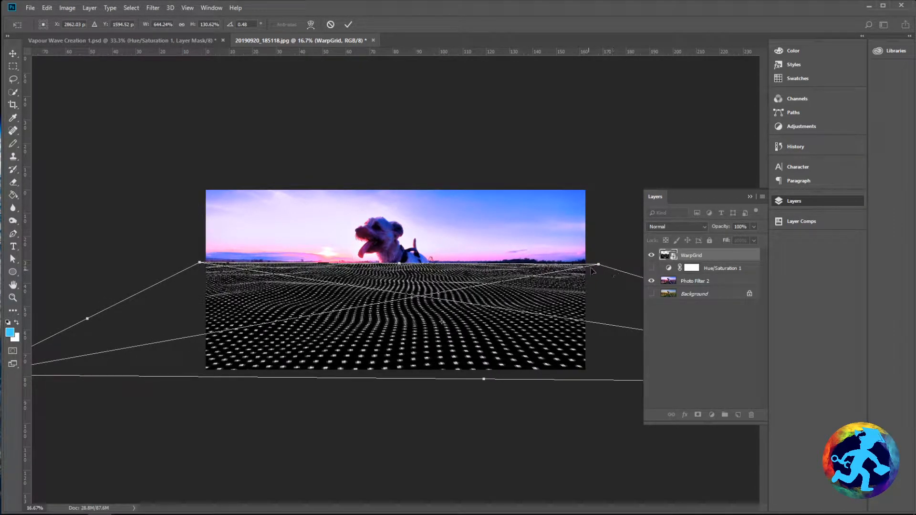
left_click_drag(599, 260, 592, 259)
Examine the grid's upper edge along the horizon at 50% zoom, across the photo from the left border past the dog
key("ctrl+plus")
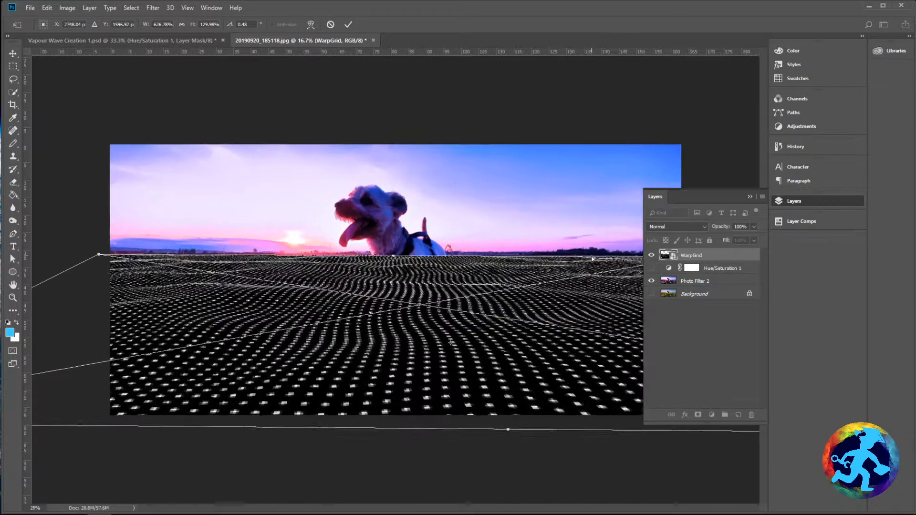
key("ctrl+plus")
key("ctrl+plus")
left_click_drag(213, 266, 360, 274)
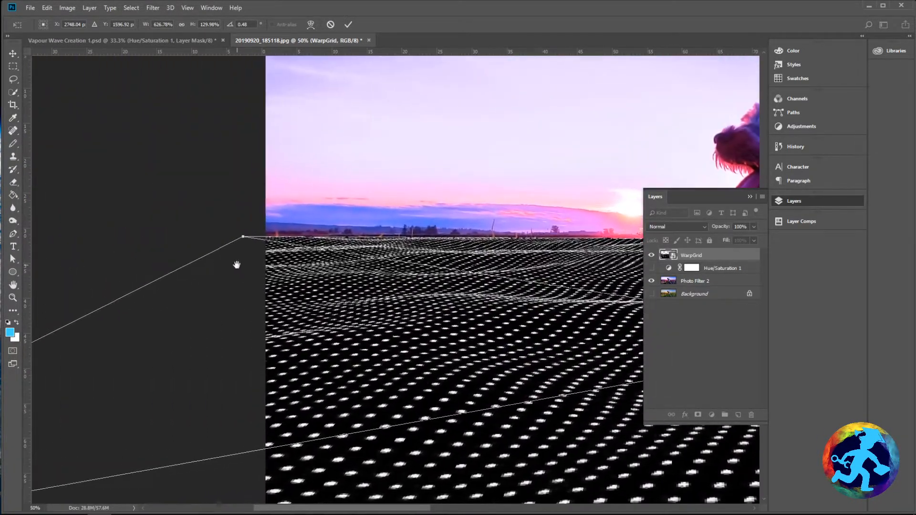
left_click_drag(237, 265, 241, 269)
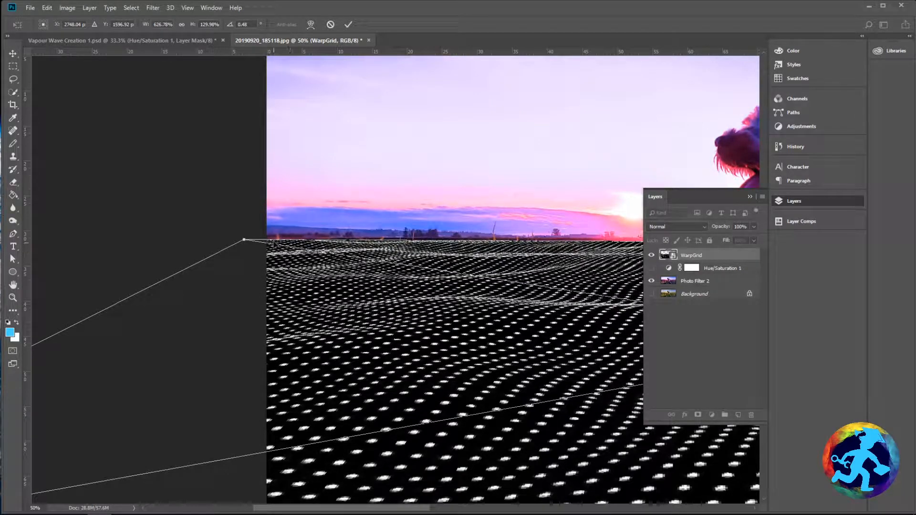
left_click_drag(532, 286, 191, 248)
left_click_drag(528, 259, 305, 265)
left_click_drag(460, 250, 601, 258)
left_click_drag(323, 303, 581, 308)
left_click_drag(383, 307, 455, 295)
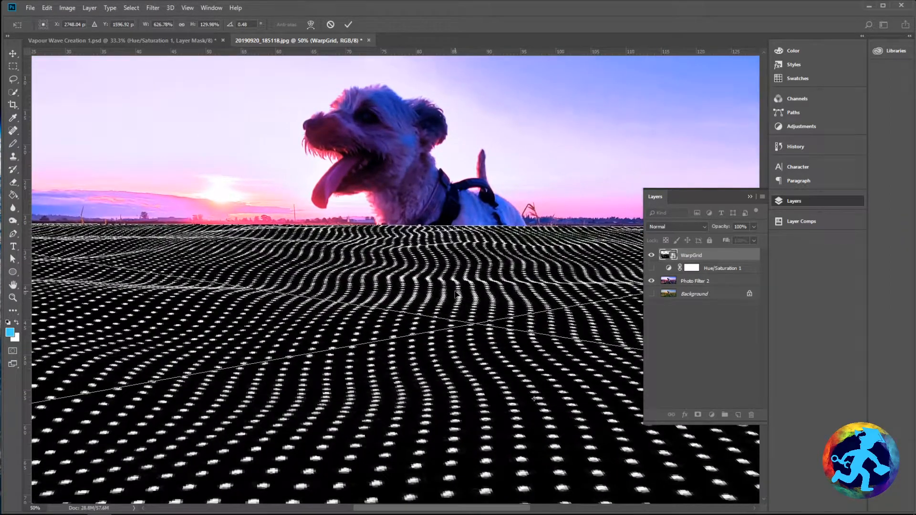
key("ctrl+minus")
key("ctrl+minus")
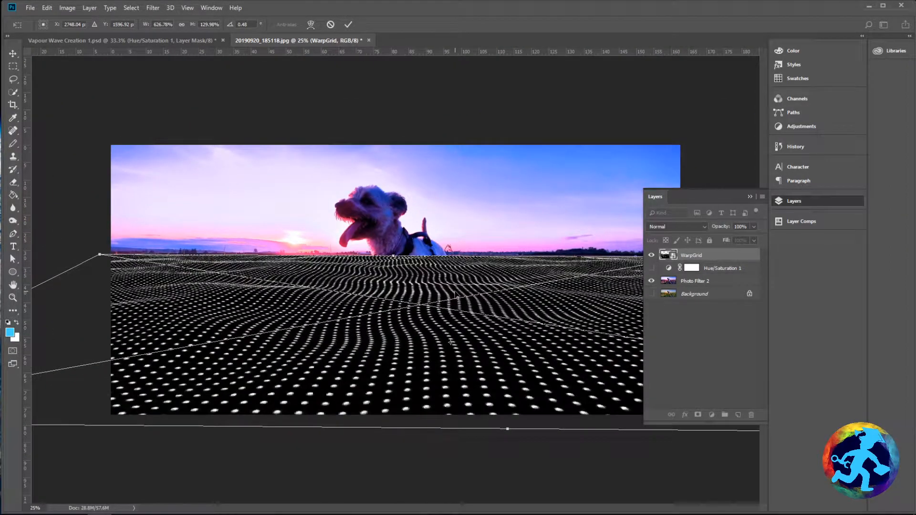
key("ctrl+minus")
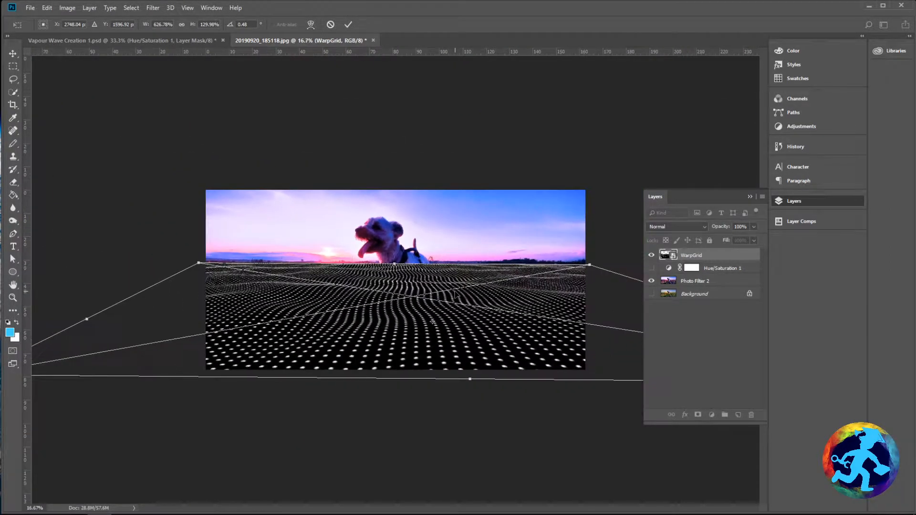
Commit the WarpGrid transform and toggle the layer's visibility to compare the grid with the original ground
key("Return")
left_click(652, 255)
left_click(652, 256)
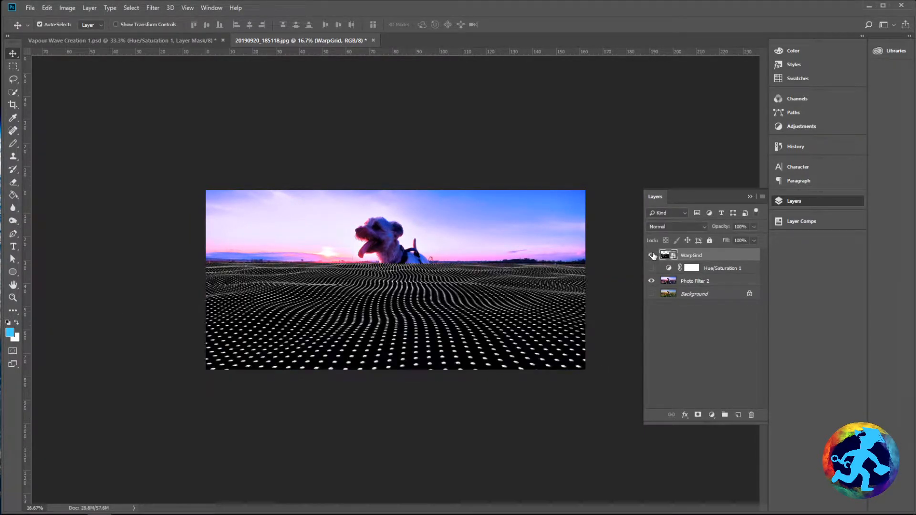
left_click(652, 256)
left_click(652, 255)
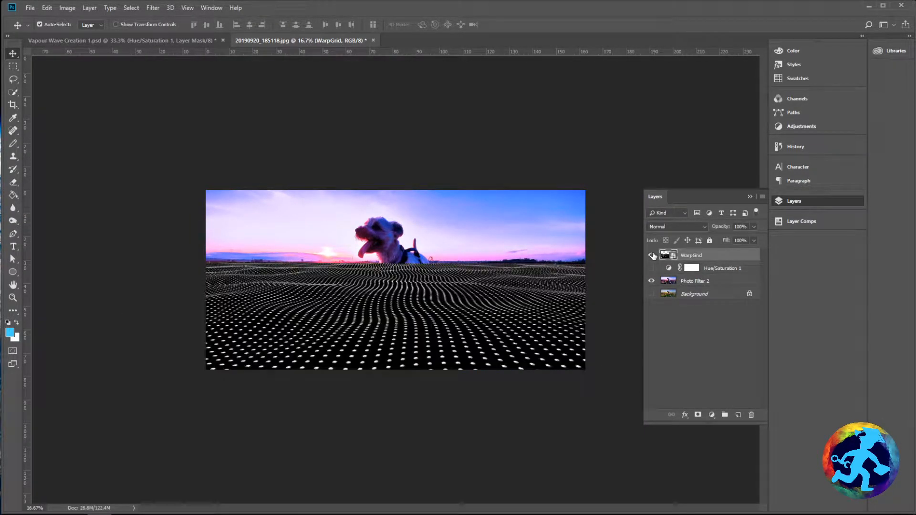
left_click(652, 255)
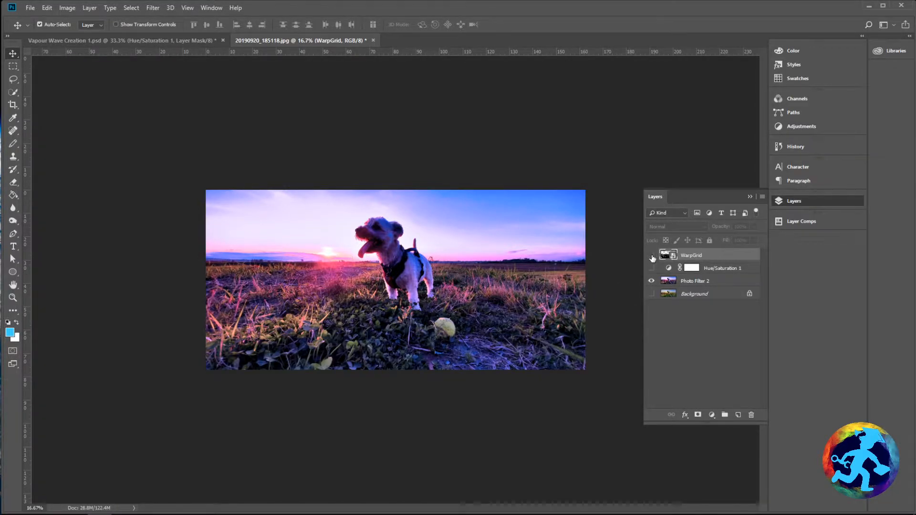
left_click(652, 256)
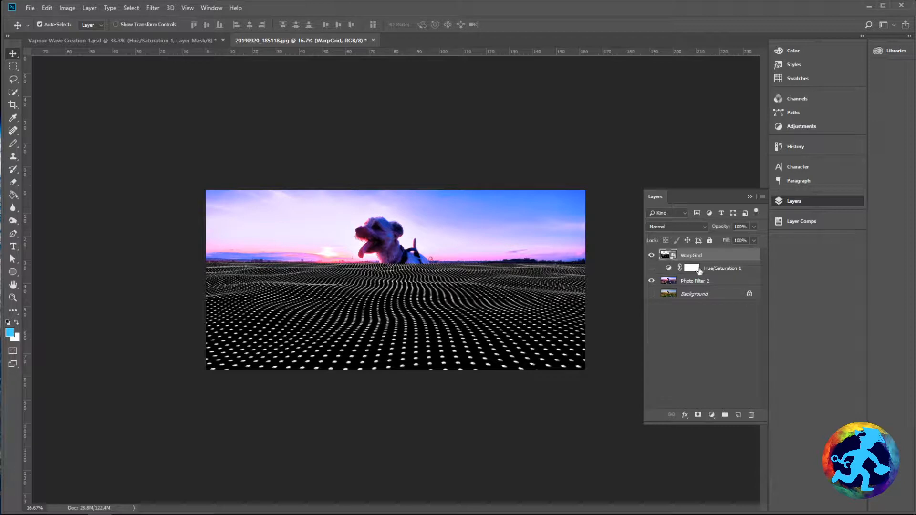
Try the Screen blend mode on the WarpGrid layer and inspect the dots over the dog and grass up close
left_click(688, 229)
left_click(688, 205)
left_click(666, 227)
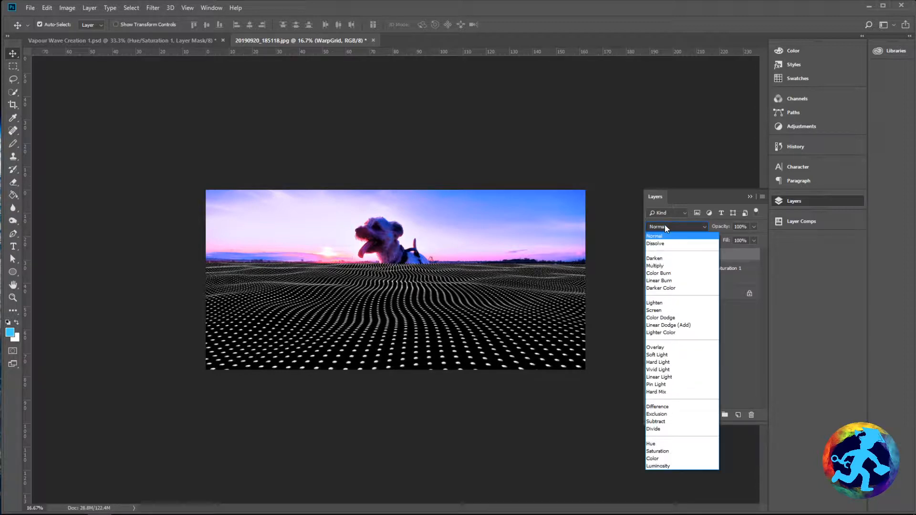
left_click(661, 310)
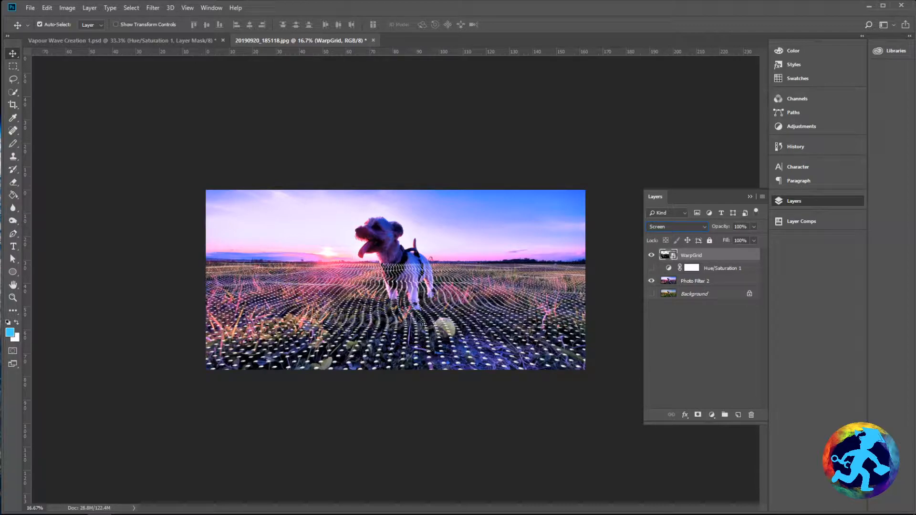
scroll(420, 320, "up", 3)
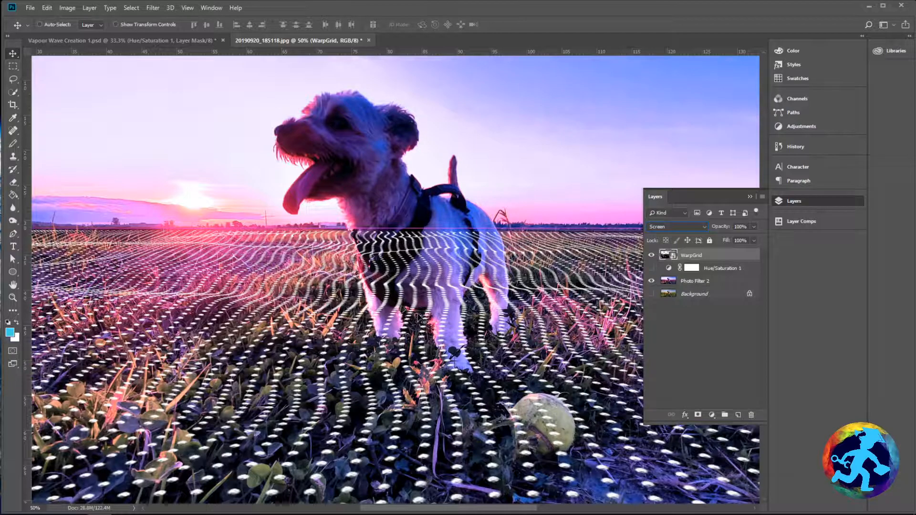
scroll(420, 319, "up", 5)
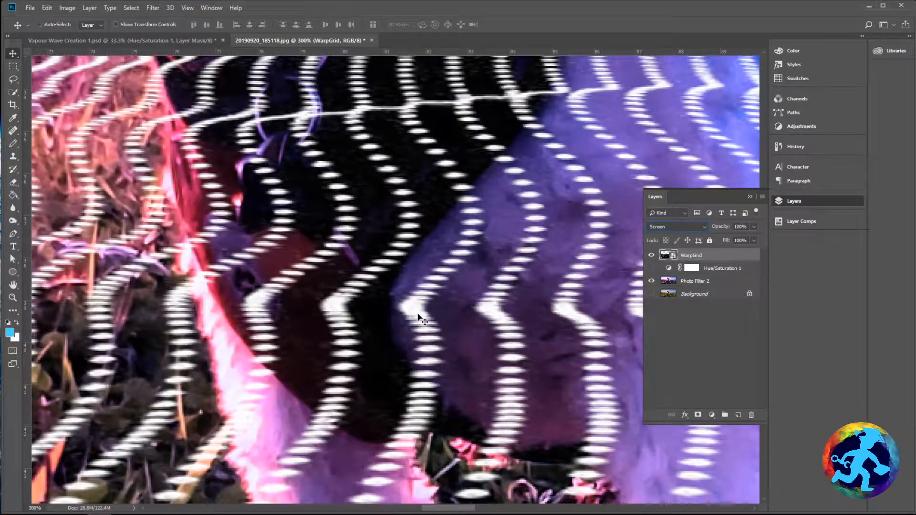
scroll(419, 316, "down", 4)
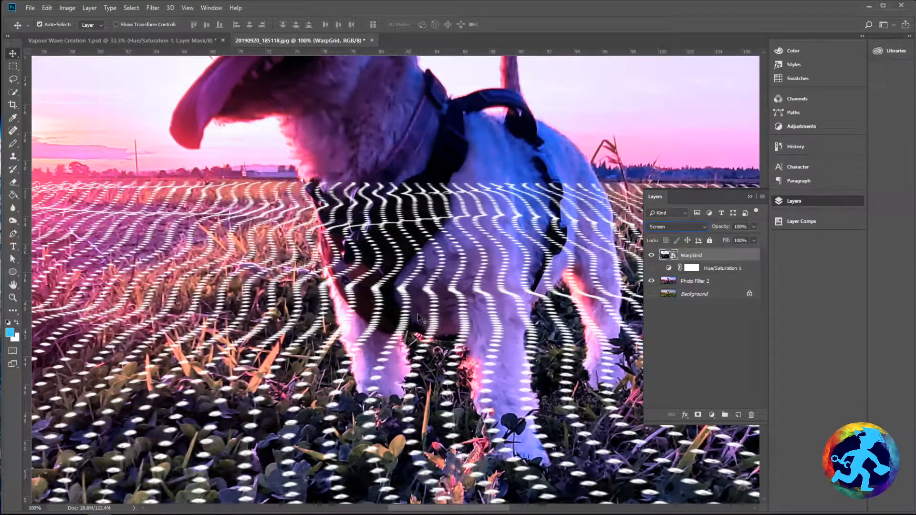
Try the Multiply blend mode on the WarpGrid layer and view its effect on the whole photo
left_click(677, 227)
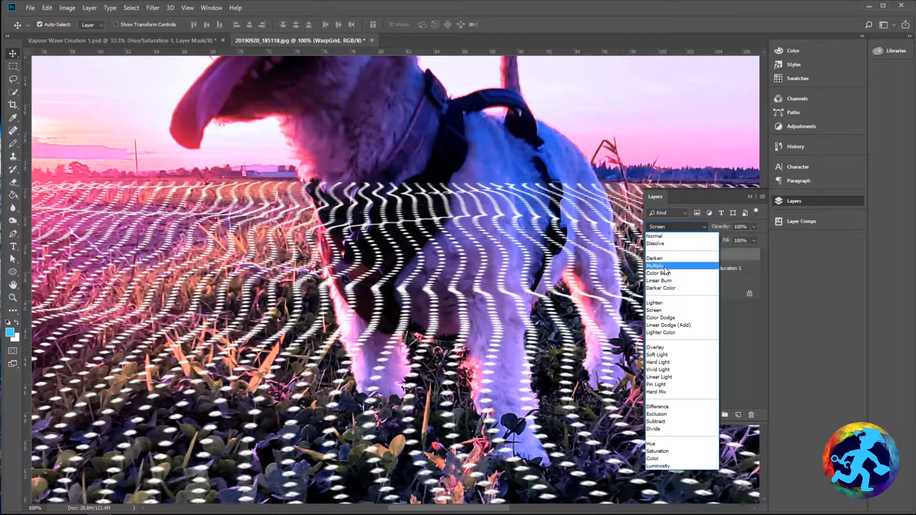
left_click(667, 266)
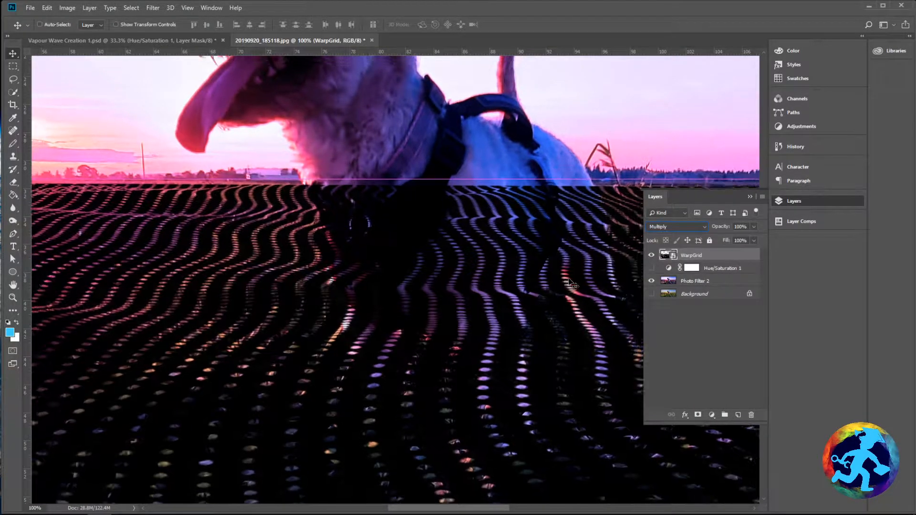
scroll(571, 283, "down", 3)
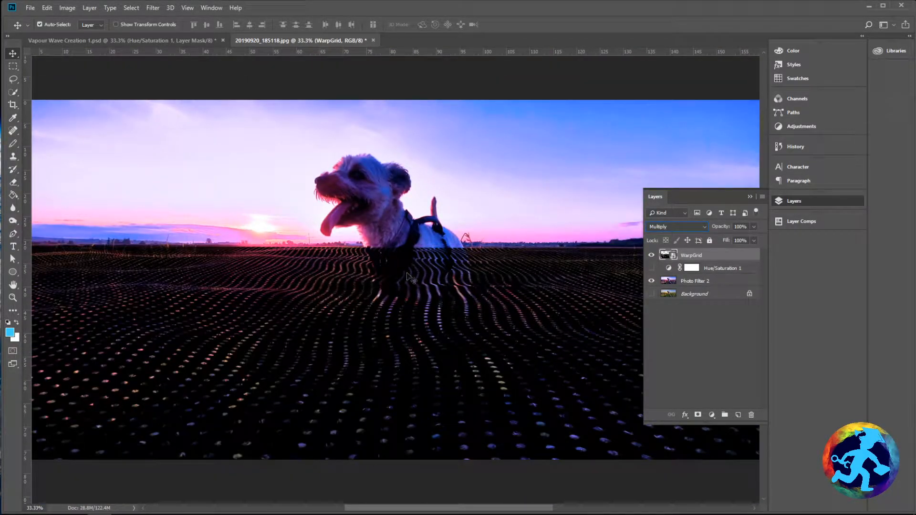
Compare the Lighten and Screen blend modes on the WarpGrid layer
left_click(685, 226)
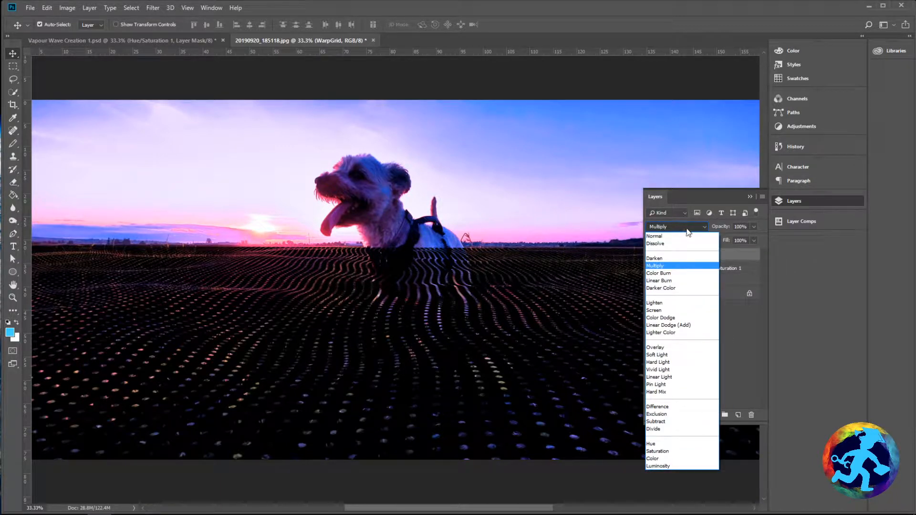
left_click(673, 303)
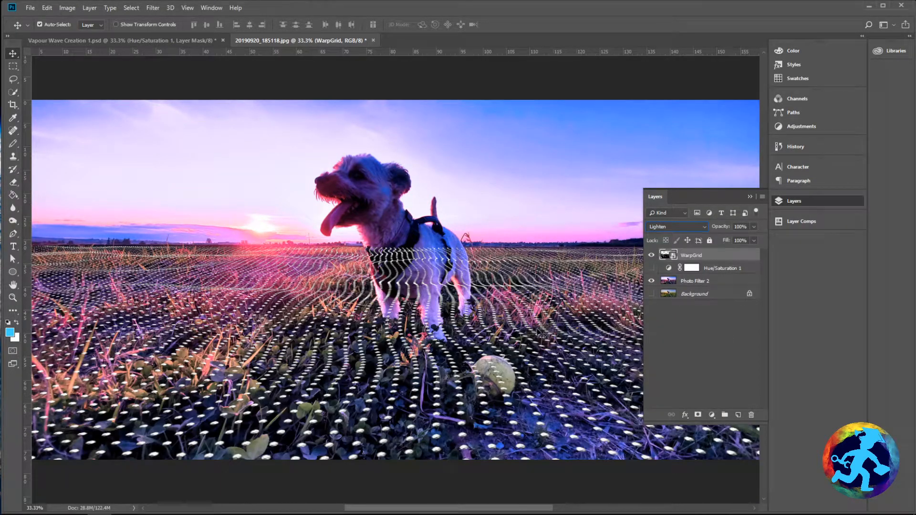
left_click(678, 227)
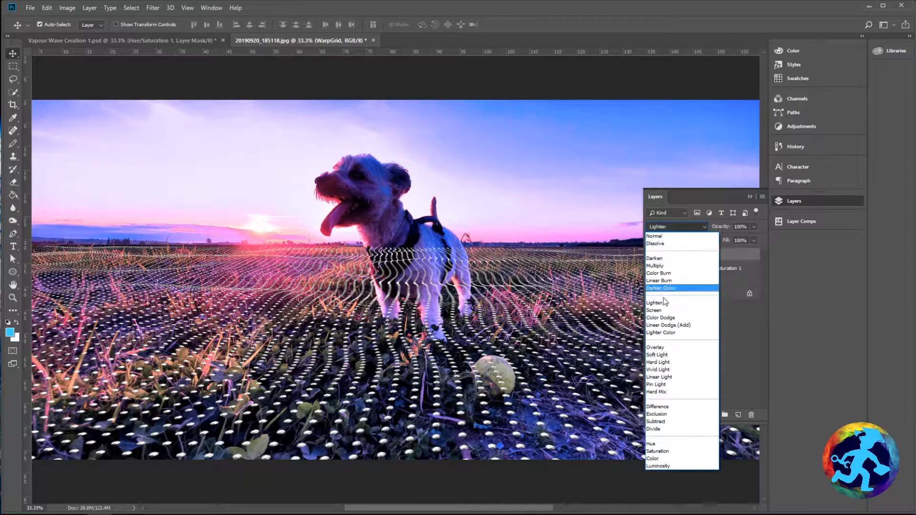
left_click(663, 310)
left_click(671, 228)
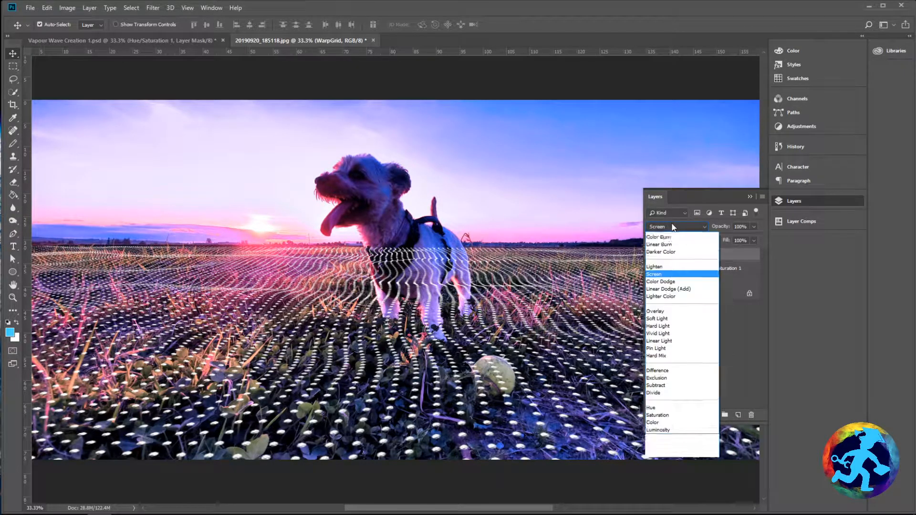
left_click(667, 304)
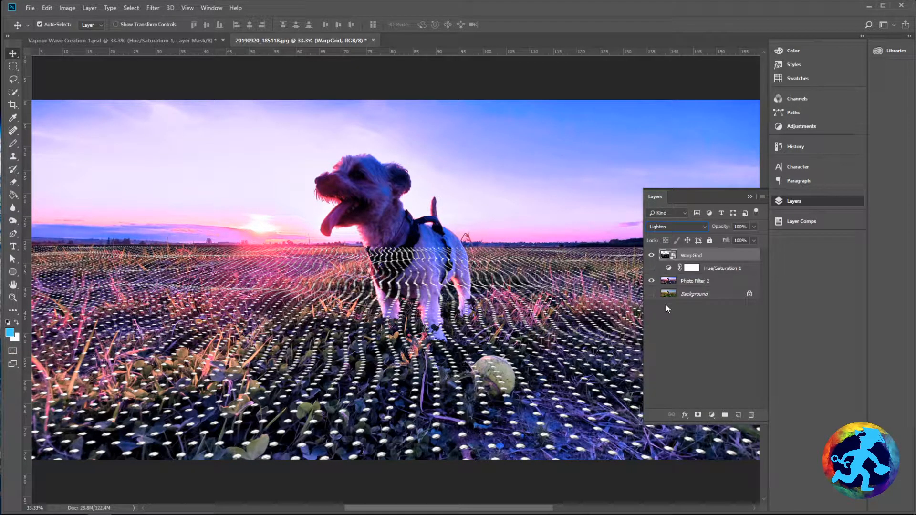
Try the Color Burn and Linear Burn blend modes on the WarpGrid layer
left_click(694, 227)
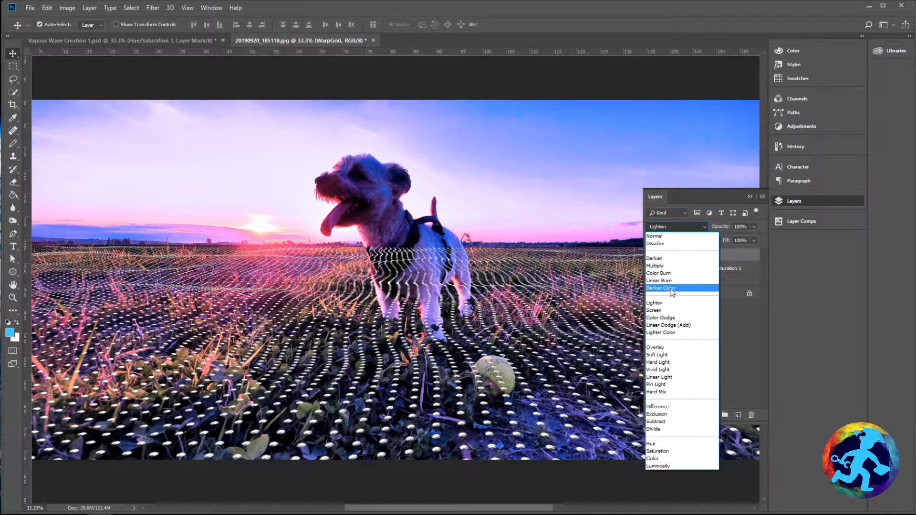
left_click(670, 274)
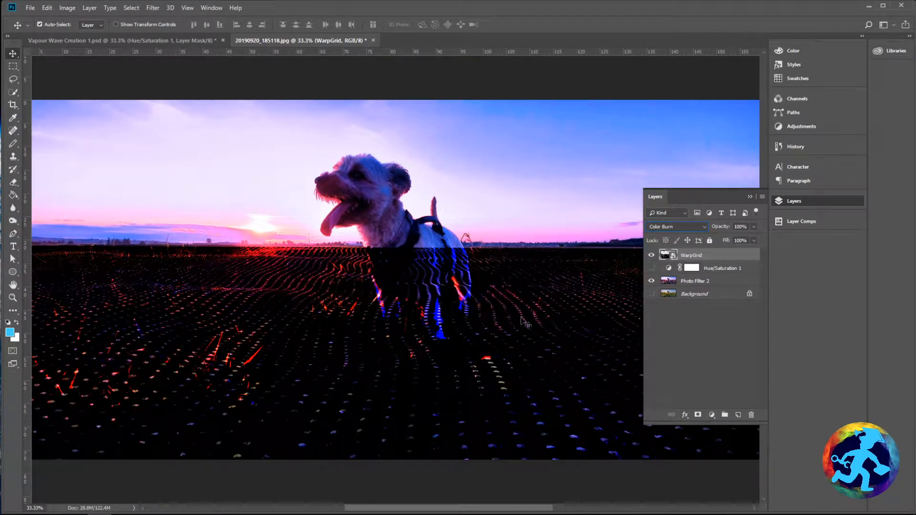
left_click(670, 228)
left_click(671, 285)
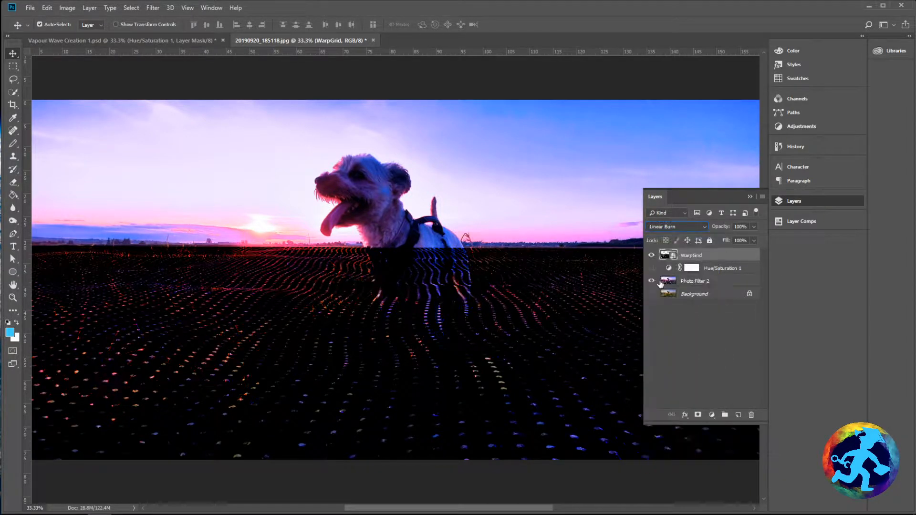
Try the Overlay blend mode on the WarpGrid layer and judge the grid from farther away and up close
left_click(660, 230)
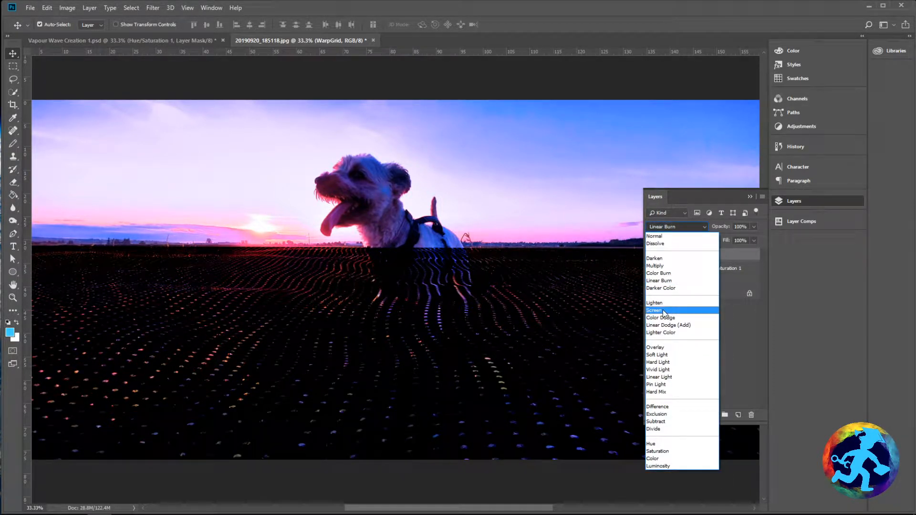
left_click(657, 348)
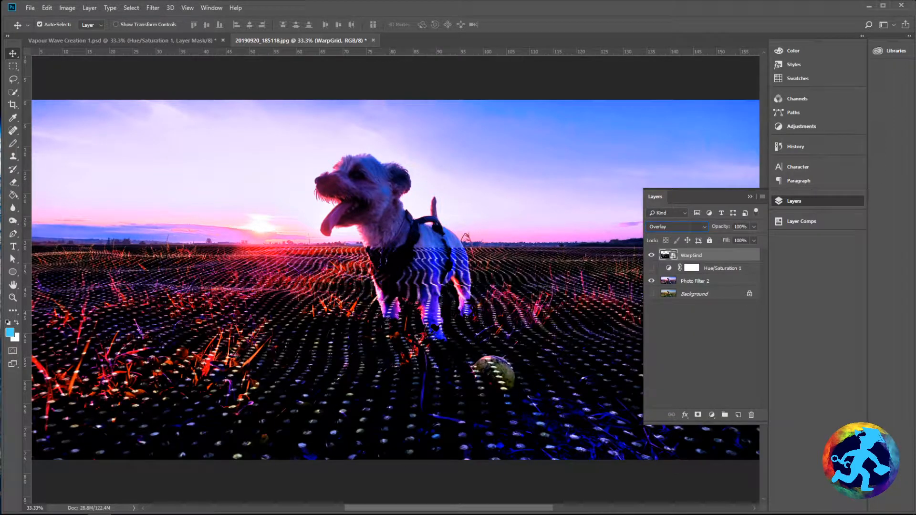
key("ctrl+minus")
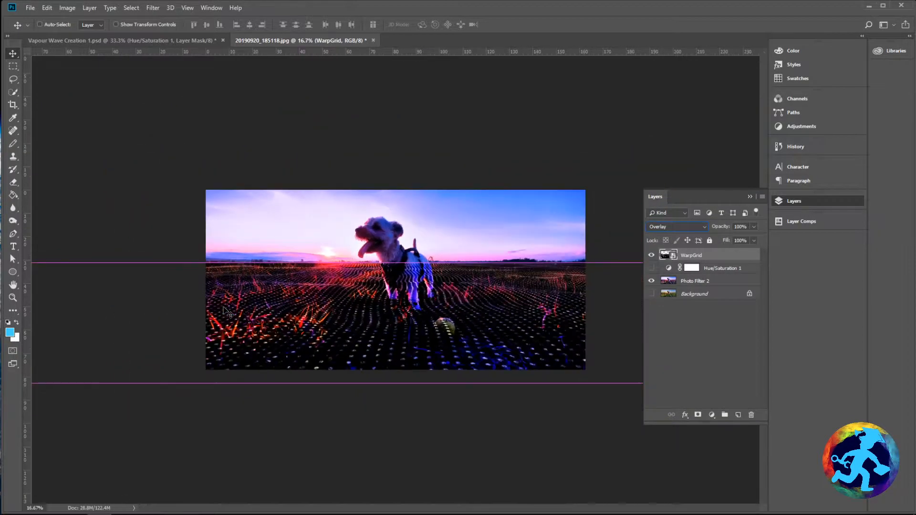
key("ctrl+plus")
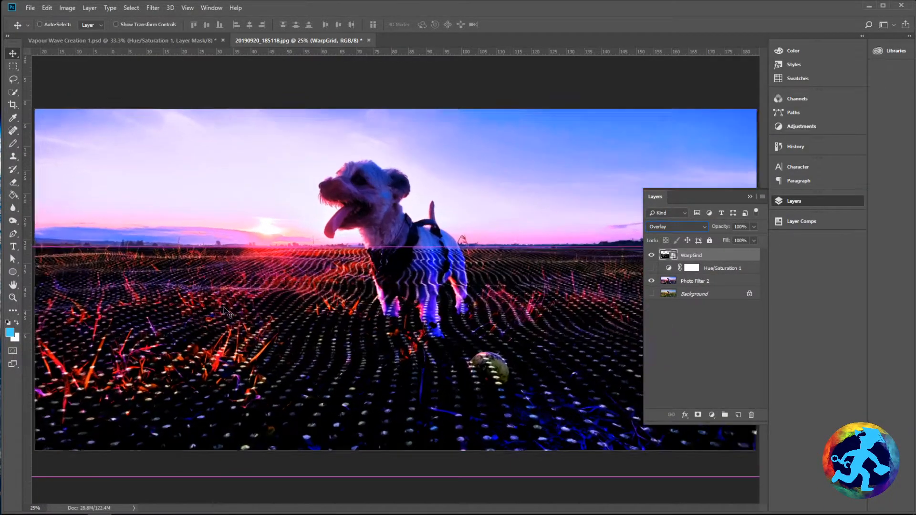
key("ctrl+plus")
Set the WarpGrid layer's blend mode to Lighten and lower its opacity to about 49%
left_click(678, 228)
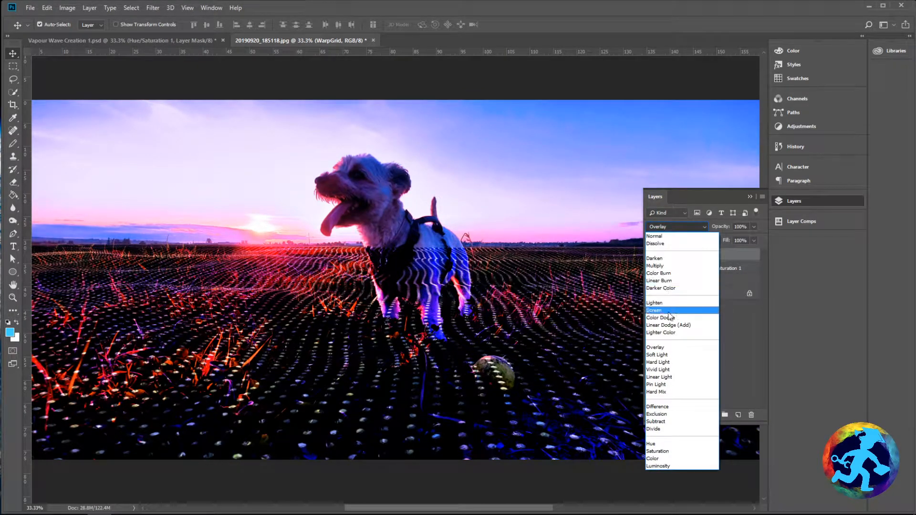
left_click(664, 303)
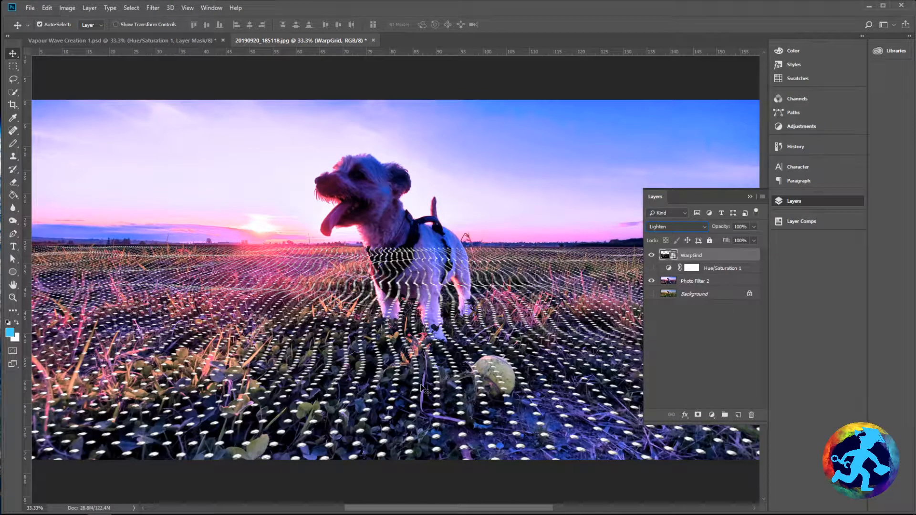
key("ctrl+minus")
key("ctrl+minus")
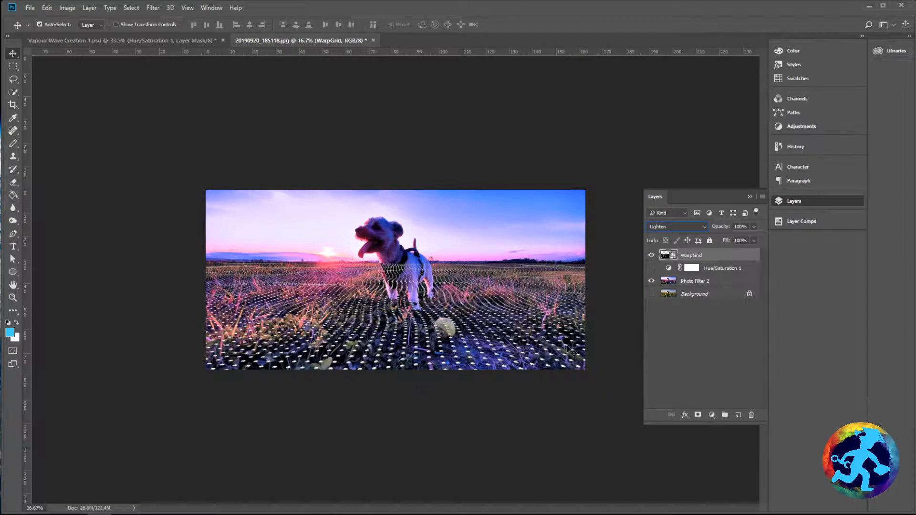
left_click_drag(754, 227, 732, 241)
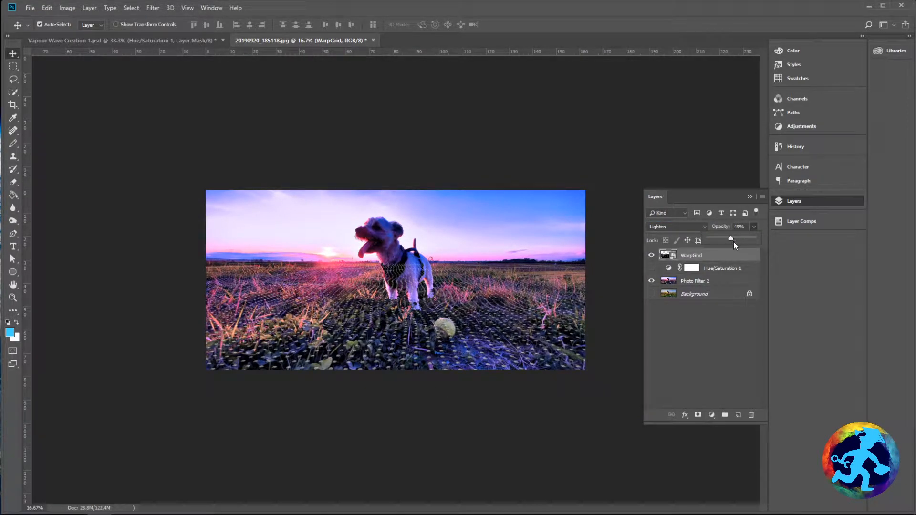
Try a WarpGrid opacity of about 60% and check the grid's strength both up close and zoomed out
key("ctrl+plus")
key("ctrl+plus")
key("ctrl+plus")
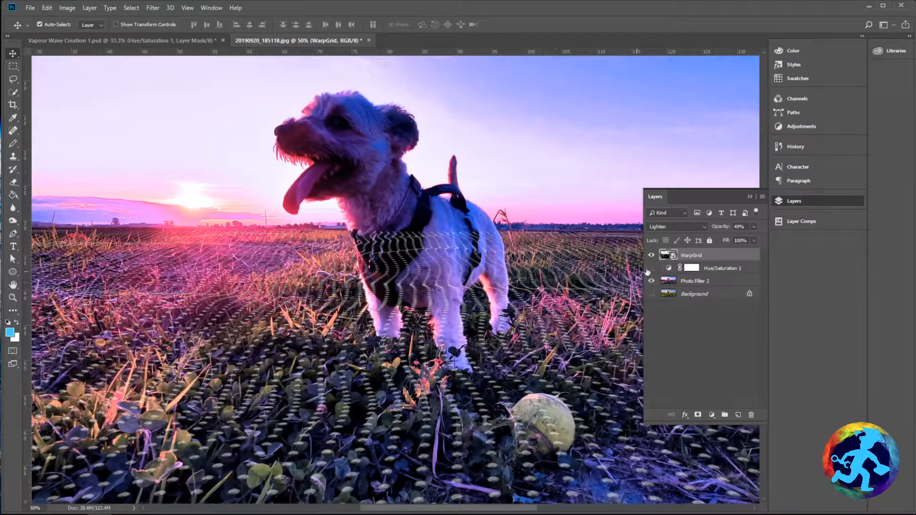
left_click_drag(734, 241, 742, 243)
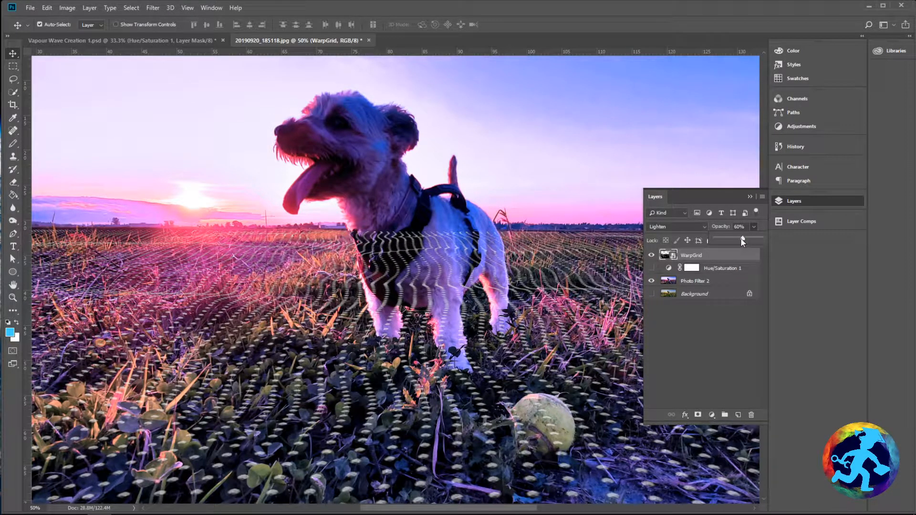
left_click(562, 175)
key("ctrl+minus")
key("ctrl+minus")
key("ctrl+minus")
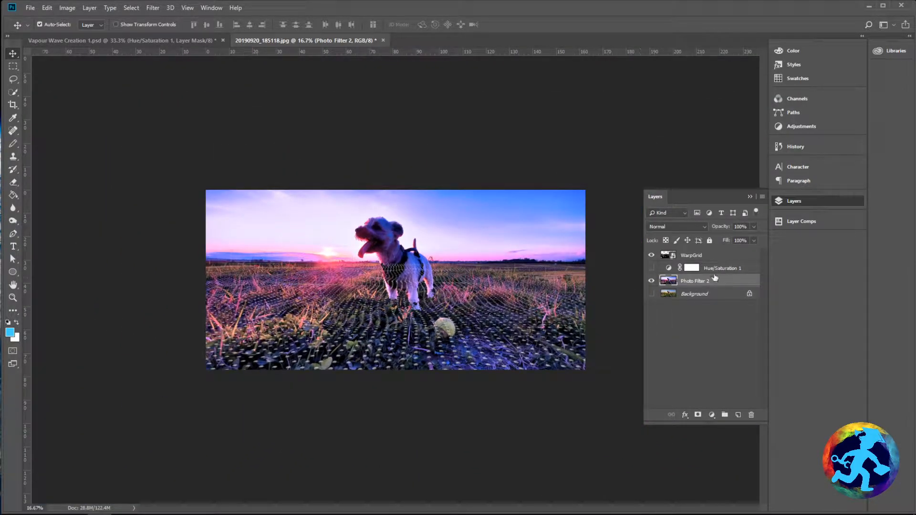
Select the WarpGrid layer again and set its opacity to 42%
left_click(724, 256)
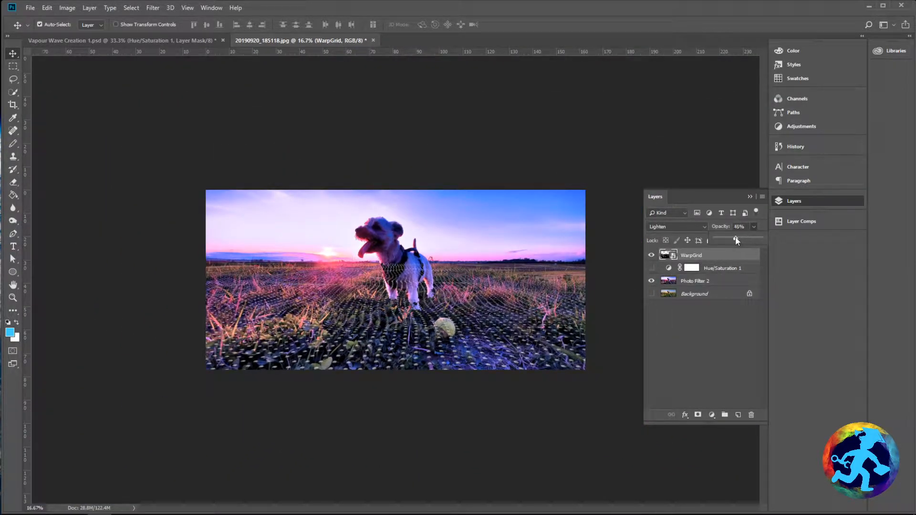
left_click_drag(737, 240, 735, 239)
left_click(478, 183)
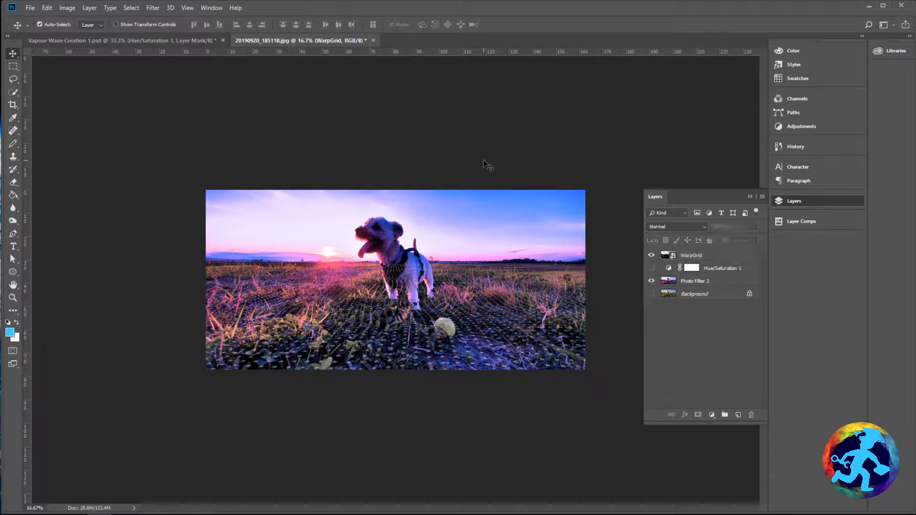
key("ctrl+plus")
key("ctrl+plus")
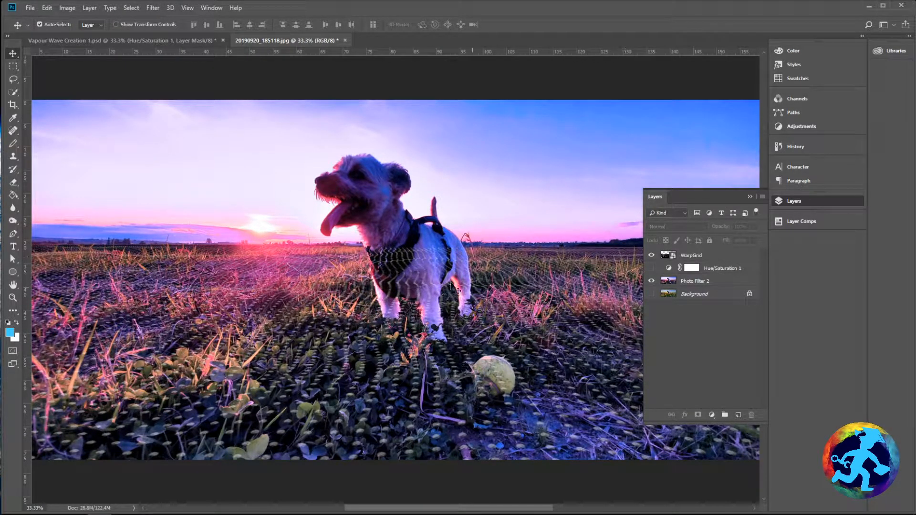
Reselect the WarpGrid layer and toggle its visibility to compare the ground with and without the grid
left_click(702, 256)
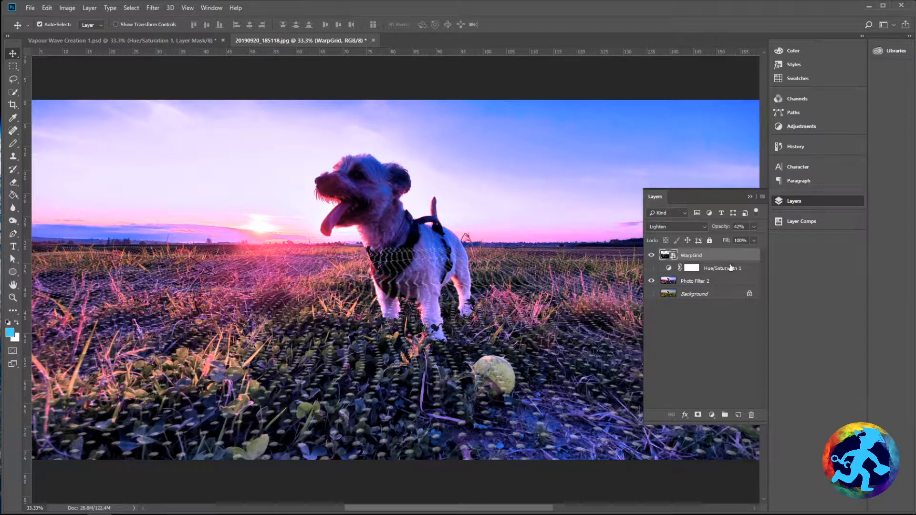
left_click(650, 256)
left_click(651, 256)
Switch to the Eraser tool and reduce its Hard Round brush size to 139 px
left_click(14, 159)
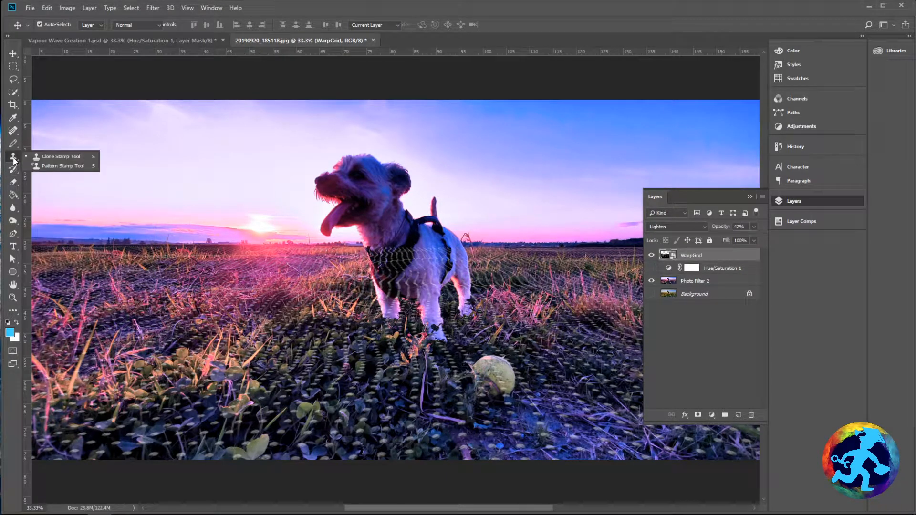
left_click(13, 169)
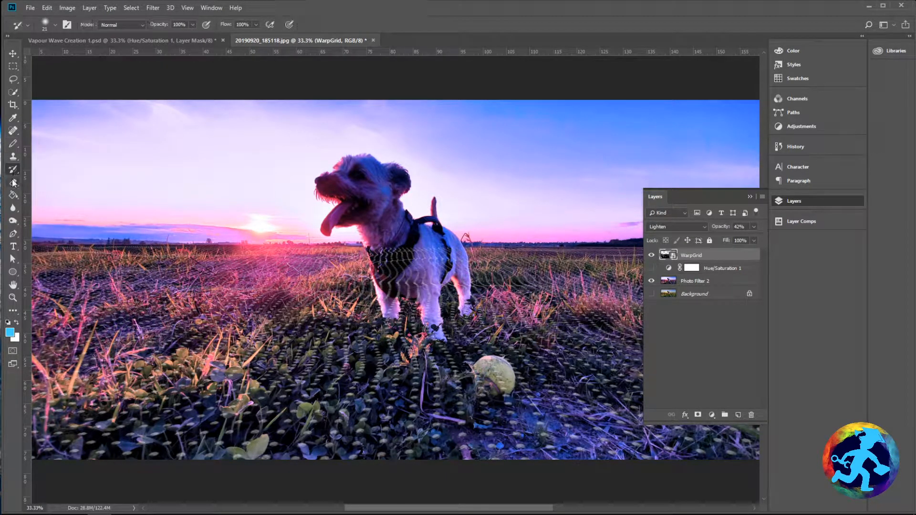
left_click(13, 182)
left_click(13, 184)
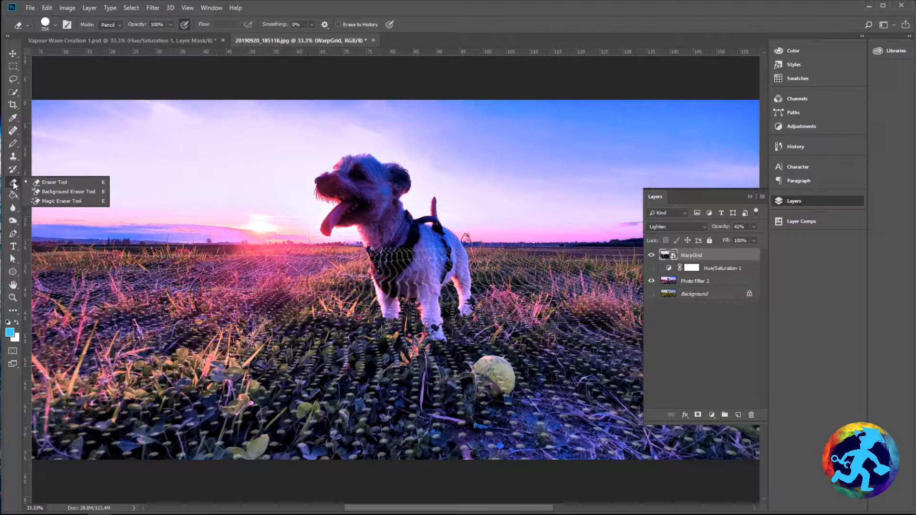
left_click(37, 183)
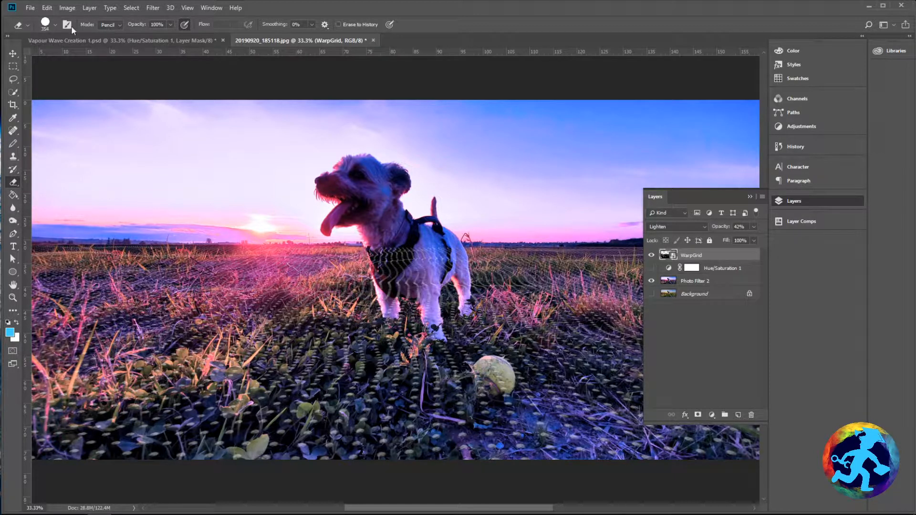
left_click(55, 25)
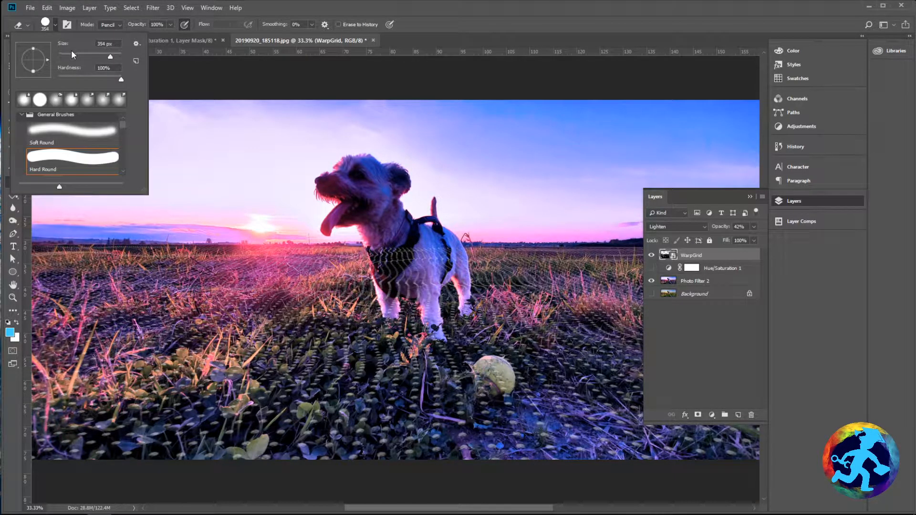
left_click_drag(110, 56, 96, 56)
left_click(266, 24)
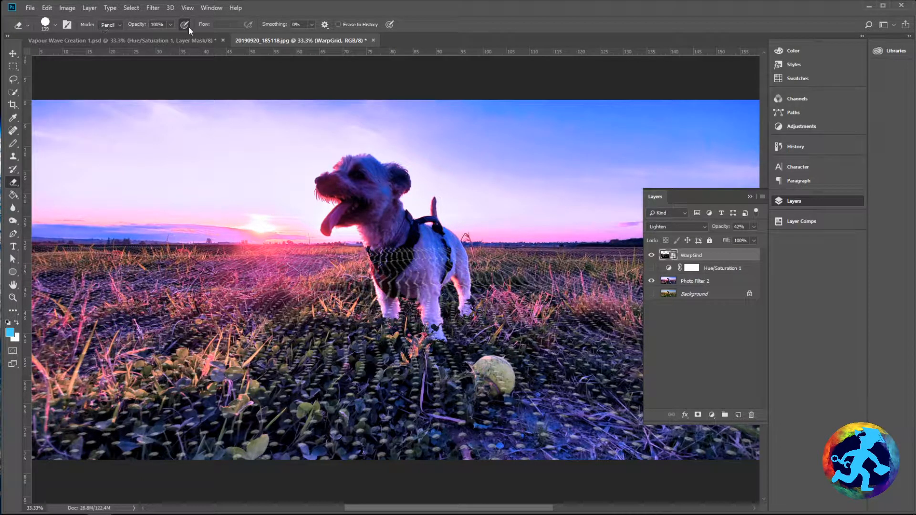
Try a lower opacity for the Eraser
left_click(170, 24)
left_click_drag(171, 37, 144, 37)
left_click_drag(147, 36, 148, 36)
left_click(190, 43)
Try rasterizing the WarpGrid smart object and undo the conversion
right_click(713, 256)
left_click(707, 256)
right_click(707, 257)
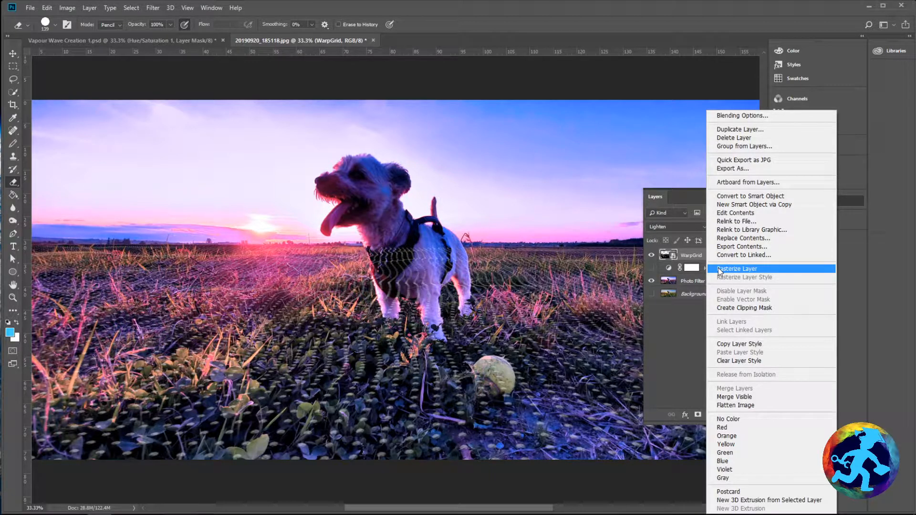
left_click(721, 270)
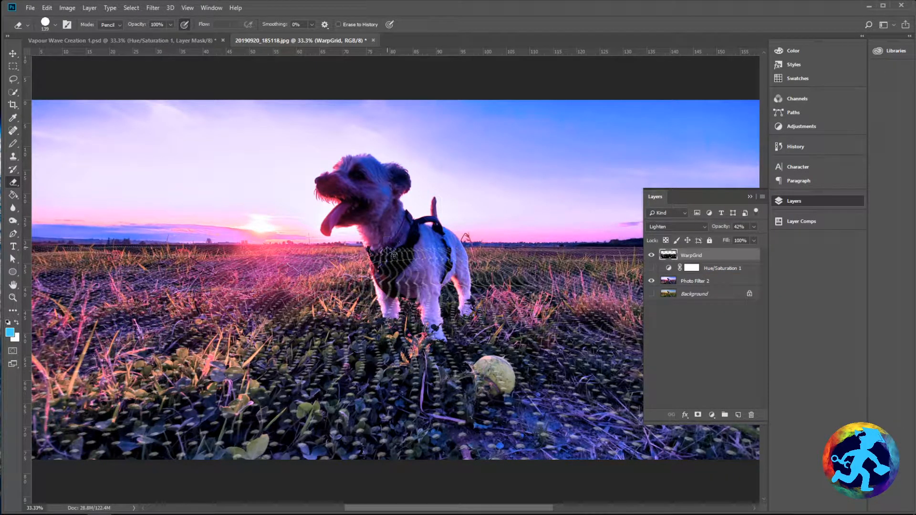
key("ctrl+z")
Rasterize the WarpGrid layer and erase a first patch of the grid from the dog's chest harness
right_click(693, 252)
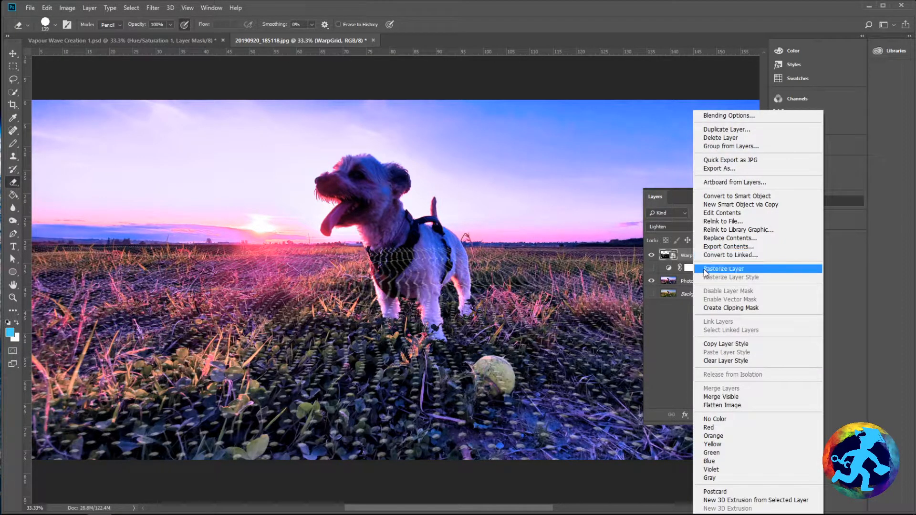
left_click(707, 269)
left_click_drag(390, 251, 389, 260)
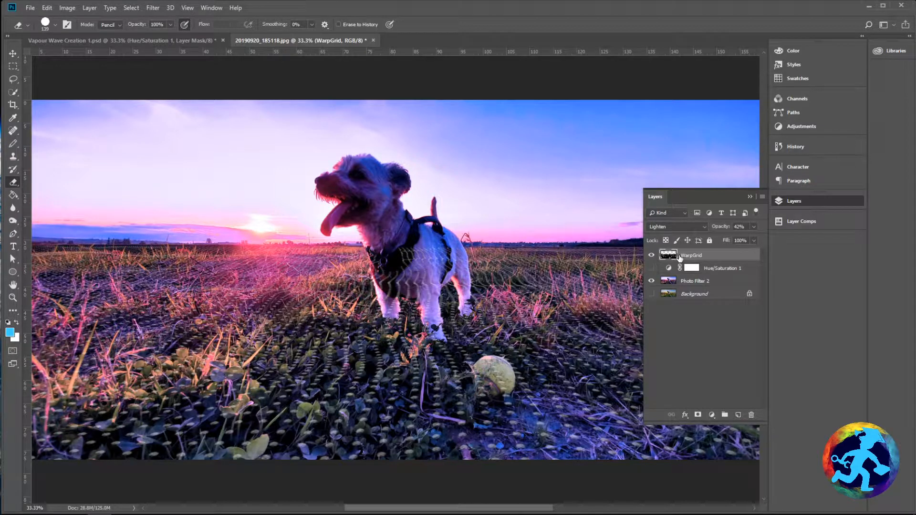
Try erasing part of the dog's chest on the Photo Filter 2 layer and undo the stroke
left_click(685, 281)
mouse_move(401, 267)
left_mouse_down()
mouse_move(382, 243)
mouse_move(398, 270)
left_mouse_up()
key("ctrl+z")
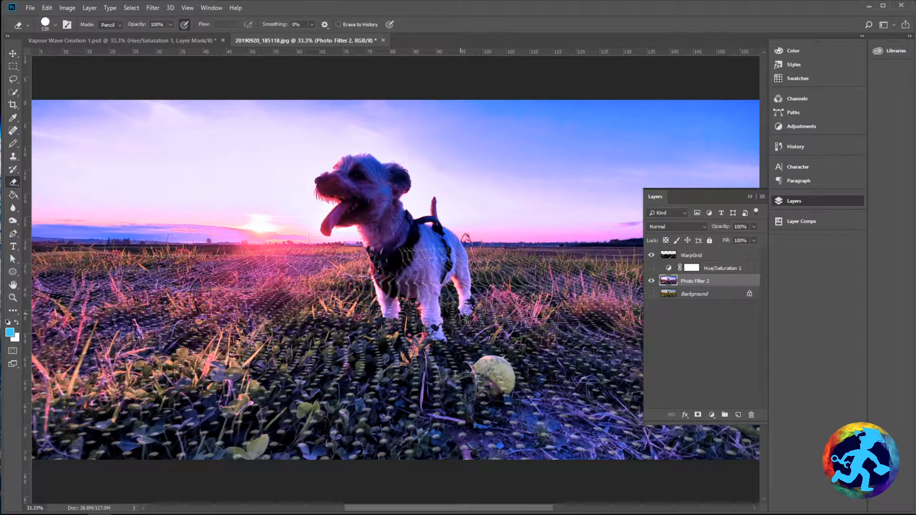
Reselect the WarpGrid layer and erase the grid covering the dog's harness and upper body
left_click(700, 257)
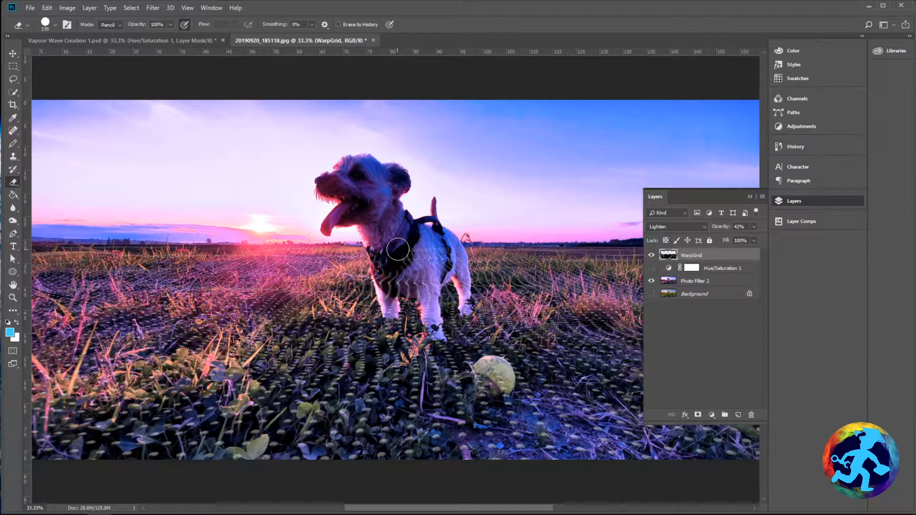
mouse_move(441, 251)
left_mouse_down()
mouse_move(426, 277)
mouse_move(392, 280)
mouse_move(379, 248)
mouse_move(387, 282)
mouse_move(422, 285)
mouse_move(453, 257)
left_mouse_up()
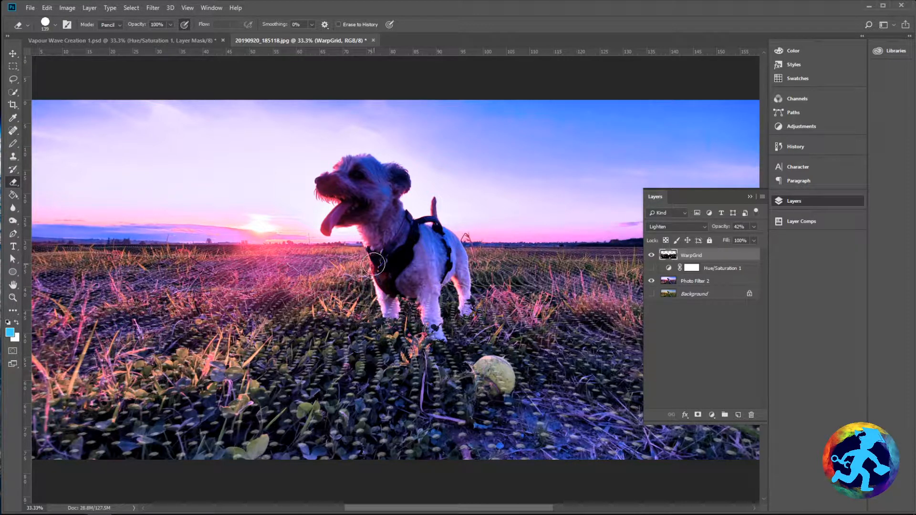
left_click(47, 8)
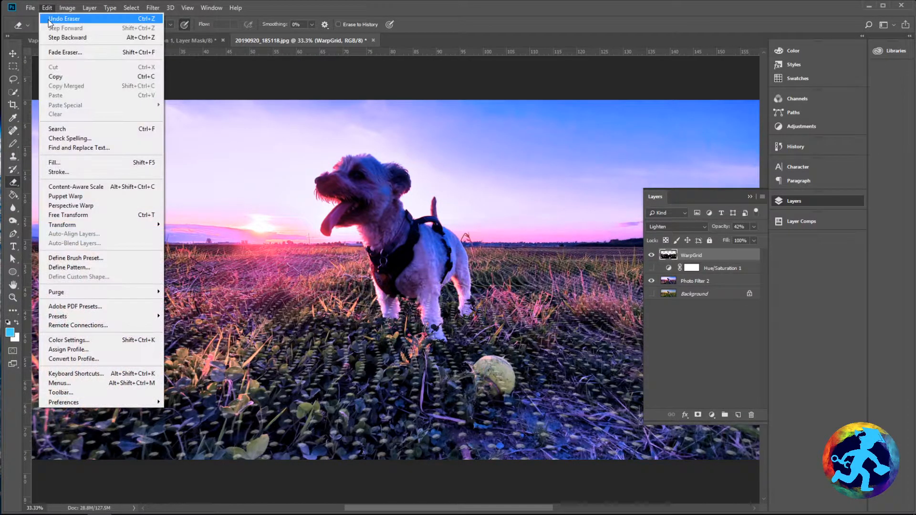
left_click(332, 15)
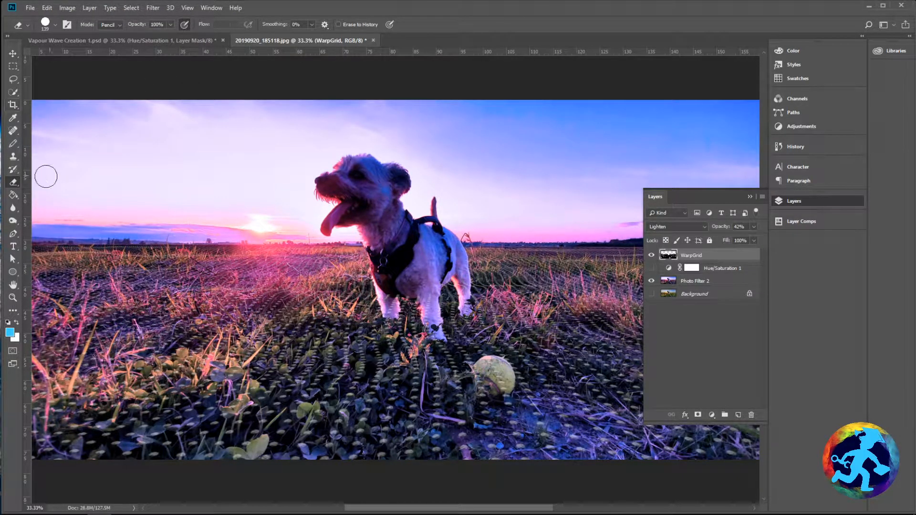
Reduce the Eraser's Hard Round brush size to 39 px for finer erasing
left_click(56, 24)
left_click(55, 24)
left_click(56, 24)
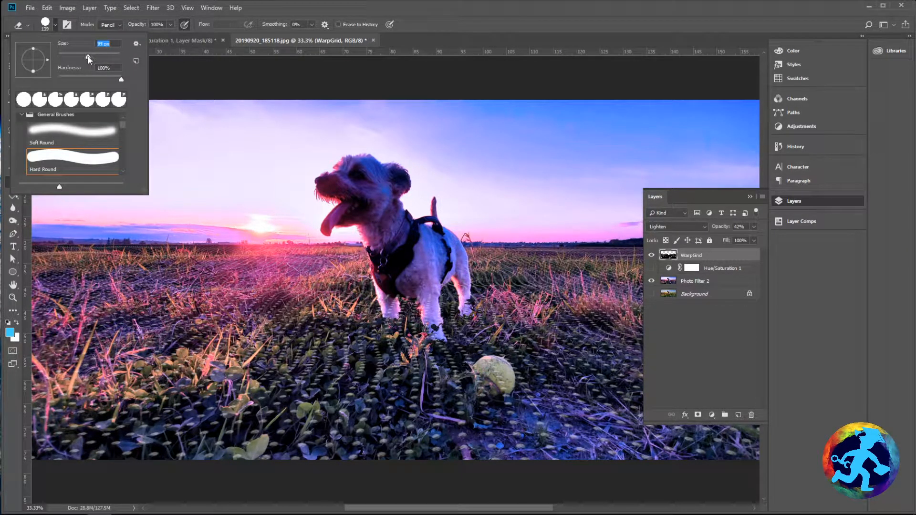
left_click_drag(88, 56, 87, 60)
key("Return")
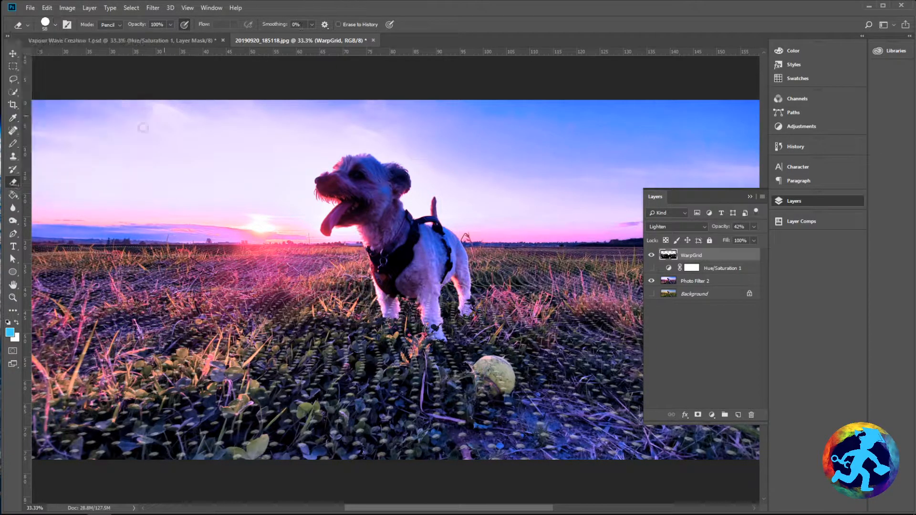
left_click(56, 24)
left_click(70, 53)
key("Return")
Erase the WarpGrid dots from the lower edge of the harness, the farther front leg and the dog's belly
scroll(422, 301, "up", 1)
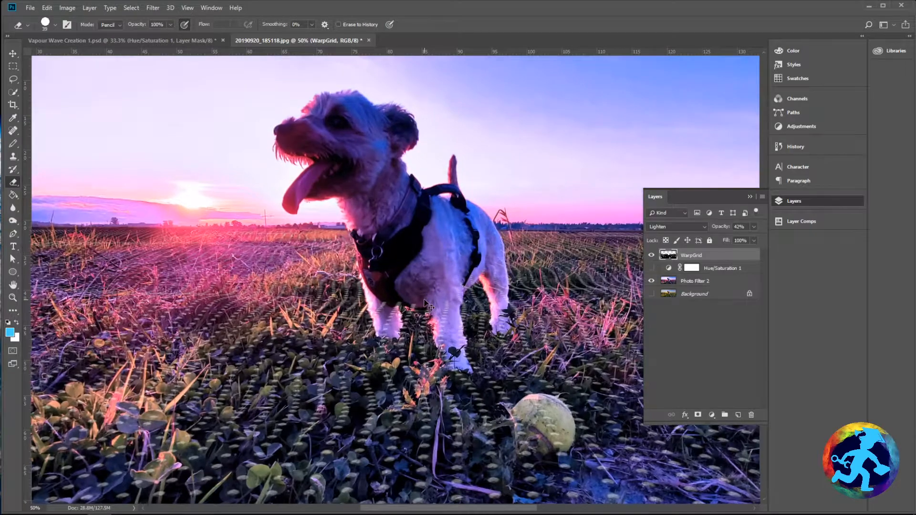
scroll(424, 300, "up", 3)
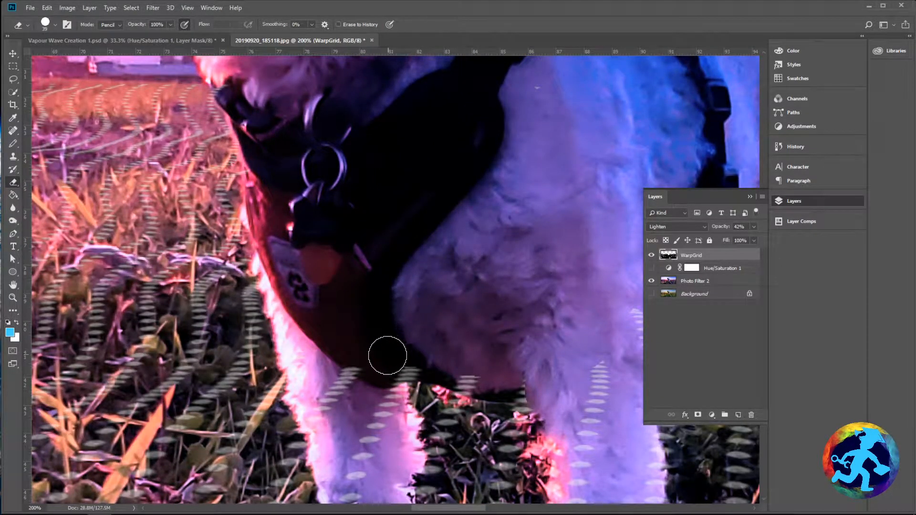
left_click_drag(386, 351, 398, 261)
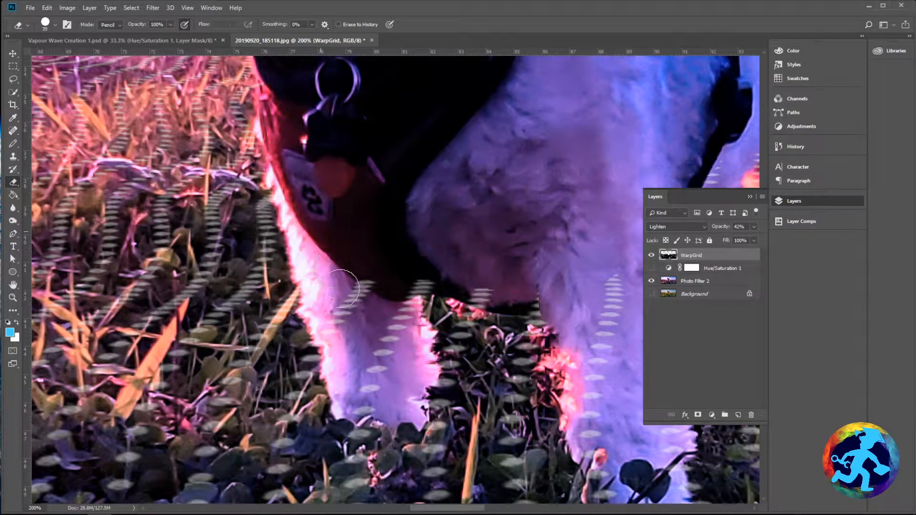
mouse_move(364, 292)
left_mouse_down()
mouse_move(419, 273)
mouse_move(396, 291)
mouse_move(392, 356)
mouse_move(366, 400)
left_mouse_up()
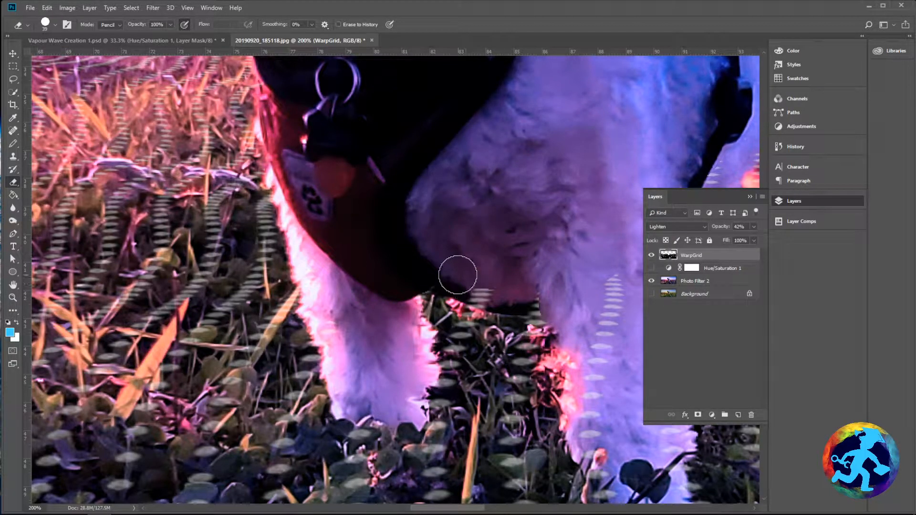
left_click_drag(480, 285, 495, 287)
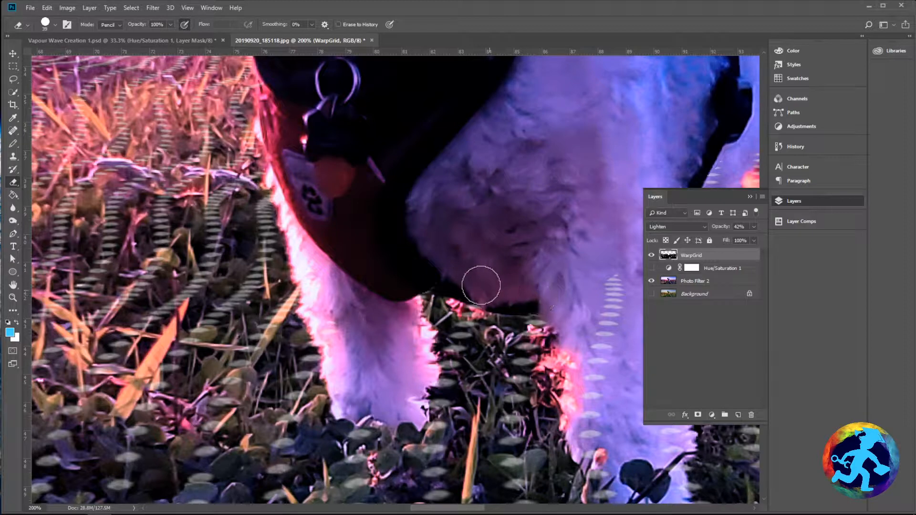
Erase the WarpGrid dots along the dog's nearer front leg, including its outer edge
left_click_drag(548, 212, 358, 221)
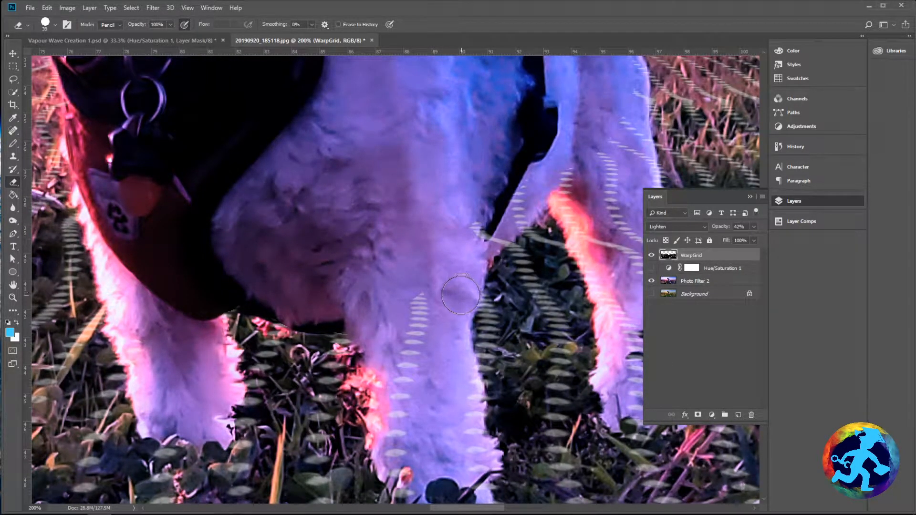
mouse_move(461, 289)
left_mouse_down()
mouse_move(442, 291)
mouse_move(417, 306)
mouse_move(396, 379)
mouse_move(403, 458)
left_mouse_up()
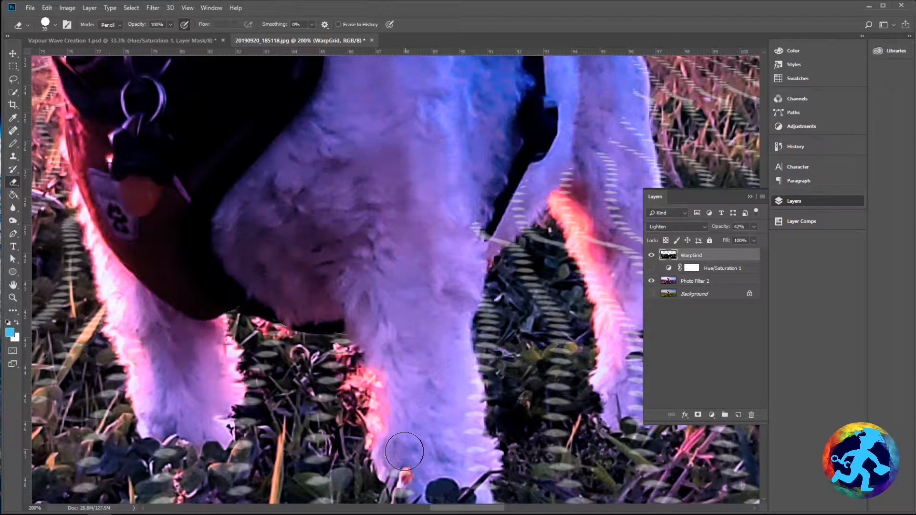
left_click_drag(460, 379, 474, 470)
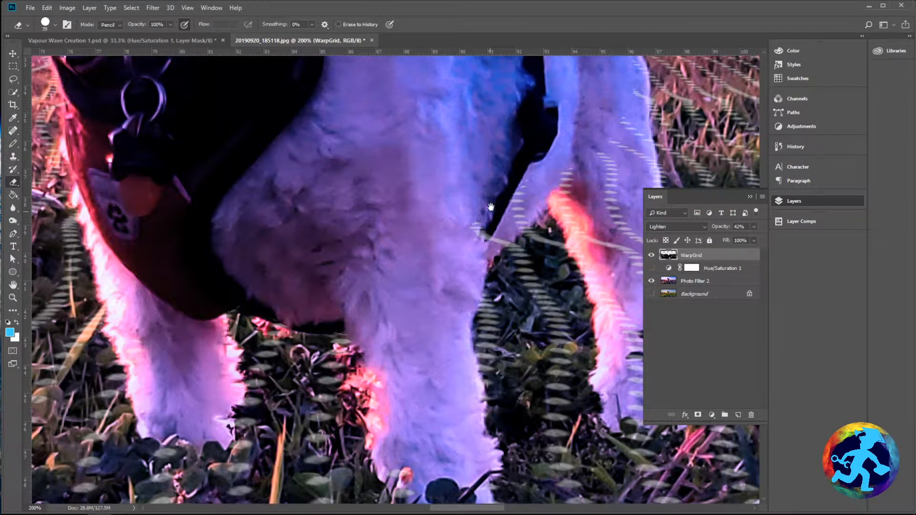
Erase the WarpGrid dots from the rear harness strap, the hind leg and the nearer front paw
left_click_drag(483, 175, 379, 245)
mouse_move(514, 159)
left_mouse_down()
mouse_move(502, 107)
mouse_move(520, 164)
mouse_move(512, 119)
mouse_move(523, 139)
mouse_move(518, 203)
mouse_move(541, 286)
mouse_move(529, 375)
mouse_move(518, 381)
mouse_move(510, 252)
mouse_move(496, 294)
mouse_move(467, 252)
mouse_move(511, 366)
mouse_move(504, 254)
mouse_move(411, 256)
mouse_move(384, 290)
mouse_move(392, 278)
mouse_move(410, 285)
mouse_move(345, 327)
mouse_move(454, 298)
mouse_move(532, 360)
mouse_move(522, 411)
mouse_move(530, 383)
mouse_move(533, 473)
mouse_move(540, 404)
mouse_move(527, 371)
left_mouse_up()
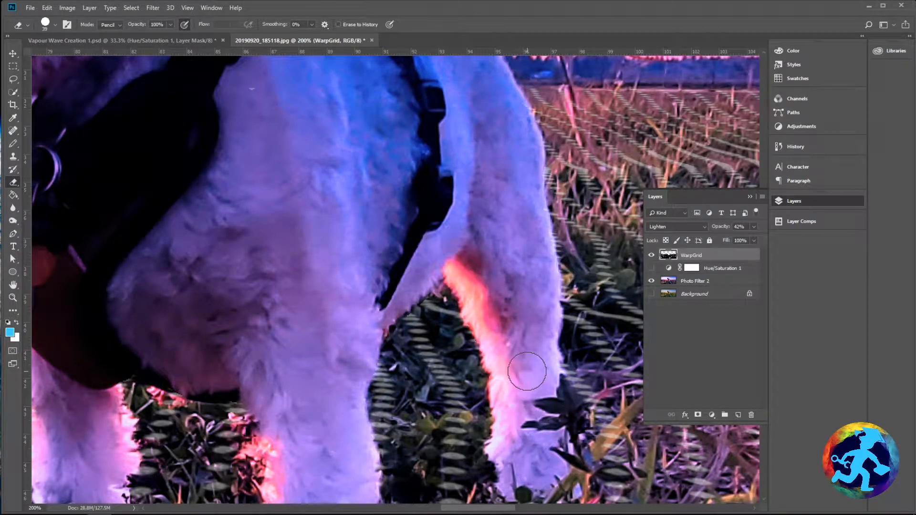
scroll(363, 337, "down", 3)
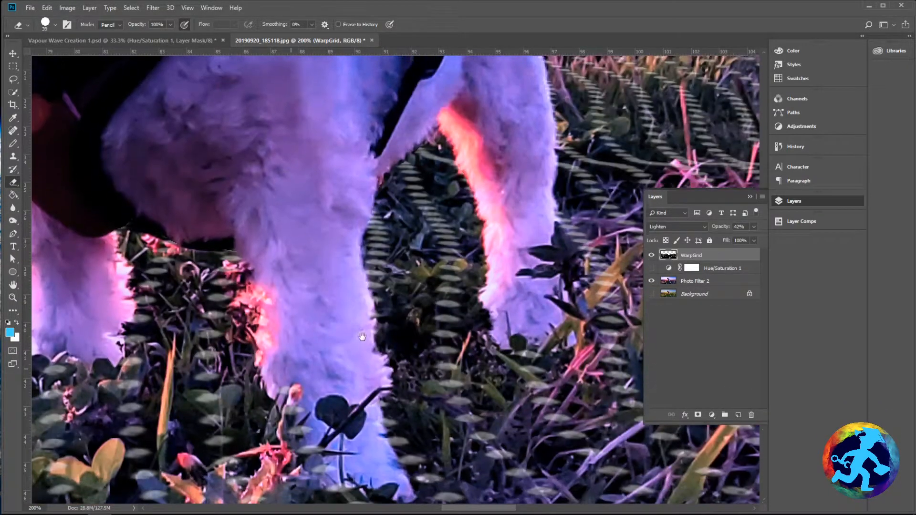
left_click_drag(362, 337, 358, 300)
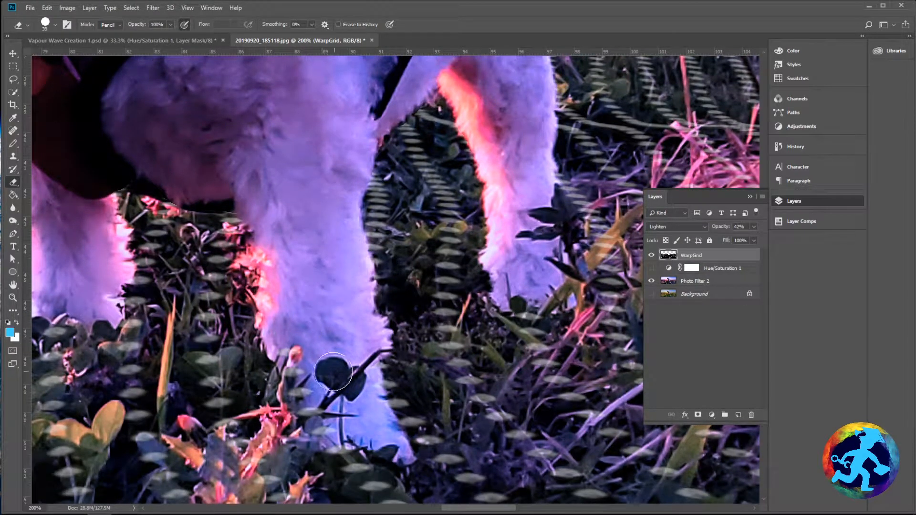
mouse_move(294, 338)
left_mouse_down()
mouse_move(308, 412)
mouse_move(320, 426)
left_mouse_up()
Examine the dog's paws, legs, body and harness up close for leftover grid dots
scroll(327, 338, "down", 2)
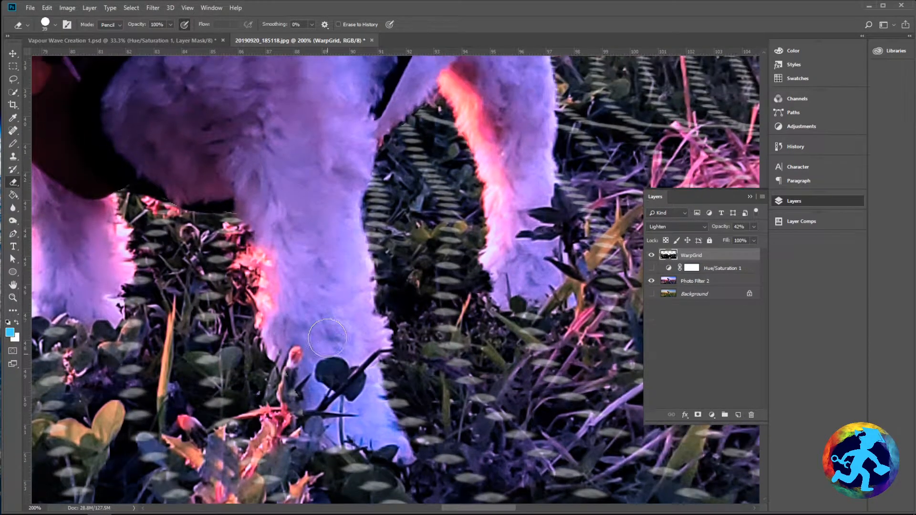
scroll(327, 338, "up", 2)
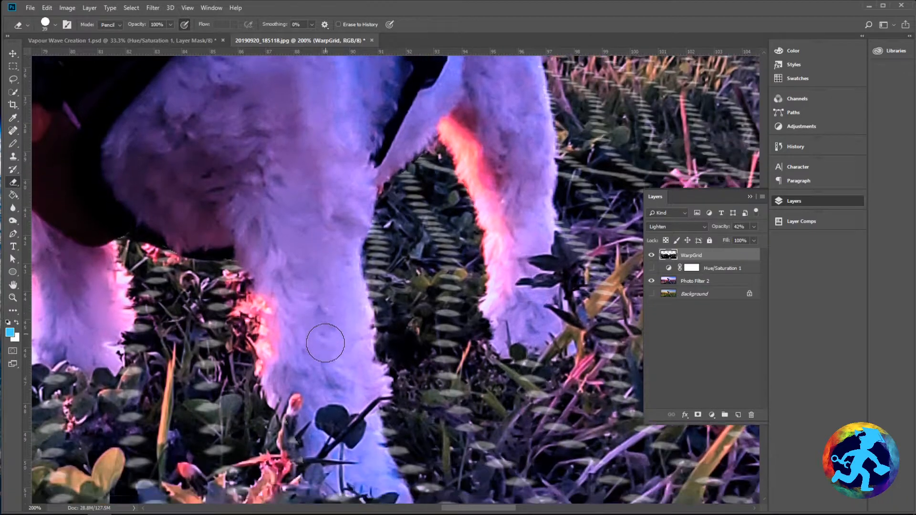
scroll(326, 343, "up", 2)
scroll(325, 332, "down", 10)
scroll(326, 329, "up", 8)
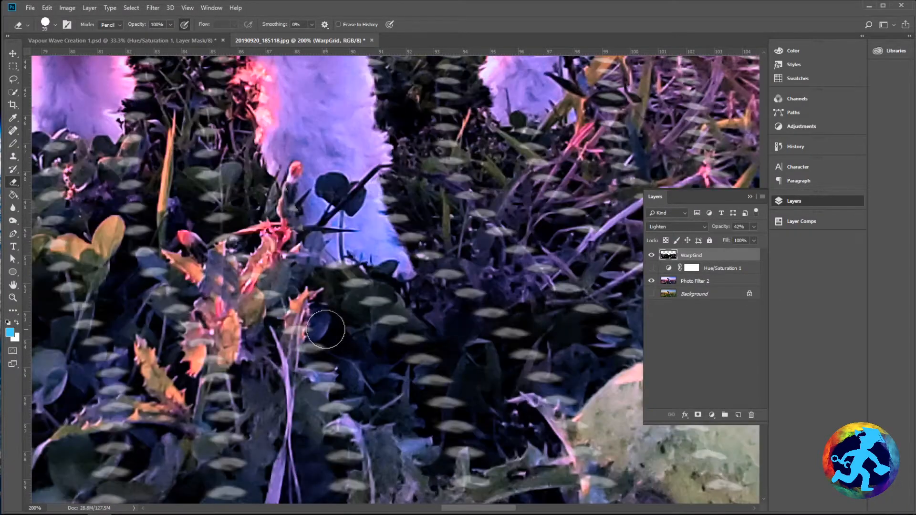
scroll(325, 329, "up", 5)
scroll(331, 335, "left", 5)
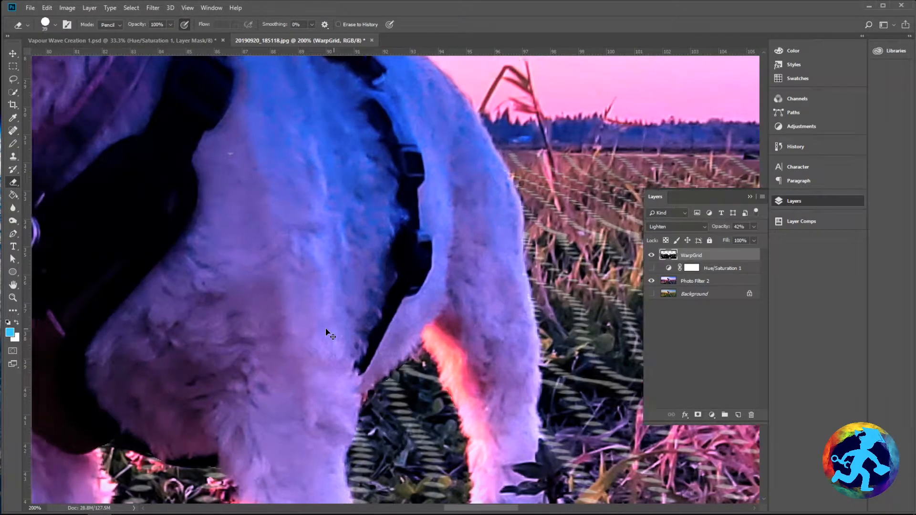
scroll(327, 338, "right", 4)
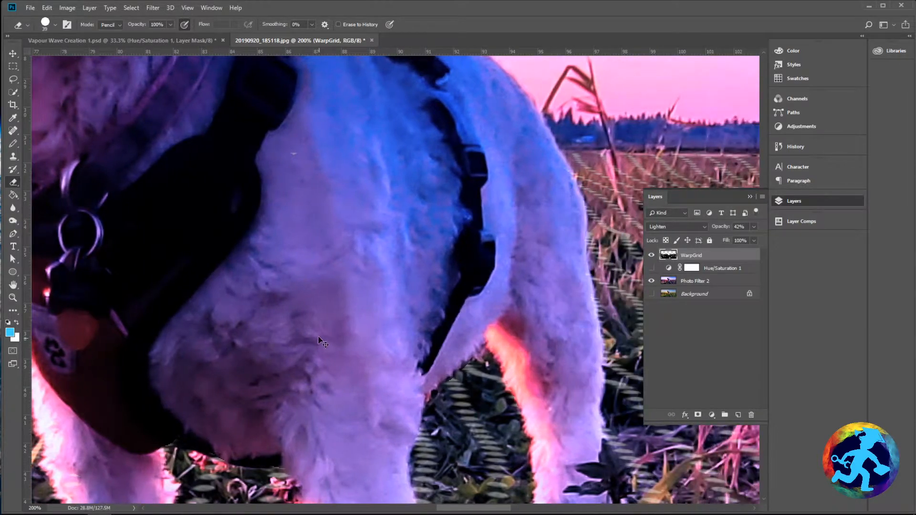
scroll(319, 346, "left", 5)
scroll(337, 354, "right", 1)
scroll(339, 355, "right", 3)
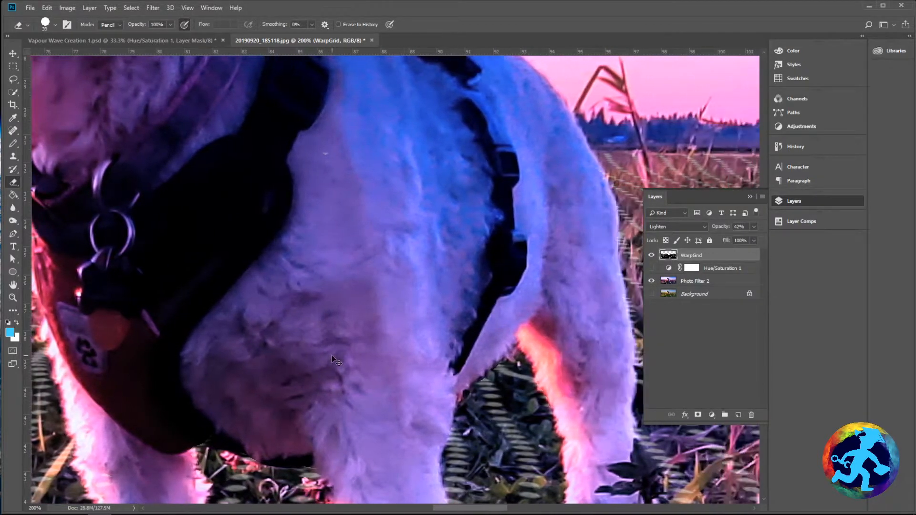
scroll(339, 356, "left", 2)
scroll(356, 285, "left", 1)
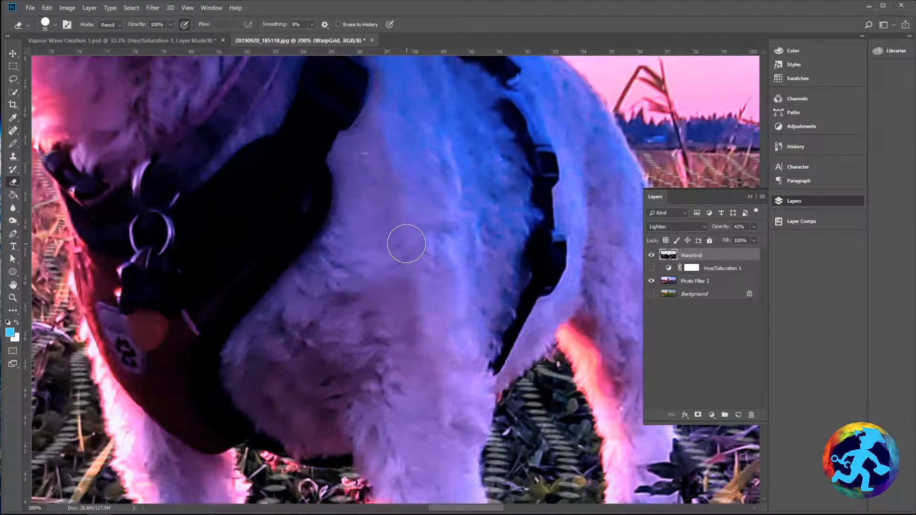
mouse_move(395, 241)
left_mouse_down()
mouse_move(337, 323)
mouse_move(419, 272)
mouse_move(504, 356)
mouse_move(469, 288)
mouse_move(436, 286)
mouse_move(435, 207)
mouse_move(335, 290)
mouse_move(348, 233)
mouse_move(543, 194)
mouse_move(403, 270)
mouse_move(256, 286)
mouse_move(473, 270)
mouse_move(510, 213)
mouse_move(319, 223)
mouse_move(302, 299)
mouse_move(272, 307)
mouse_move(425, 204)
mouse_move(491, 331)
mouse_move(413, 266)
mouse_move(364, 245)
mouse_move(347, 141)
mouse_move(461, 180)
mouse_move(435, 235)
left_mouse_up()
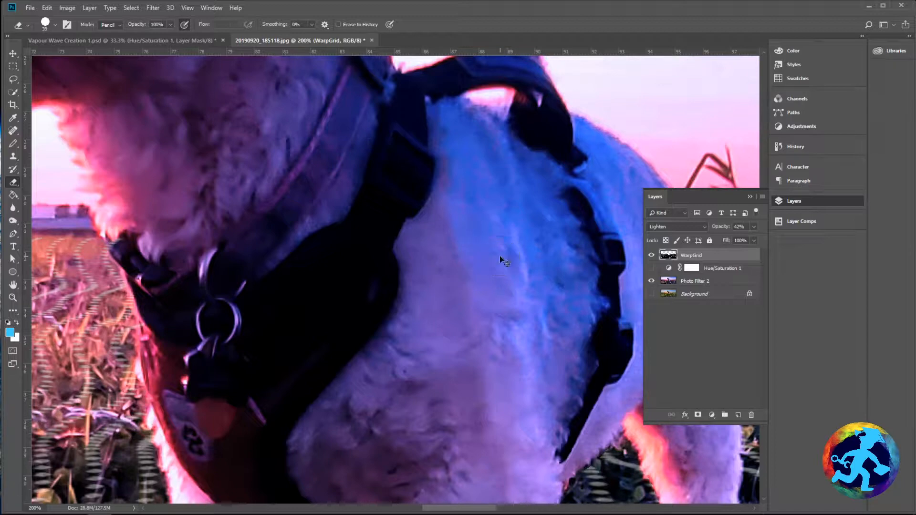
Erase the WarpGrid dots covering the tennis ball in front of the dog
key("ctrl+minus")
key("ctrl+minus")
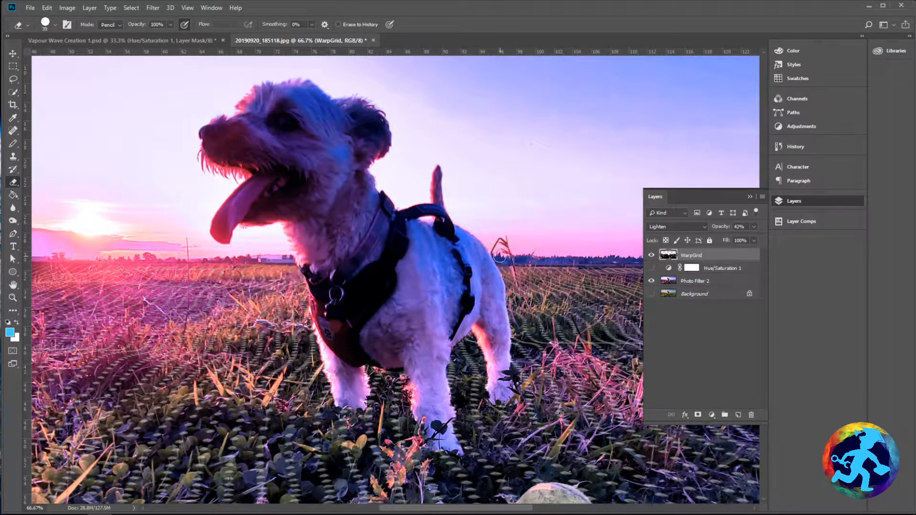
key("ctrl+minus")
key("ctrl+minus")
key("ctrl+minus")
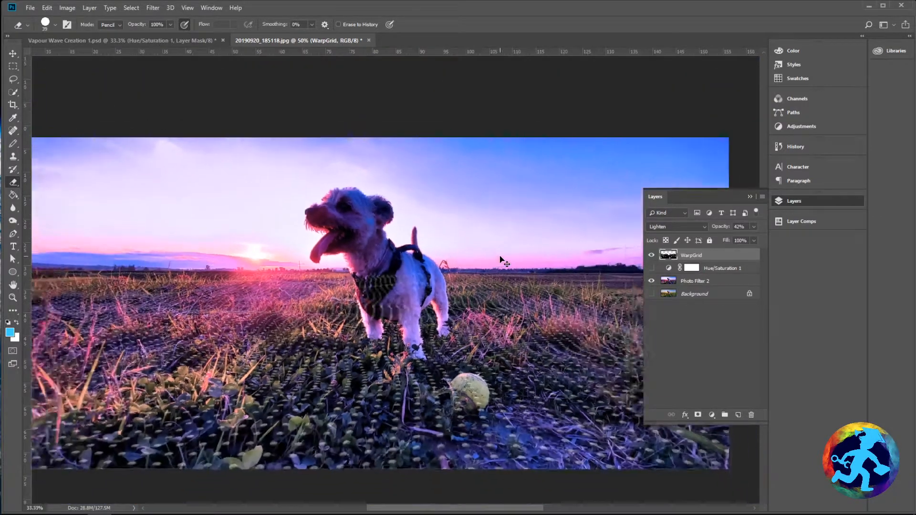
key("ctrl+plus")
key("ctrl+plus")
key("ctrl+plus")
key("ctrl+plus")
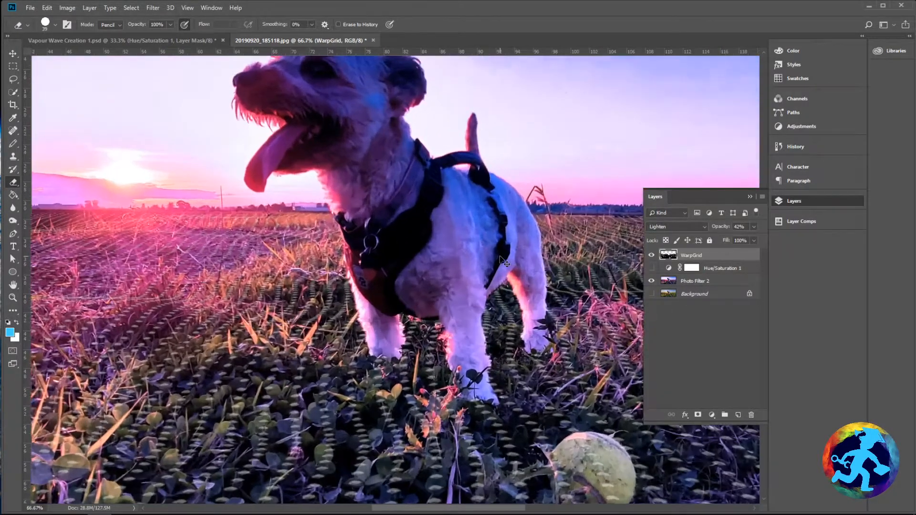
left_click_drag(502, 260, 329, 133)
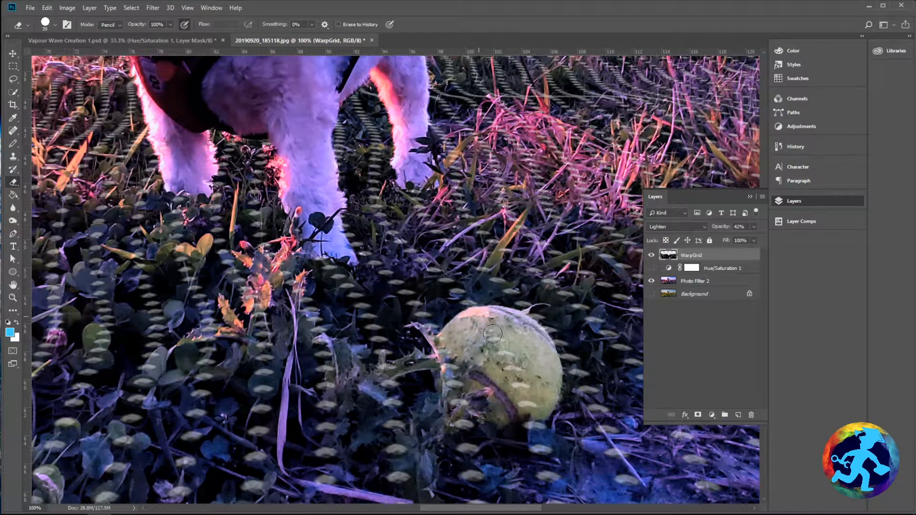
left_click_drag(492, 333, 525, 399)
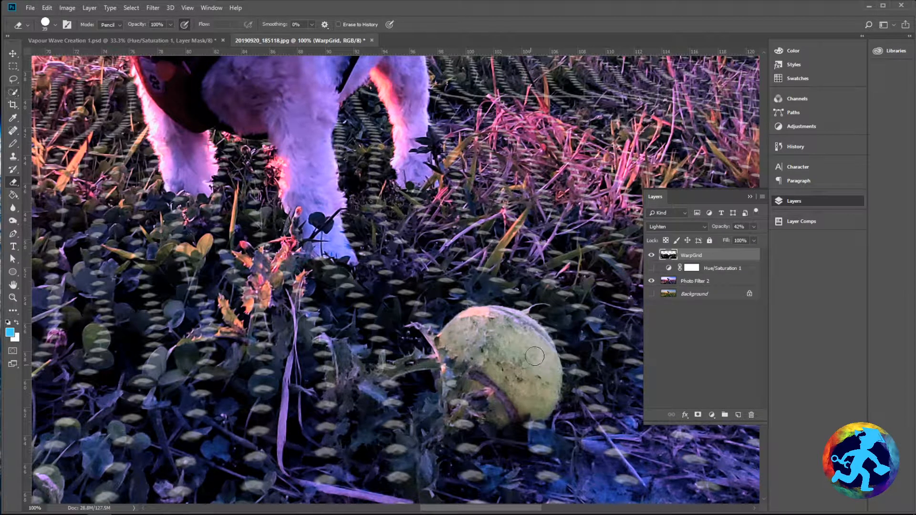
Select and hide the Photo Filter 2 layer to inspect the erased areas of the grid on their own
left_click(714, 282)
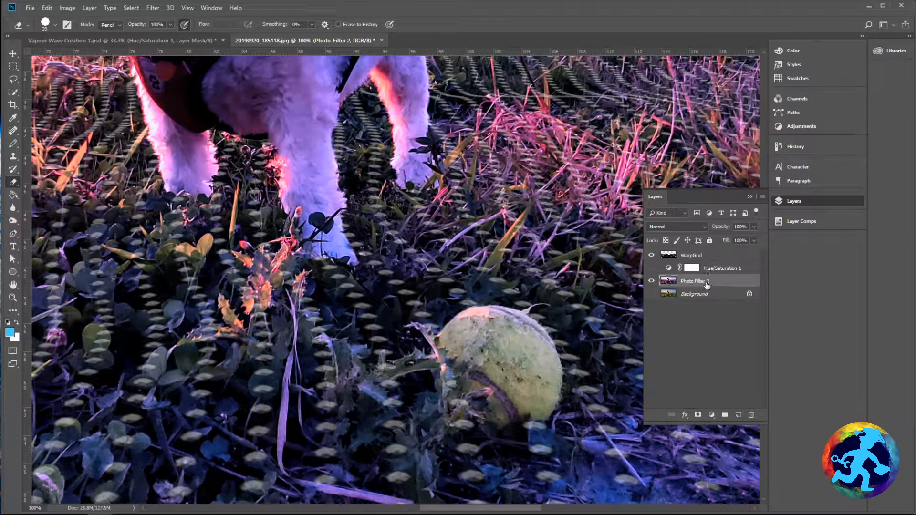
left_click(651, 281)
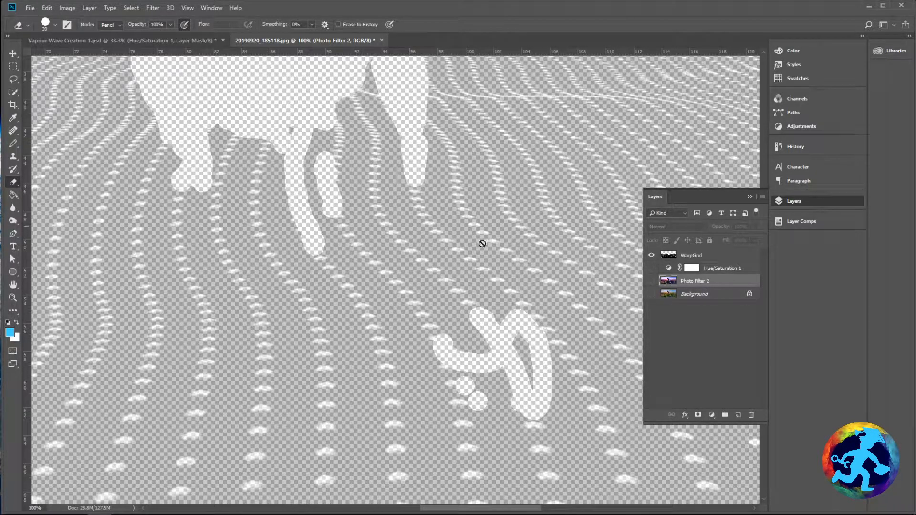
Show the Photo Filter 2 layer again and make a quick selection of the tennis ball in front of the dog
left_click(652, 282)
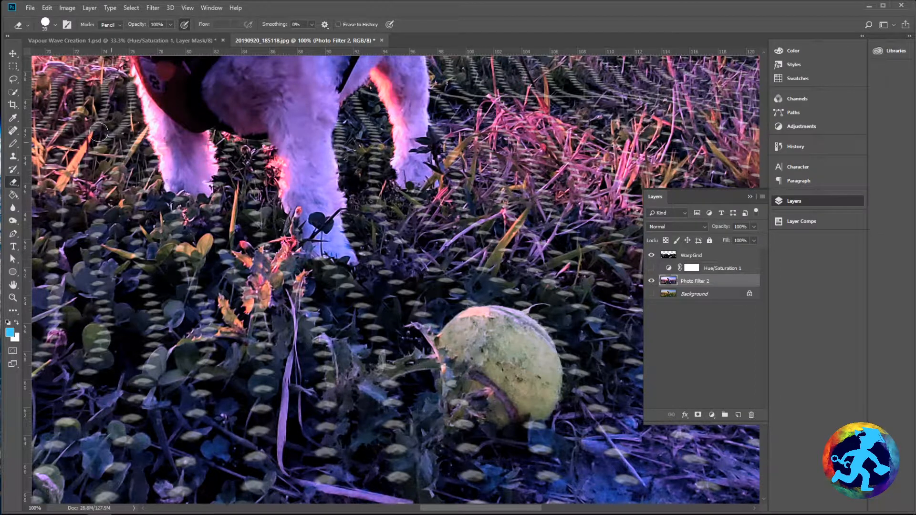
left_click(14, 94)
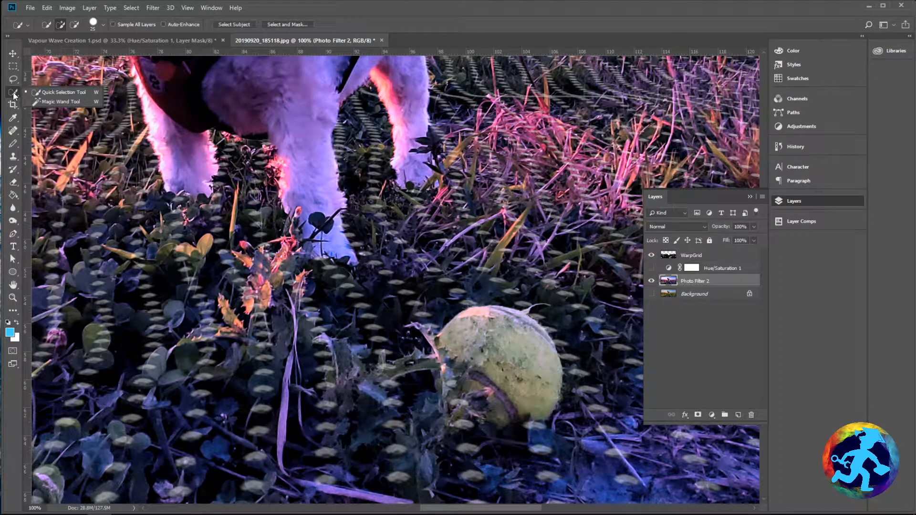
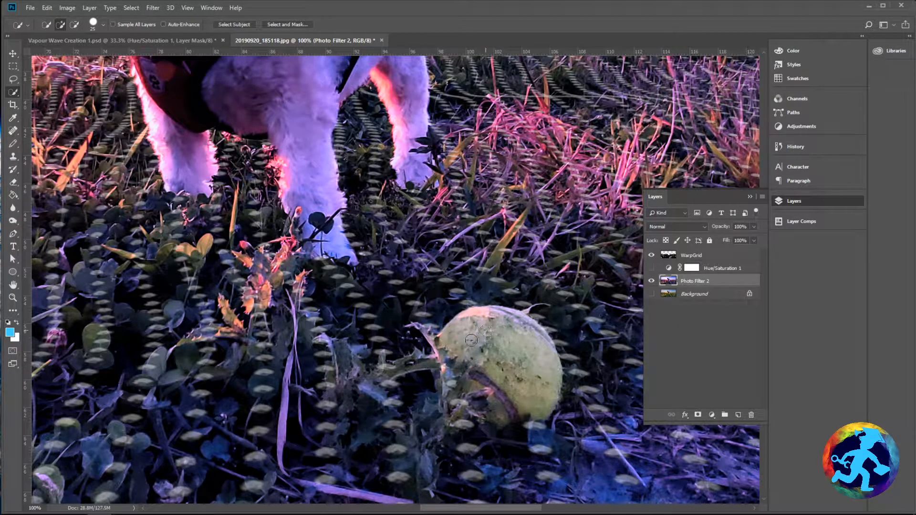
left_click_drag(472, 341, 461, 335)
key("ctrl+d")
mouse_move(493, 327)
left_mouse_down()
mouse_move(499, 319)
mouse_move(523, 329)
mouse_move(538, 368)
left_mouse_up()
left_click_drag(521, 417, 501, 424)
Subtract the leaves and stem overlapping the ball's left side from the selection
key("ctrl+plus")
key("ctrl+plus")
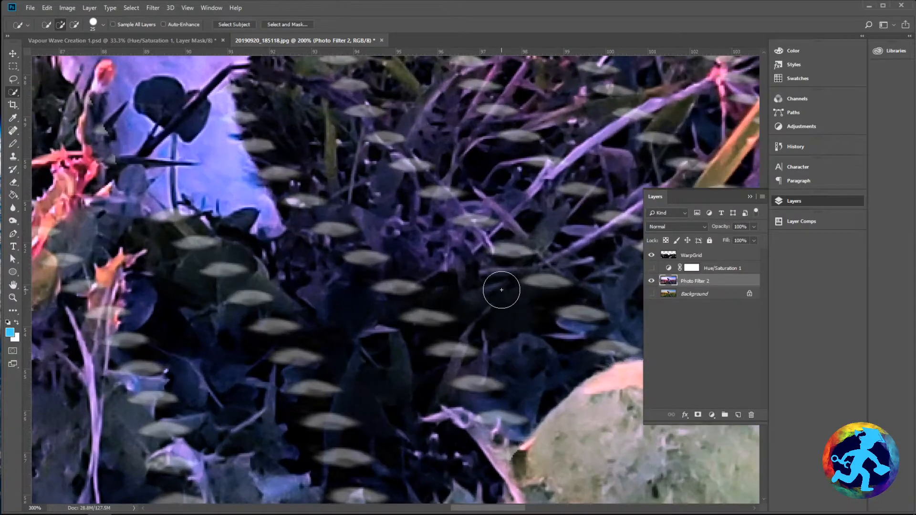
left_click_drag(501, 323, 201, 81)
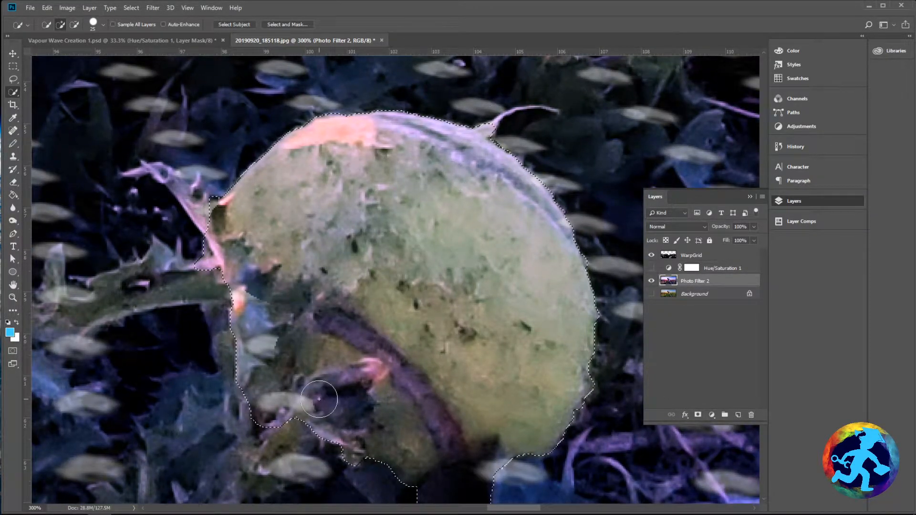
left_click(74, 24)
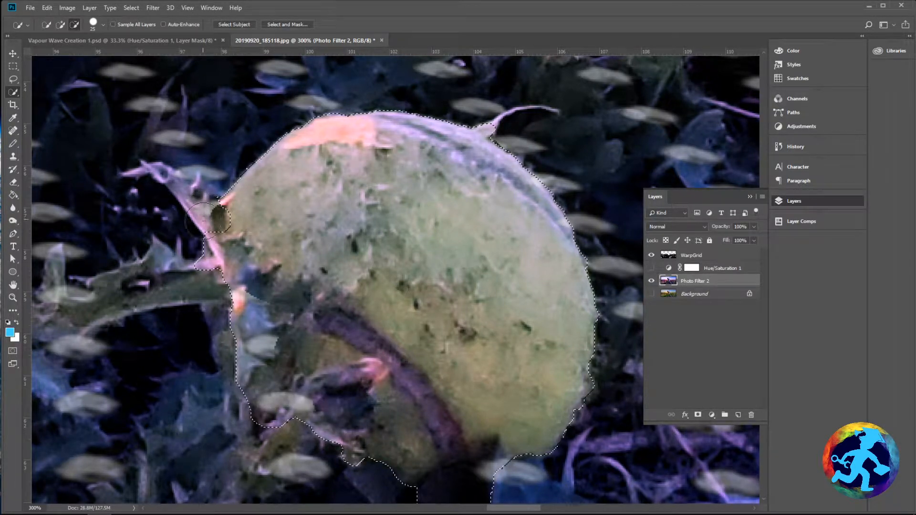
mouse_move(202, 209)
left_mouse_down()
mouse_move(239, 290)
mouse_move(257, 291)
mouse_move(247, 339)
mouse_move(261, 335)
mouse_move(261, 356)
mouse_move(250, 382)
mouse_move(272, 418)
mouse_move(297, 399)
mouse_move(348, 394)
mouse_move(363, 376)
left_mouse_up()
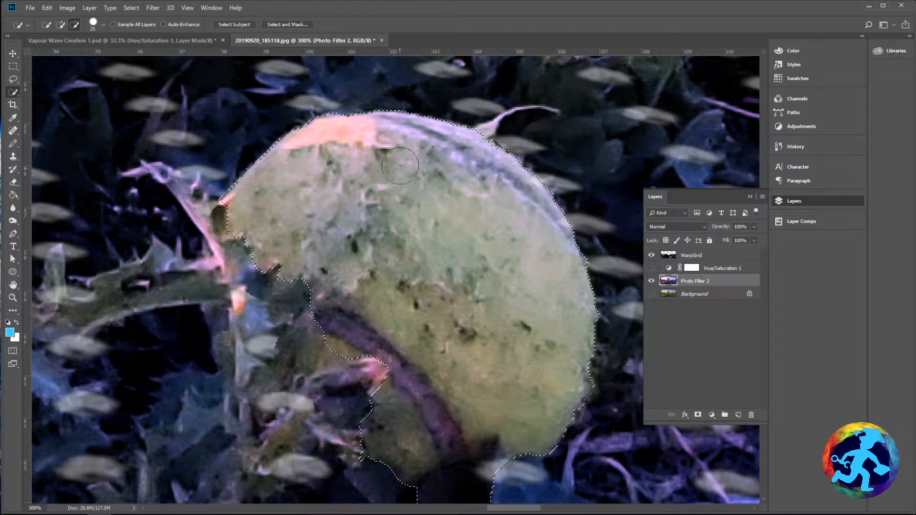
Subtract the dark ground beneath the ball and add the missed area along its lower-left edge to the selection
left_click(60, 24)
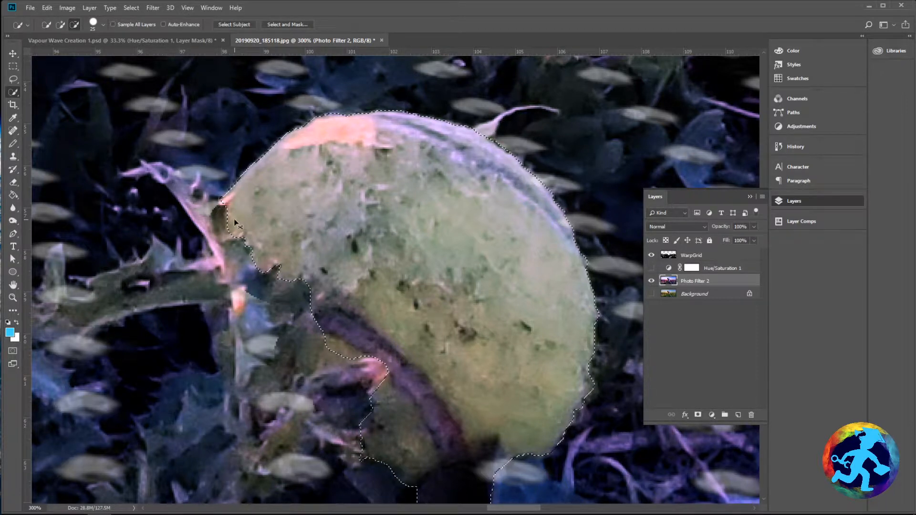
key("ctrl+minus")
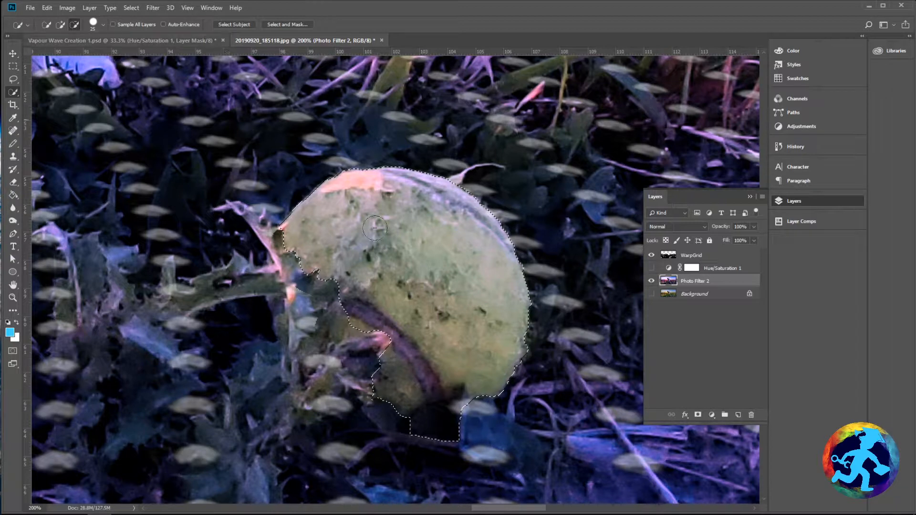
mouse_move(470, 415)
left_mouse_down()
mouse_move(419, 427)
mouse_move(462, 434)
mouse_move(417, 422)
mouse_move(363, 427)
left_mouse_up()
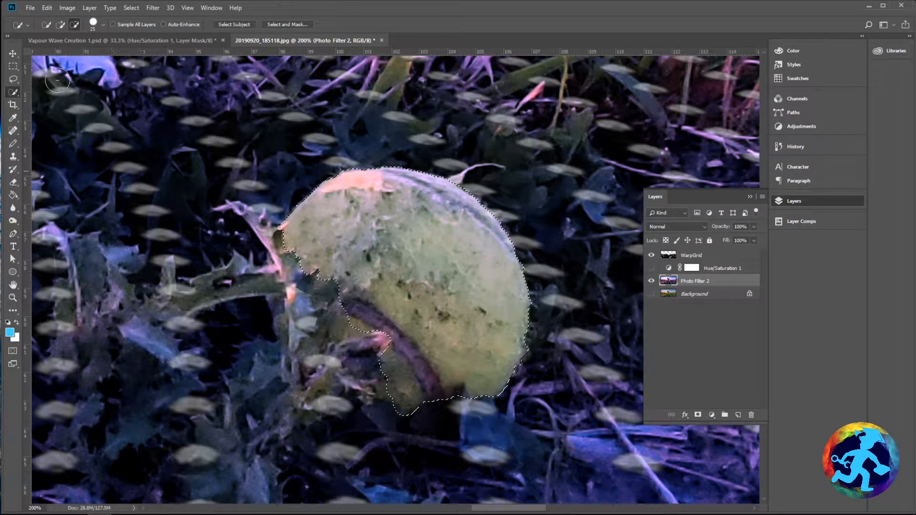
left_click(60, 25)
left_click(393, 389)
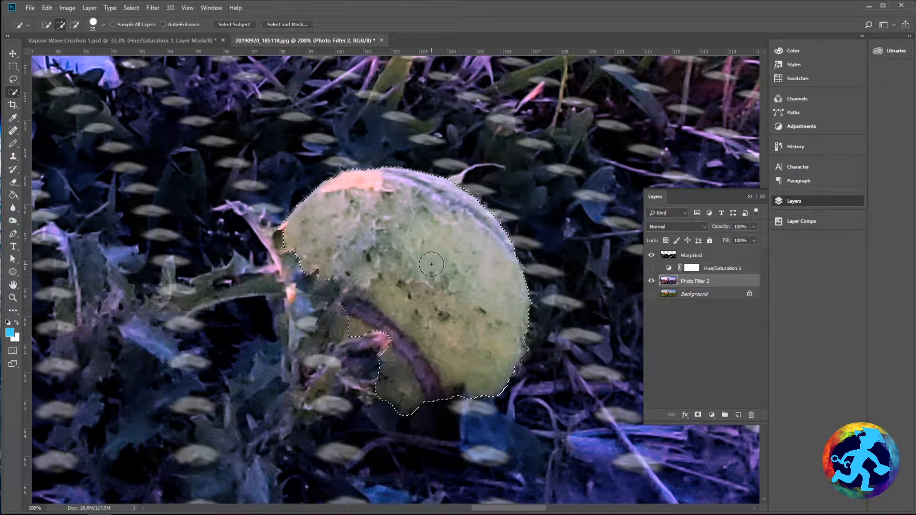
left_click(74, 25)
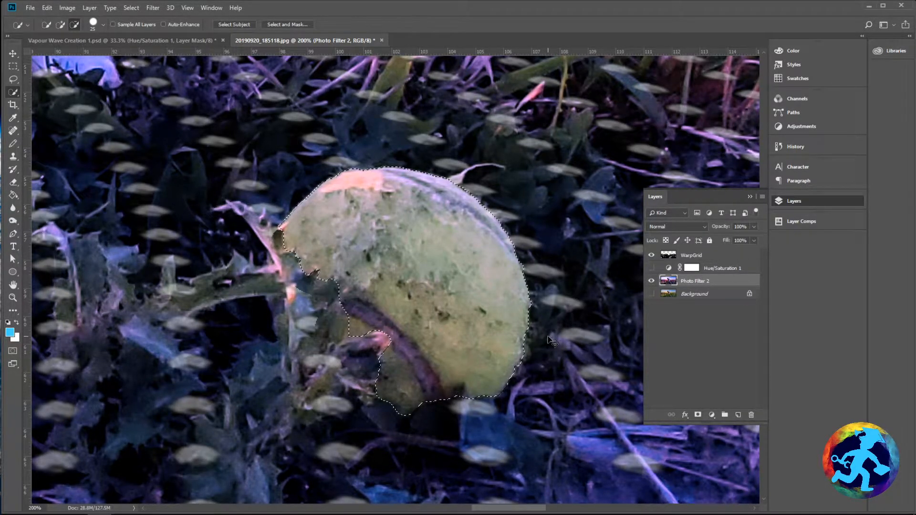
Copy the selected ball and paste it onto a new layer directly above Photo Filter 2
key("ctrl+minus")
key("ctrl+minus")
key("ctrl+minus")
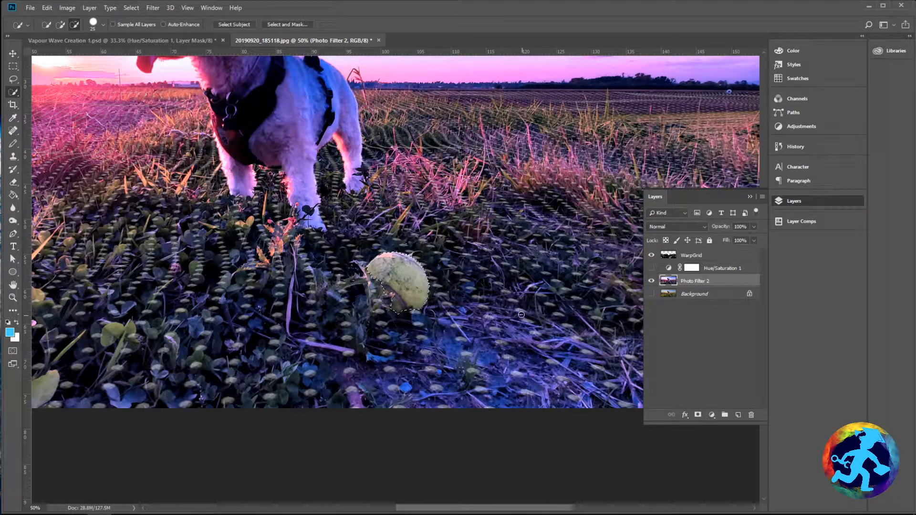
left_click(47, 8)
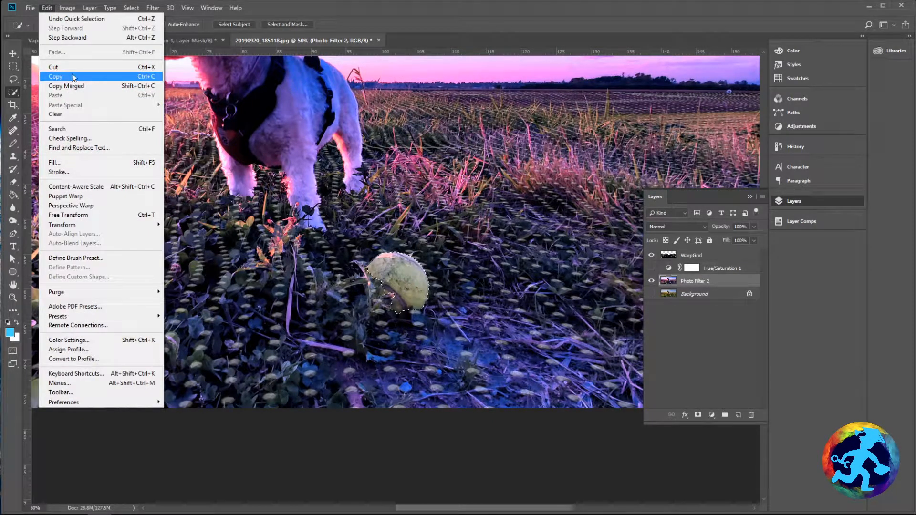
mouse_move(236, 8)
left_click(292, 5)
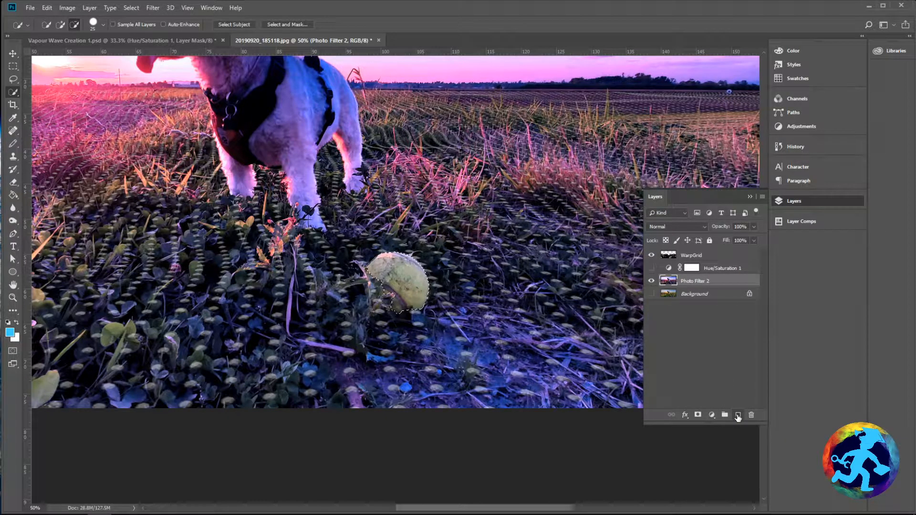
left_click(738, 415)
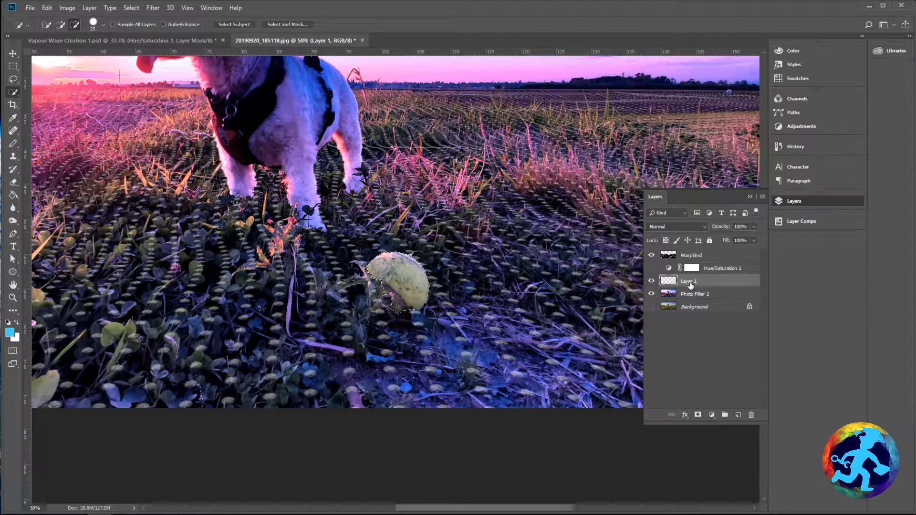
key("ctrl+v")
Check the ball cutout in isolation, leaving its layer hidden and Photo Filter 2 visible
left_click(651, 294)
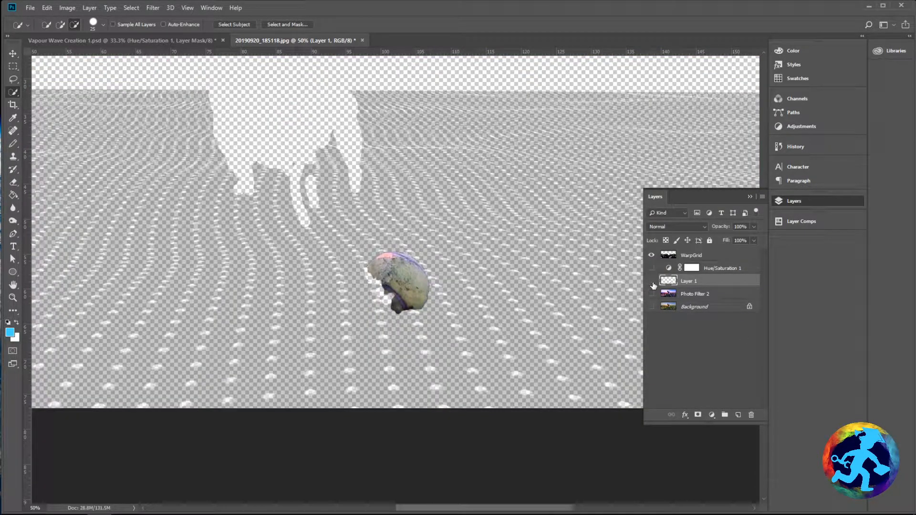
left_click(652, 282)
left_click(653, 282)
left_click(652, 281)
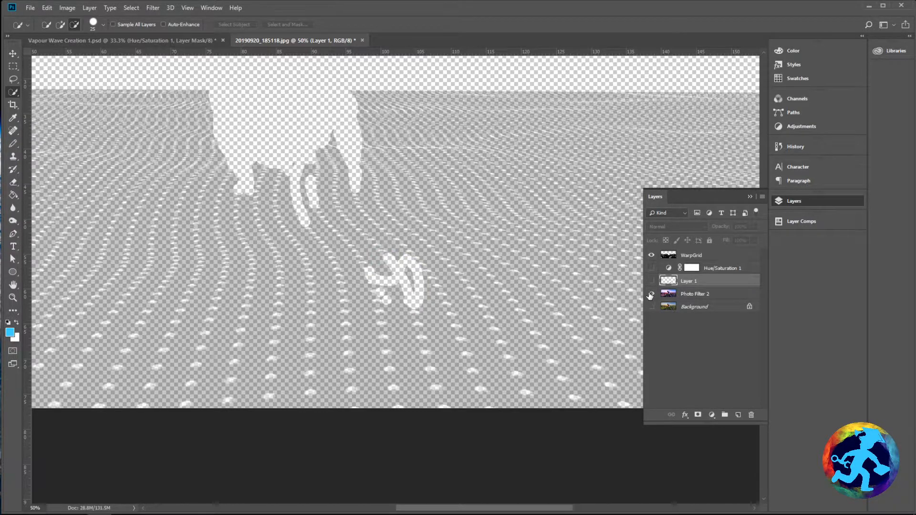
left_click(651, 294)
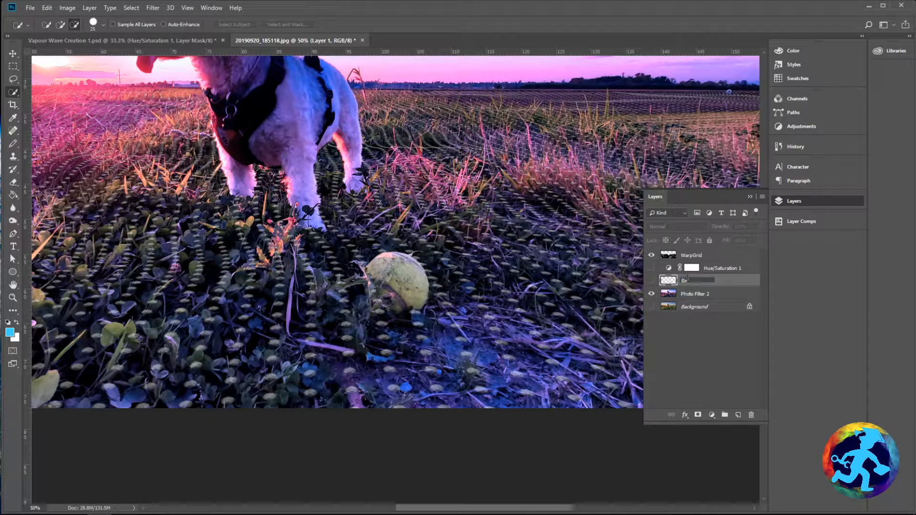
Rename the ball cutout's layer as Ball and make Photo Filter 2 the active layer
type("ll")
key("Return")
mouse_move(403, 178)
left_mouse_down()
mouse_move(471, 309)
mouse_move(490, 326)
left_mouse_up()
left_click(701, 298)
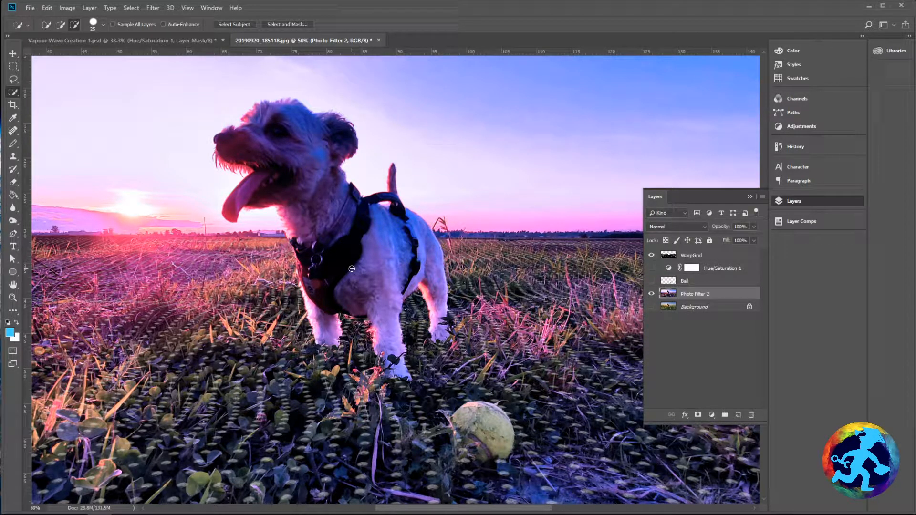
Compare the whole photo with the finished artwork in Vapour Wave Creation 1.psd
scroll(352, 271, "down", 3)
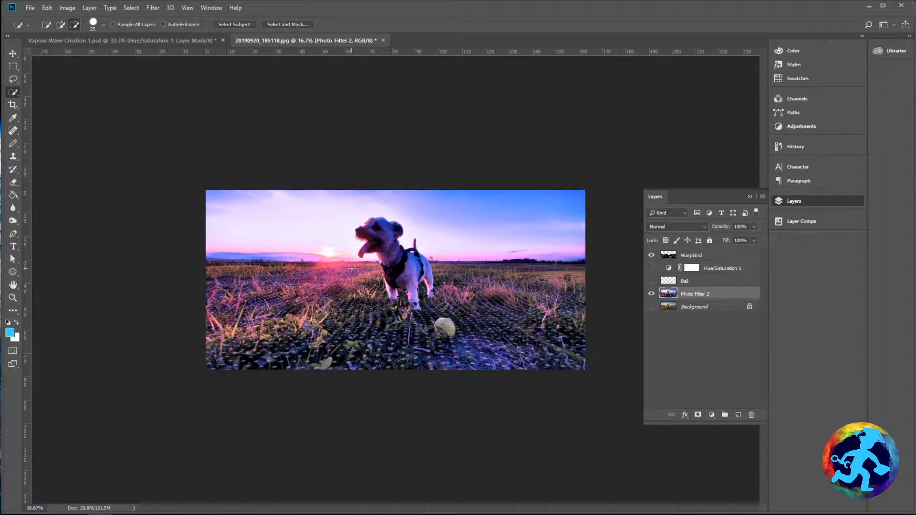
scroll(351, 269, "up", 1)
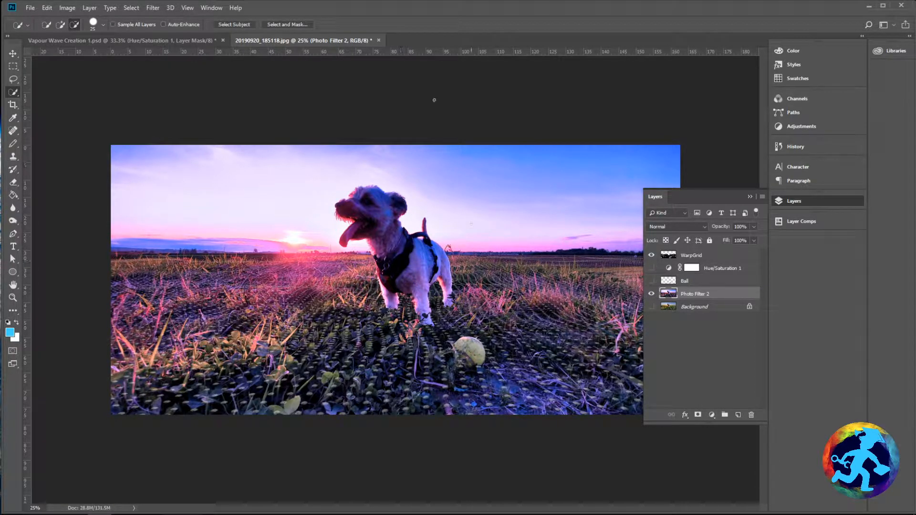
left_click(171, 40)
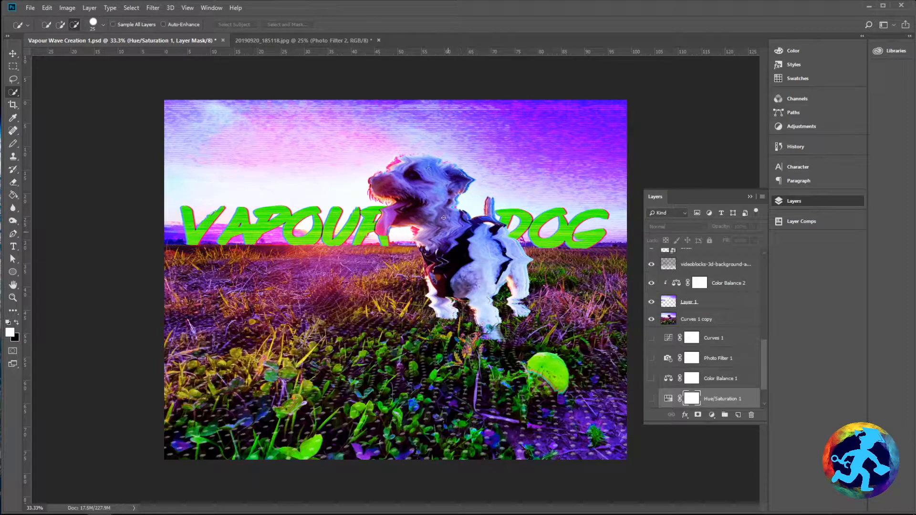
left_click(264, 43)
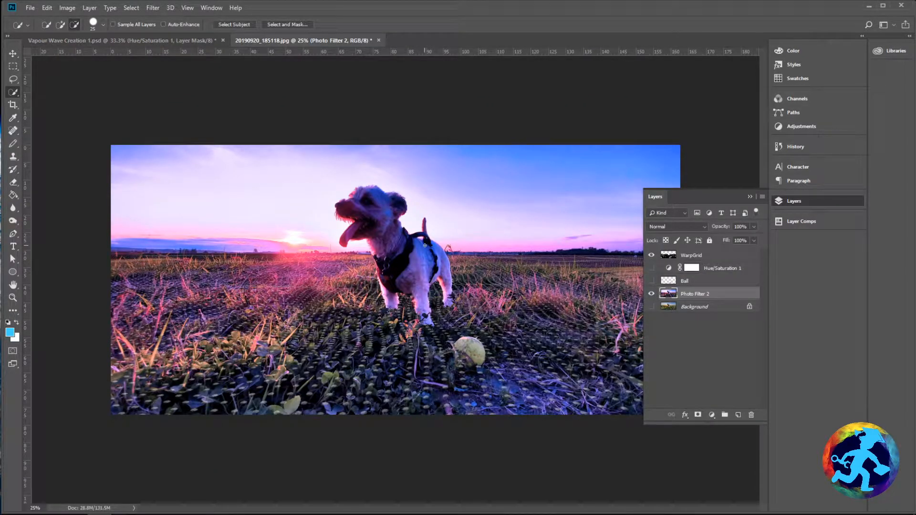
Make a quick selection of the dog on Photo Filter 2, covering the head, body, harness, tail and legs
scroll(425, 245, "up", 3)
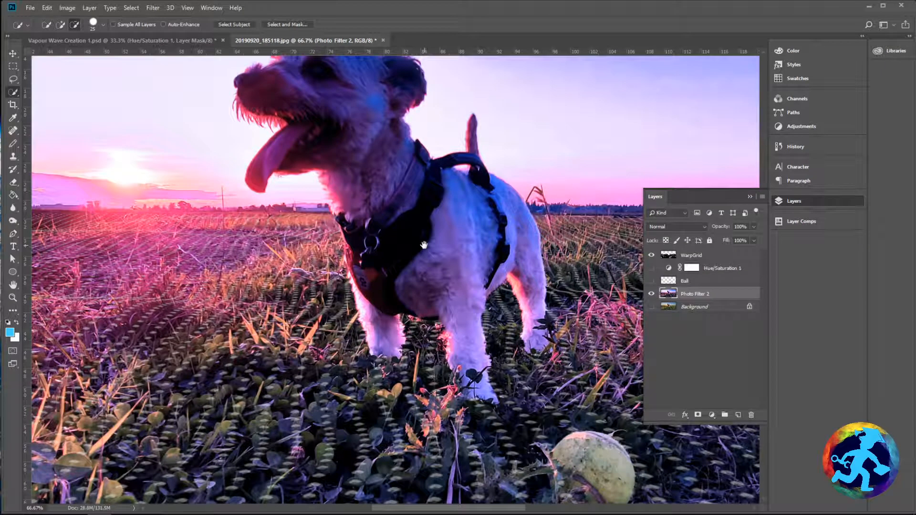
left_click_drag(426, 202, 409, 239)
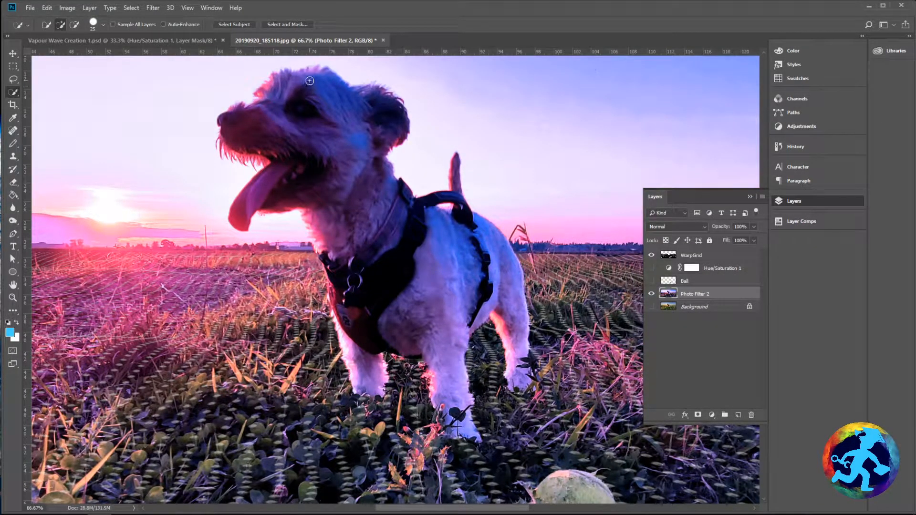
mouse_move(269, 96)
left_mouse_down()
mouse_move(243, 117)
mouse_move(273, 144)
mouse_move(223, 140)
mouse_move(273, 173)
left_mouse_up()
left_click_drag(376, 161, 362, 204)
mouse_move(318, 236)
left_mouse_down()
mouse_move(345, 245)
mouse_move(363, 207)
mouse_move(403, 230)
mouse_move(416, 212)
mouse_move(448, 225)
left_mouse_up()
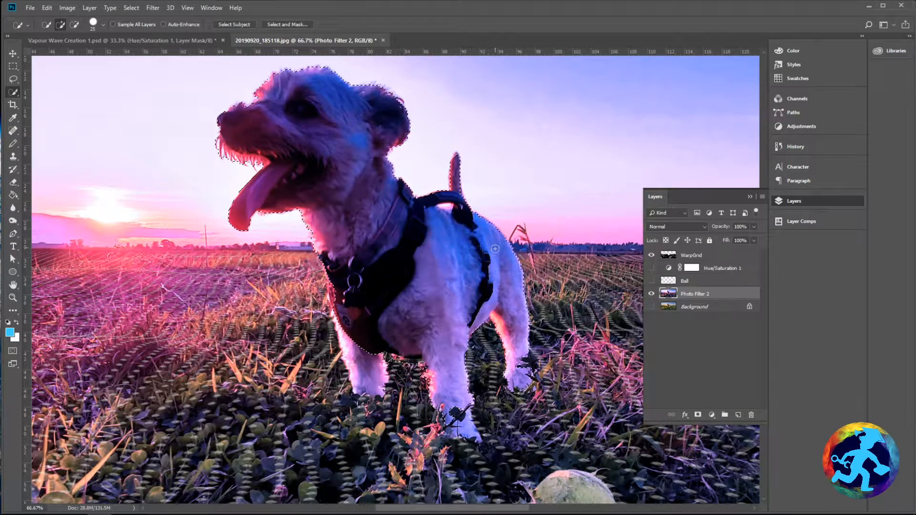
mouse_move(466, 305)
left_mouse_down()
mouse_move(383, 337)
mouse_move(368, 364)
left_mouse_up()
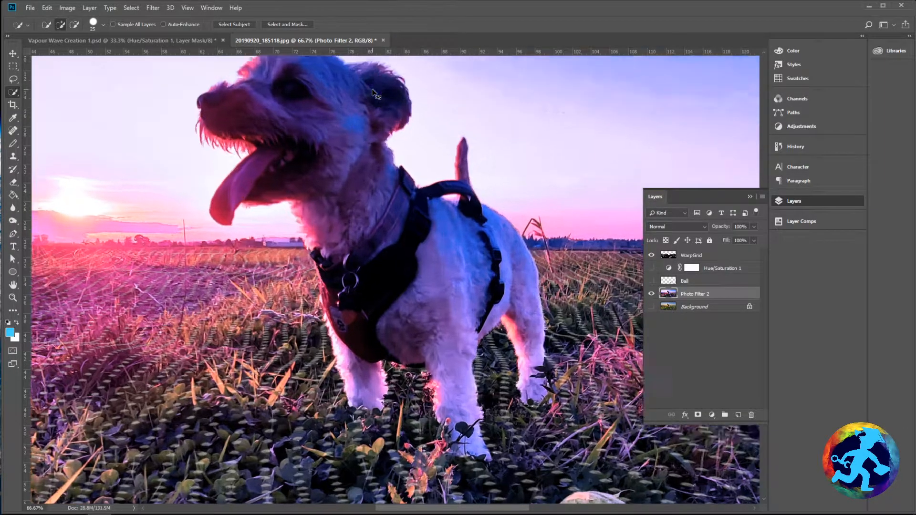
Examine the selection outline up close around the dog's ear, forehead, nose and muzzle
key("ctrl+plus")
key("ctrl+plus")
left_click_drag(366, 170, 358, 285)
mouse_move(325, 192)
left_mouse_down()
mouse_move(303, 190)
mouse_move(365, 186)
mouse_move(409, 229)
mouse_move(403, 225)
left_mouse_up()
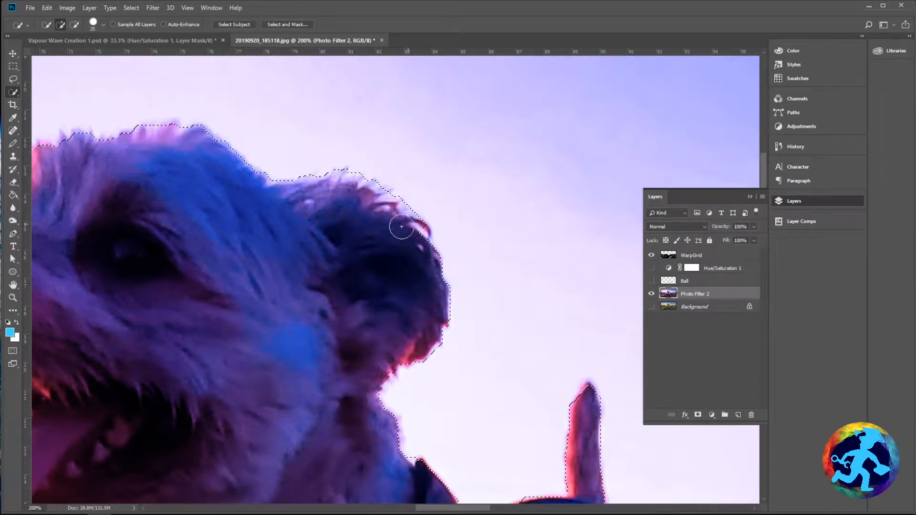
left_click_drag(219, 210, 416, 259)
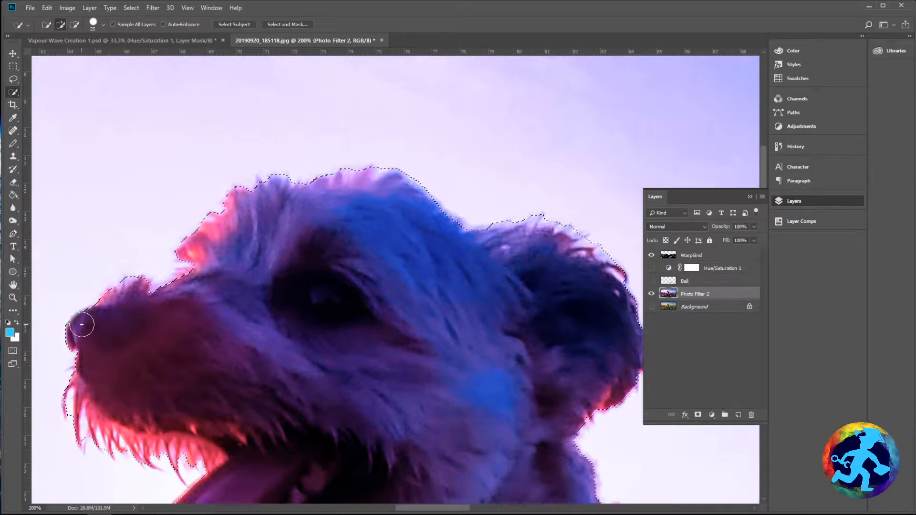
left_click_drag(129, 338, 186, 238)
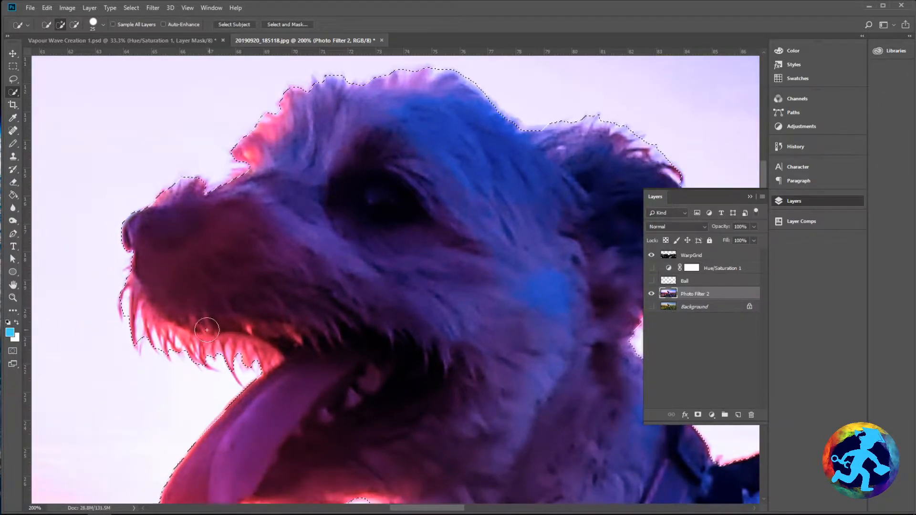
Refine the dog selection along the fur below the muzzle and the chin, and check the outline down the chest
left_click_drag(313, 403, 334, 271)
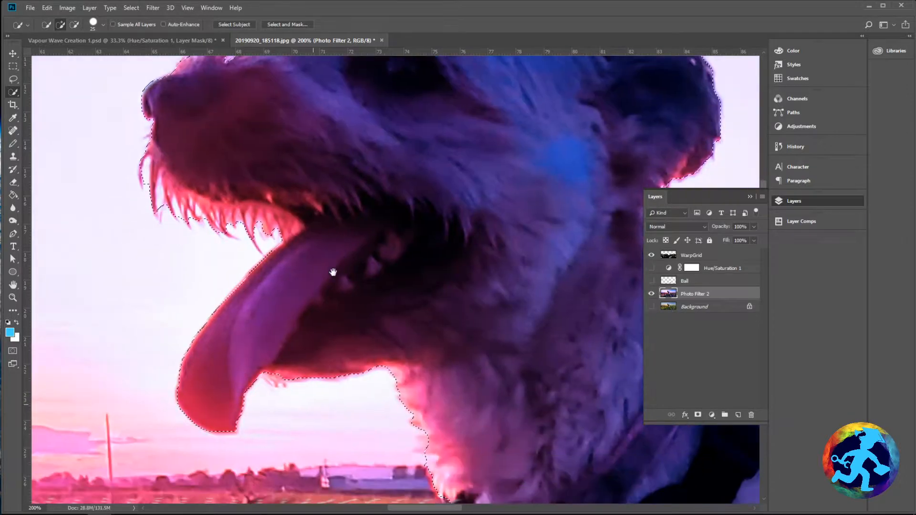
left_click(160, 177)
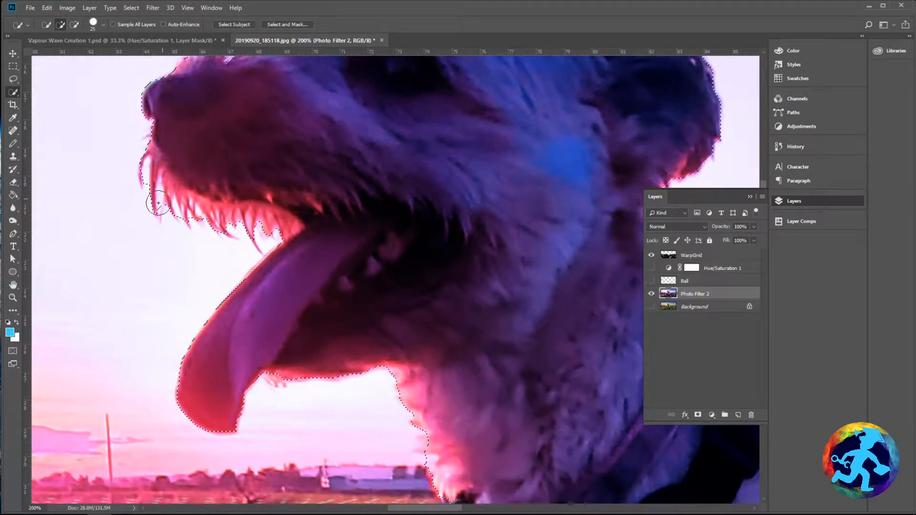
left_click(273, 370)
left_click_drag(513, 385, 334, 183)
left_click_drag(362, 333, 338, 167)
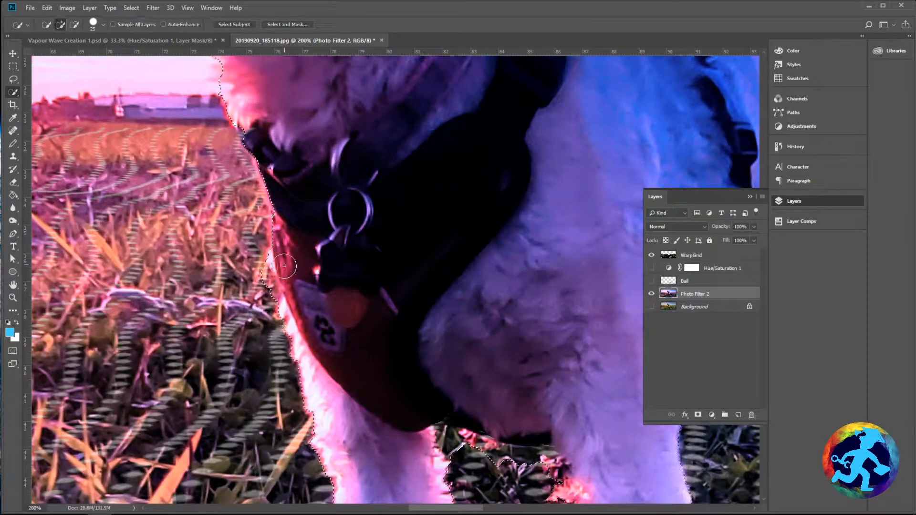
key("alt")
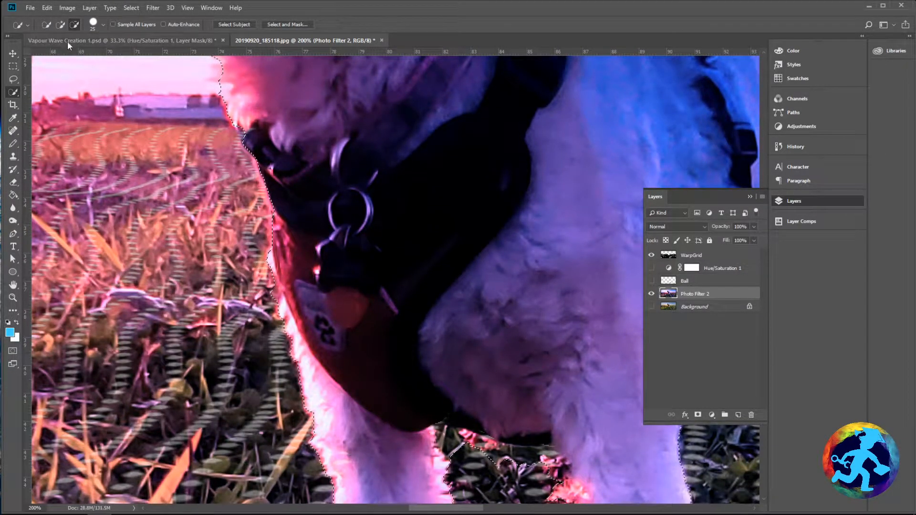
left_click(61, 26)
Remove the grass gap beneath the belly between the front legs from the selection, and add the nearer front paw
left_click_drag(364, 379, 328, 157)
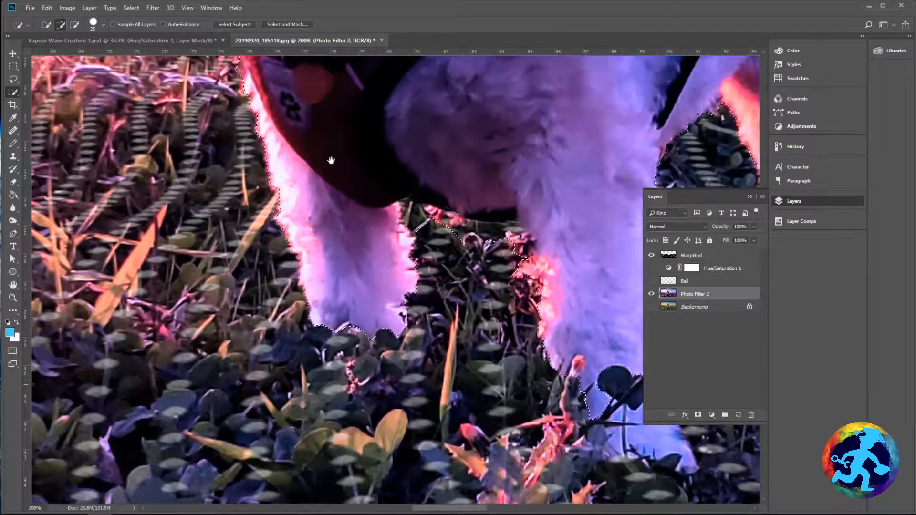
left_click(75, 25)
mouse_move(435, 230)
left_mouse_down()
mouse_move(413, 215)
mouse_move(449, 236)
mouse_move(446, 229)
mouse_move(514, 244)
mouse_move(513, 233)
mouse_move(495, 259)
mouse_move(522, 277)
mouse_move(479, 289)
mouse_move(390, 277)
left_mouse_up()
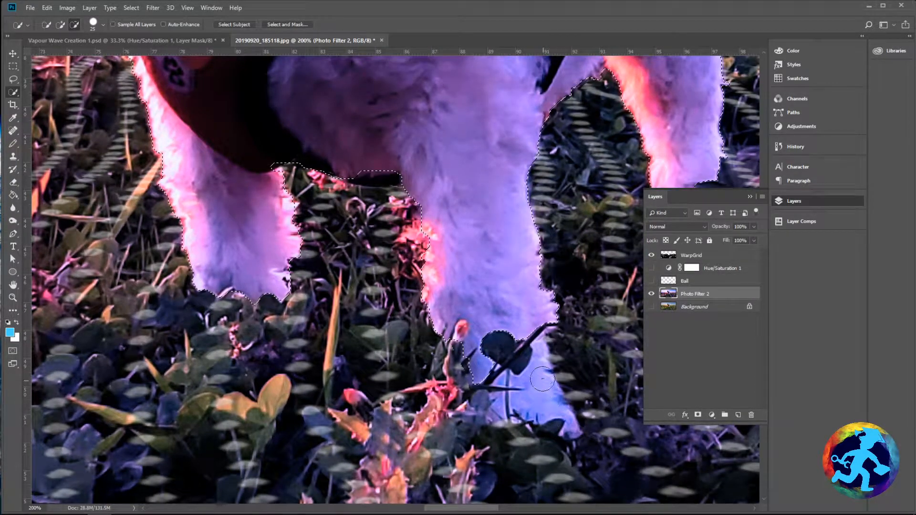
left_click(61, 24)
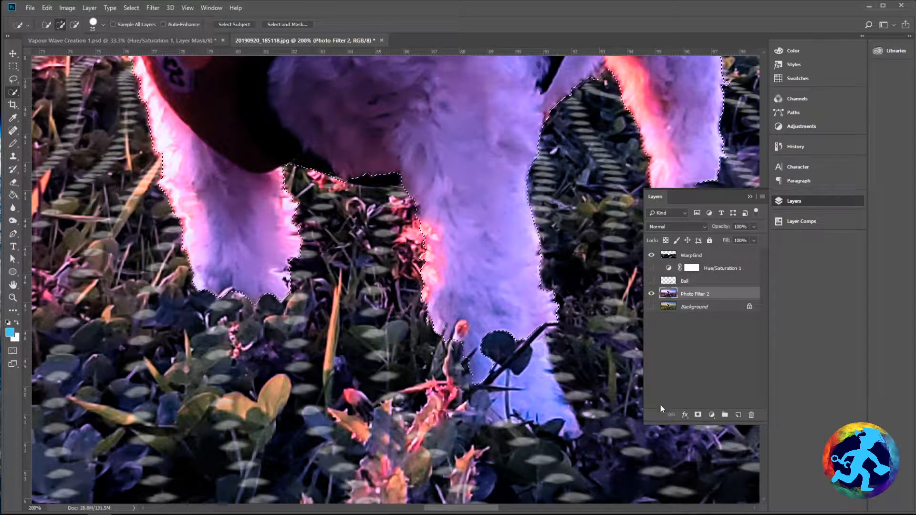
mouse_move(534, 389)
left_mouse_down()
mouse_move(544, 369)
mouse_move(549, 406)
mouse_move(567, 411)
mouse_move(520, 418)
left_mouse_up()
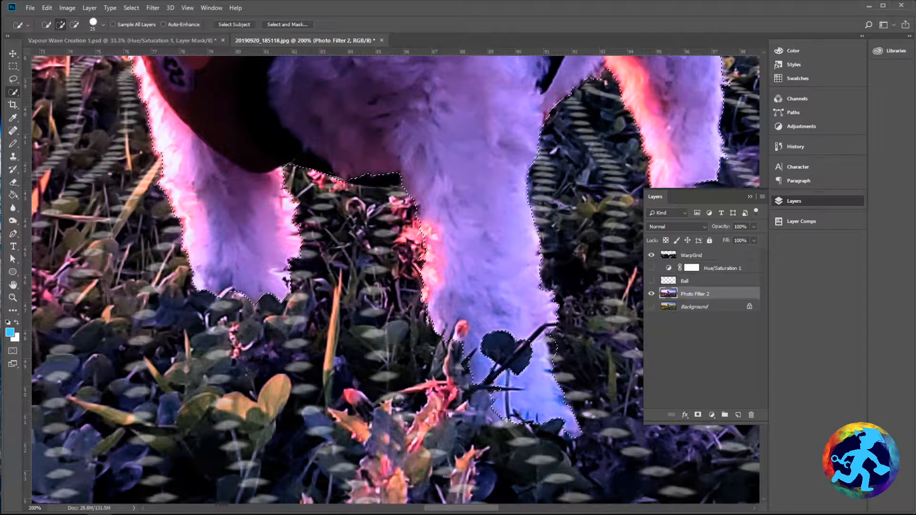
left_click(74, 24)
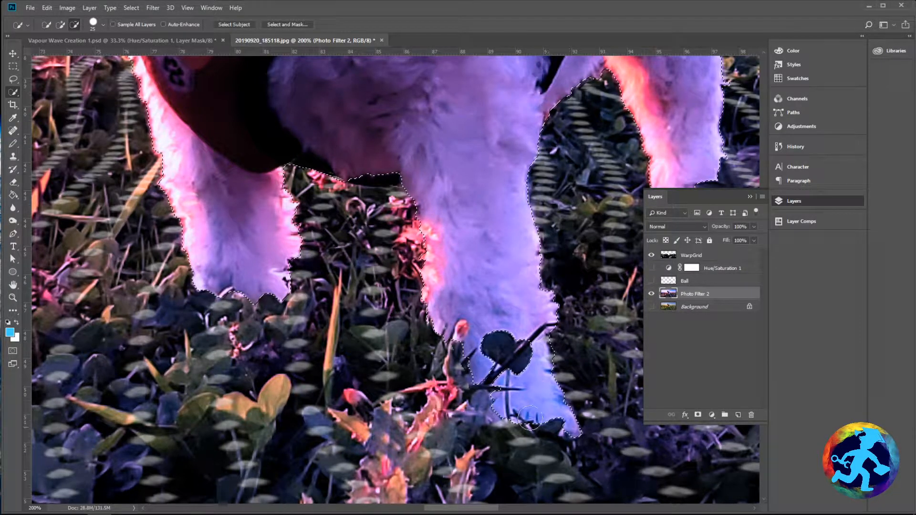
Examine the finished selection outline around the hind leg, back, ear and head, and around the whole dog
left_click_drag(468, 177, 237, 271)
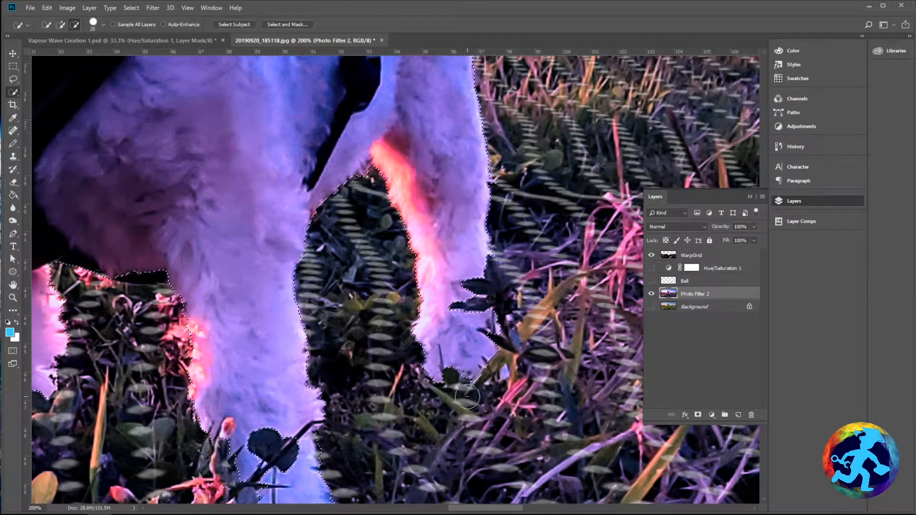
left_click_drag(238, 133, 327, 350)
left_click_drag(339, 211, 337, 315)
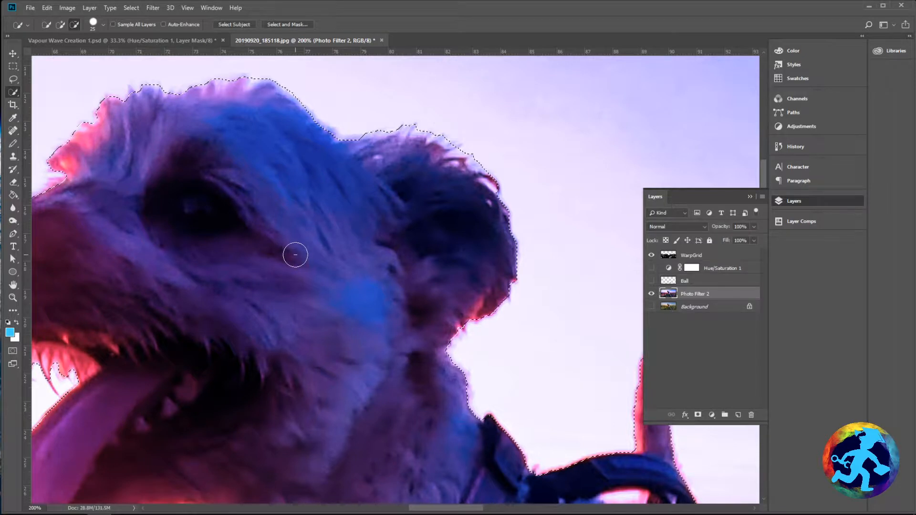
key("ctrl+minus")
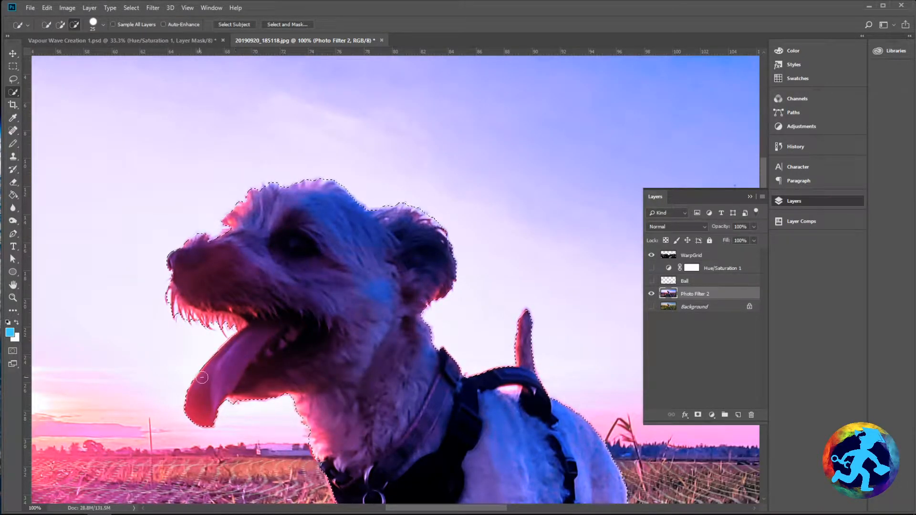
left_click_drag(298, 326, 314, 264)
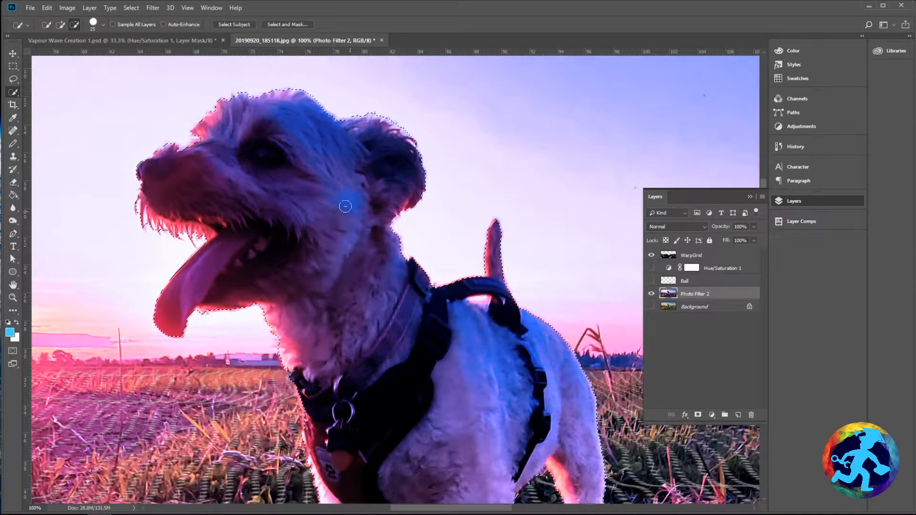
left_click_drag(329, 172, 304, 101)
key("ctrl+minus")
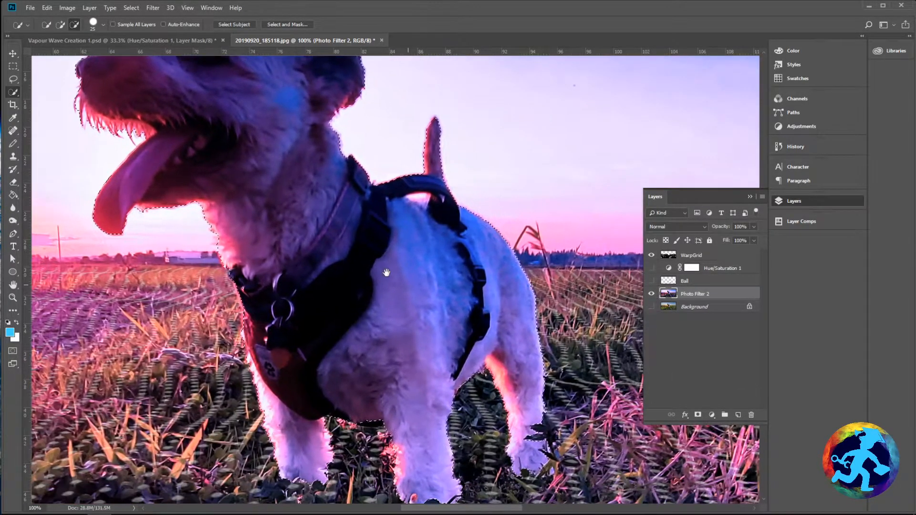
key("ctrl+minus")
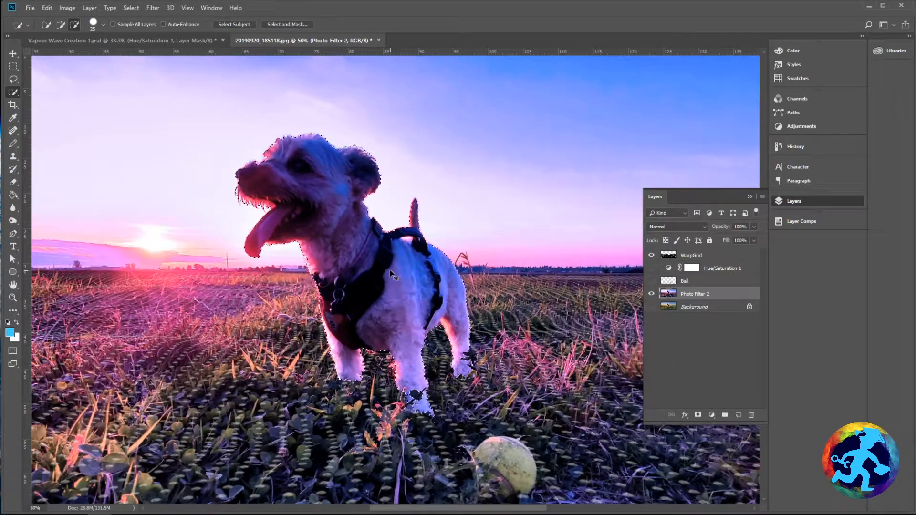
key("ctrl+plus")
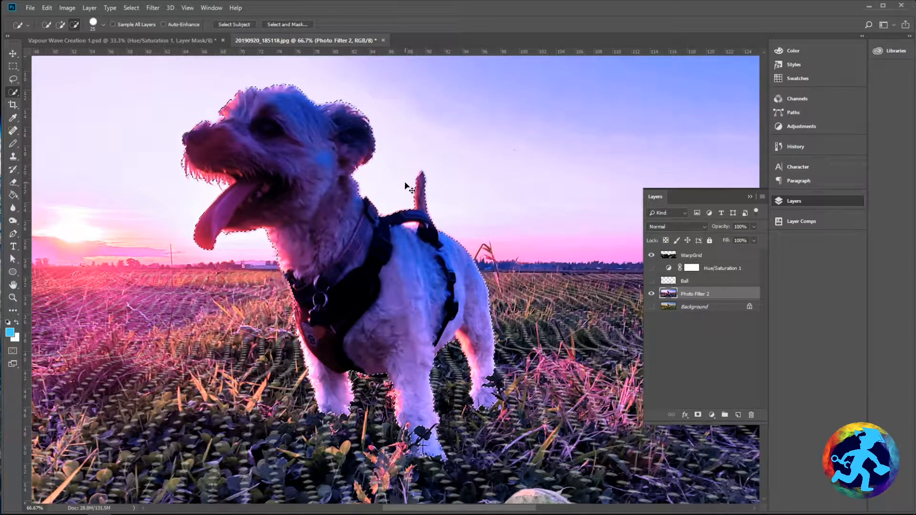
Copy the selected dog and paste it onto a new layer directly above Photo Filter 2
left_click(48, 8)
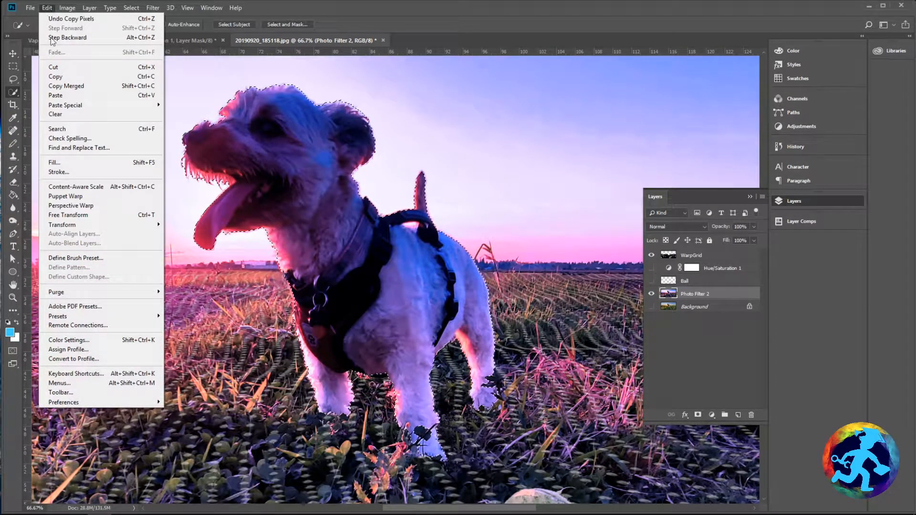
left_click(55, 77)
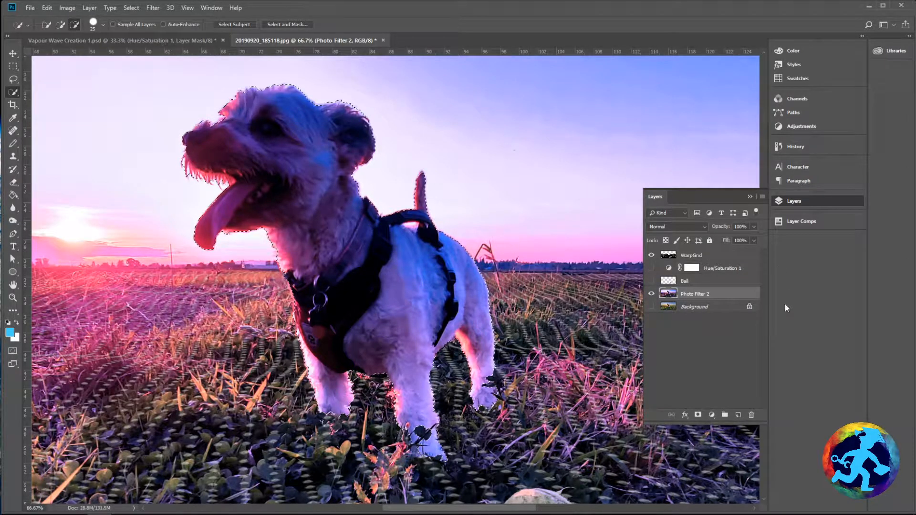
left_click(738, 415)
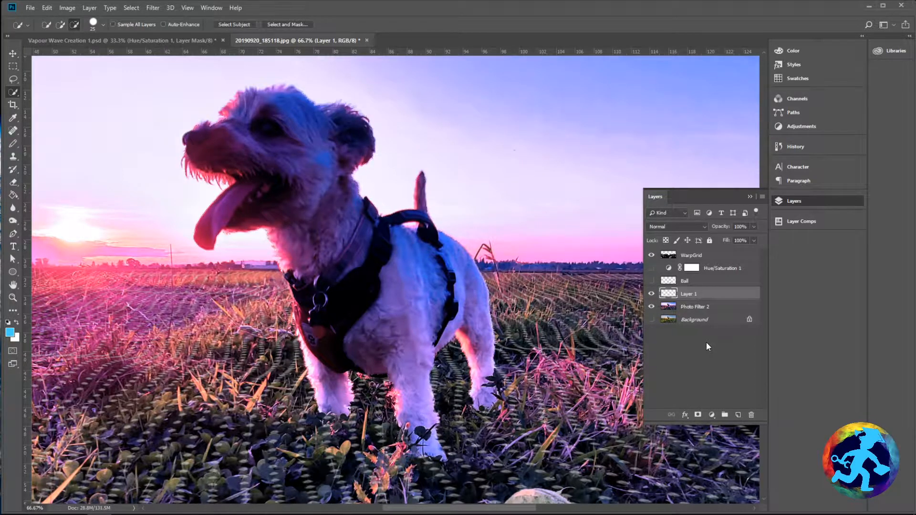
key("ctrl+v")
Show the Ball layer and check both cutouts against the grid with Photo Filter 2 temporarily hidden
left_click(652, 307)
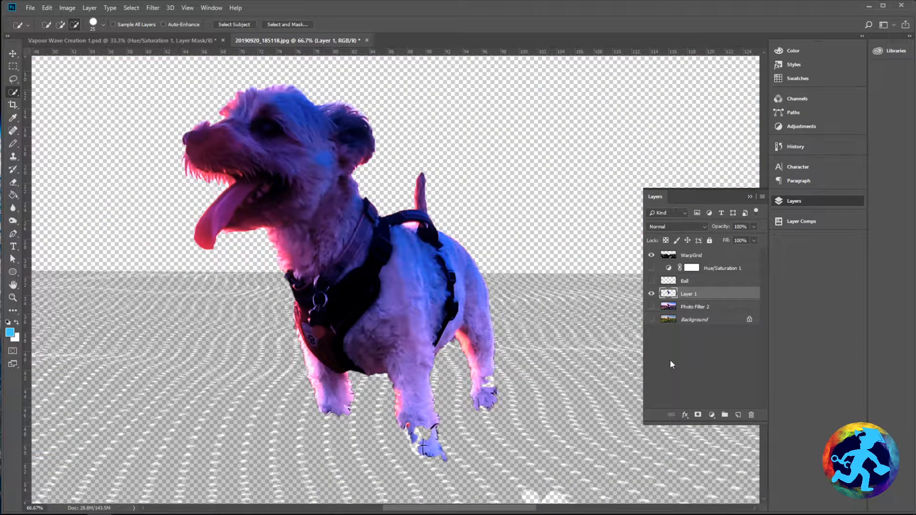
left_click_drag(587, 421, 516, 268)
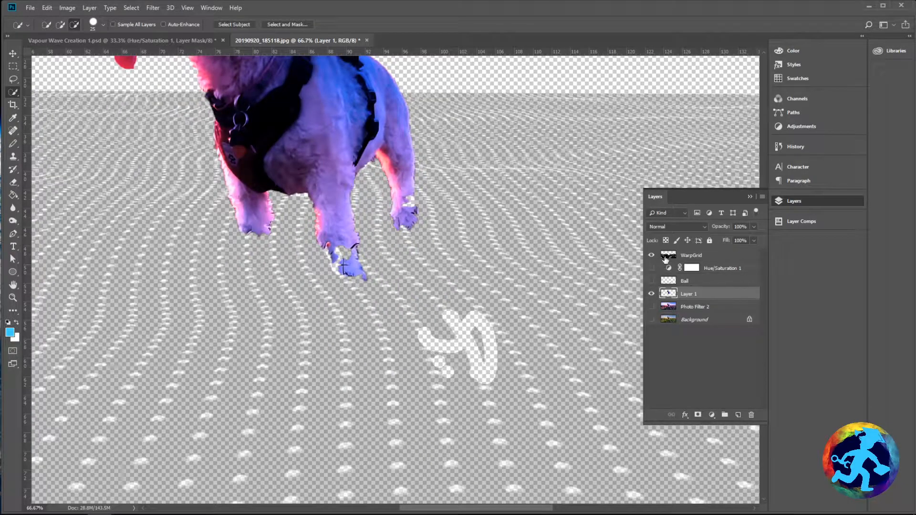
left_click(652, 282)
key("ctrl+minus")
key("ctrl+minus")
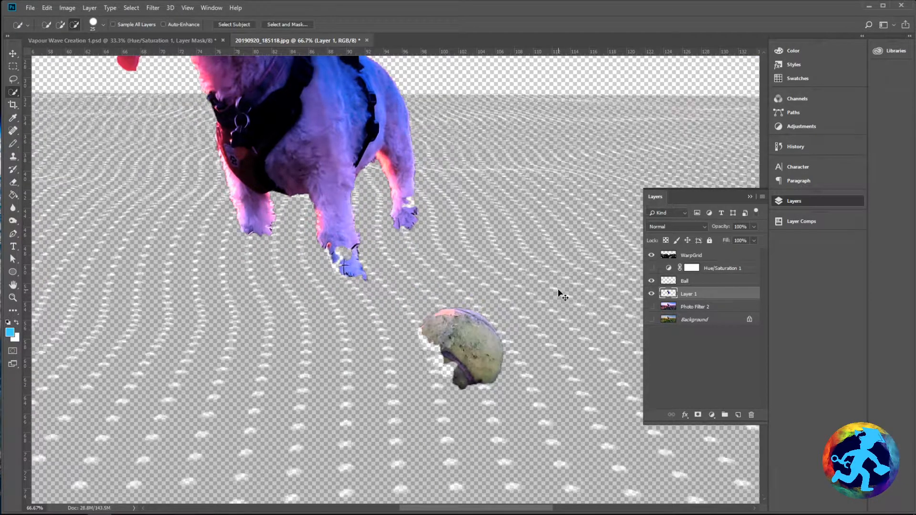
left_click_drag(438, 335, 500, 423)
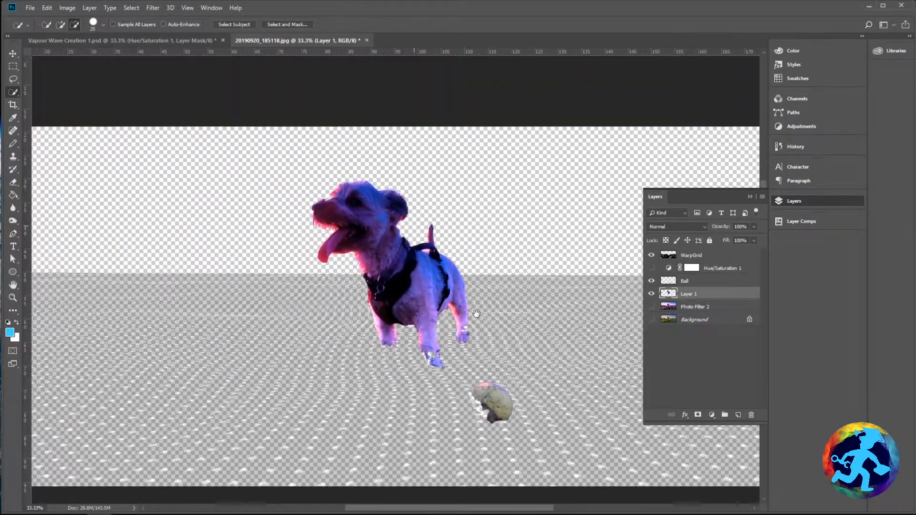
left_click(652, 307)
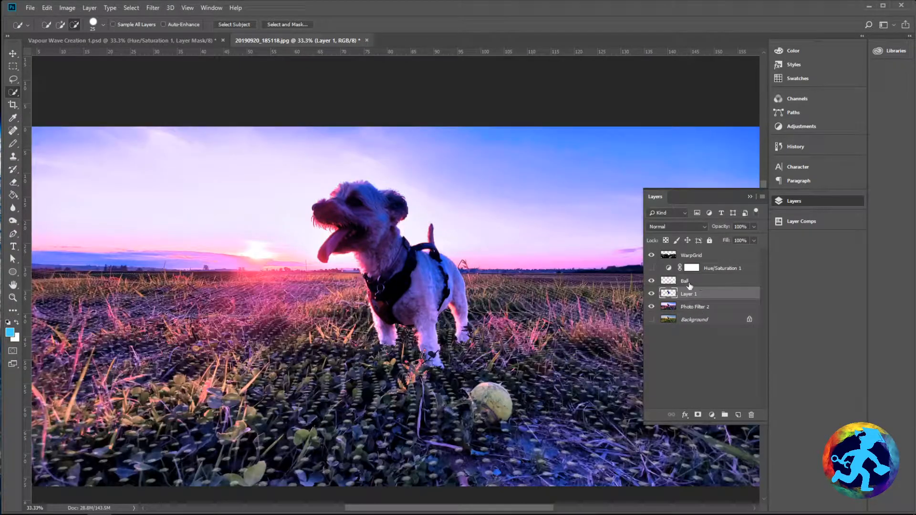
Rename the dog cutout's layer as Sadie and make WarpGrid the active layer
double_click(687, 294)
type("Sand")
key("Return")
double_click(689, 295)
type("Sadie")
key("Return")
left_click(701, 279)
left_click(705, 259)
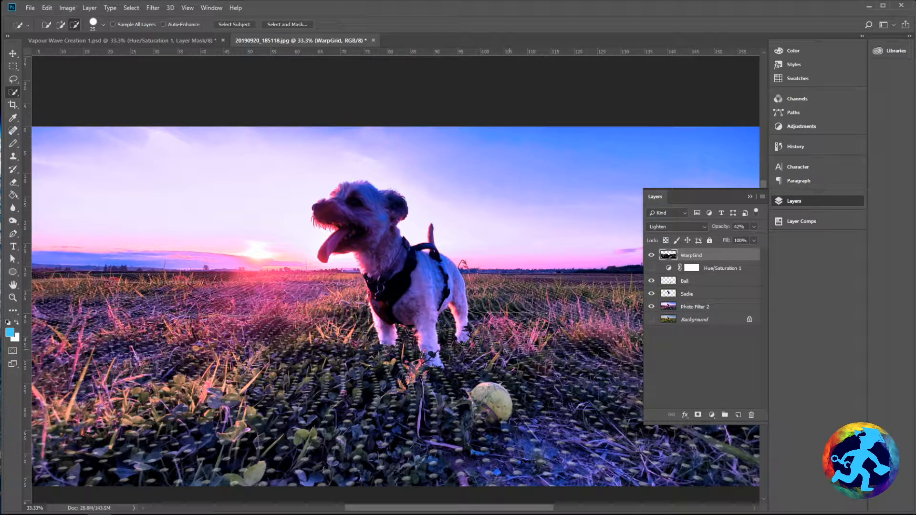
Place Static1.jpg from the Vapour Dog folder in File Explorer into the dog photo above the WarpGrid layer
left_click_drag(534, 353, 508, 314)
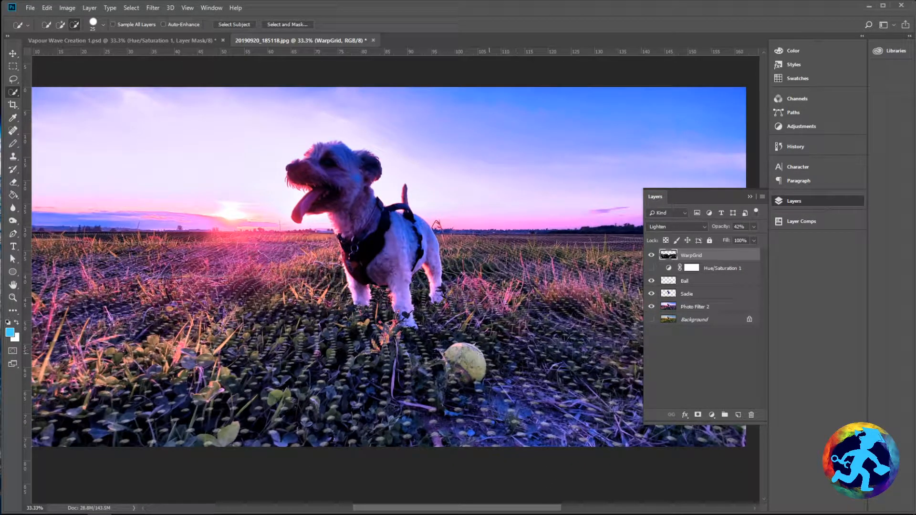
left_click_drag(270, 208, 311, 245)
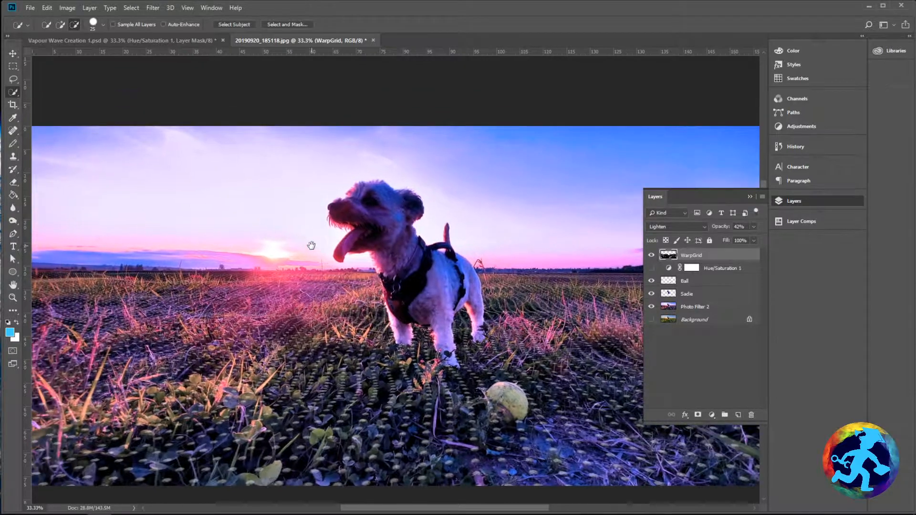
left_click_drag(529, 304, 493, 286)
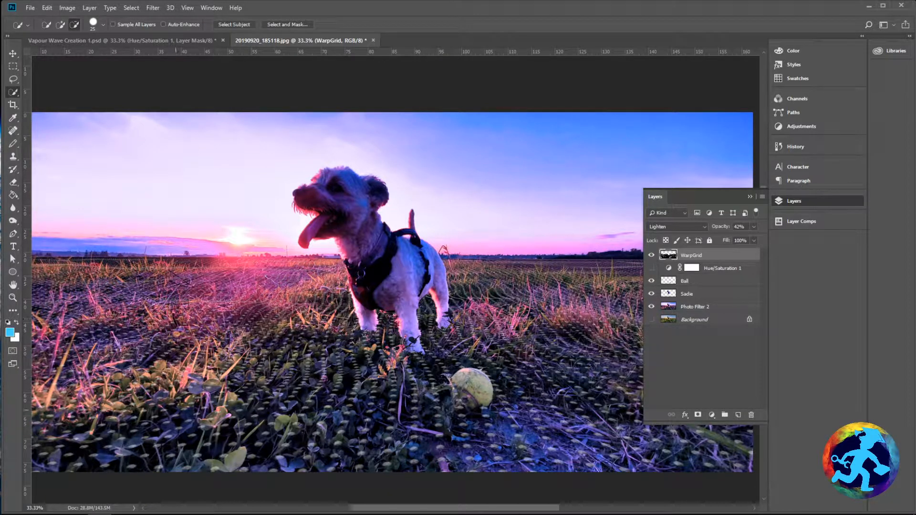
key("alt+Tab")
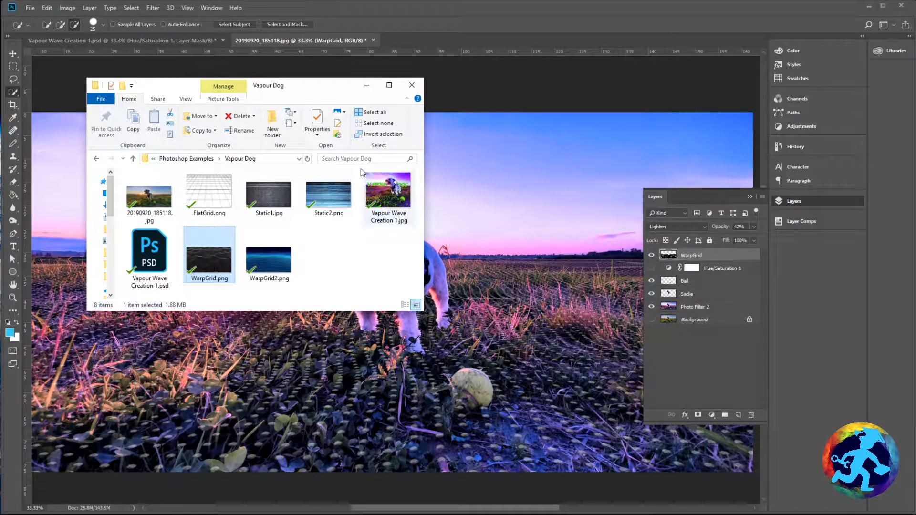
left_click(336, 209)
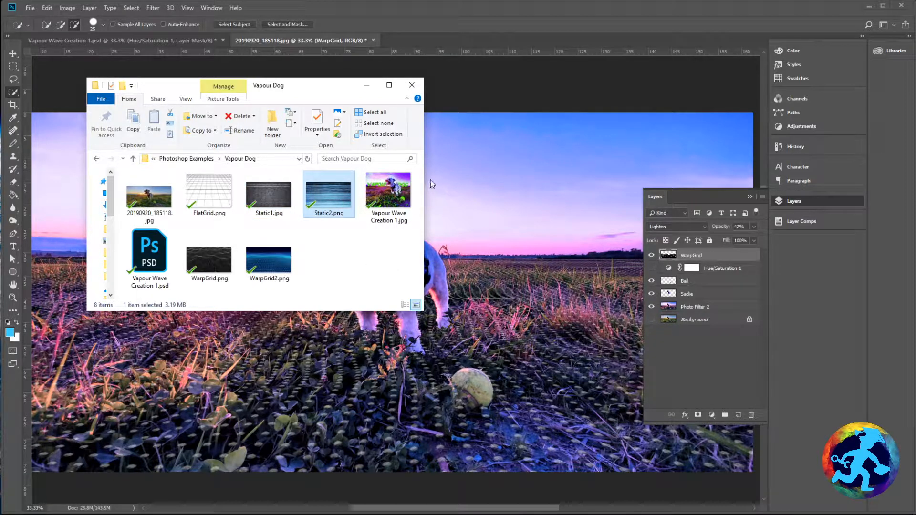
key("Left")
left_click_drag(262, 193, 463, 167)
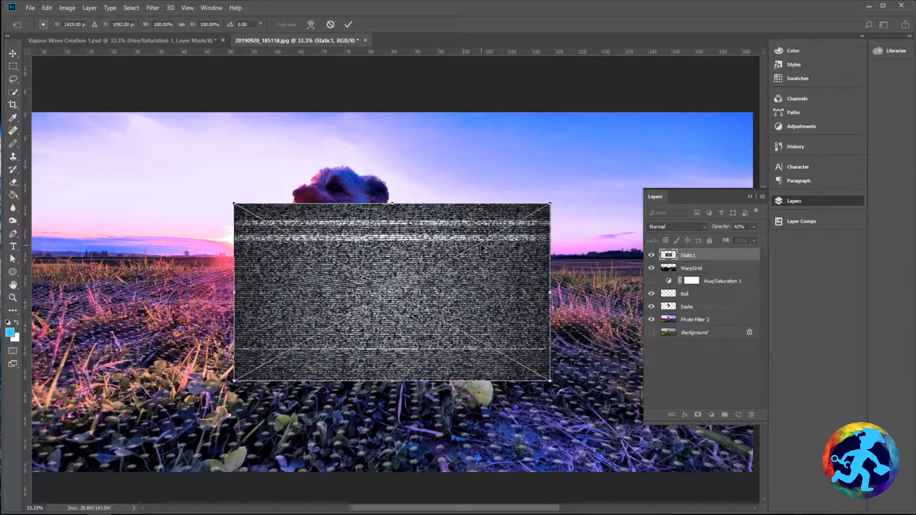
Stretch the placed Static1 image across the photo's full width over the sky, to about 250% width and 96% height
scroll(481, 248, "down", 1)
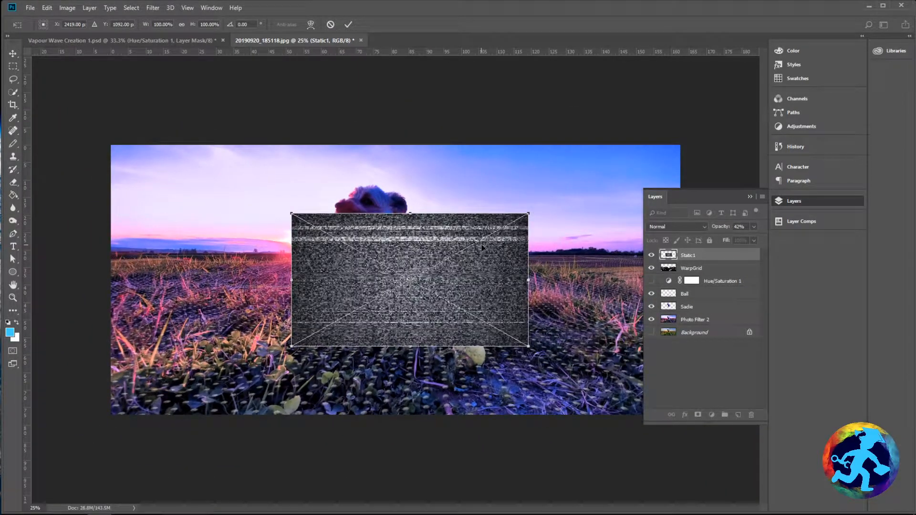
left_click_drag(522, 217, 647, 153)
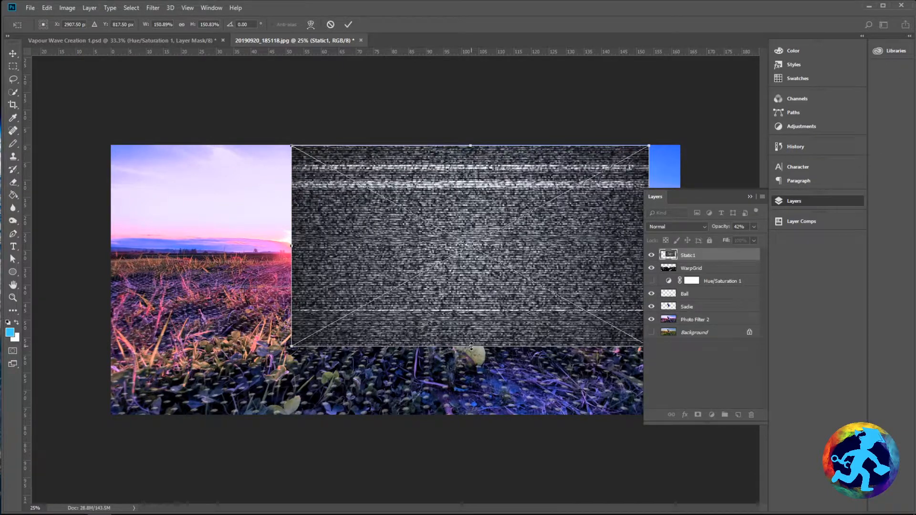
left_click_drag(473, 351, 471, 266)
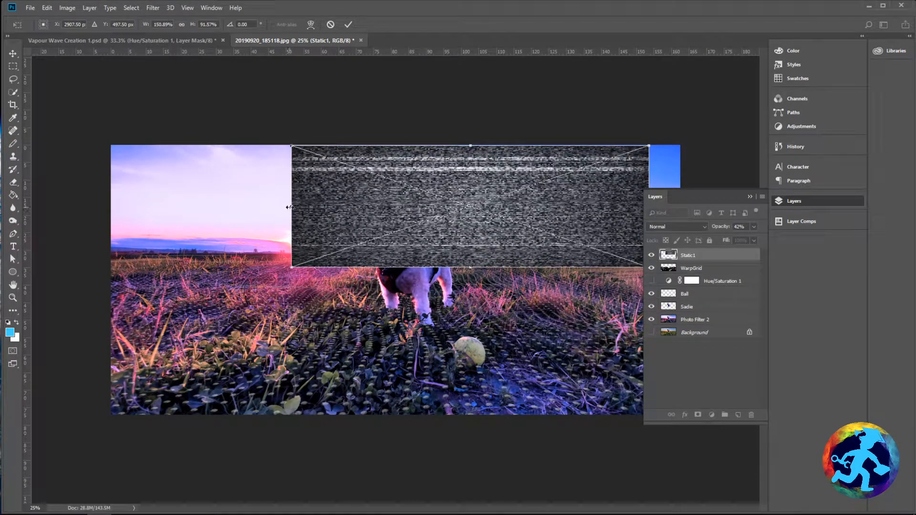
left_click_drag(290, 207, 94, 206)
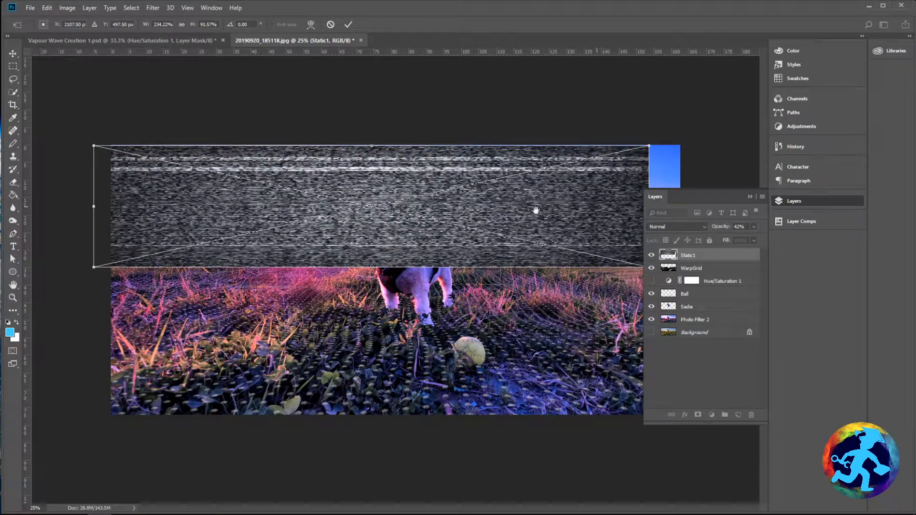
left_click(751, 197)
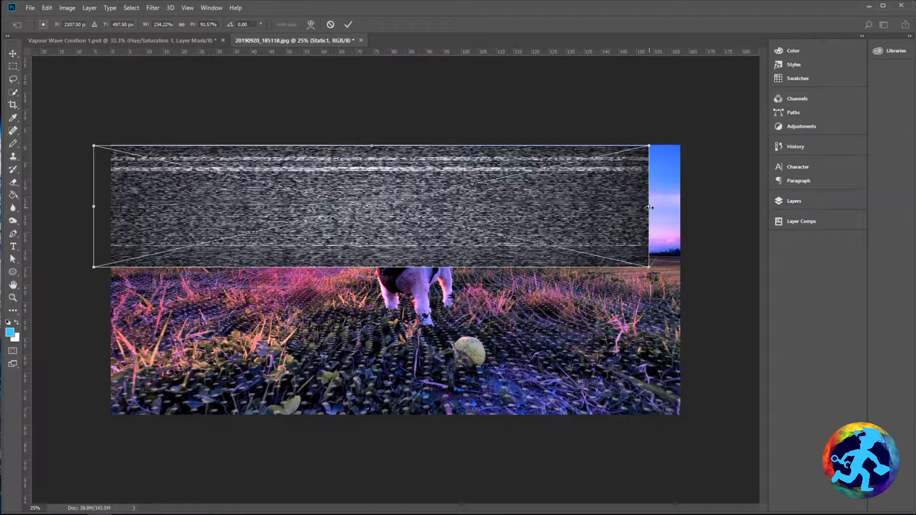
left_click_drag(650, 208, 687, 207)
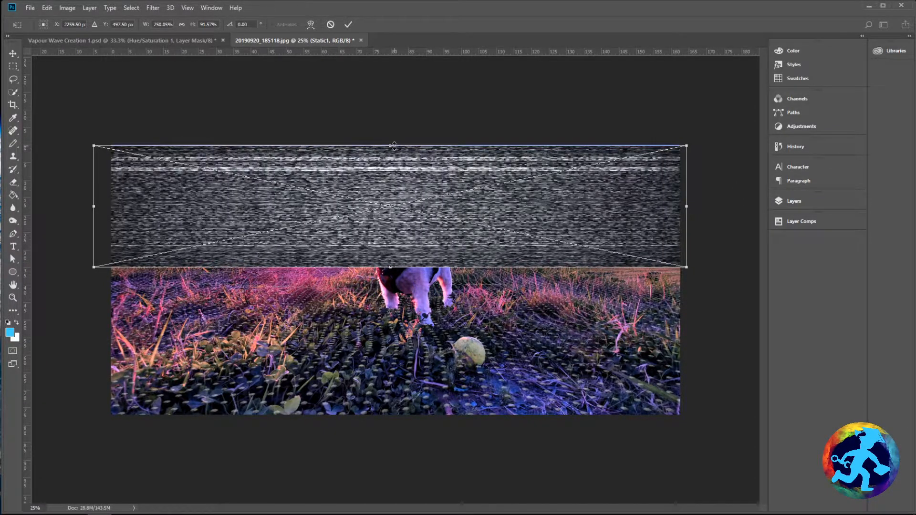
left_click_drag(394, 146, 393, 141)
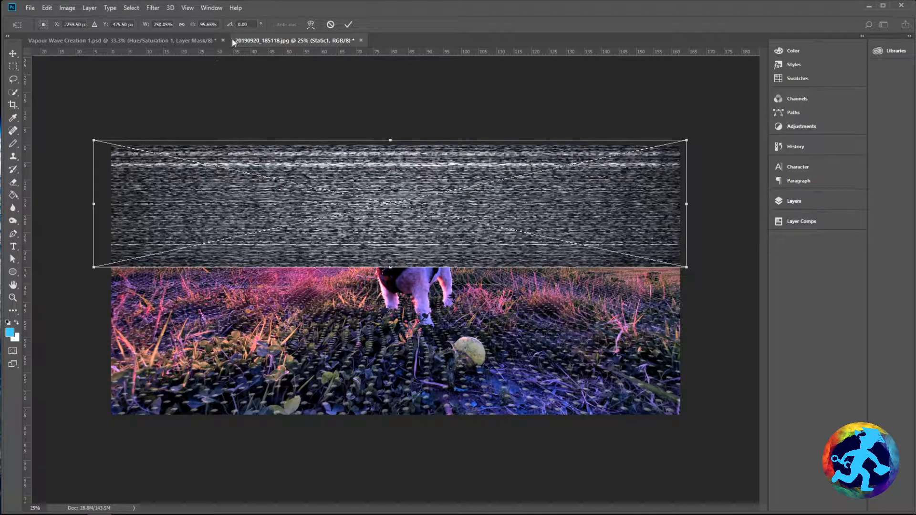
Move the collapsed Layers panel below Layer Comps in the panel dock and check that it opens there
left_click(208, 8)
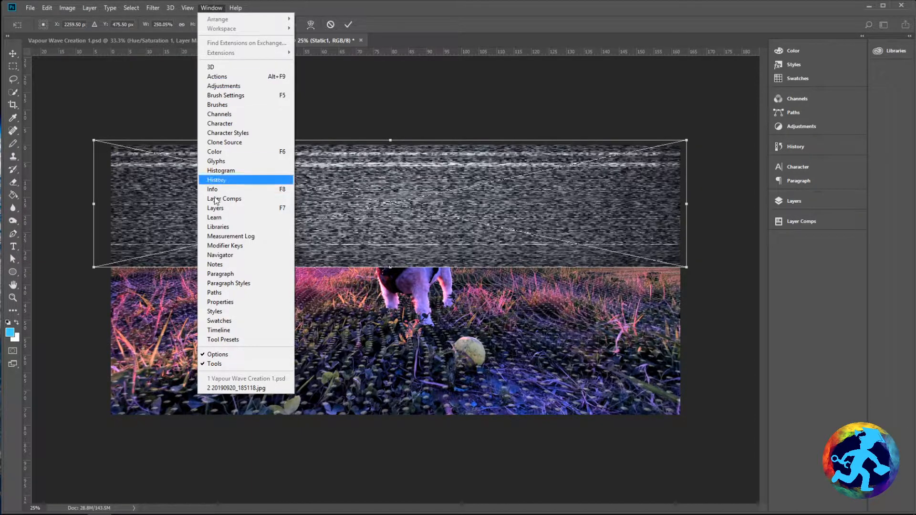
left_click(454, 80)
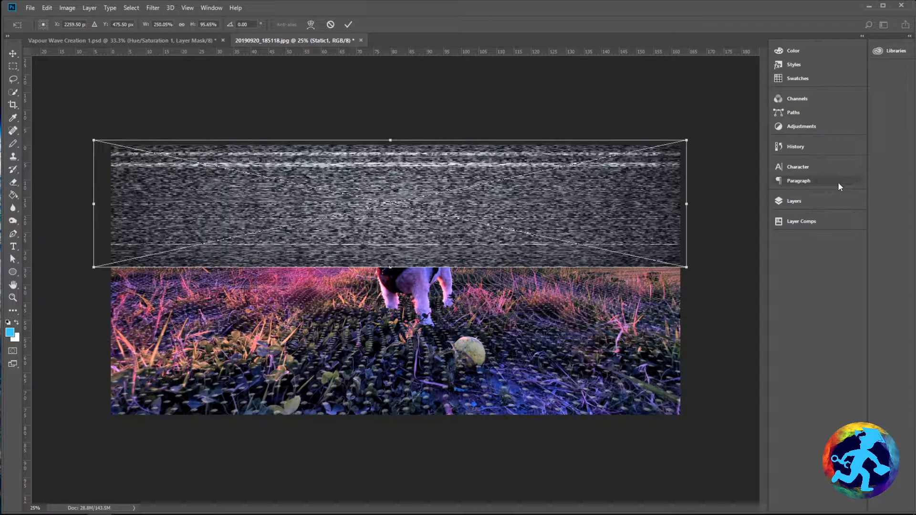
left_click(797, 201)
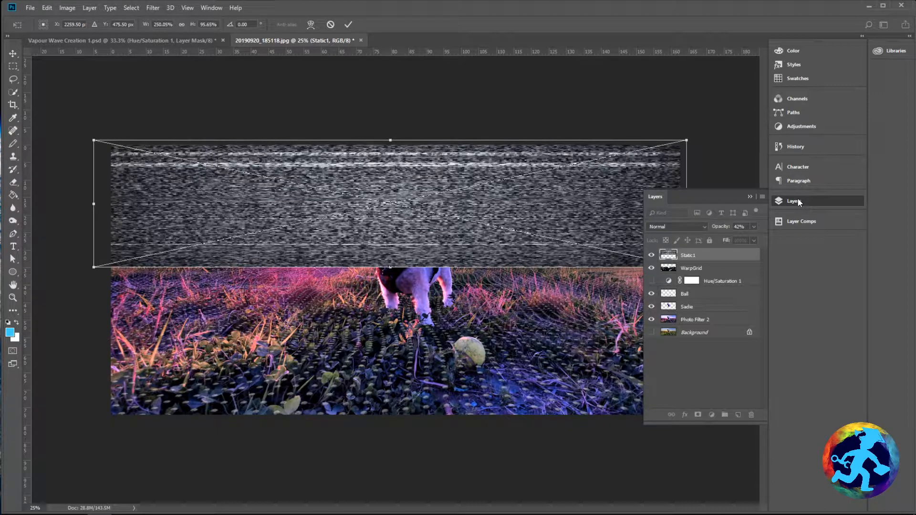
left_click(750, 197)
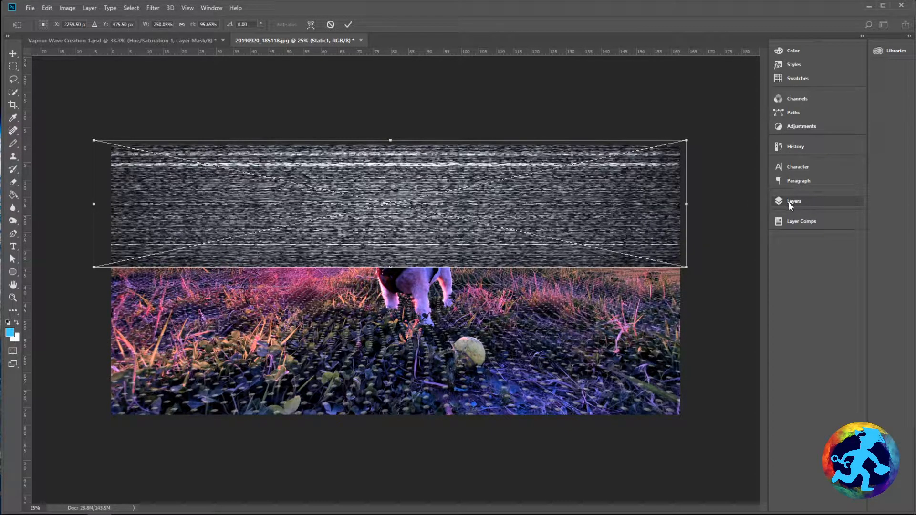
left_click_drag(788, 202, 792, 237)
left_click(806, 221)
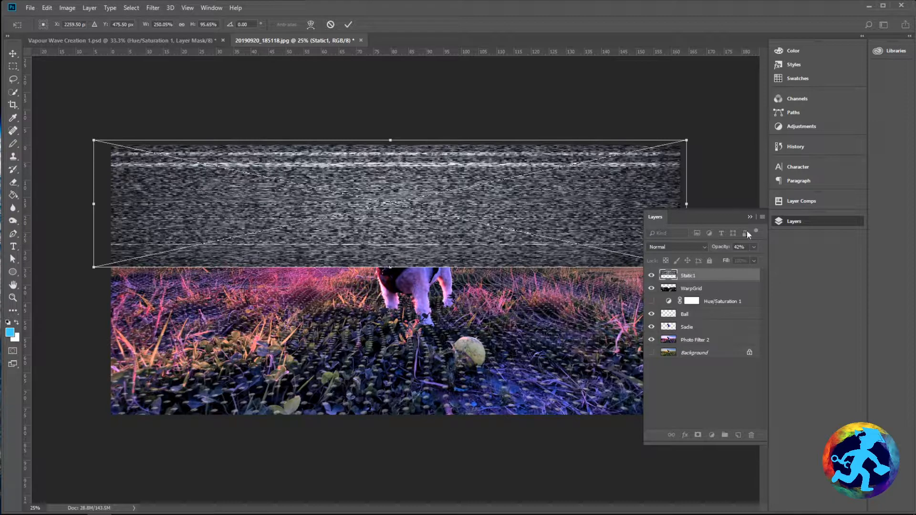
left_click(751, 217)
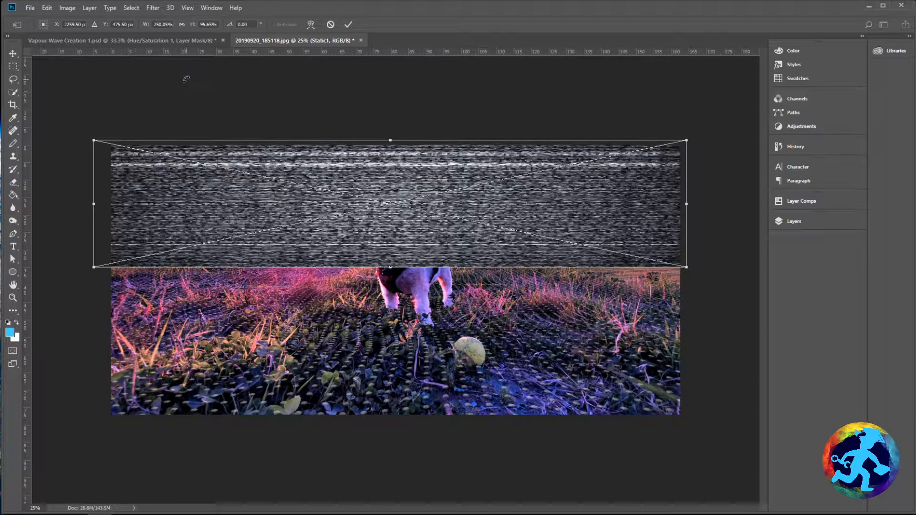
left_click(211, 7)
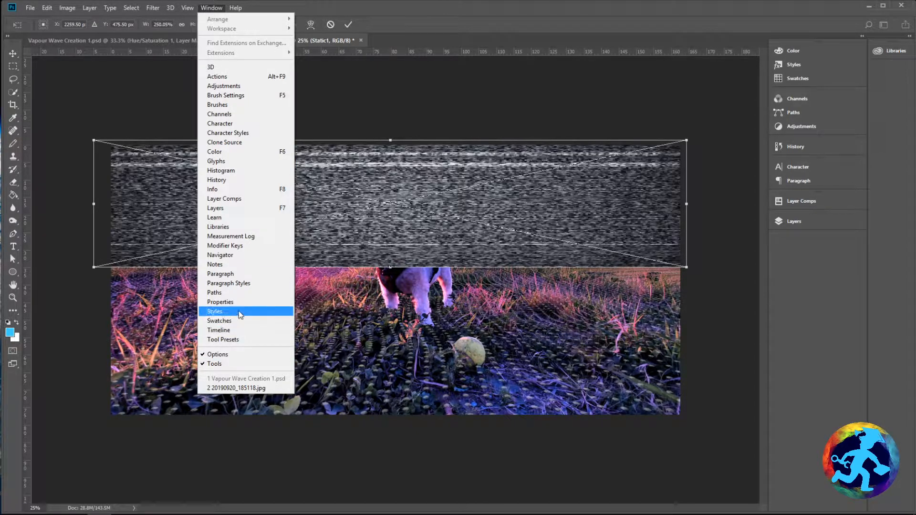
left_click(838, 239)
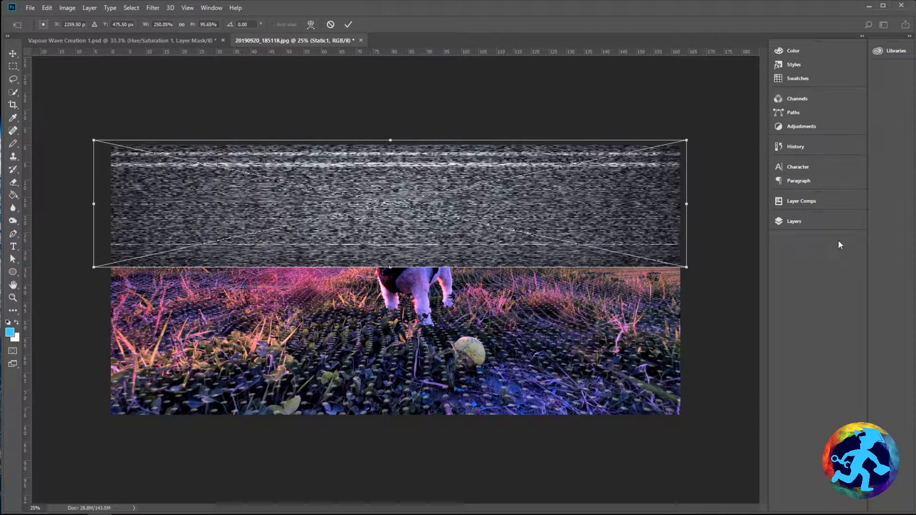
left_click(802, 168)
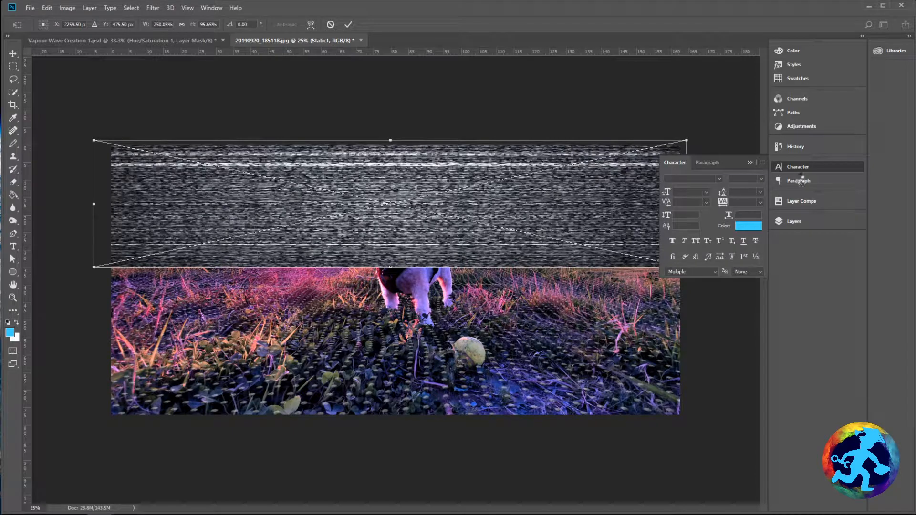
left_click(799, 180)
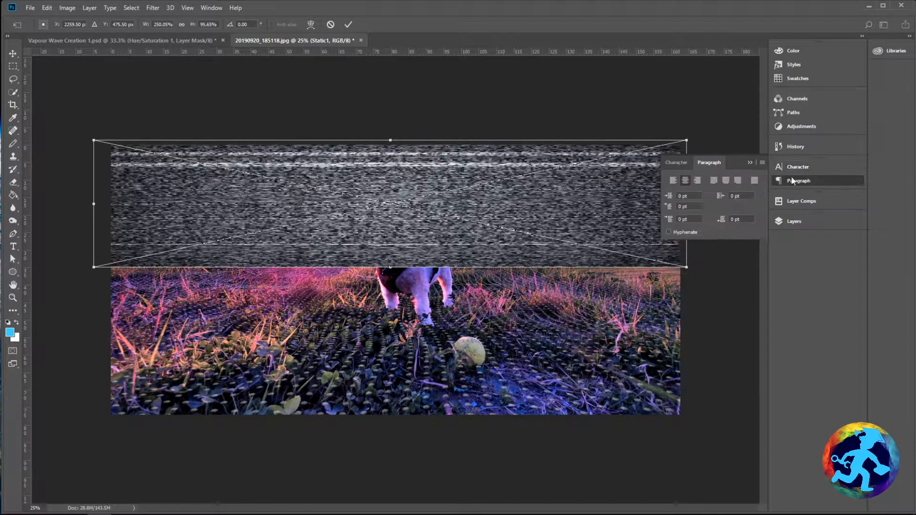
left_click(792, 179)
left_click(211, 8)
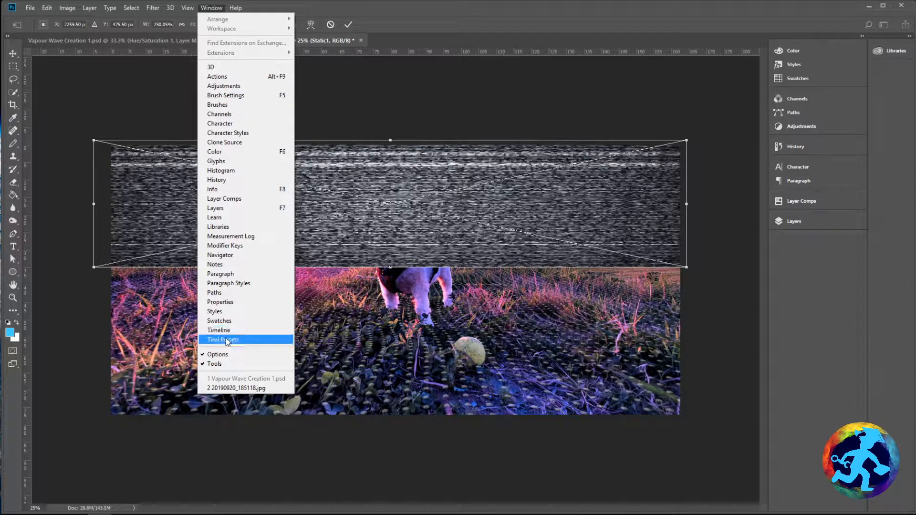
left_click(399, 121)
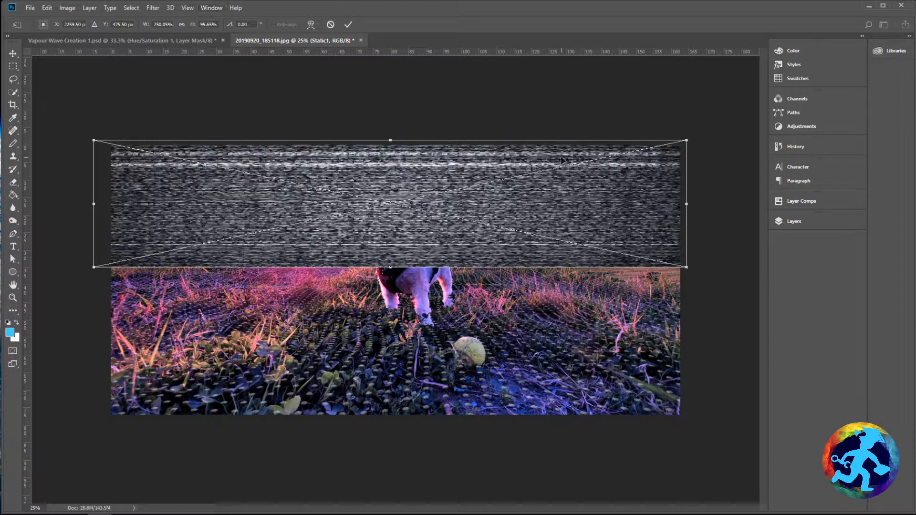
Resize and reposition Static1 so its upper edge sits just above the photo, with a height of about 106%
left_click(799, 222)
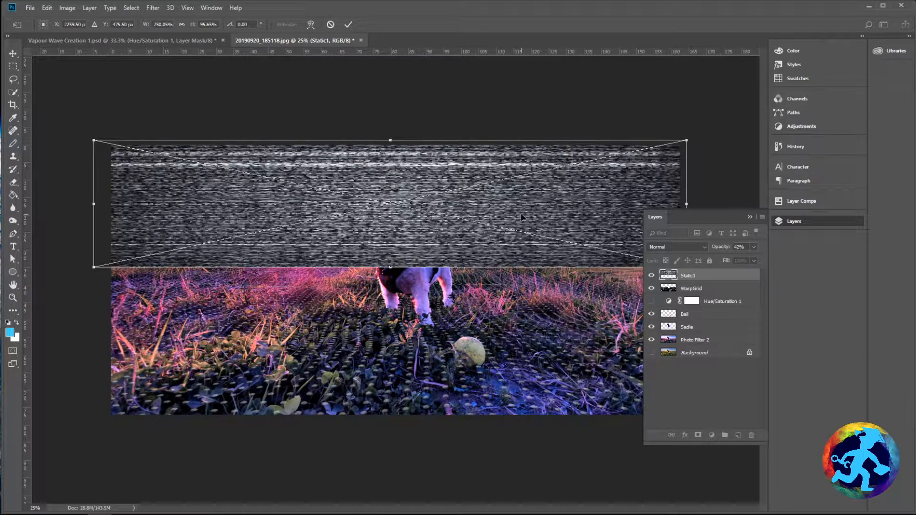
left_click_drag(394, 263, 396, 440)
left_click_drag(416, 385, 398, 246)
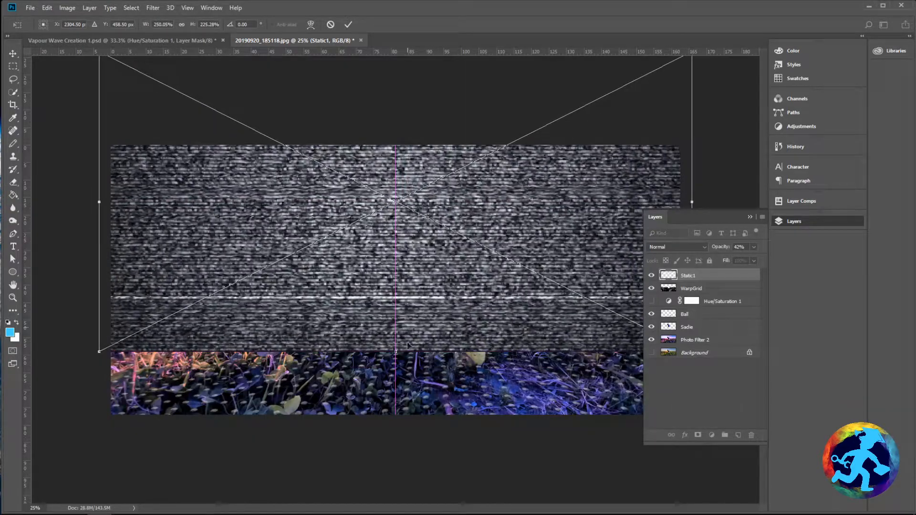
left_click_drag(398, 350, 396, 191)
left_click_drag(394, 159, 392, 239)
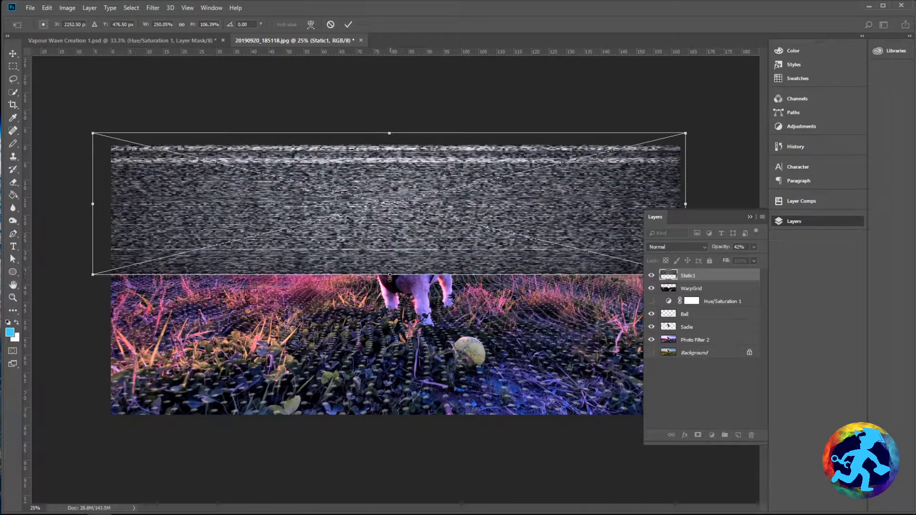
Try stretching Static1 over the entire photo to about 240% height and examine the static texture up close
left_click_drag(394, 275, 390, 453)
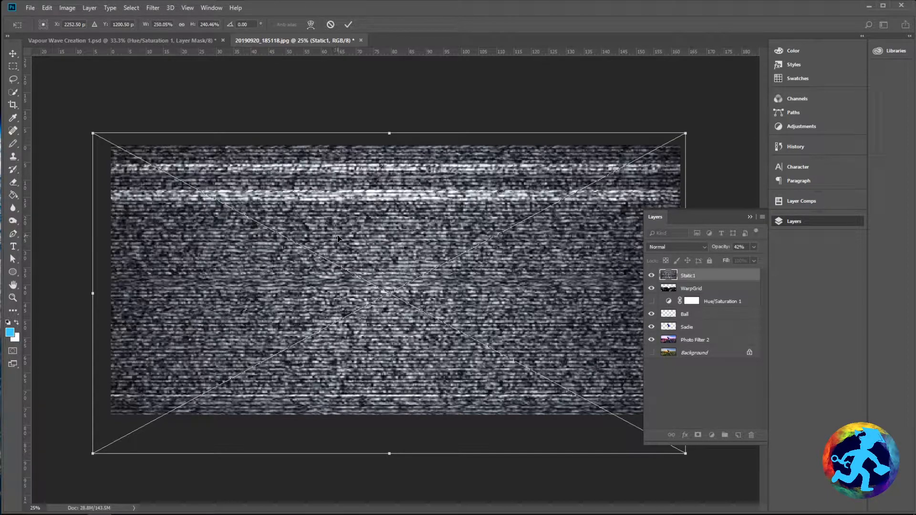
key("ctrl+plus")
key("ctrl+plus")
key("ctrl+plus")
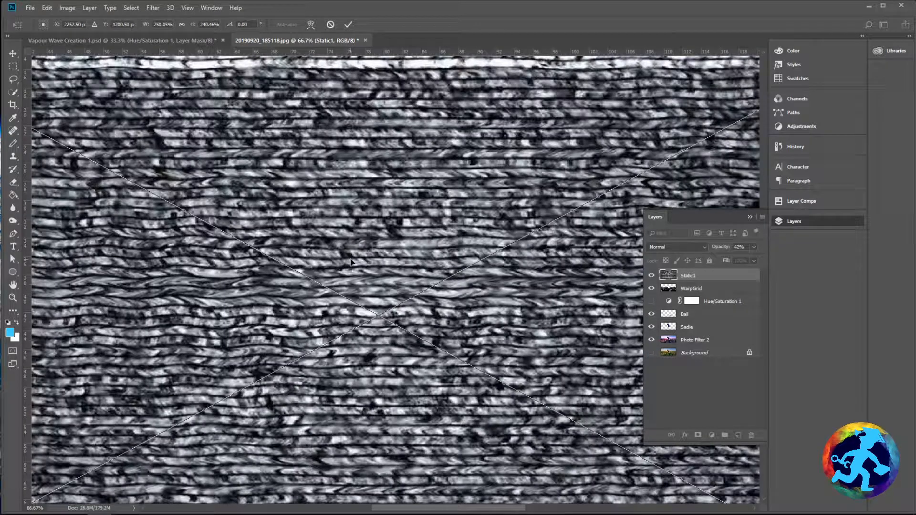
key("ctrl+minus")
key("ctrl+minus")
key("ctrl+minus")
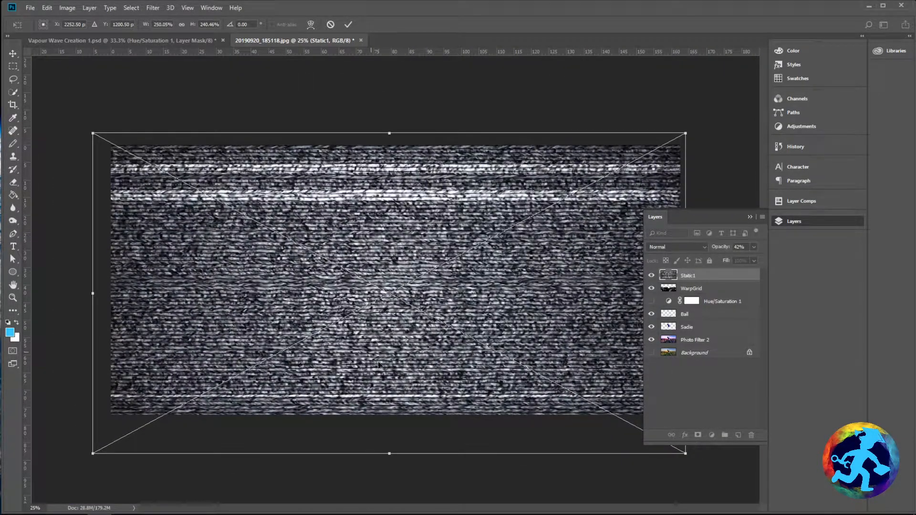
Reduce Static1 to about 122% height so it ends below the horizon, commit the placement and set its blend mode to Overlay
left_click_drag(390, 454, 359, 297)
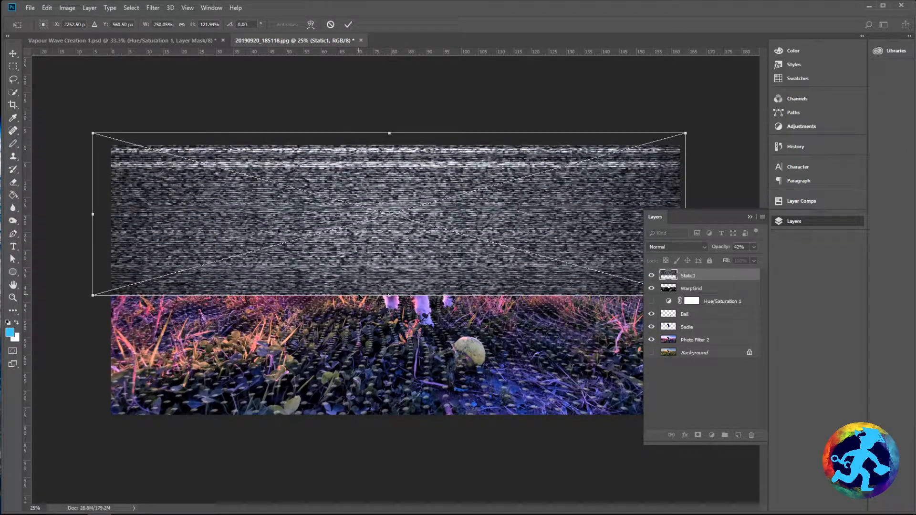
key("Return")
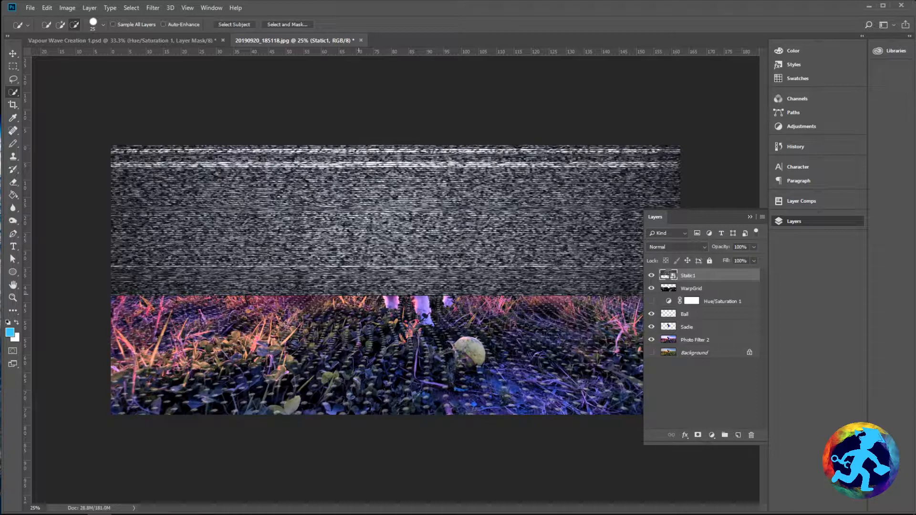
left_click(672, 244)
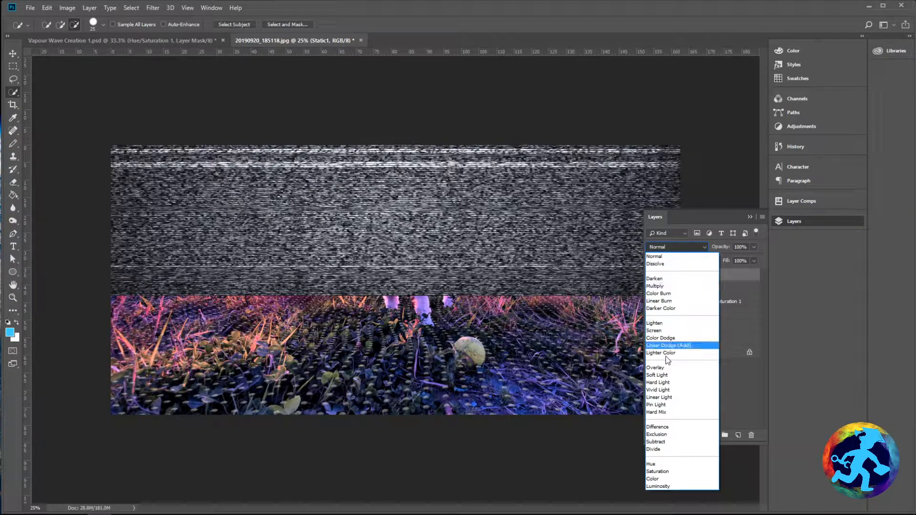
left_click(666, 369)
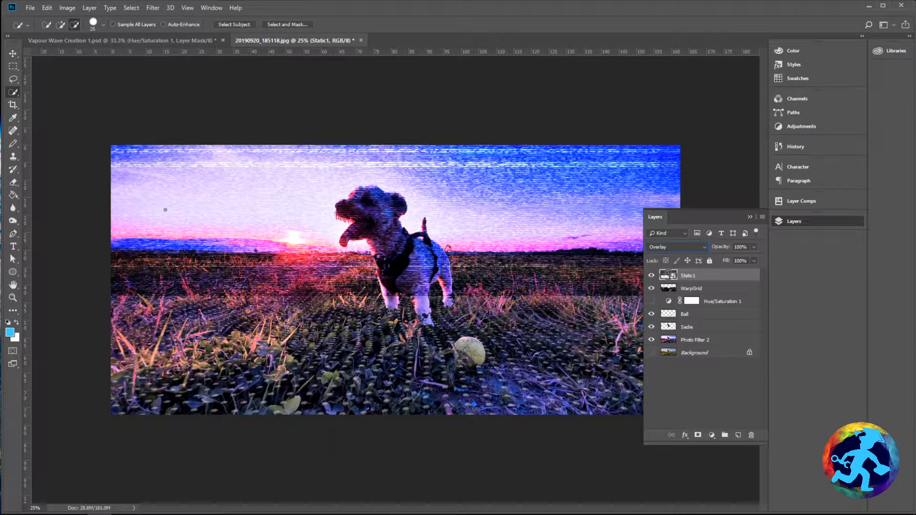
left_click(673, 247)
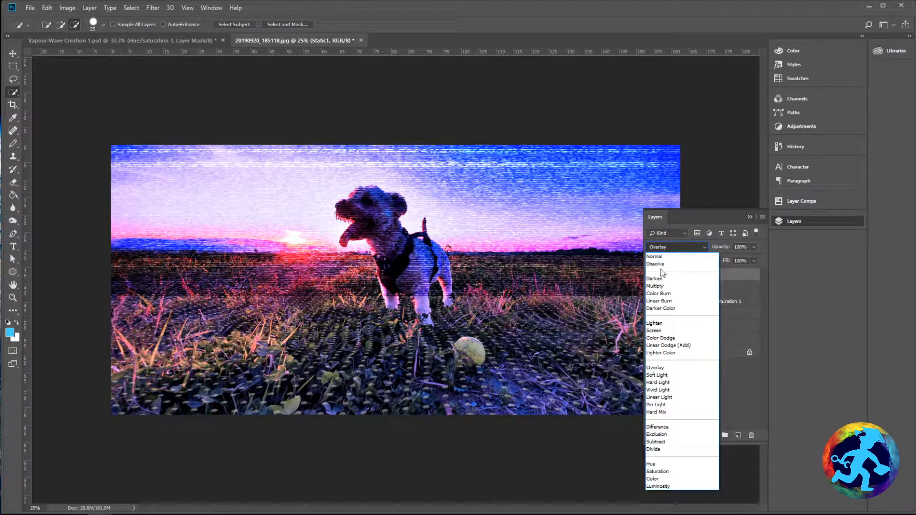
left_click(699, 223)
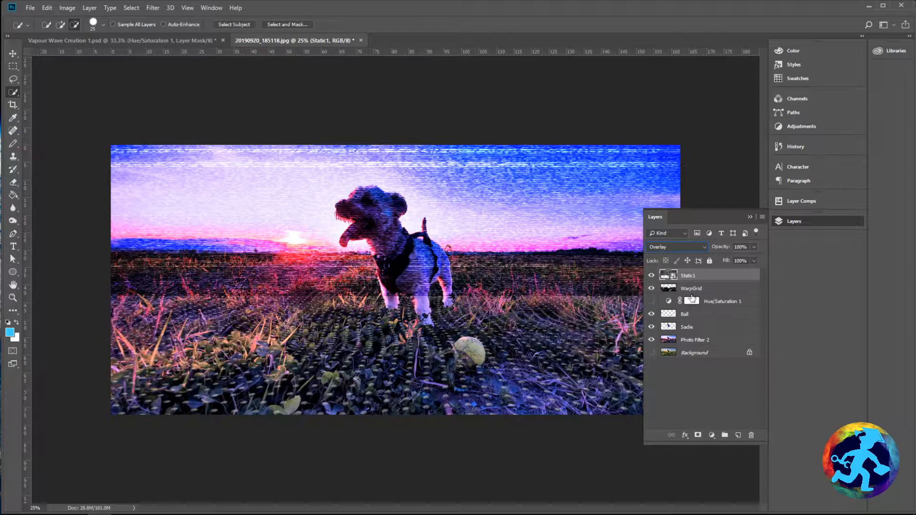
Move the Sadie layer above Static1 and compare the dog with that layer hidden and shown
left_click(694, 328)
left_click_drag(696, 330, 692, 270)
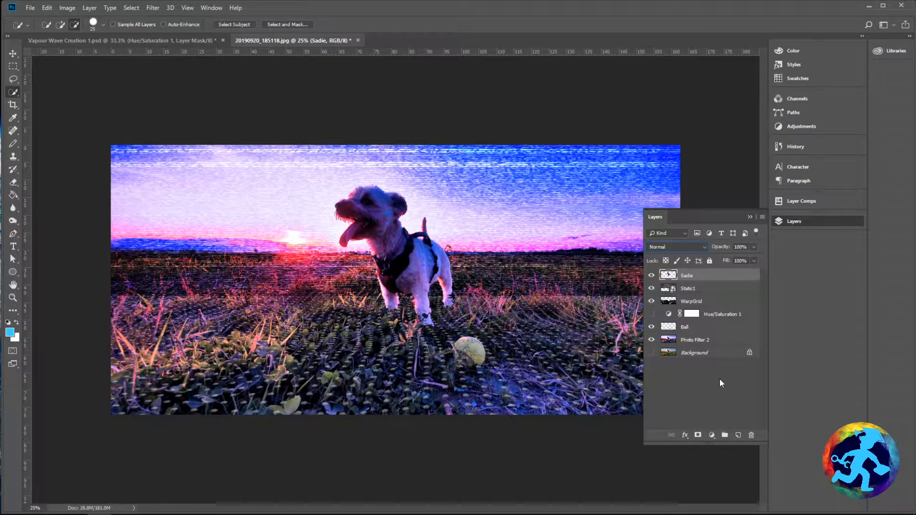
left_click(651, 275)
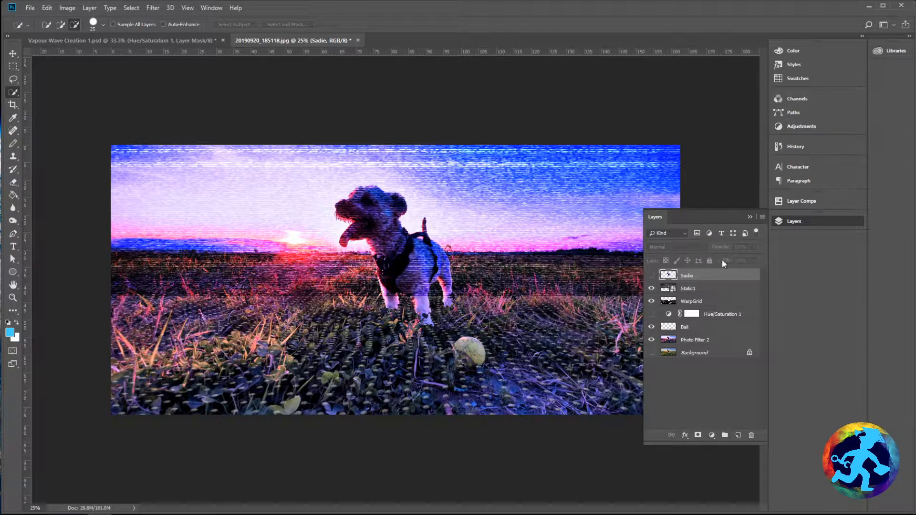
left_click(651, 276)
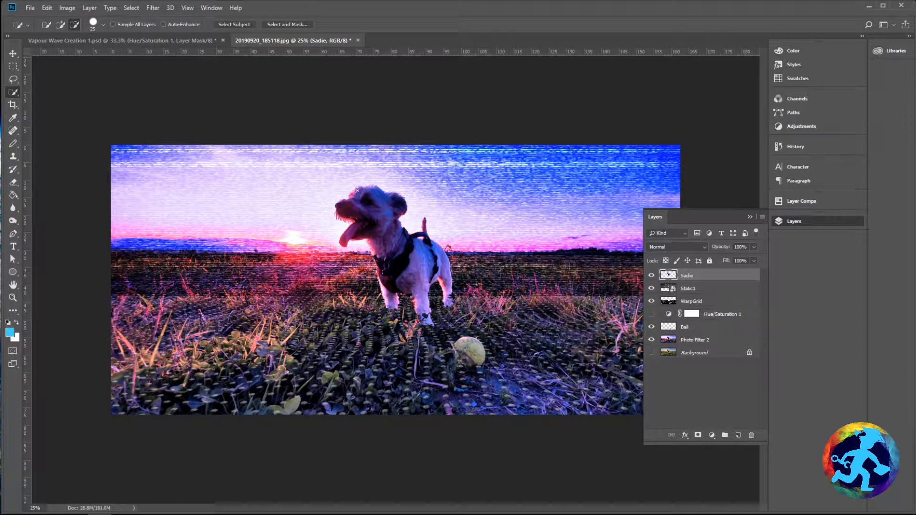
View the Vapour Wave Creation 1.psd document as a reference for the static effect
left_click(145, 38)
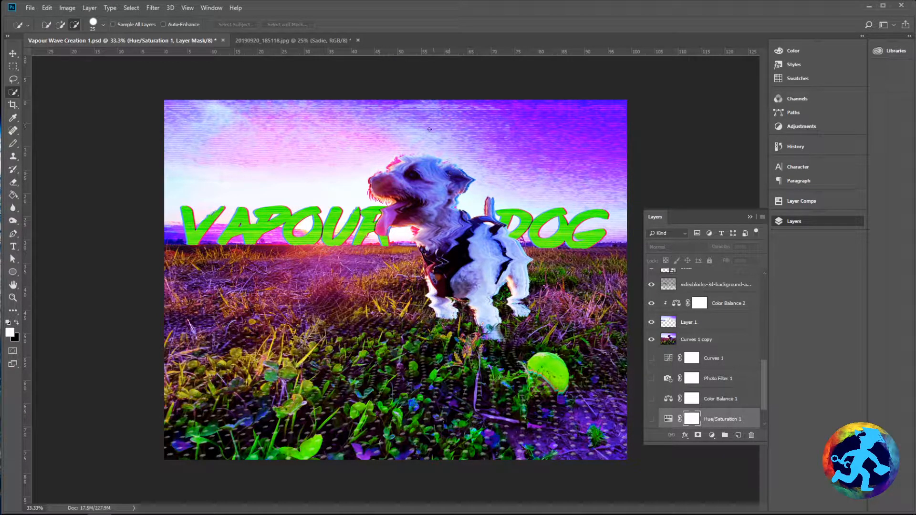
Return to the 20190920_185118.jpg document and compare the photo with the Static1 layer hidden and shown
left_click(286, 41)
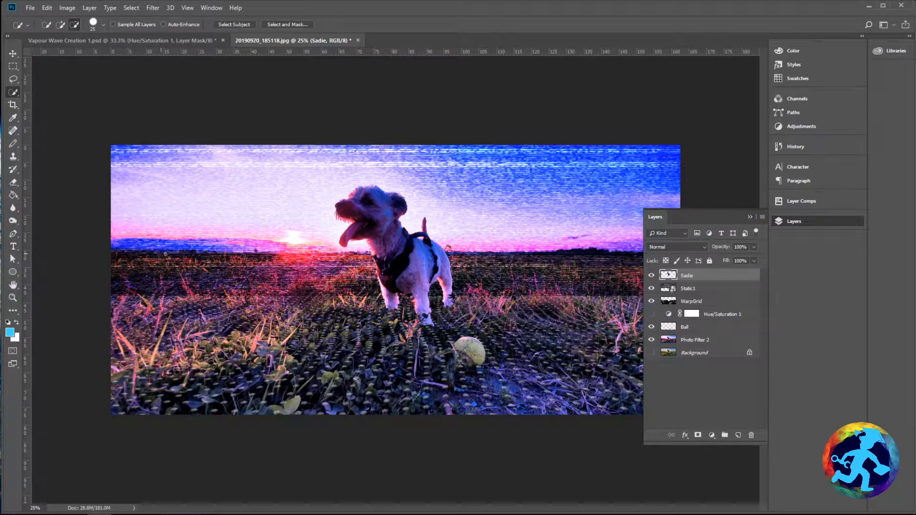
left_click(651, 287)
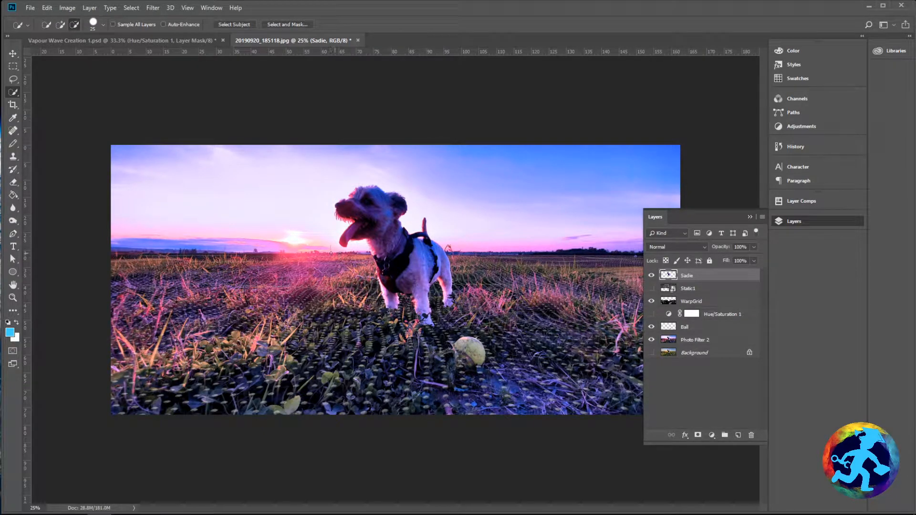
left_click(651, 288)
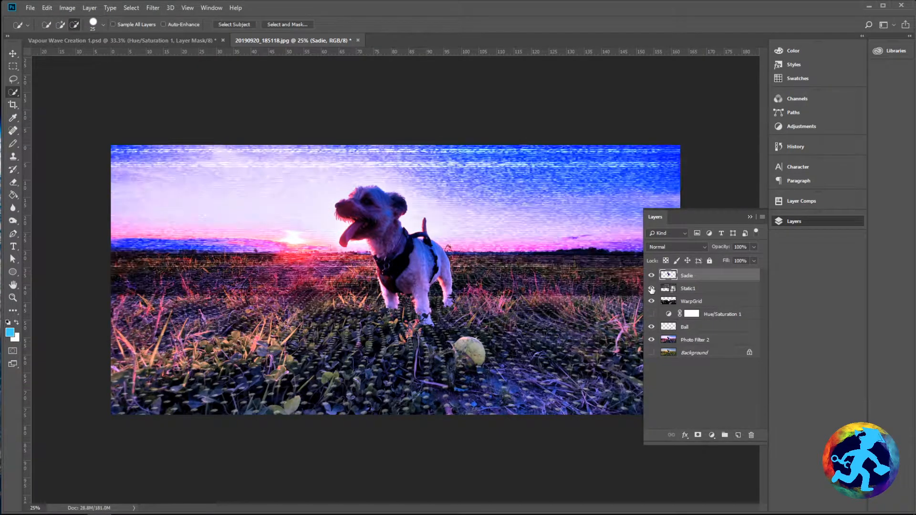
Make Photo Filter 2 the active layer and compare the composition with that layer hidden and shown
left_click(693, 288)
left_click(692, 339)
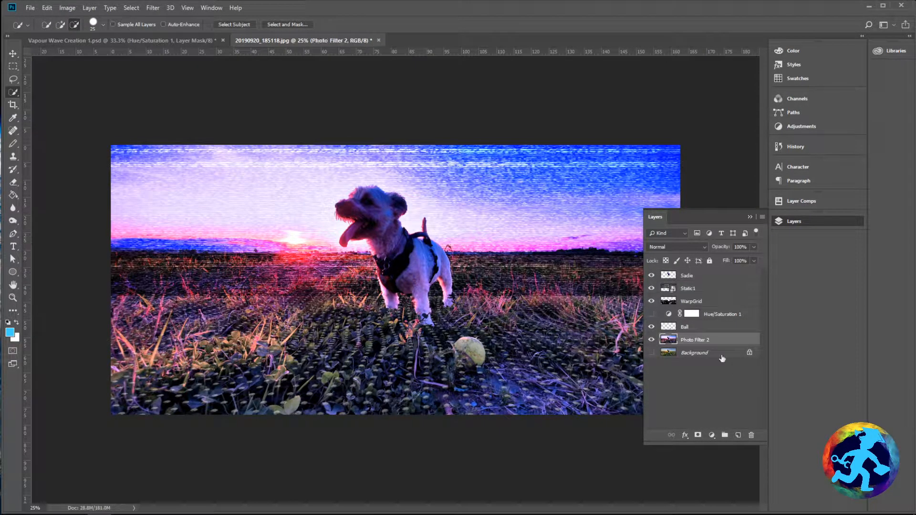
left_click(652, 340)
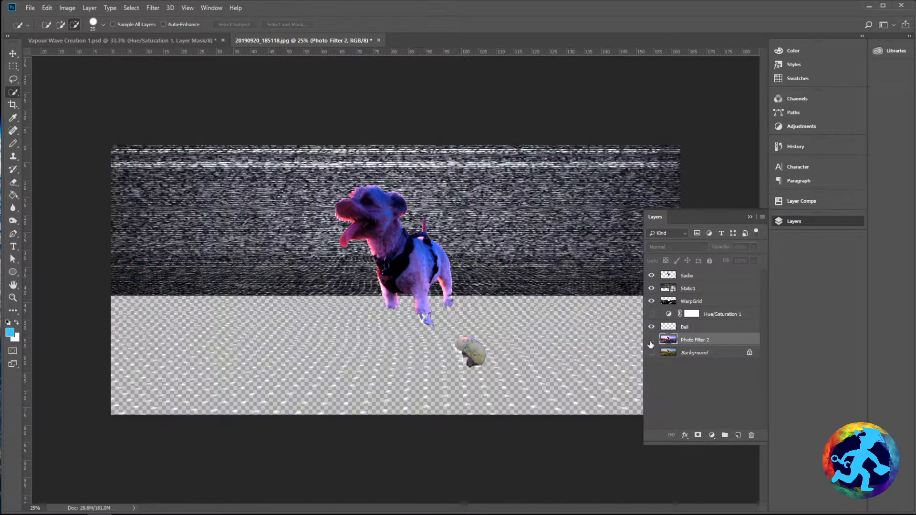
left_click(652, 340)
left_click(652, 341)
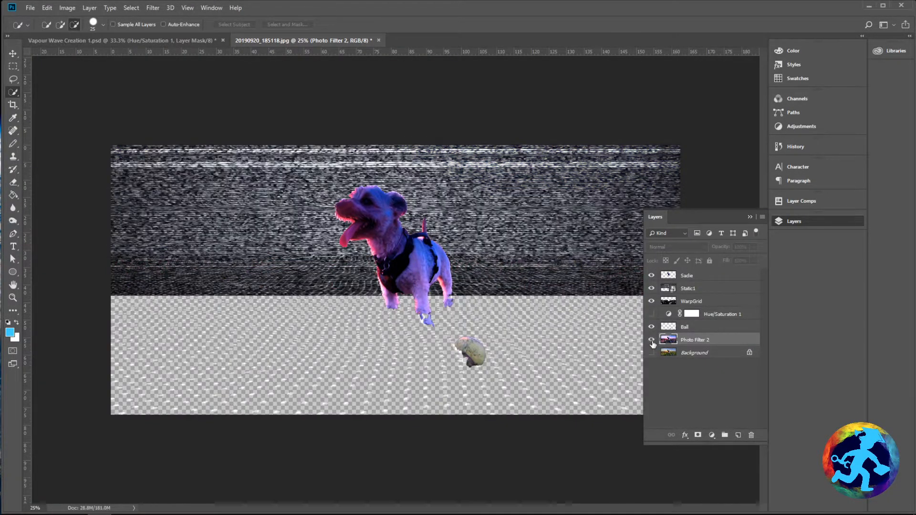
left_click(652, 340)
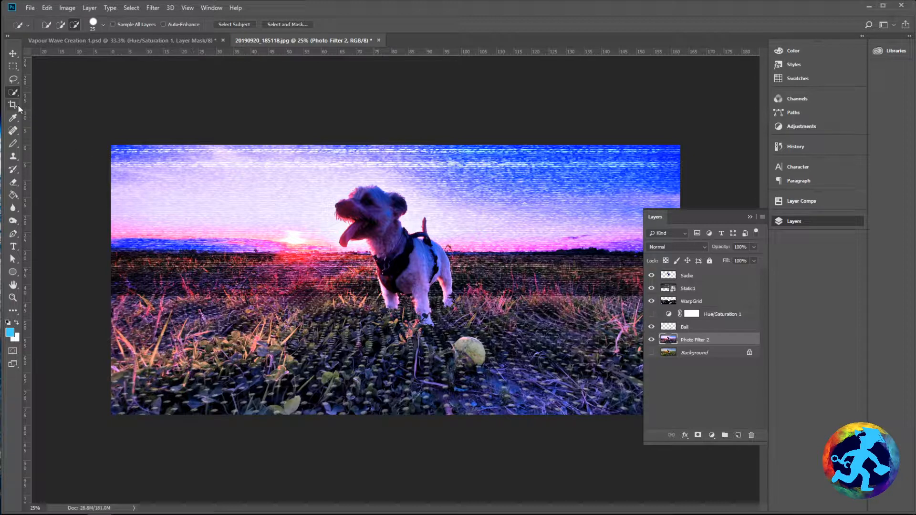
Set the Quick Selection tool to add to the selection with a brush size of 139 px
left_click(60, 25)
left_click(103, 24)
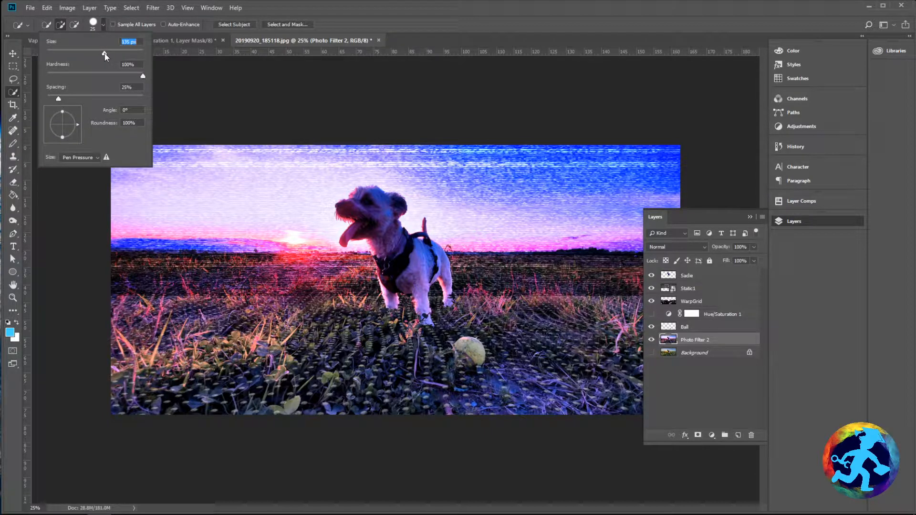
left_click_drag(105, 54, 106, 53)
left_click(282, 2)
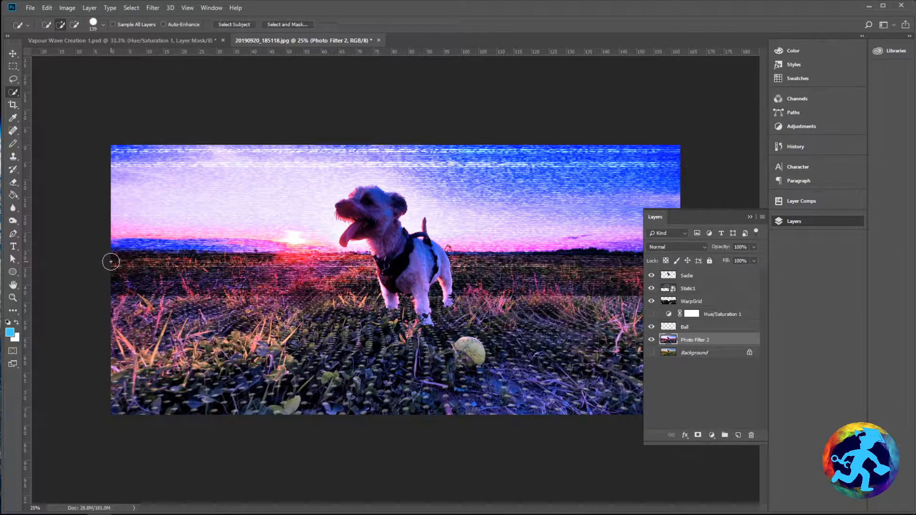
Hide the Static1 layer and quick-select the strip of ground just below the horizon across the photo's width on Photo Filter 2
left_click(651, 340)
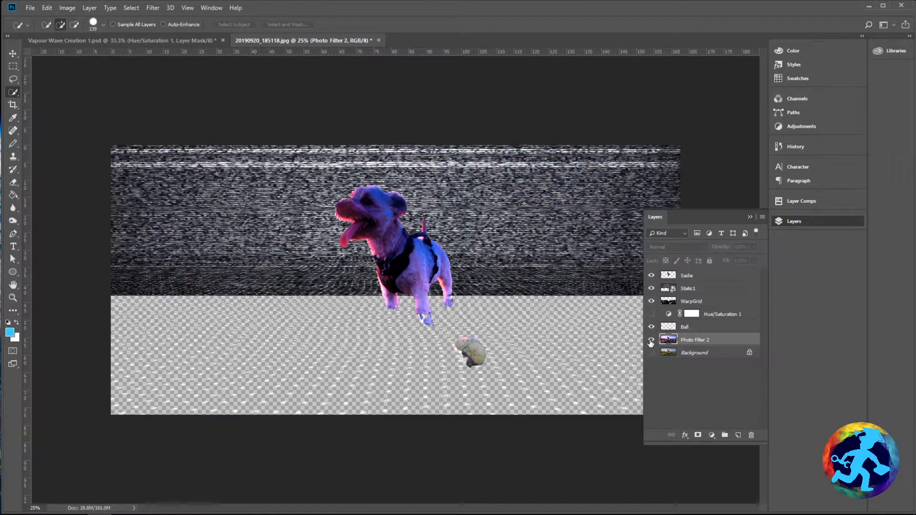
left_click(651, 339)
left_click(651, 288)
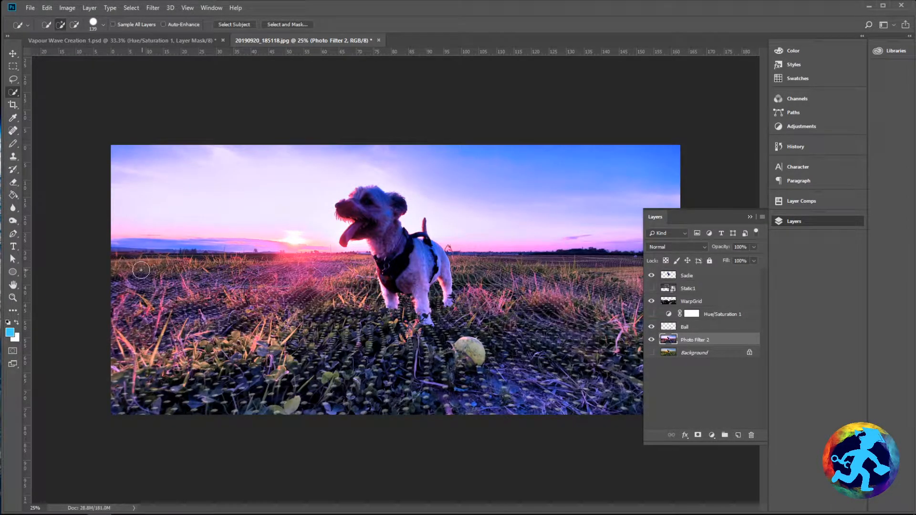
key("ctrl+plus")
key("ctrl+plus")
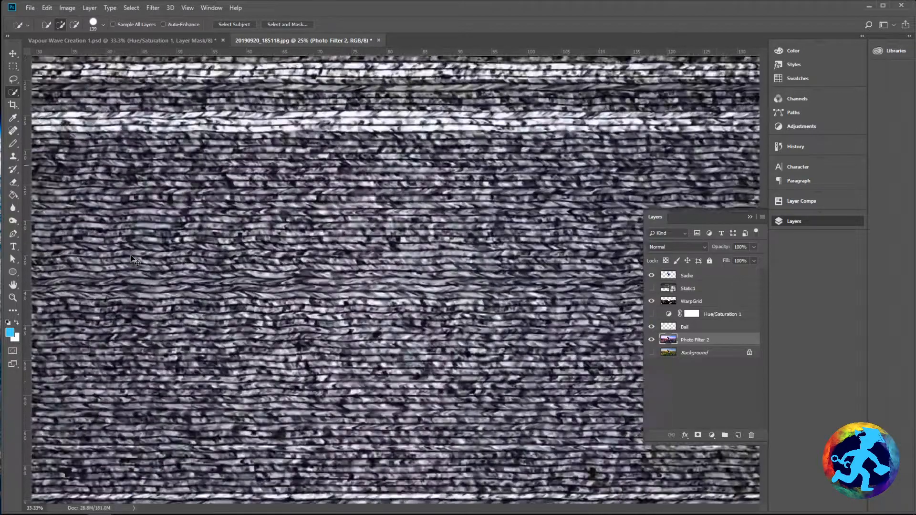
key("ctrl+plus")
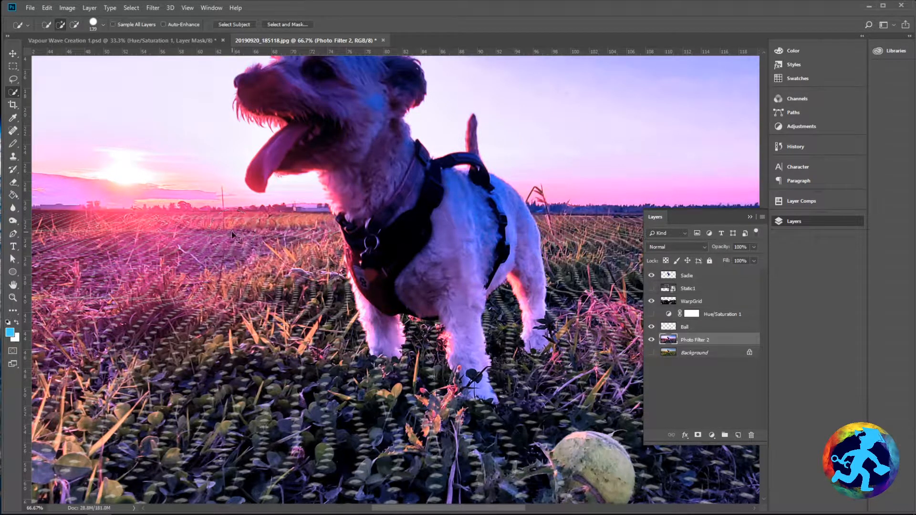
scroll(233, 236, "down", 3)
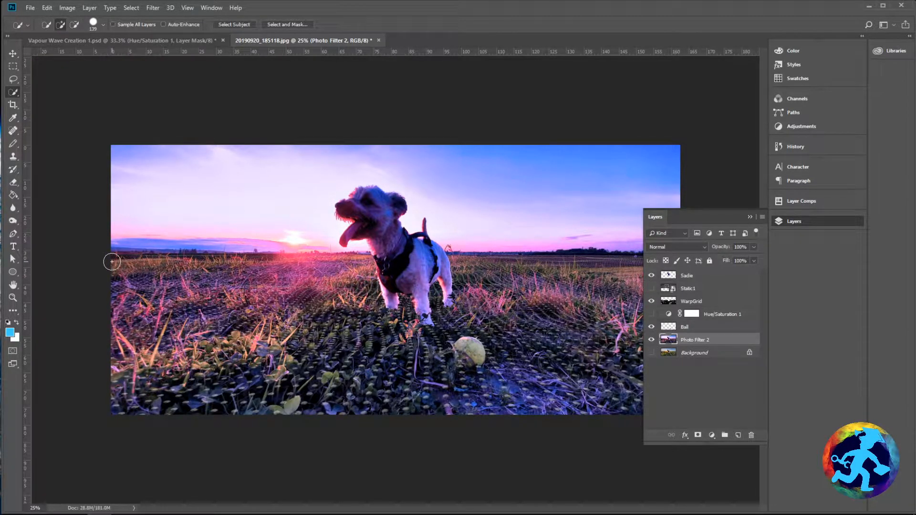
mouse_move(112, 262)
left_mouse_down()
mouse_move(279, 273)
mouse_move(423, 264)
mouse_move(713, 271)
left_mouse_up()
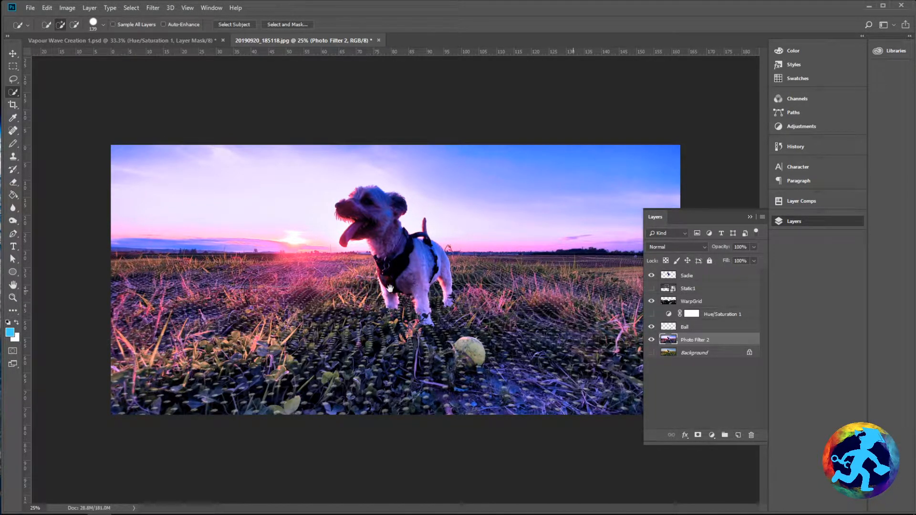
Subtract the sky and treeline along the horizon near the sun from the ground selection
key("ctrl+plus")
key("ctrl+plus")
key("ctrl+plus")
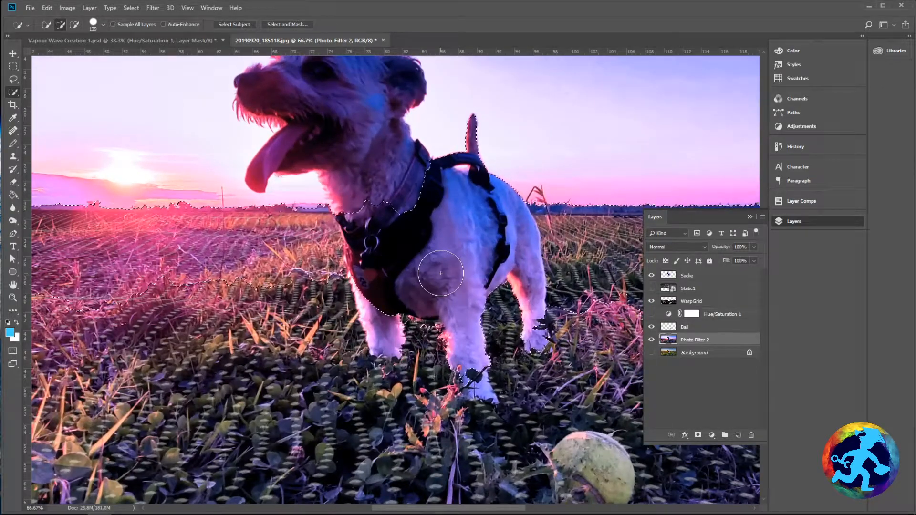
left_click_drag(107, 218, 506, 255)
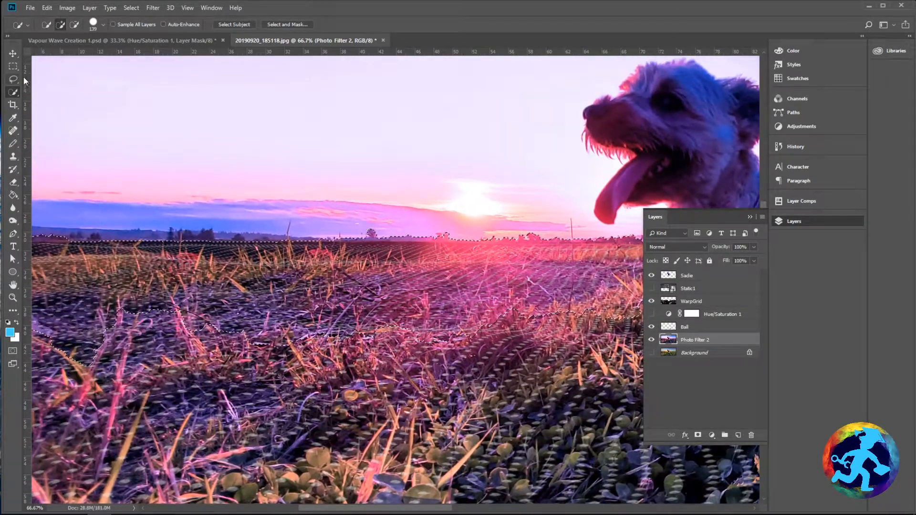
left_click(76, 24)
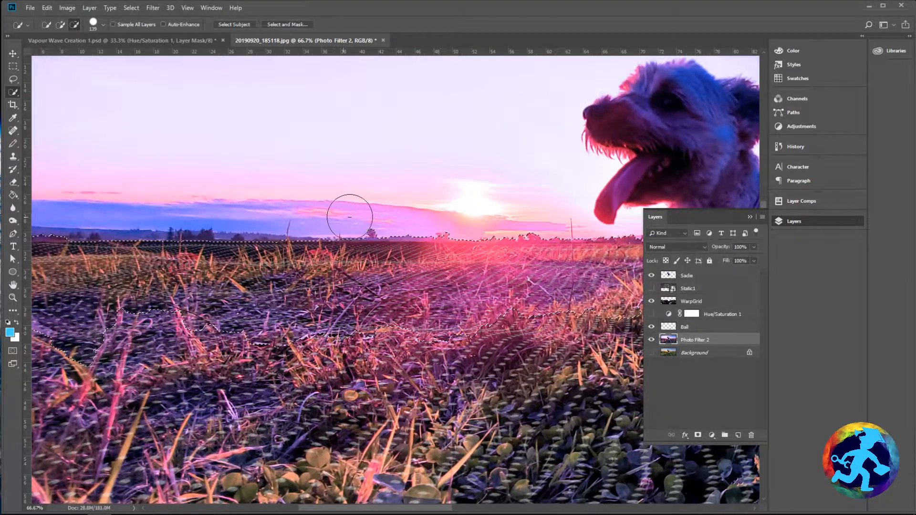
left_click_drag(380, 218, 551, 213)
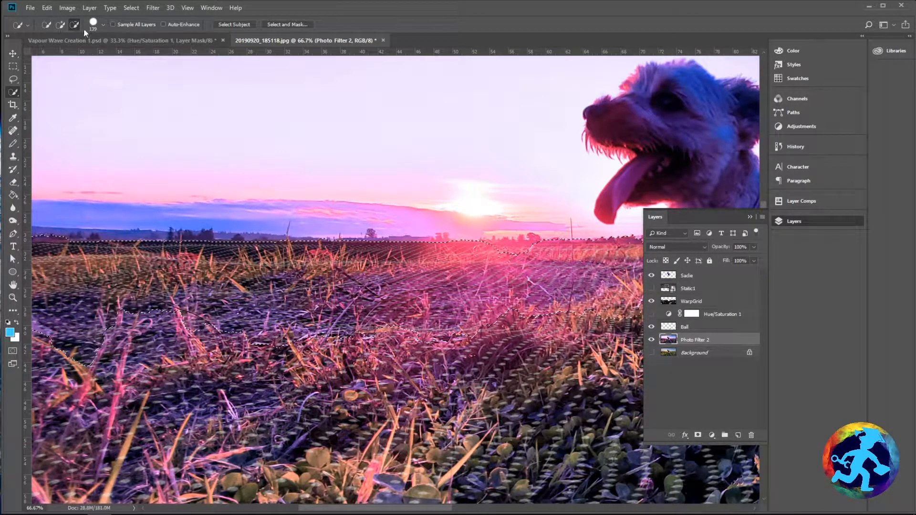
Add the ground below the sun to the selection and subtract the area above the horizon at the photo's left edge
left_click(60, 24)
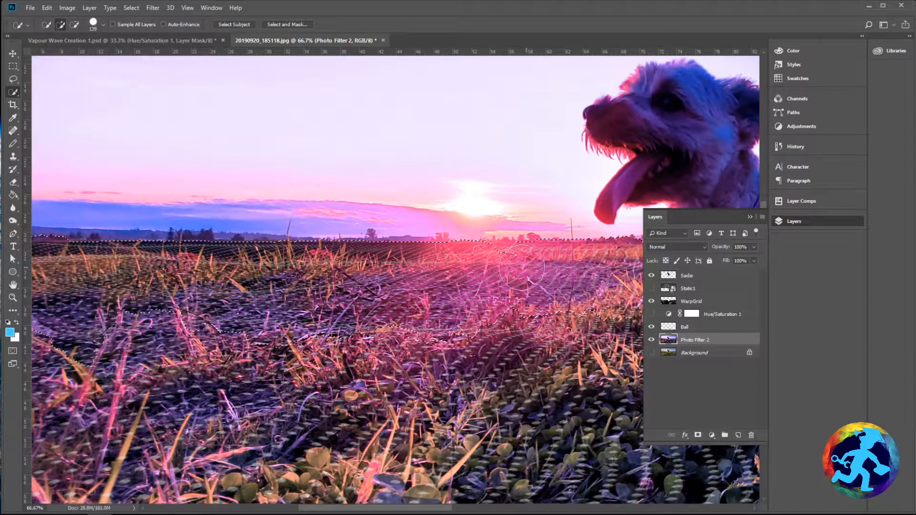
left_click(497, 267)
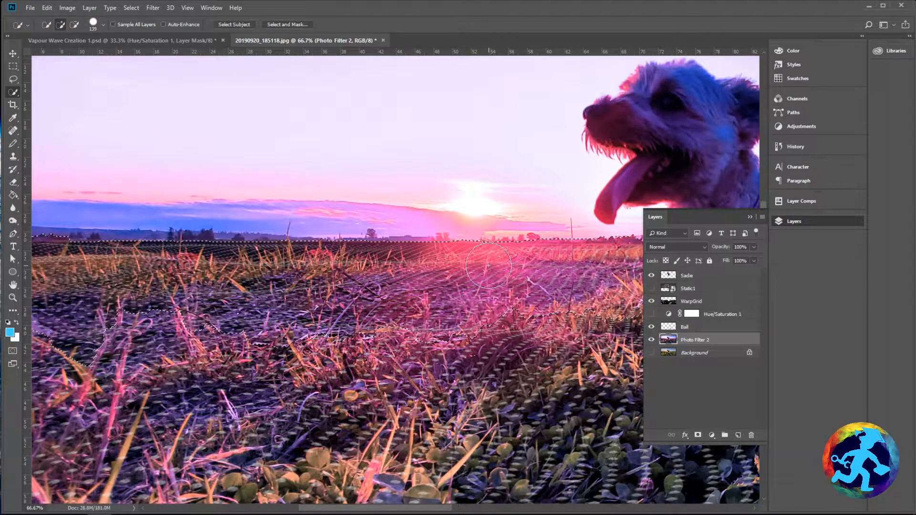
left_click_drag(188, 294, 460, 313)
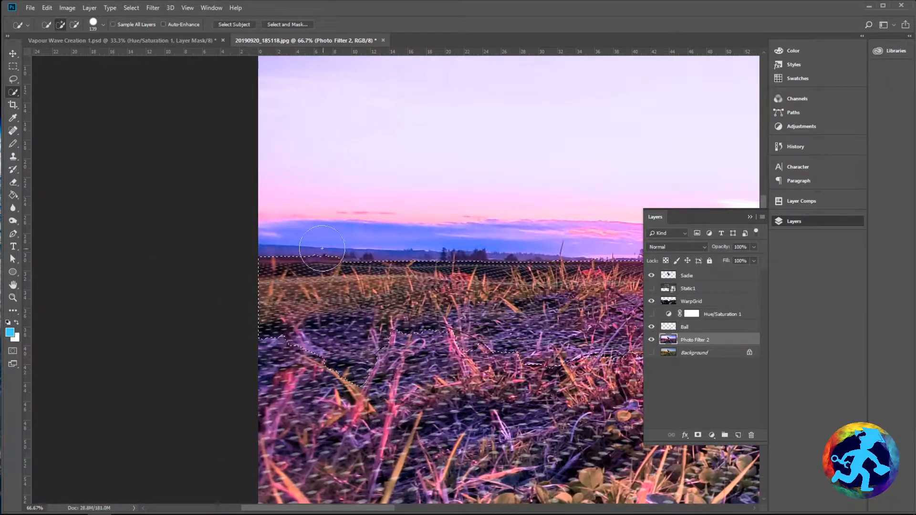
left_click(74, 24)
left_click_drag(336, 237, 314, 234)
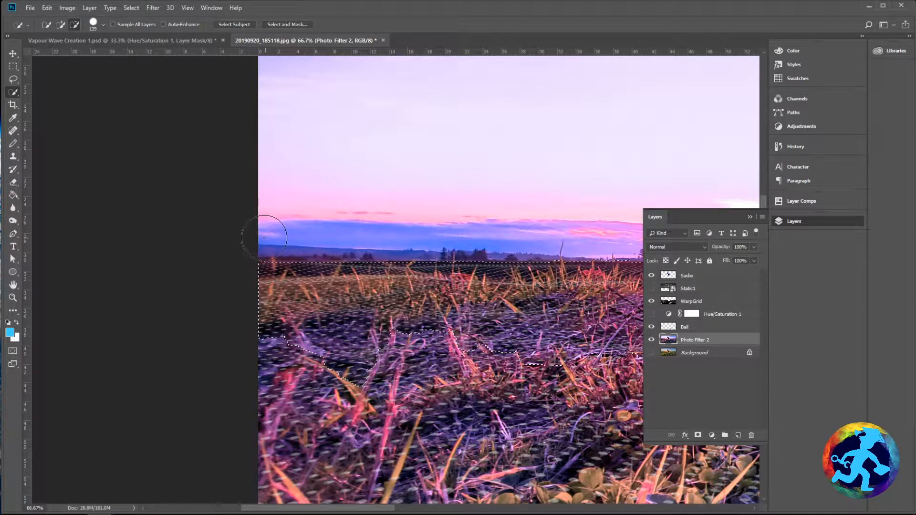
Subtract the strip above the horizon from the quick selection, working from the photo's left edge past the dog to the right edge
left_click_drag(549, 307, 84, 304)
left_click_drag(469, 316, 179, 301)
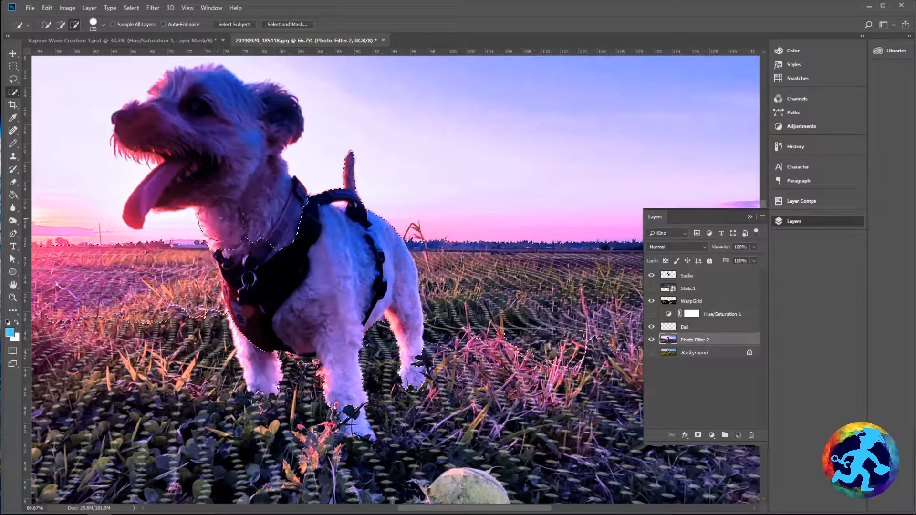
mouse_move(285, 210)
left_mouse_down()
mouse_move(347, 189)
mouse_move(356, 170)
mouse_move(365, 200)
mouse_move(398, 214)
mouse_move(248, 217)
mouse_move(348, 219)
left_mouse_up()
left_click_drag(409, 217, 600, 223)
left_click_drag(610, 192, 291, 166)
mouse_move(298, 204)
left_mouse_down()
mouse_move(409, 195)
mouse_move(618, 203)
mouse_move(448, 186)
left_mouse_up()
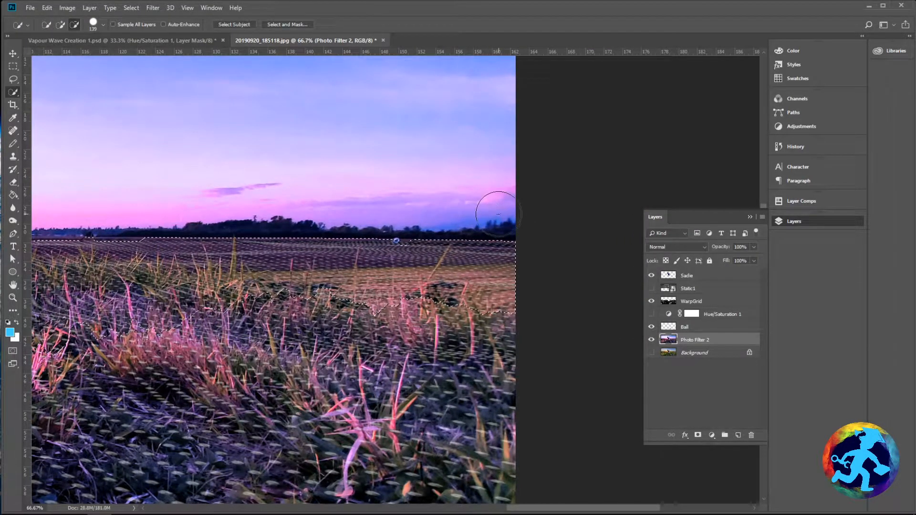
Add the missed grass areas of the field and foreground to the quick selection across the photo's width
left_click(62, 24)
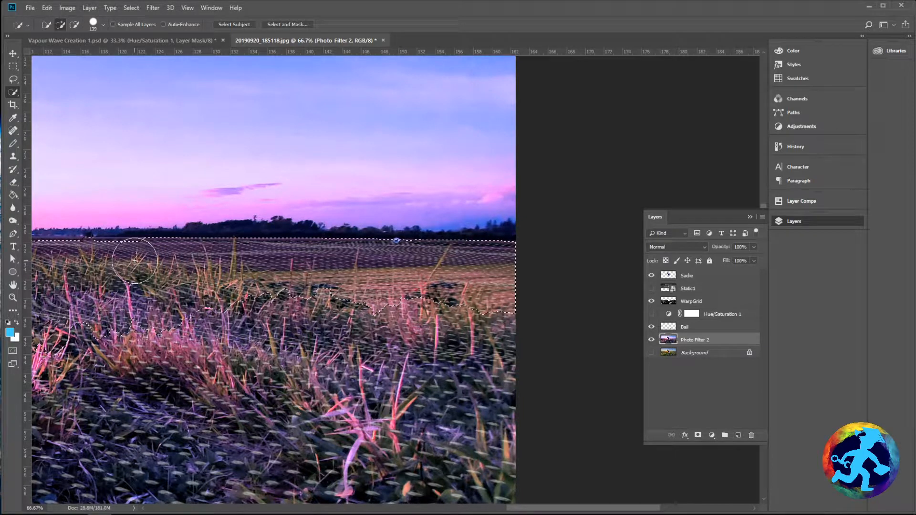
left_click_drag(136, 263, 106, 261)
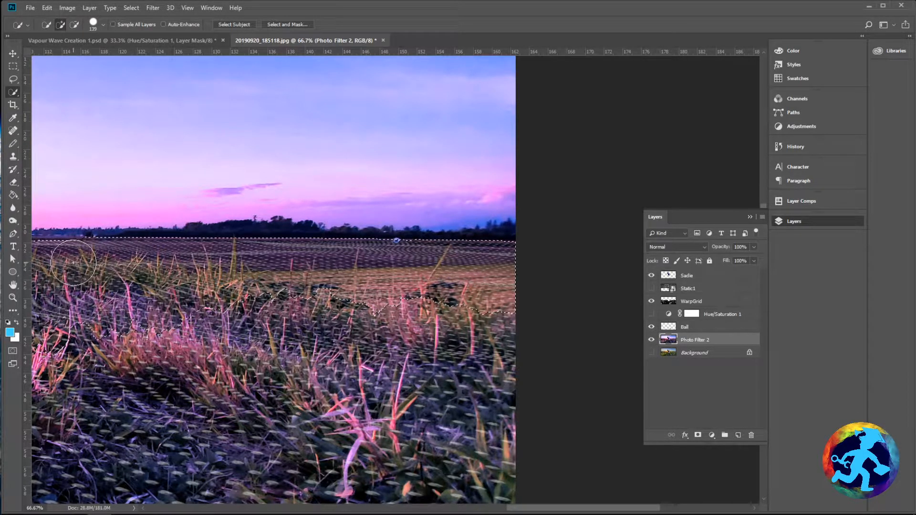
left_click_drag(77, 292, 326, 312)
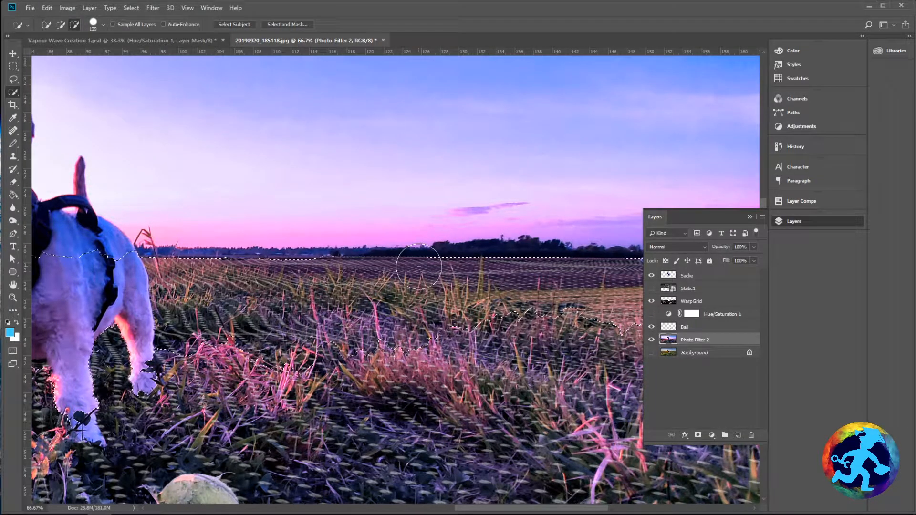
scroll(419, 266, "down", 2)
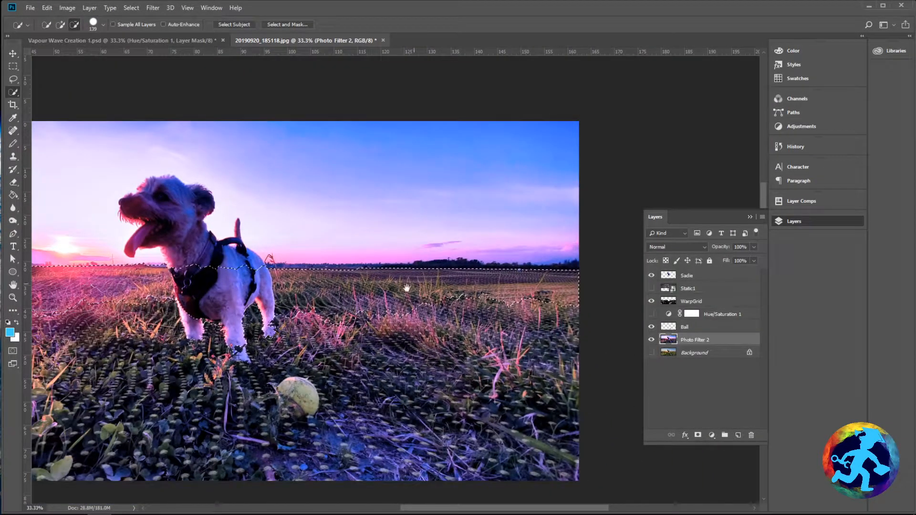
left_click_drag(406, 287, 523, 273)
scroll(379, 302, "down", 1)
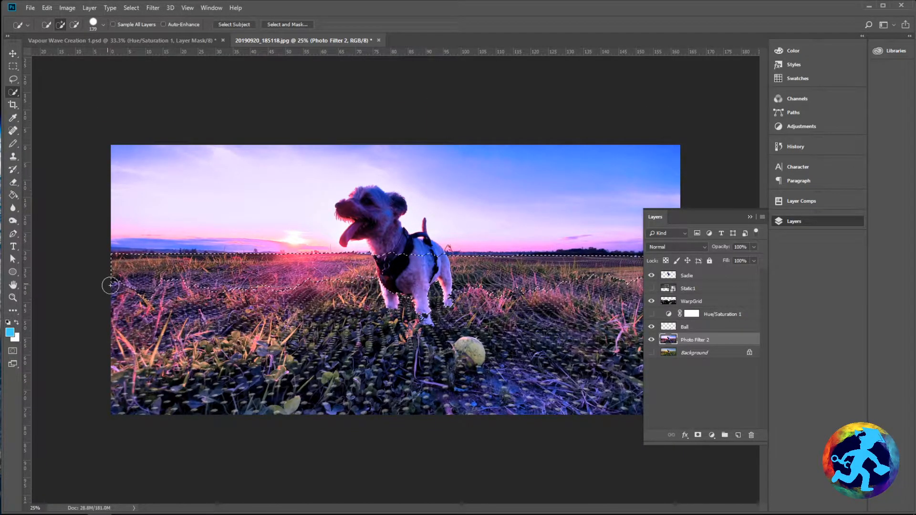
mouse_move(110, 285)
left_mouse_down()
mouse_move(182, 299)
mouse_move(554, 293)
mouse_move(640, 311)
left_mouse_up()
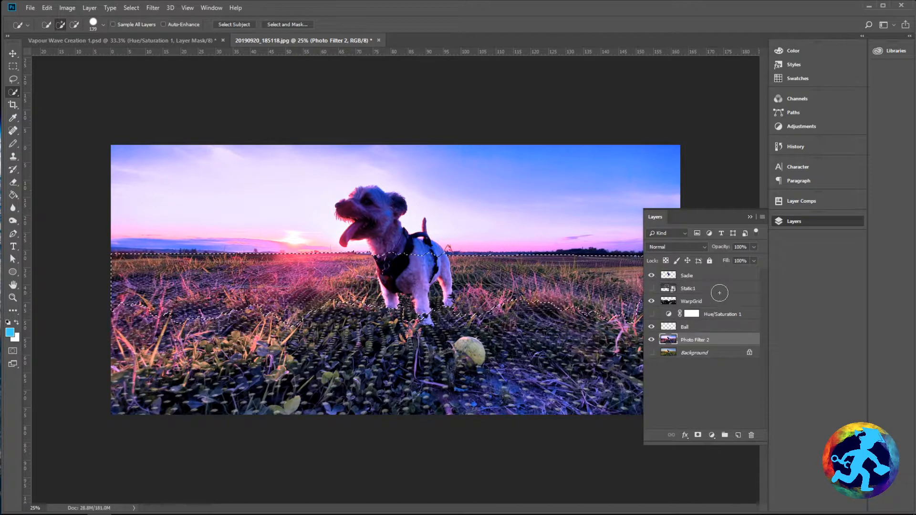
mouse_move(102, 324)
left_mouse_down()
mouse_move(579, 370)
mouse_move(94, 352)
left_mouse_up()
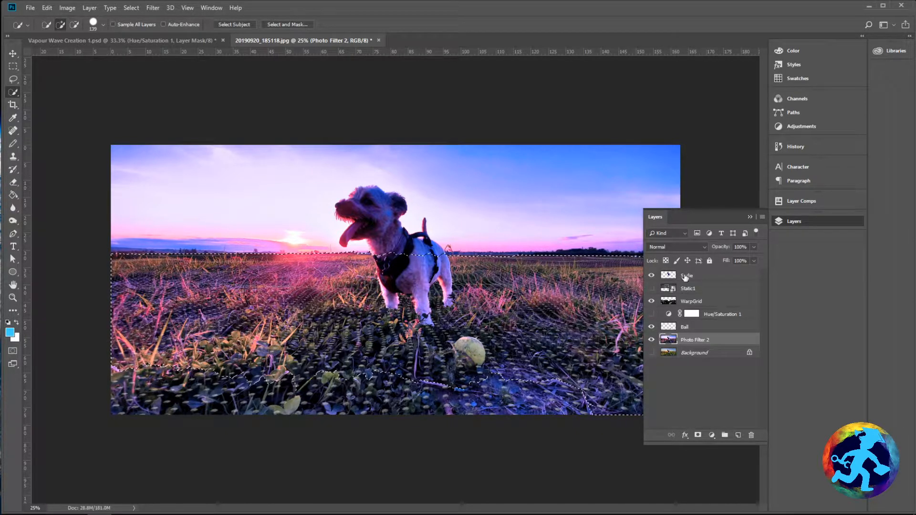
Check Vapour Wave Creation 1.psd for reference, return to 20190920_185118.jpg and show the Static1 layer
left_click(170, 40)
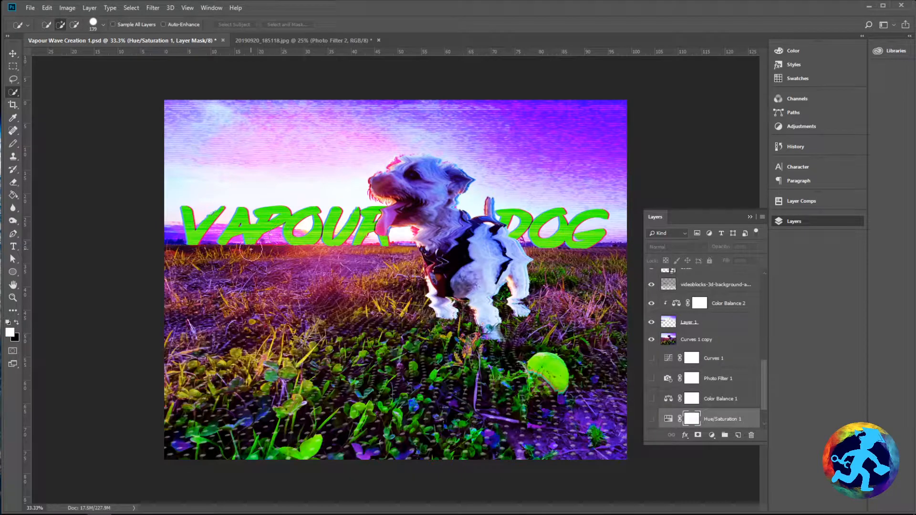
left_click(267, 40)
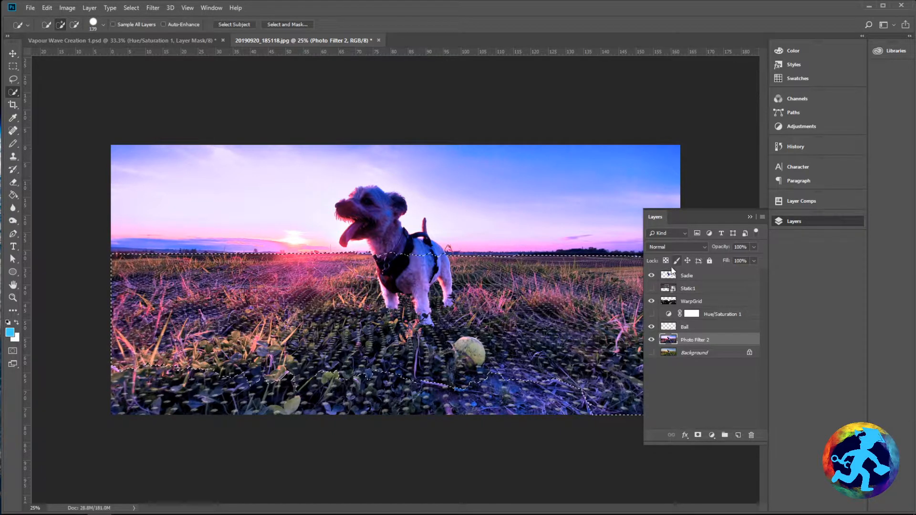
left_click(652, 288)
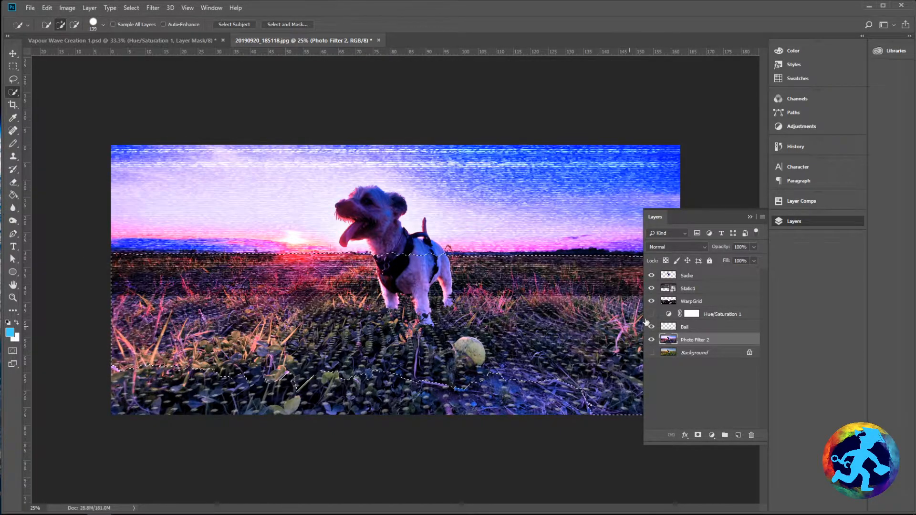
Try to delete the selected ground area from the Static1 layer
left_click(692, 288)
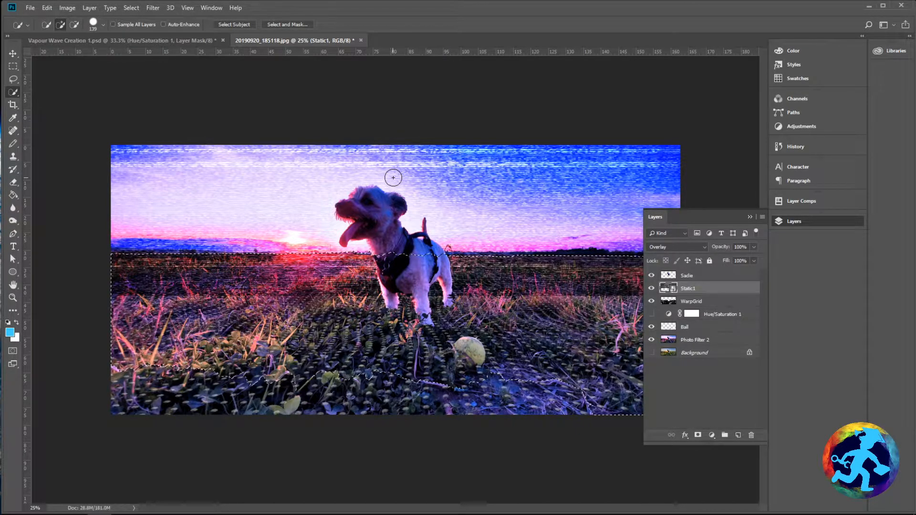
key("Delete")
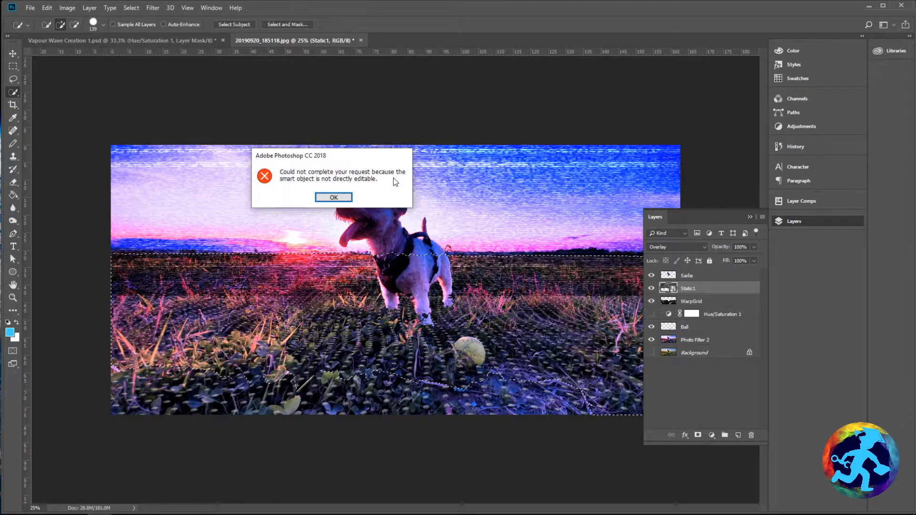
left_click(334, 197)
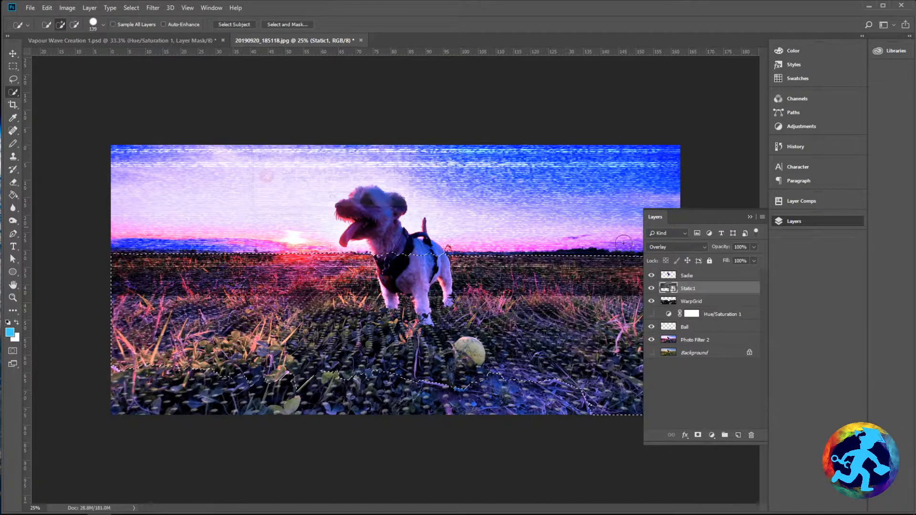
Rasterize the Static1 smart object layer
right_click(670, 287)
left_click(714, 287)
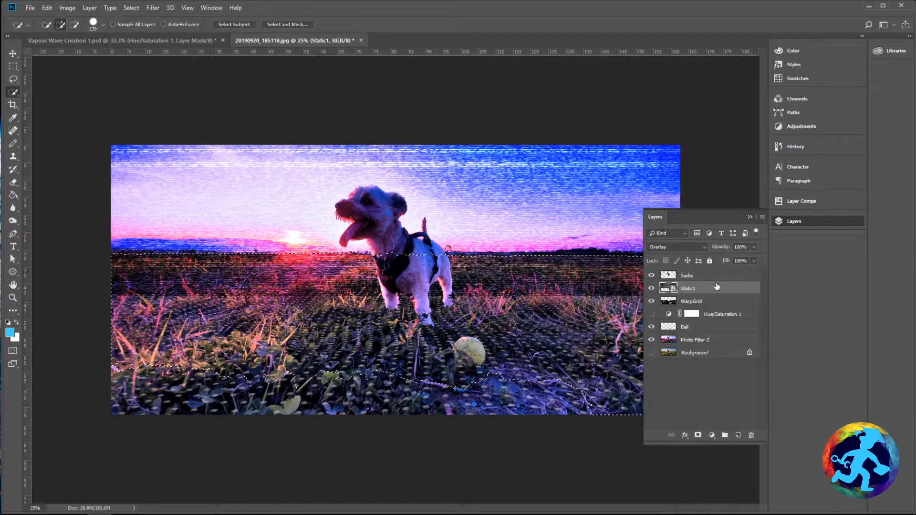
right_click(713, 287)
left_click(729, 269)
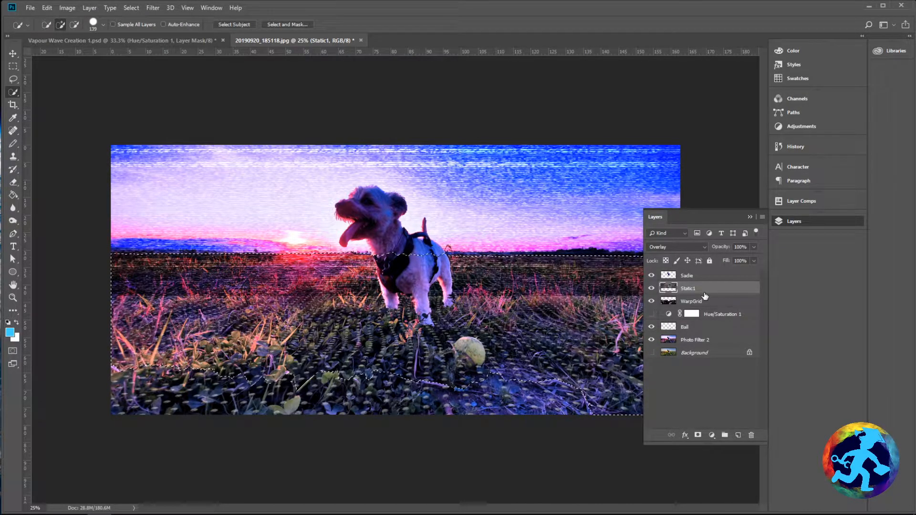
Delete the selected ground area from the visible Static1 layer and clear the selection
left_click(652, 289)
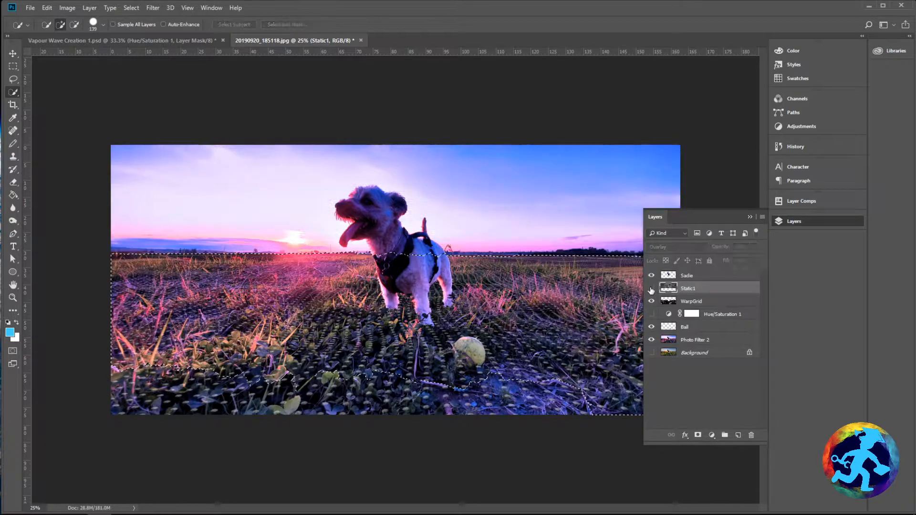
left_click(652, 290)
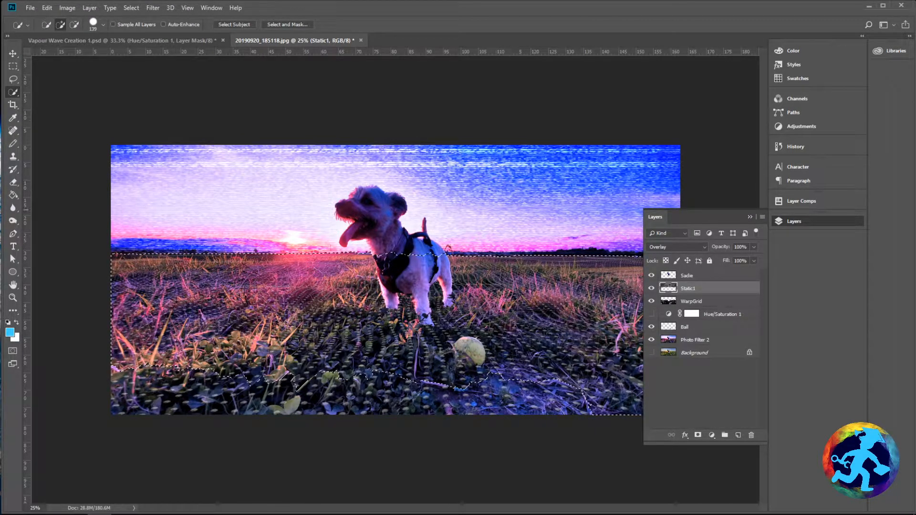
left_click(13, 67)
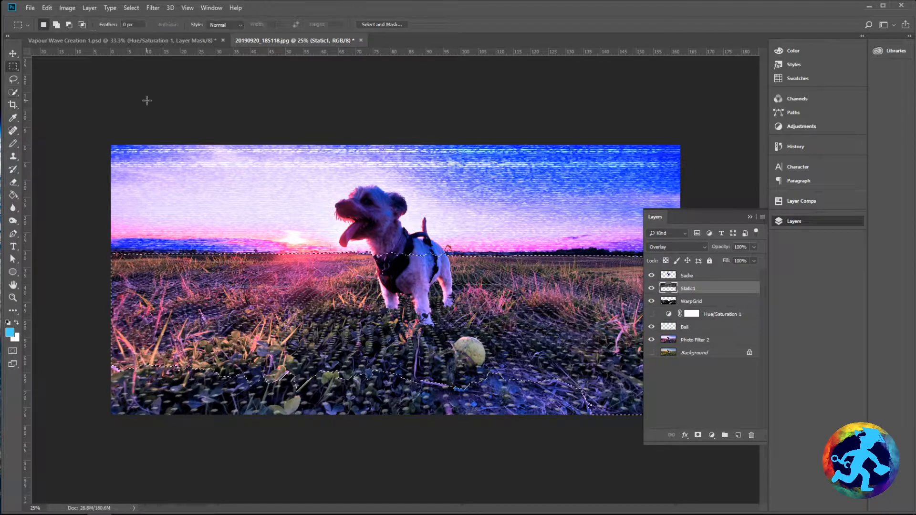
left_click(147, 101)
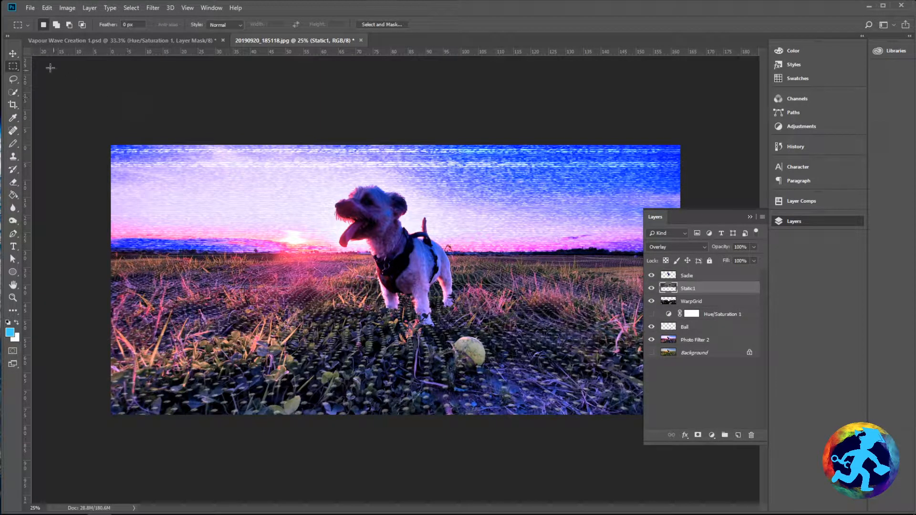
Examine the edge of the Static1 effect along the horizon up close and in the whole image
left_click(13, 52)
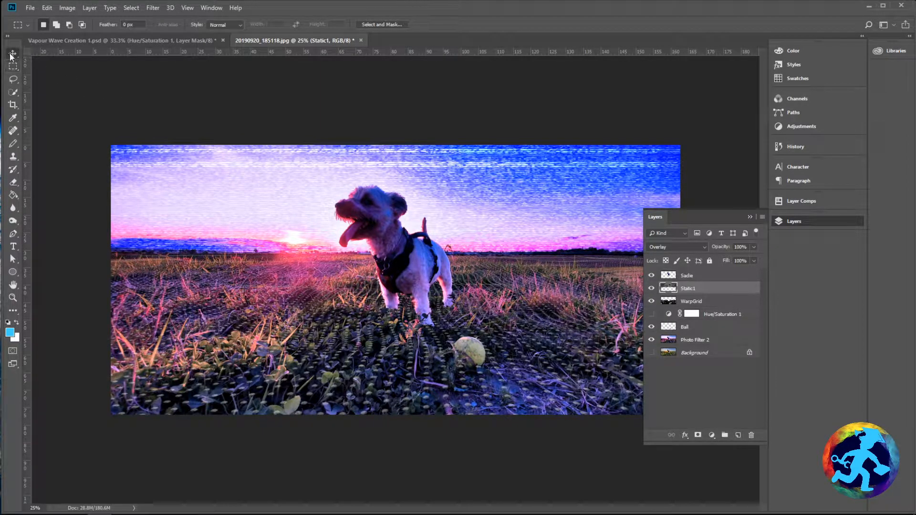
left_click(699, 277)
left_click(700, 290)
key("ctrl+plus")
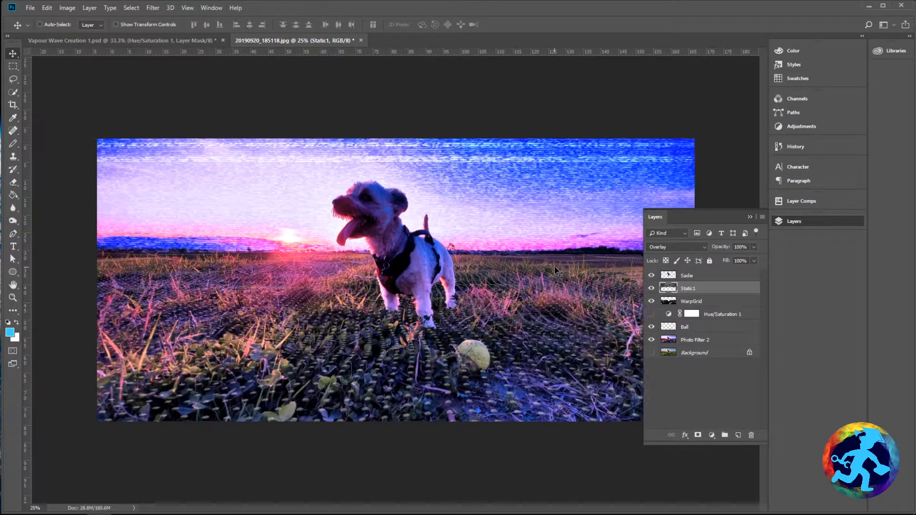
key("ctrl+plus")
key("ctrl+plus")
left_click_drag(113, 276, 425, 297)
key("ctrl+minus")
key("ctrl+minus")
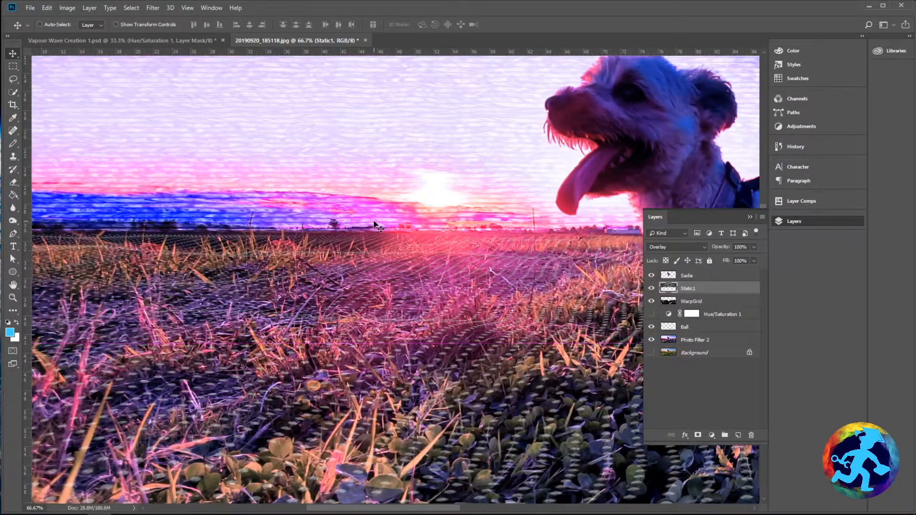
key("ctrl+minus")
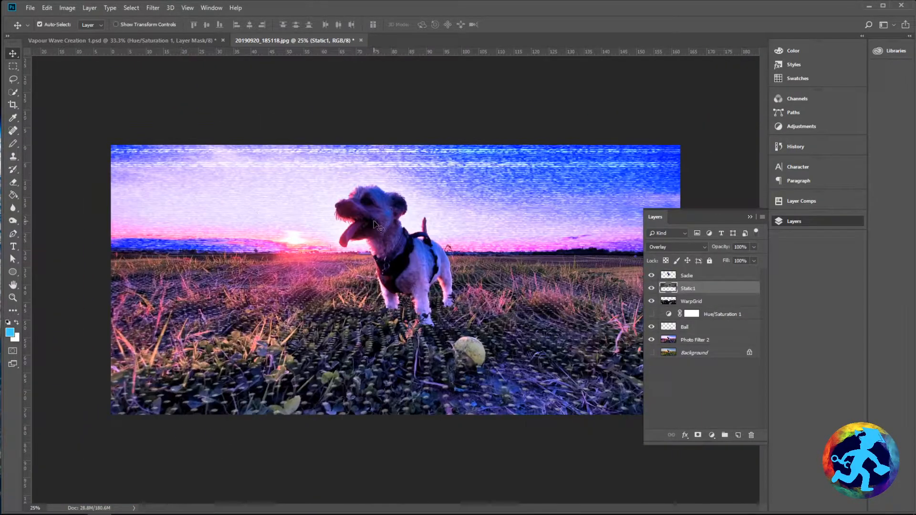
key("ctrl+plus")
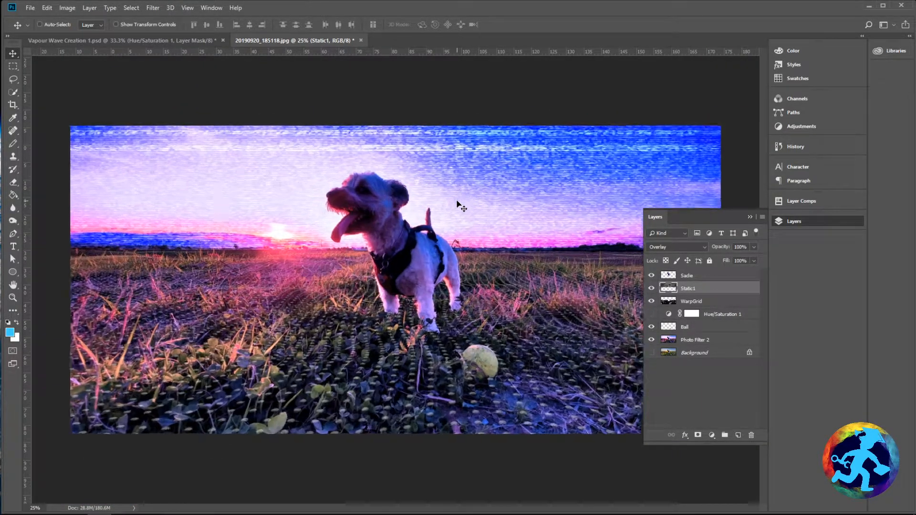
Add a Curves adjustment layer directly above the Sadie layer
left_click(720, 342)
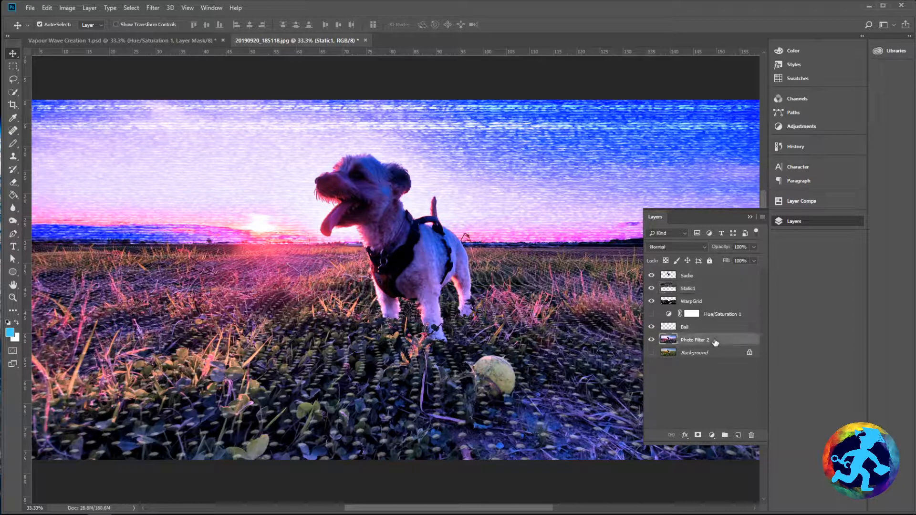
left_click(692, 276)
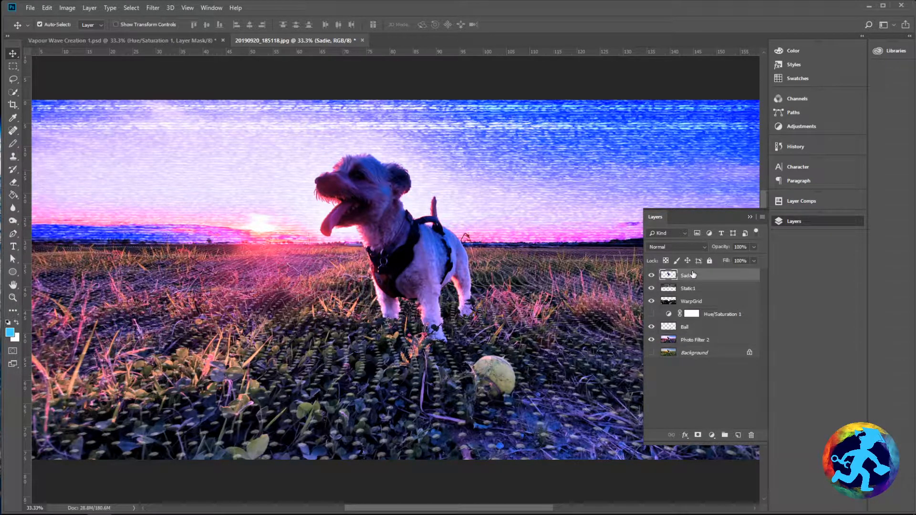
left_click(712, 436)
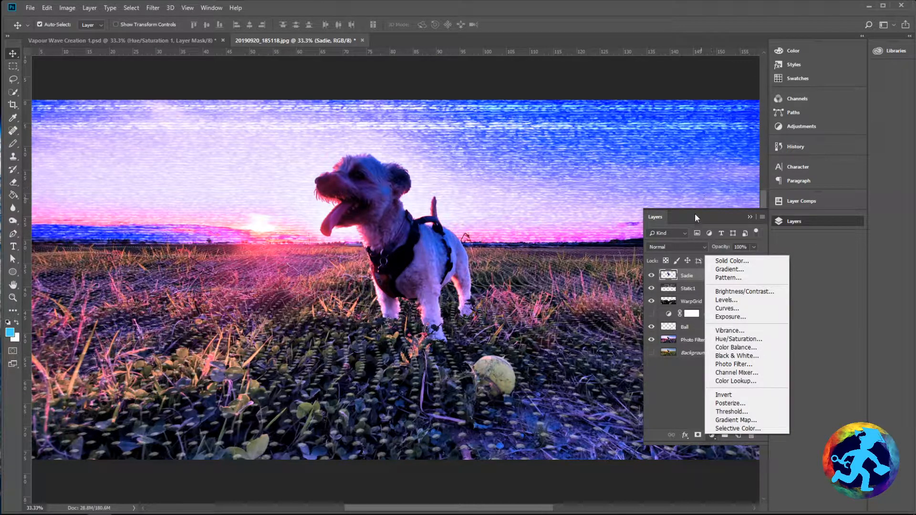
left_click(722, 309)
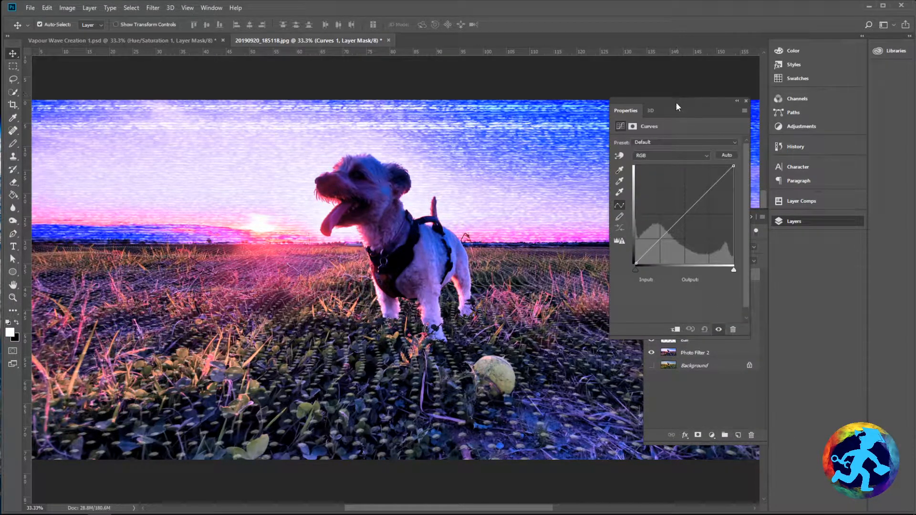
left_click_drag(676, 102, 658, 132)
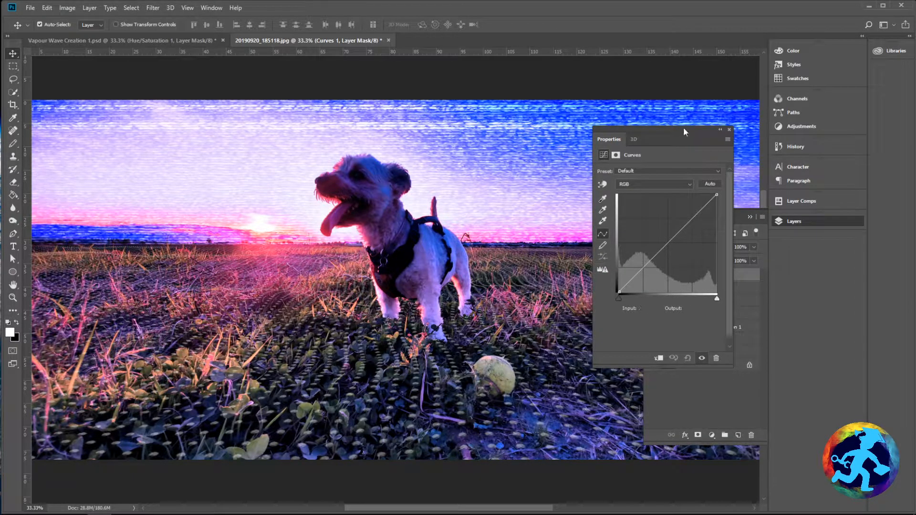
mouse_move(683, 127)
left_mouse_down()
mouse_move(562, 155)
mouse_move(677, 117)
left_mouse_up()
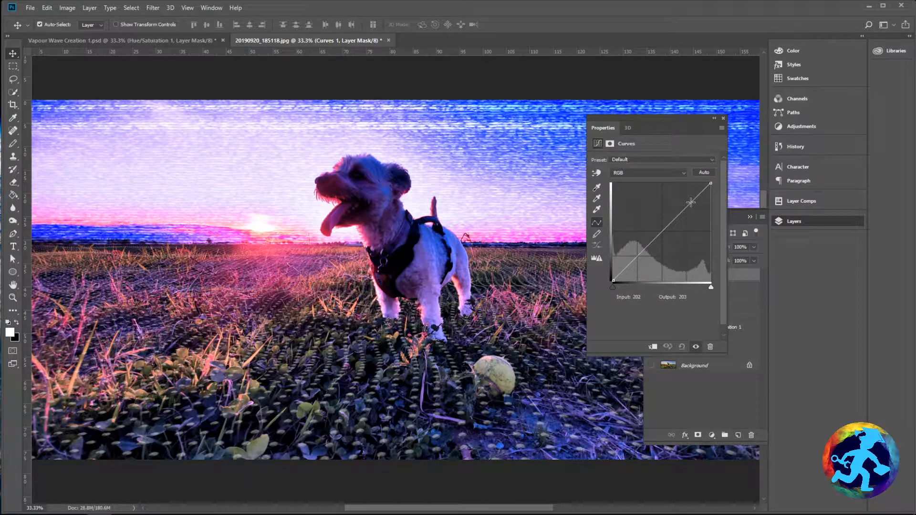
Raise the RGB curve's highlights to input 193, output 222, and clip the Curves adjustment to the Sadie layer
left_click_drag(691, 204, 686, 197)
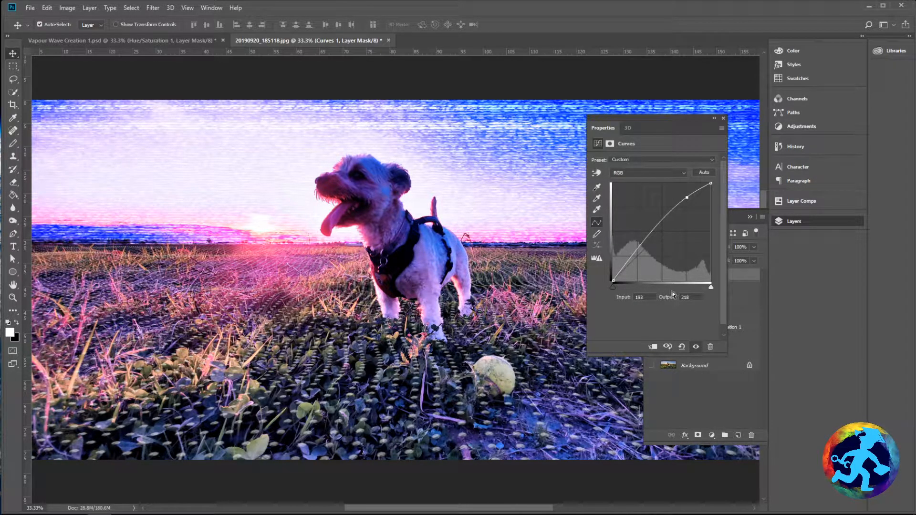
left_click_drag(687, 197, 687, 195)
left_click_drag(652, 116, 527, 88)
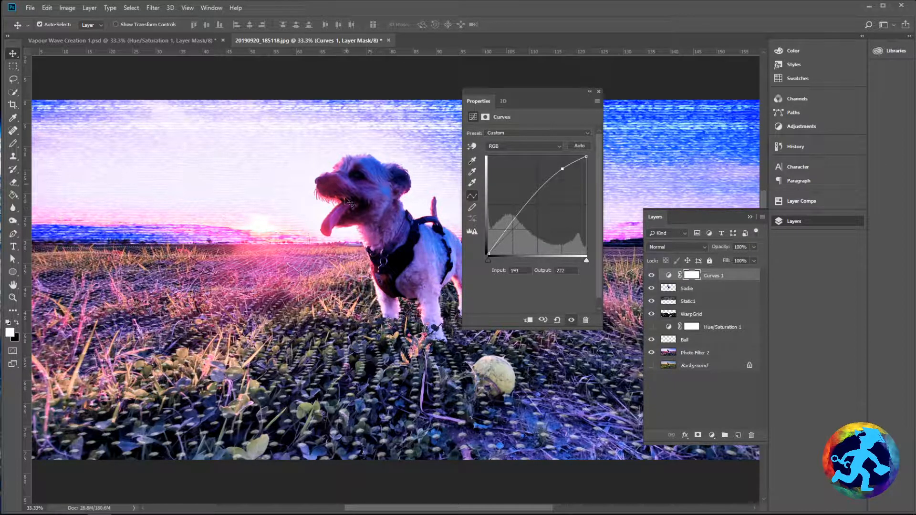
left_click(527, 323)
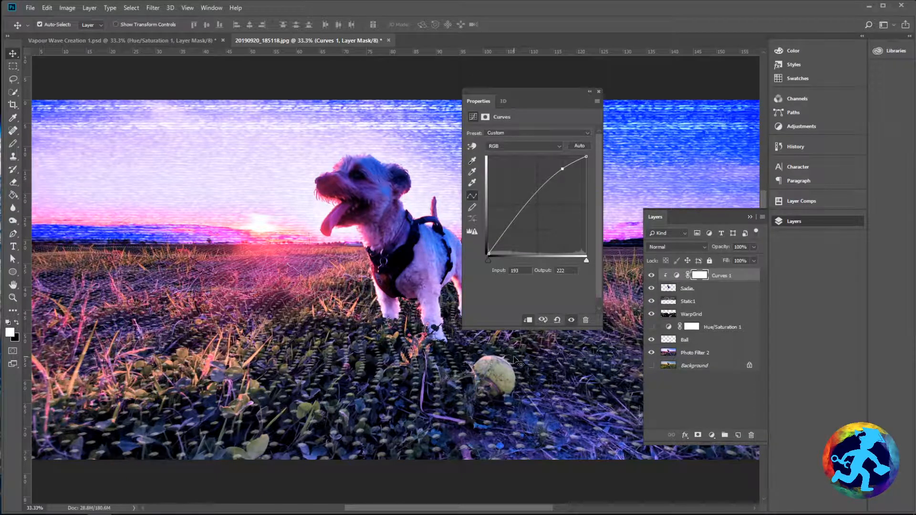
Reshape the dog's RGB curve with points at input 23/output 54, input 101/output 188 and input 168/output 243
mouse_move(563, 169)
left_mouse_down()
mouse_move(571, 217)
mouse_move(554, 161)
left_mouse_up()
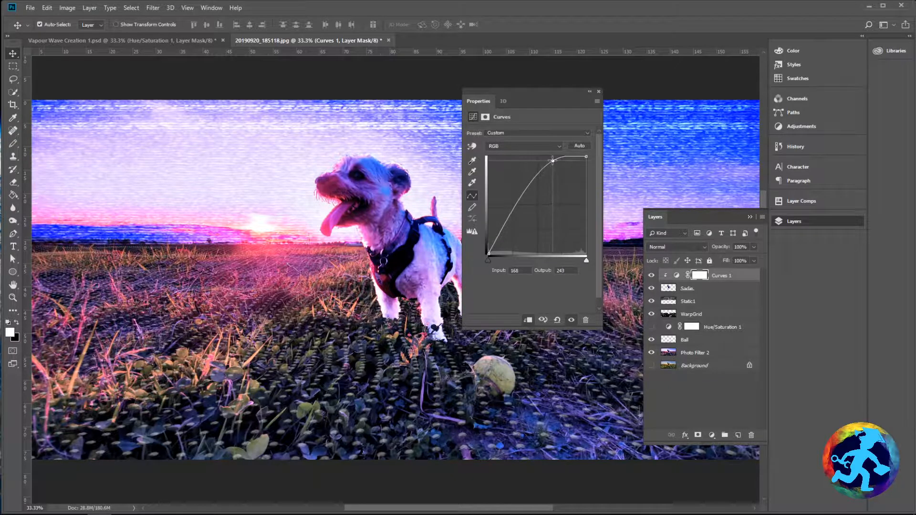
left_click(513, 215)
left_click_drag(514, 219, 500, 230)
mouse_move(529, 176)
left_mouse_down()
mouse_move(538, 188)
mouse_move(528, 183)
left_mouse_up()
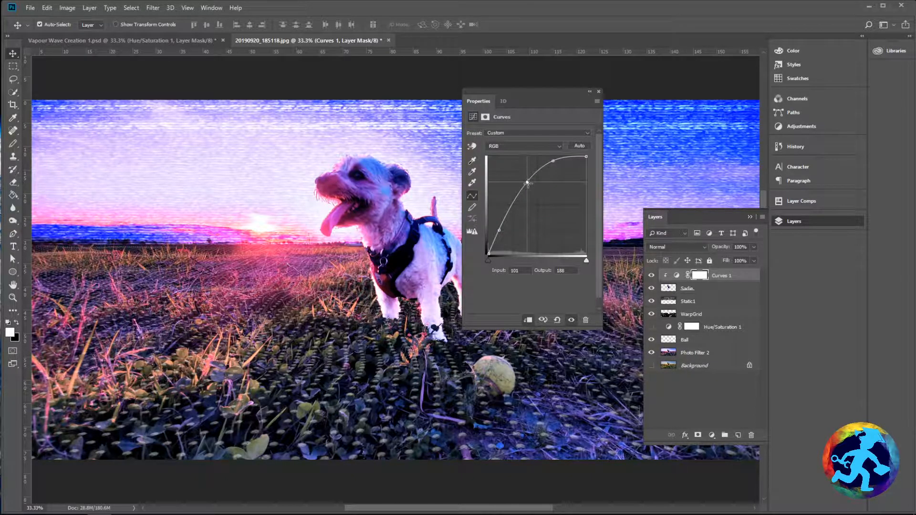
mouse_move(499, 230)
left_mouse_down()
mouse_move(496, 204)
mouse_move(497, 232)
left_mouse_up()
left_click_drag(514, 104, 695, 116)
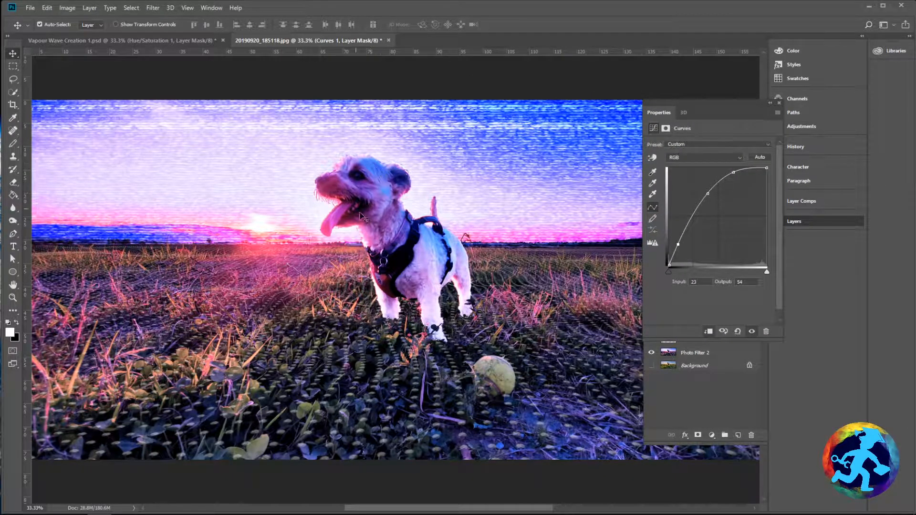
left_click(778, 103)
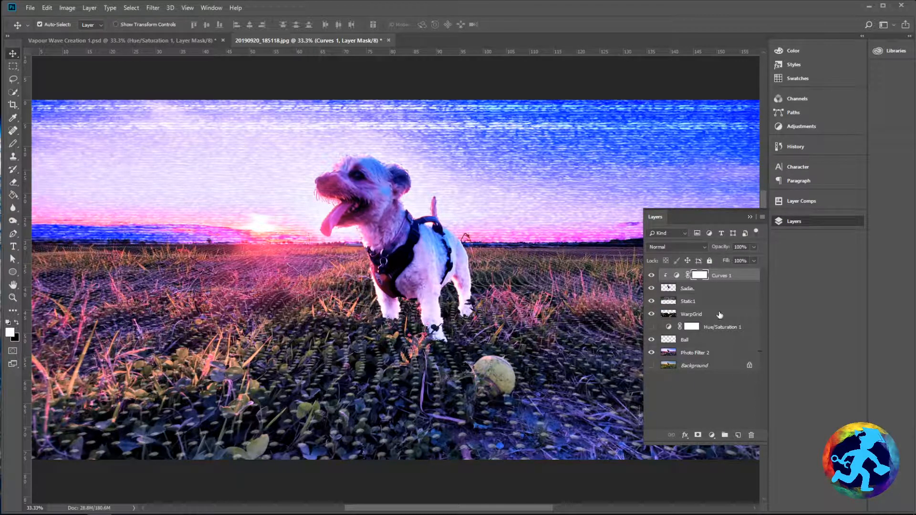
Add a Photo Filter adjustment above Curves 1 using the Violet filter at 41% density
left_click(713, 435)
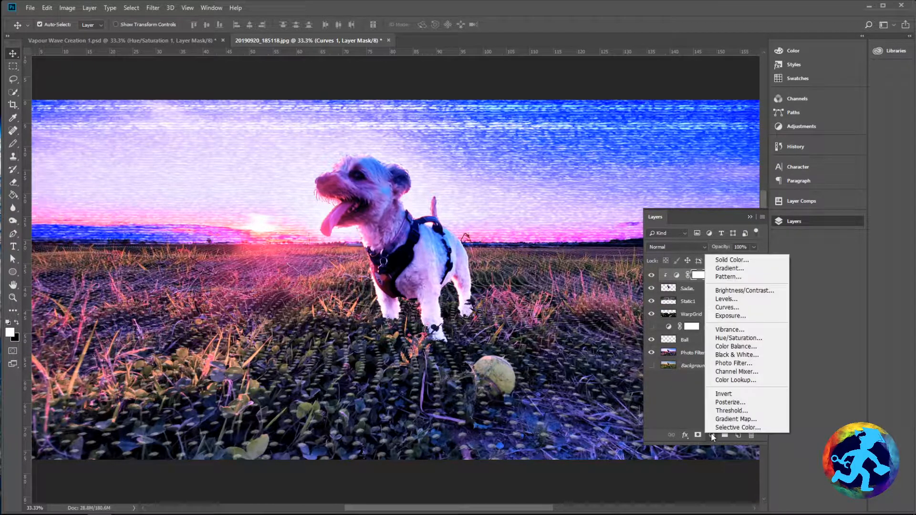
left_click(728, 364)
left_click(681, 145)
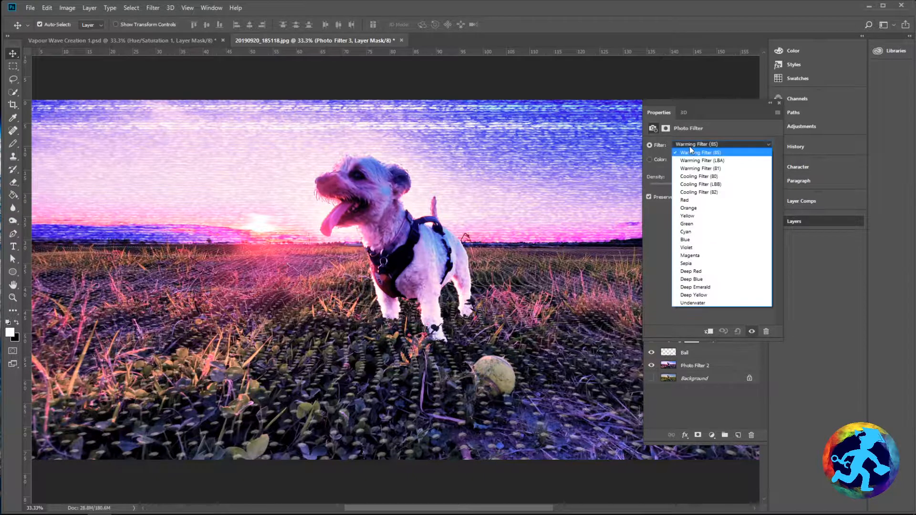
left_click(694, 248)
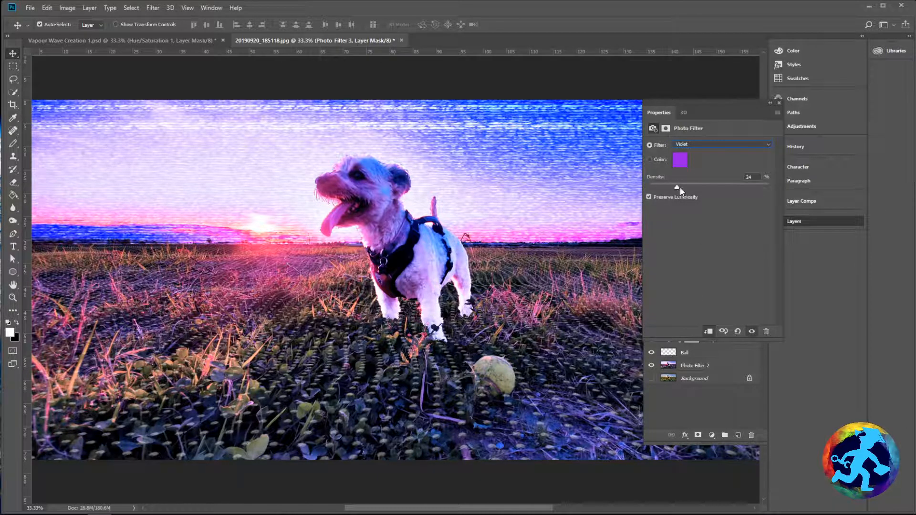
mouse_move(680, 187)
left_mouse_down()
mouse_move(755, 189)
mouse_move(681, 187)
mouse_move(698, 190)
left_mouse_up()
Switch the photo filter to its custom color, keeping violet 9b1dea, and set the density to about 46%
left_click(650, 160)
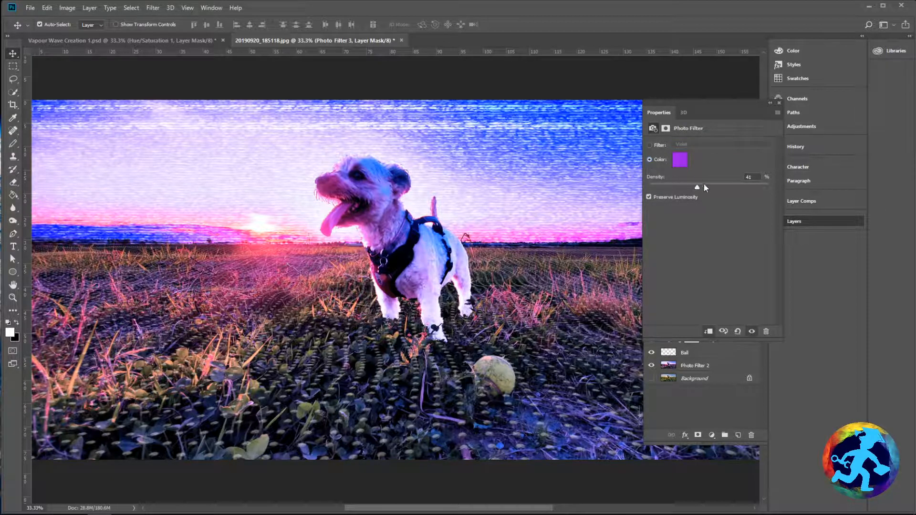
left_click_drag(708, 187, 729, 187)
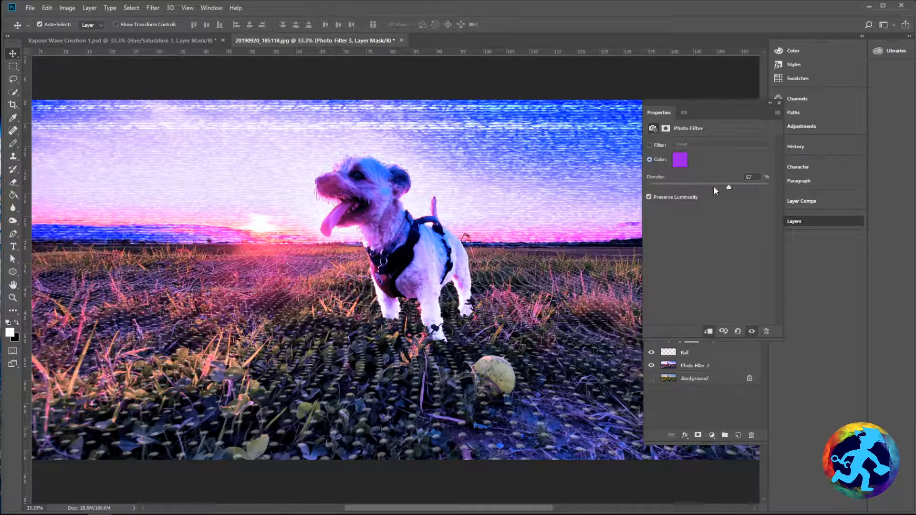
left_click(675, 159)
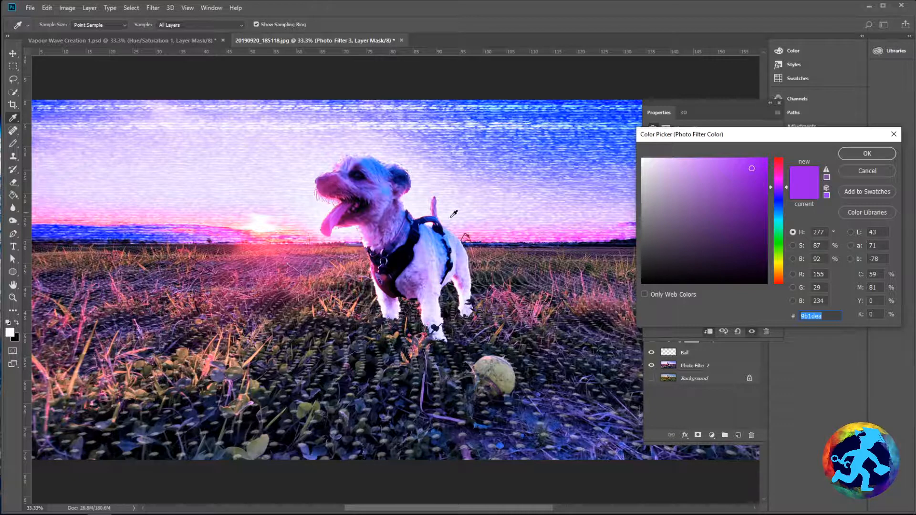
left_click(262, 225)
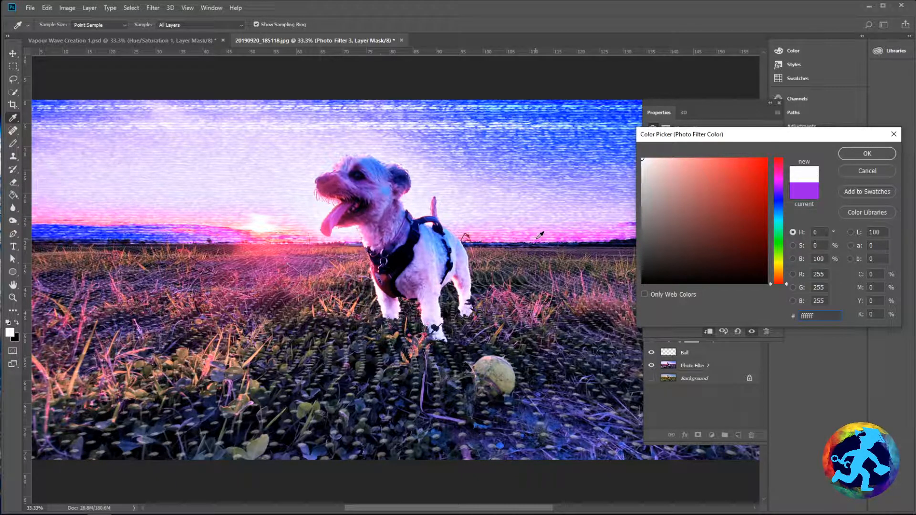
left_click(800, 189)
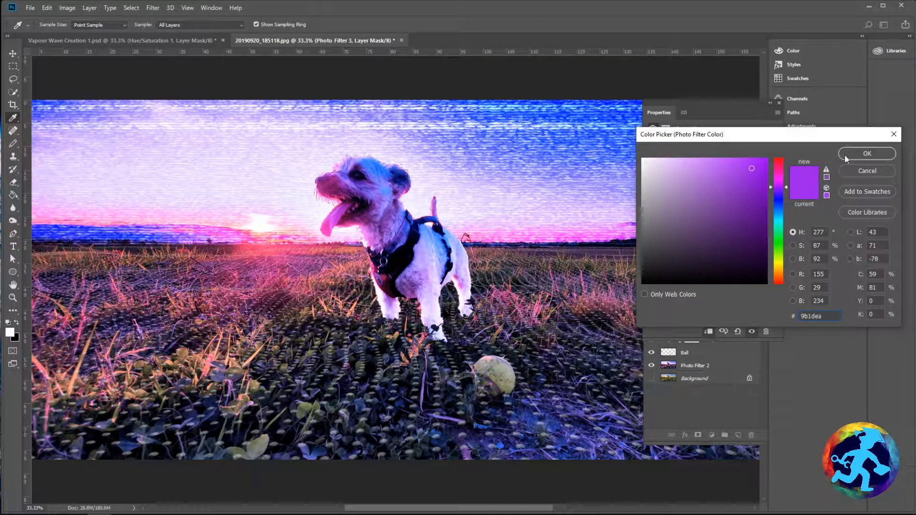
left_click(846, 154)
left_click_drag(697, 188, 701, 187)
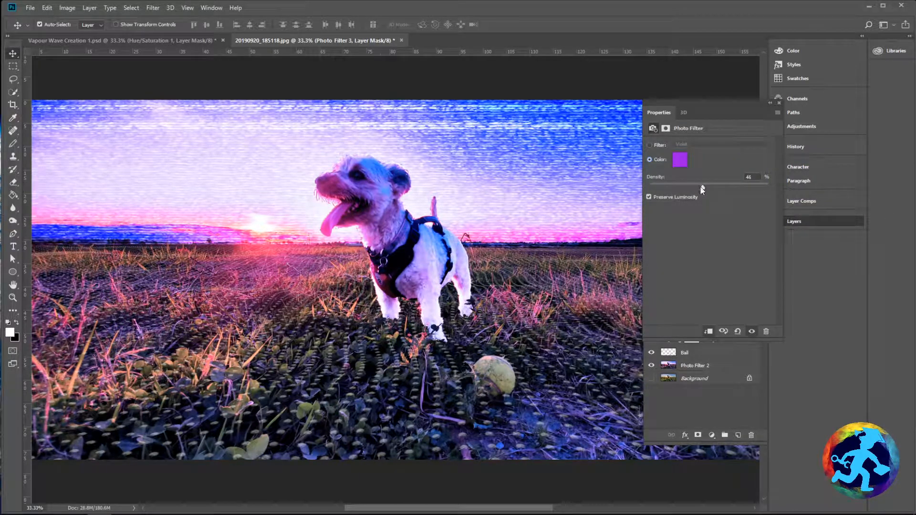
left_click(780, 104)
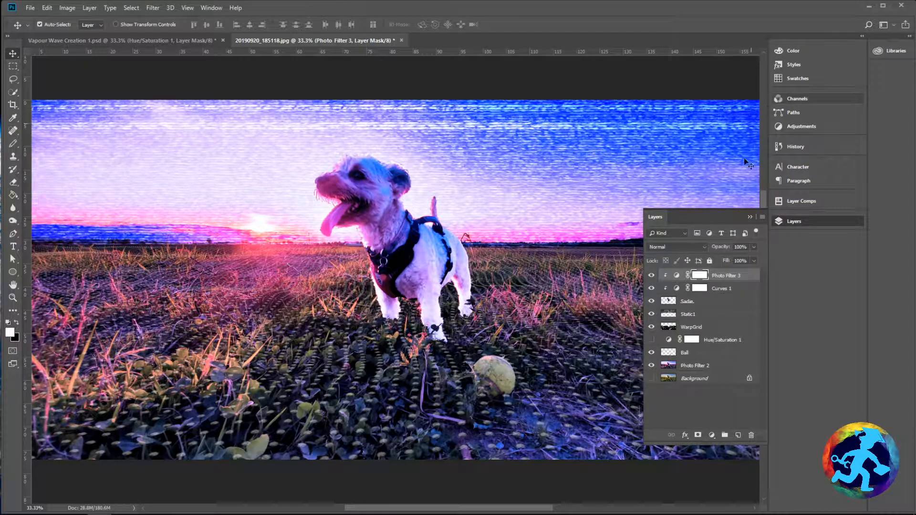
Examine the adjusted dog in the whole image without the layer list, and up close
left_click(762, 210)
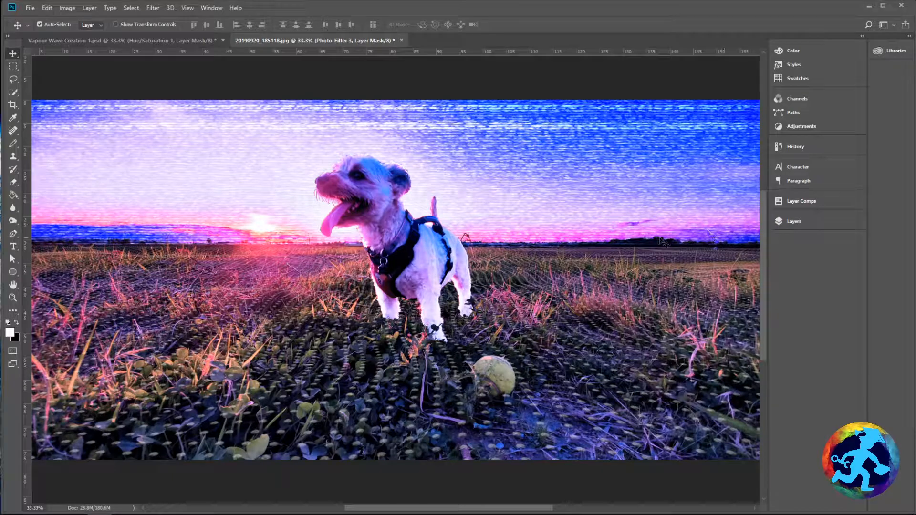
key("ctrl+minus")
key("ctrl+minus")
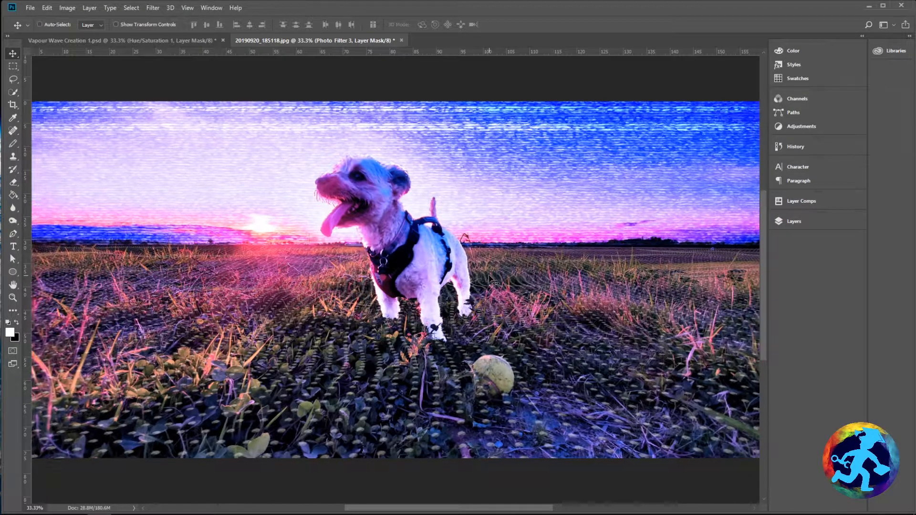
key("ctrl+plus")
key("ctrl+plus")
key("ctrl+plus")
key("ctrl+plus")
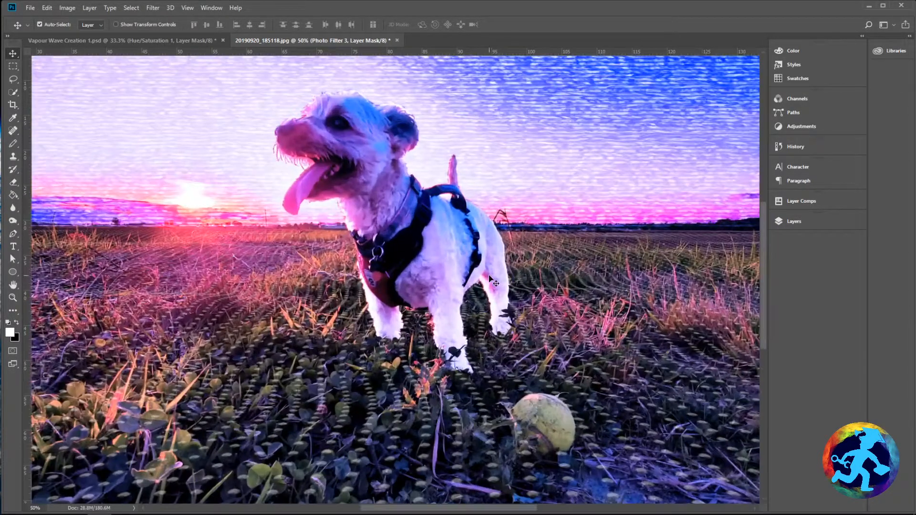
Add a Curves adjustment directly above the Ball layer and clip it to that layer
left_click(793, 221)
left_click(700, 358)
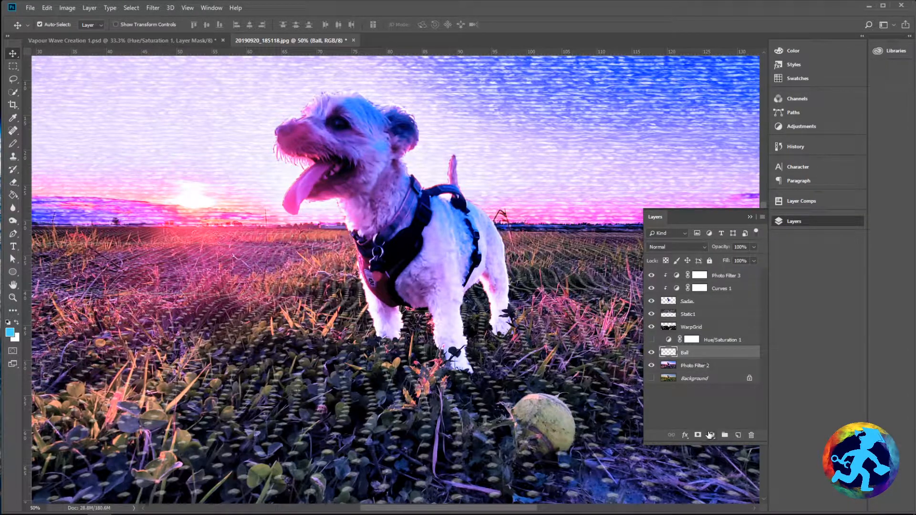
left_click(711, 435)
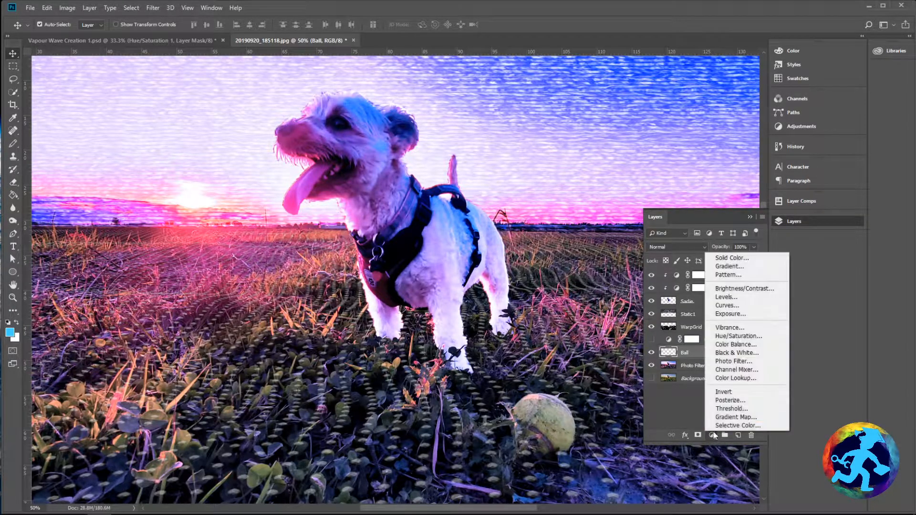
left_click(738, 306)
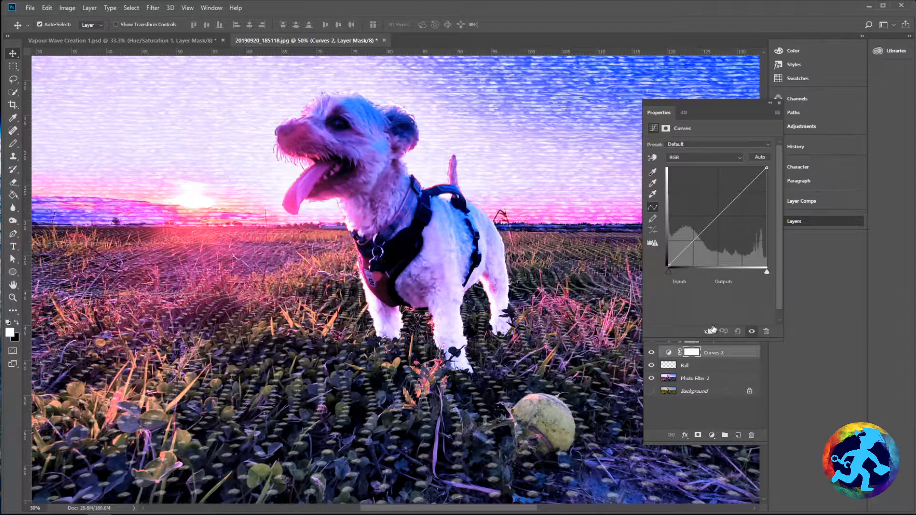
left_click(711, 330)
Brighten the ball with RGB curve points at input 66/output 84 and input 177/output 226
left_click_drag(739, 197, 739, 182)
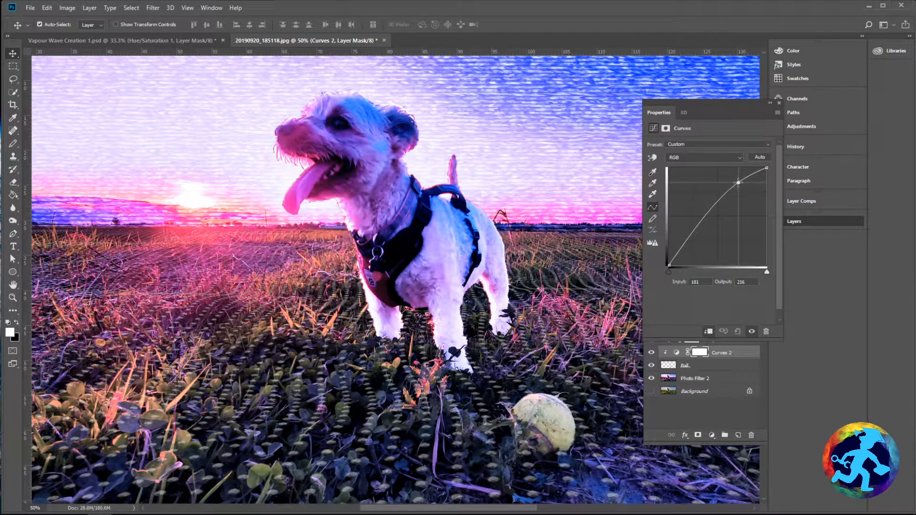
left_click(701, 226)
left_click_drag(691, 228, 694, 233)
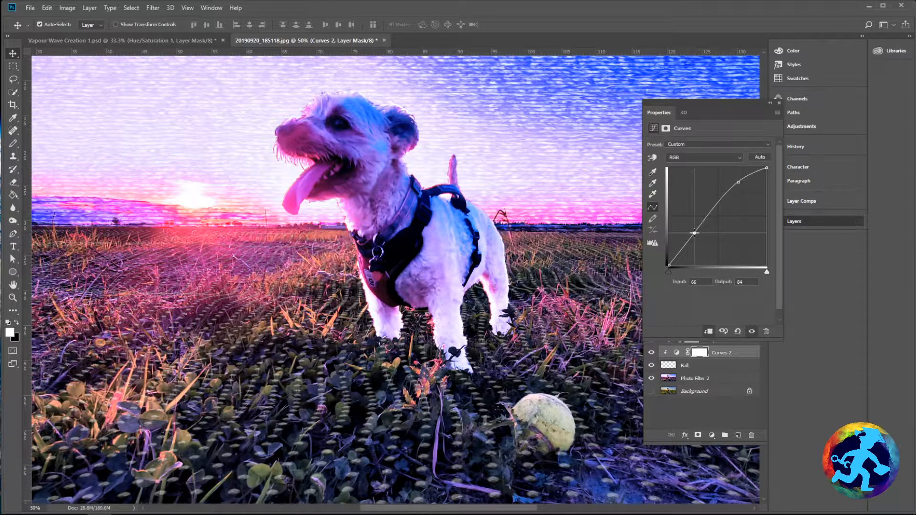
left_click(737, 180)
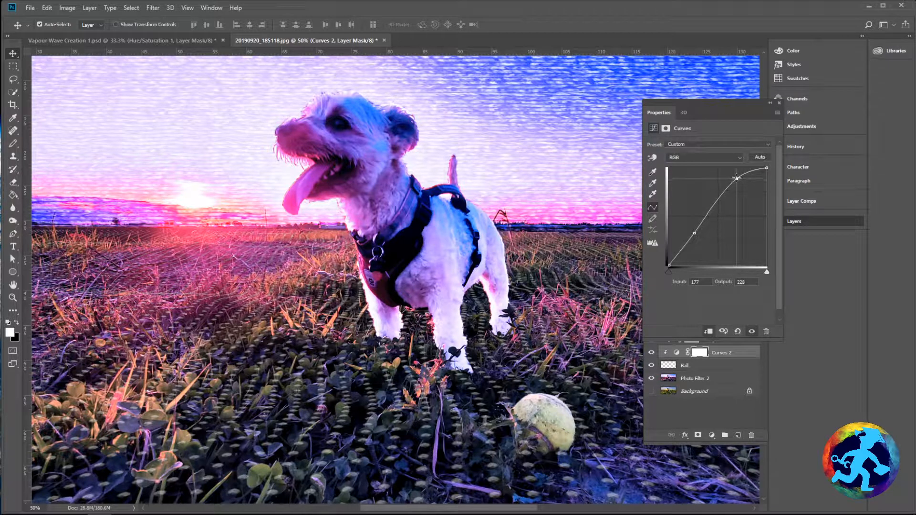
left_click(780, 102)
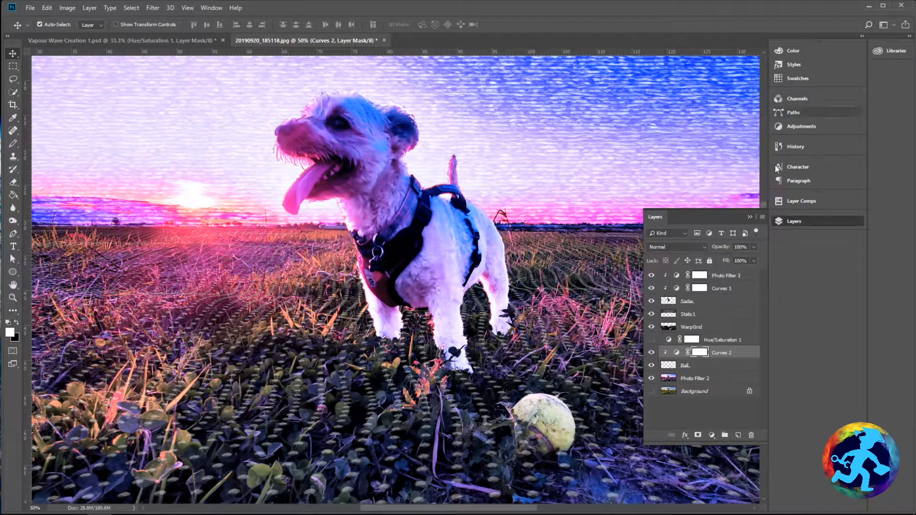
Add a Hue/Saturation adjustment above Curves 2, clipped to the ball, with hue -23 and saturation +53
left_click(713, 436)
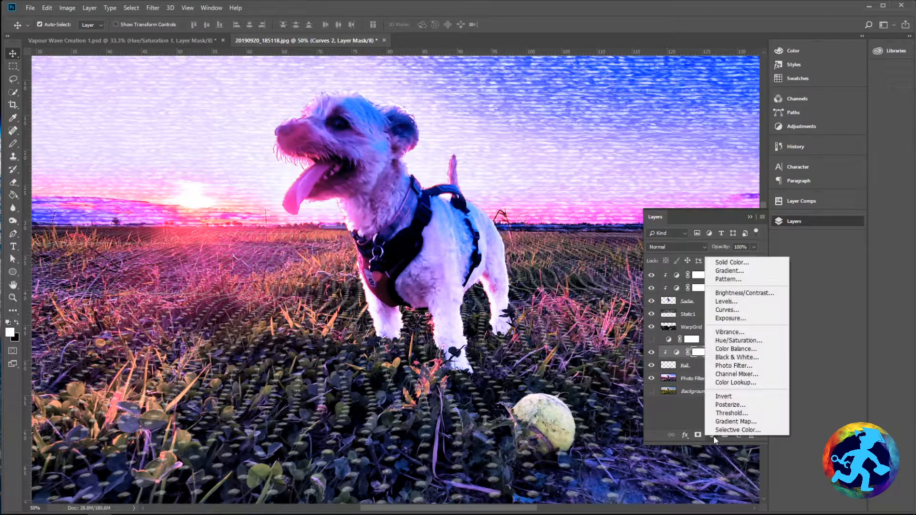
left_click(735, 340)
left_click_drag(709, 180, 740, 201)
left_click(709, 331)
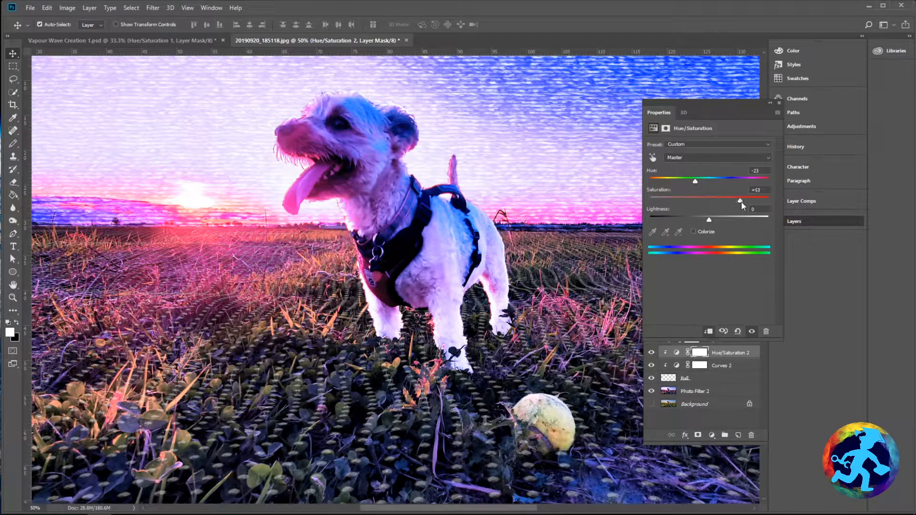
Set the ball's hue to about +39, saturation to +58 and lightness to 0
left_click_drag(699, 181, 727, 186)
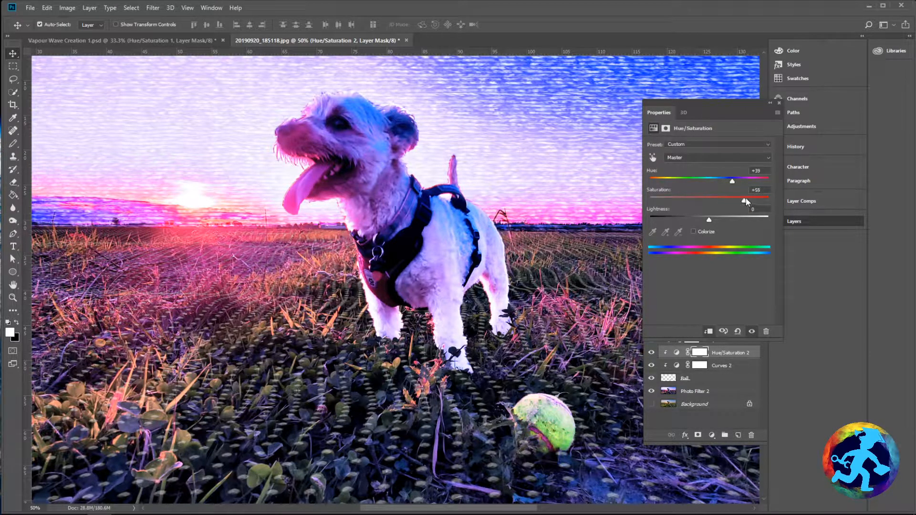
left_click_drag(746, 202, 705, 220)
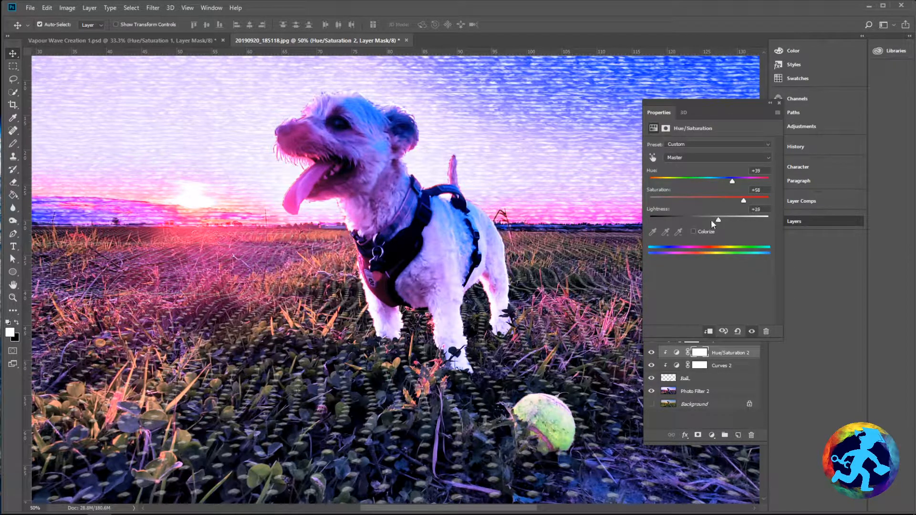
left_click(764, 207)
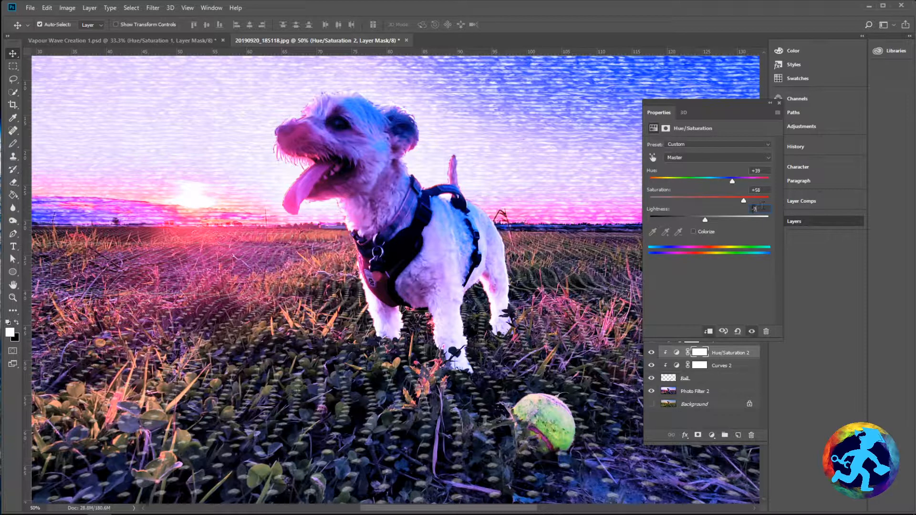
type("0")
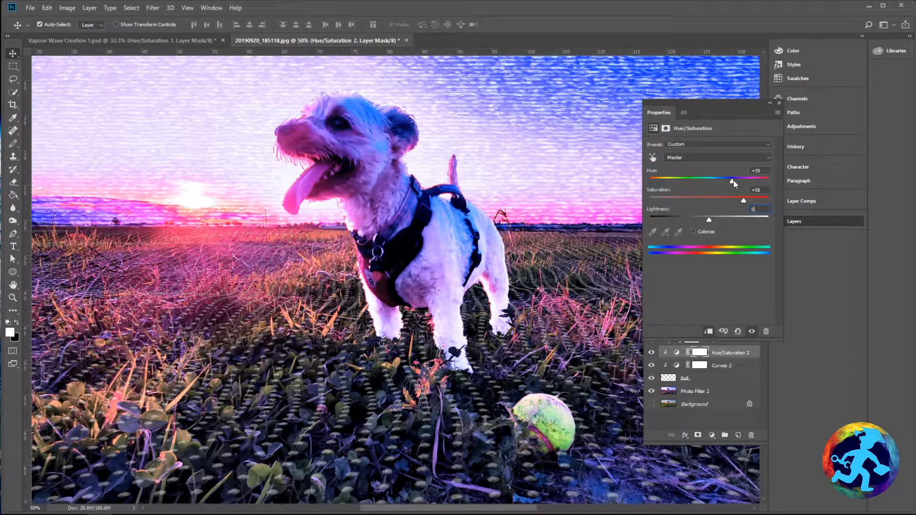
left_click_drag(736, 180, 737, 181)
left_click(780, 101)
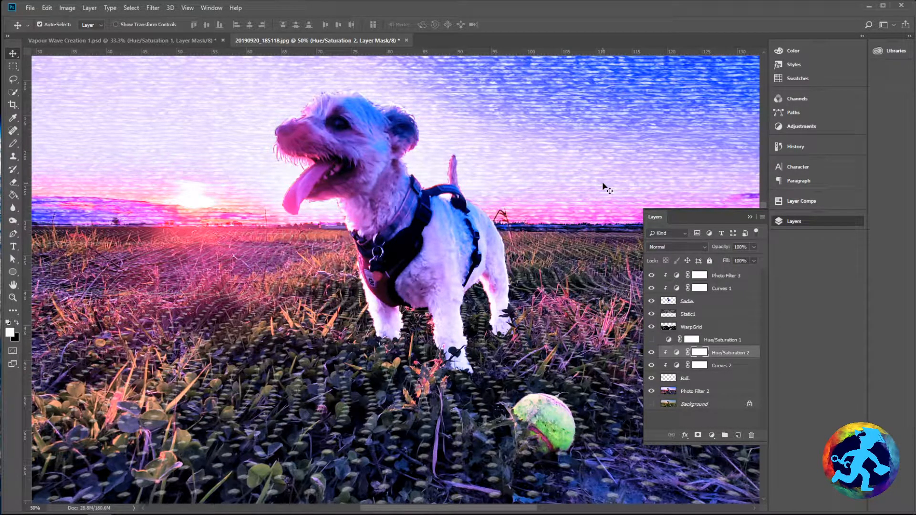
Examine the recolored ball within the whole image and up close
key("ctrl+minus")
key("ctrl+minus")
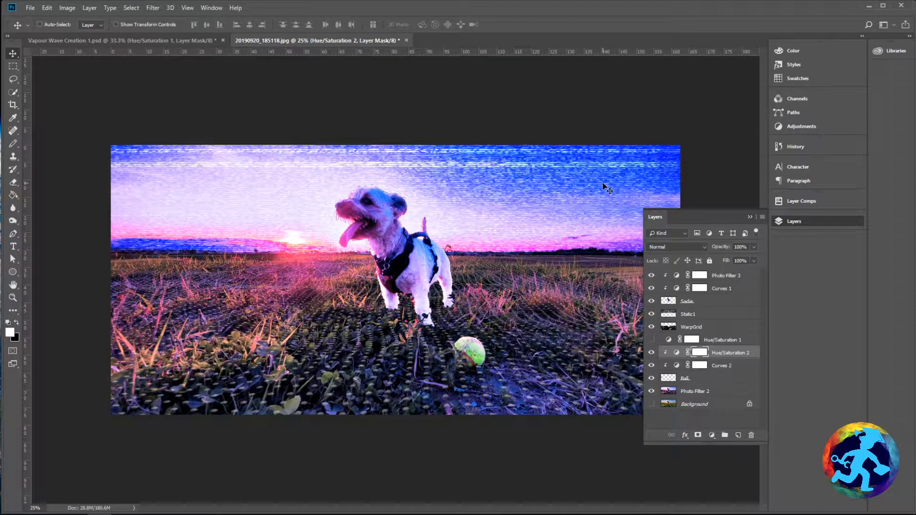
key("ctrl+plus")
key("ctrl+plus")
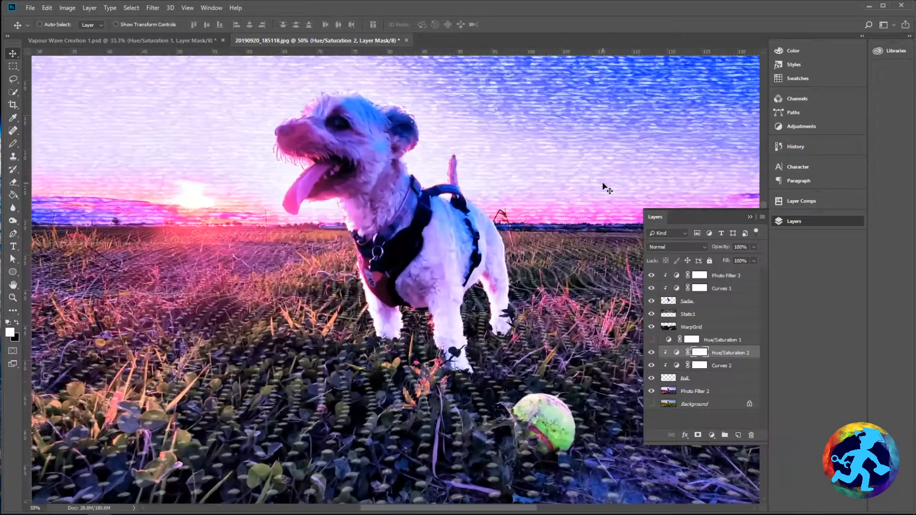
key("ctrl+minus")
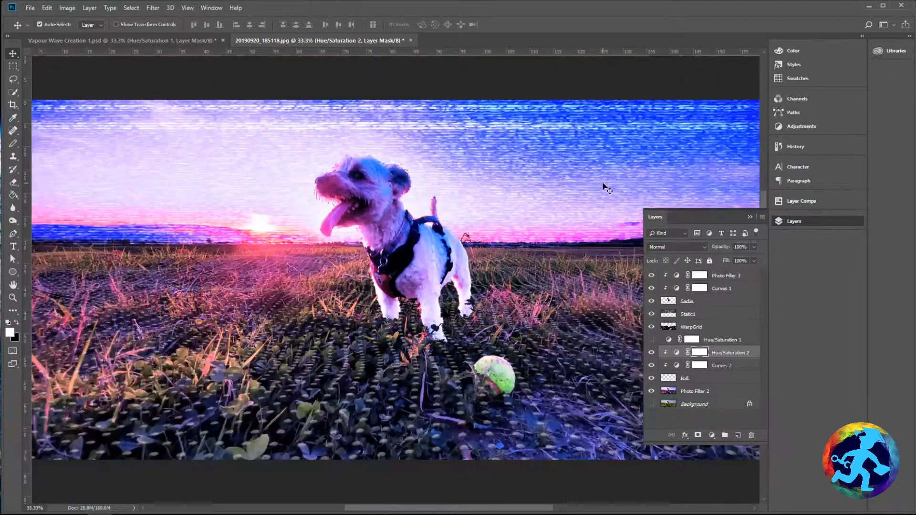
Select the Sadie layer together with its clipped Curves 1 and Photo Filter 3 adjustments
left_click(732, 313)
scroll(408, 282, "up", 2)
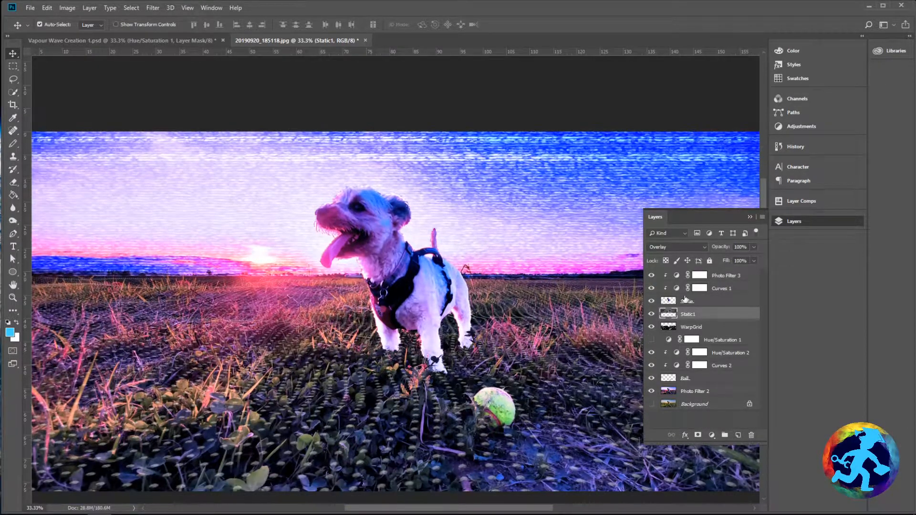
left_click(707, 303)
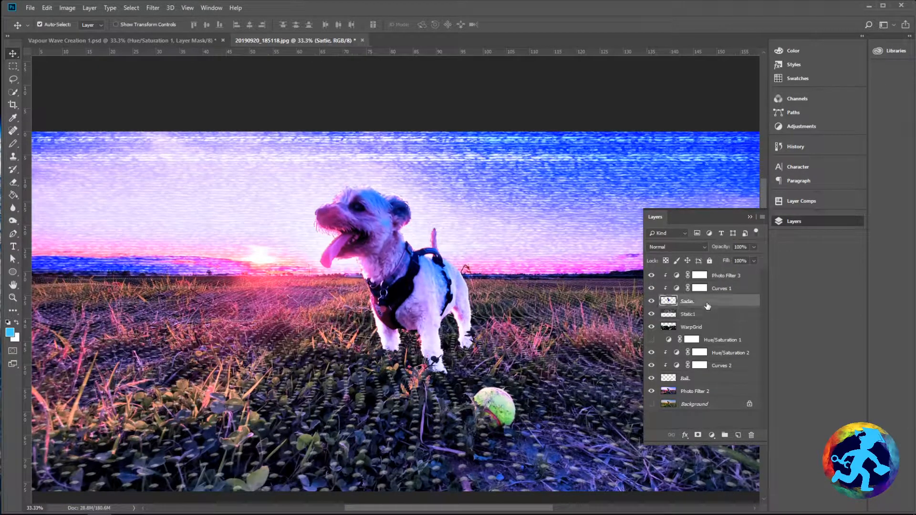
left_click(725, 276, "shift")
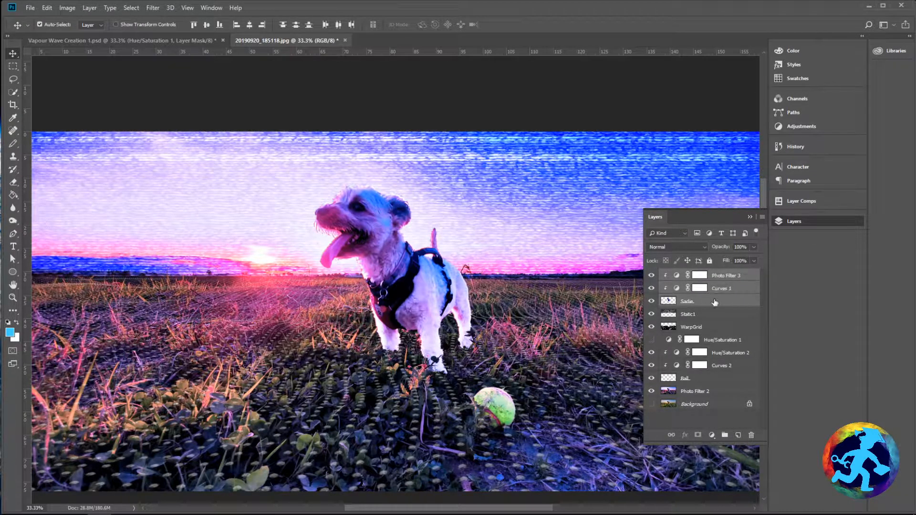
left_click(721, 277)
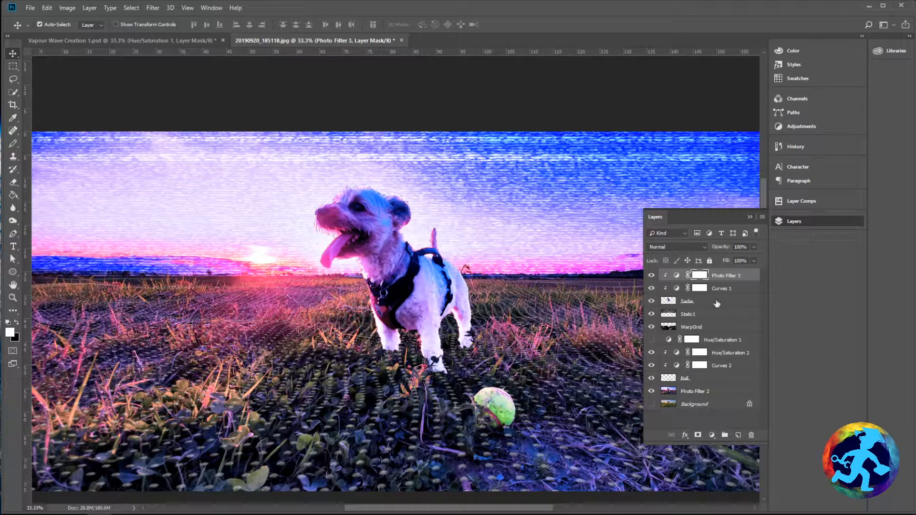
left_click(723, 289, "shift")
left_click(715, 303, "shift")
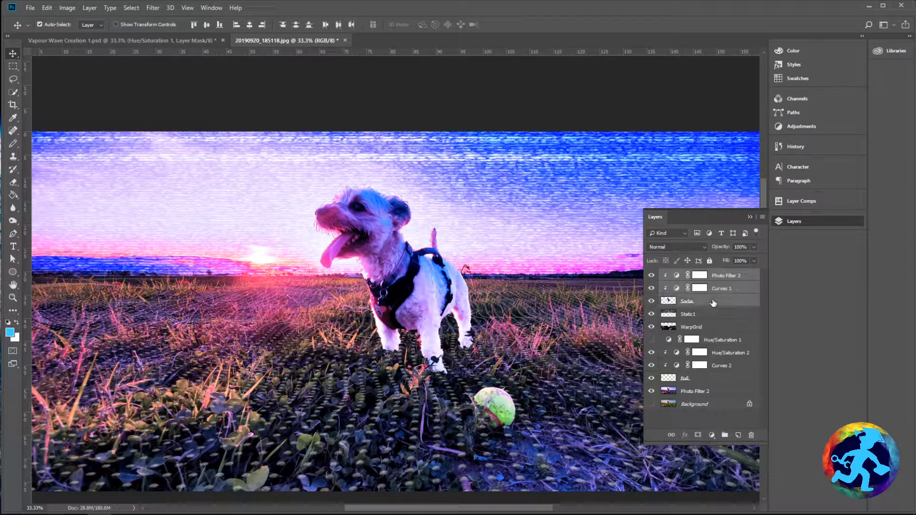
left_click(725, 305)
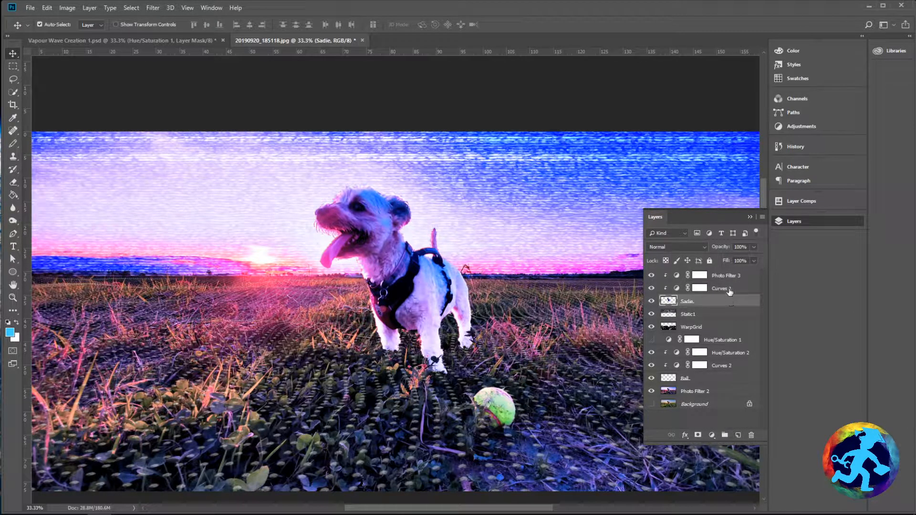
left_click(731, 276)
left_click(719, 304)
left_click(728, 288, "shift")
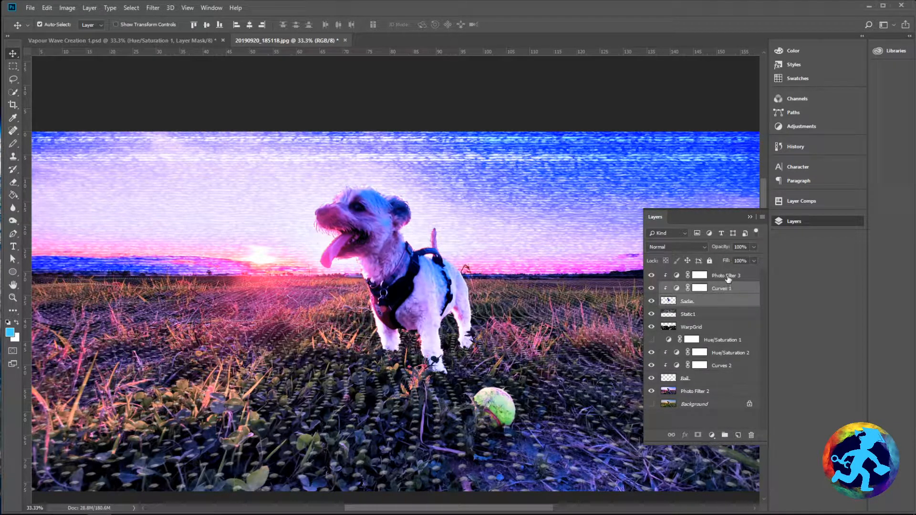
left_click(728, 277, "shift")
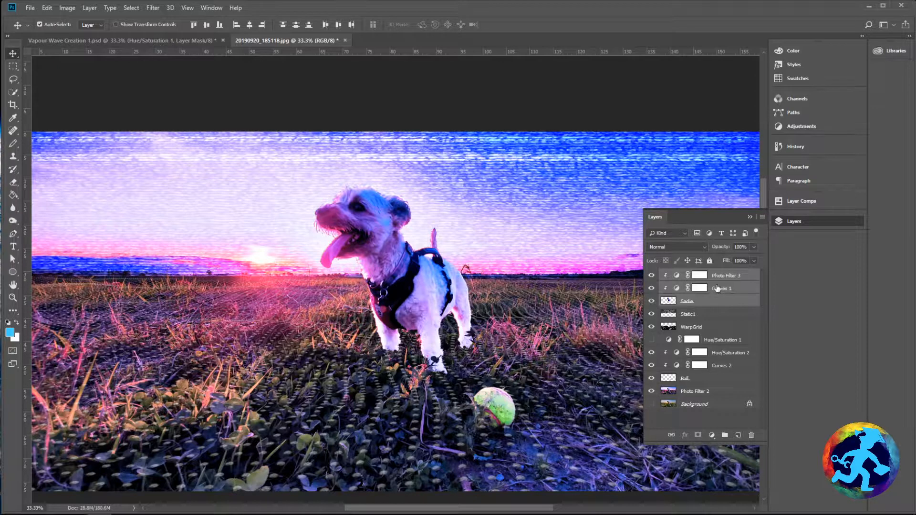
Try merging the Sadie, Curves 1 and Photo Filter 3 layers into one, and undo the merge
right_click(717, 288)
left_click(747, 388)
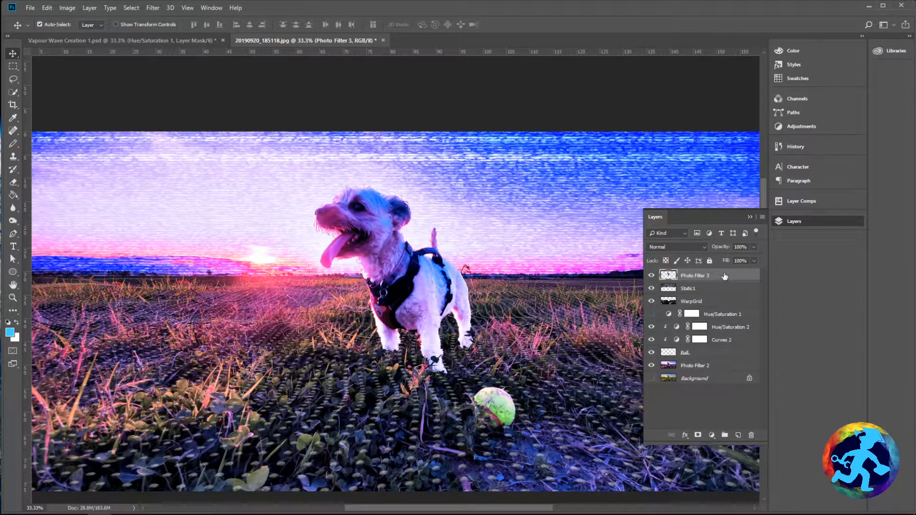
key("ctrl+z")
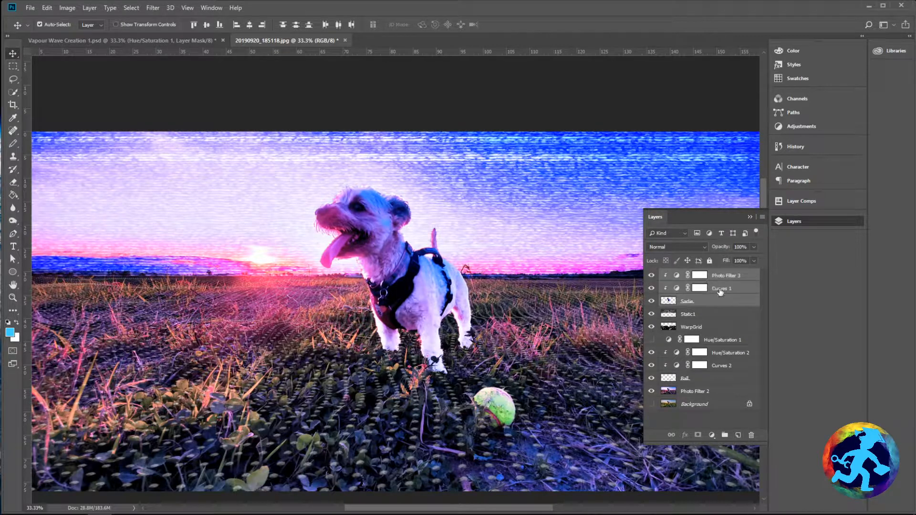
Duplicate the Sadie, Curves 1 and Photo Filter 3 layers within the document and hide the three originals
left_click(733, 280, "shift")
right_click(730, 282)
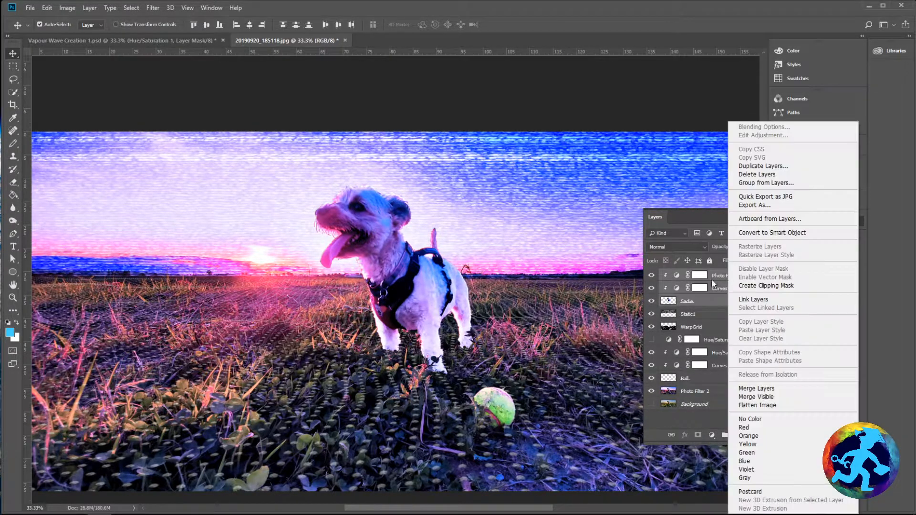
left_click(764, 166)
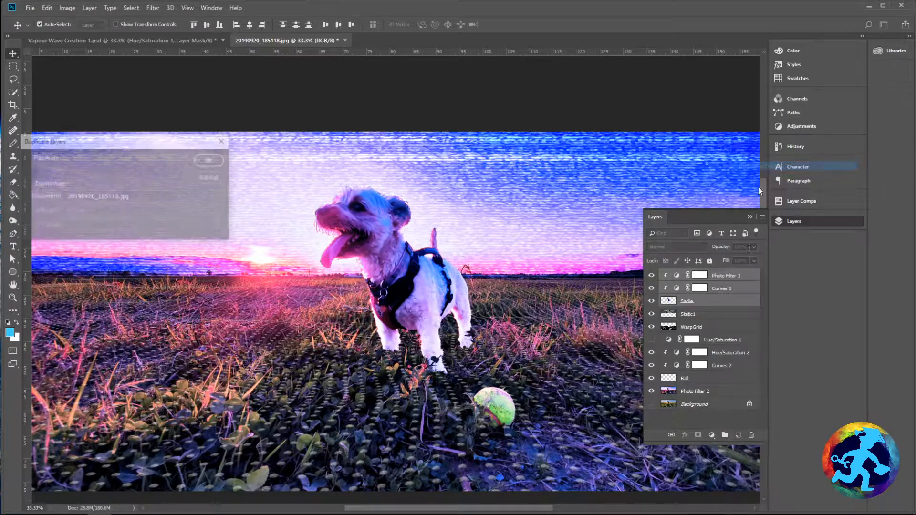
left_click(211, 160)
left_click_drag(653, 316, 652, 341)
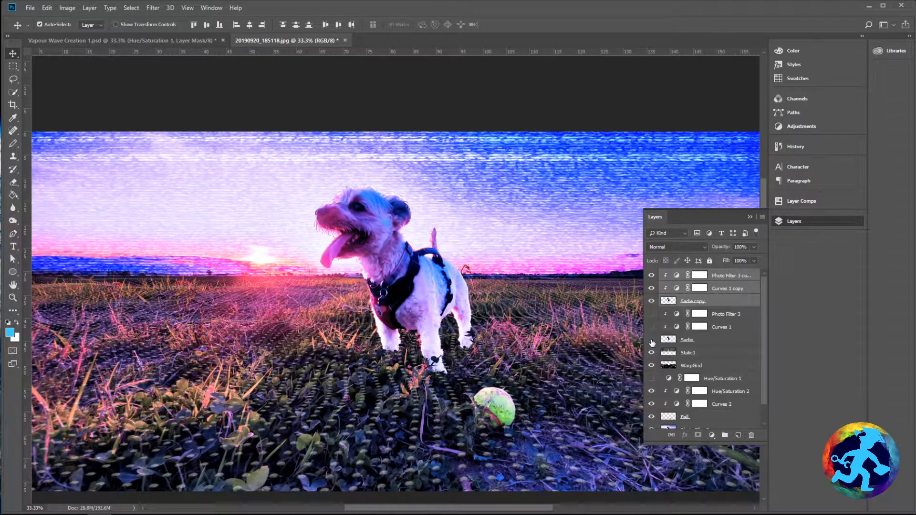
Merge the duplicated Sadie, Curves 1 and Photo Filter 3 layers into a single layer
right_click(732, 289)
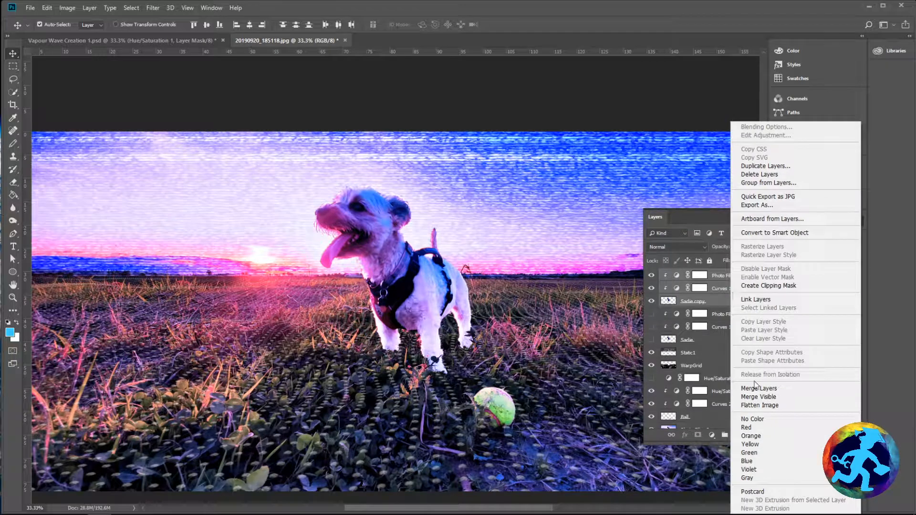
left_click(759, 388)
left_click(745, 314)
Group the original Photo Filter 3, Curves 1 and Sadie layers and name the group "Backup Sadie"
left_click(719, 289)
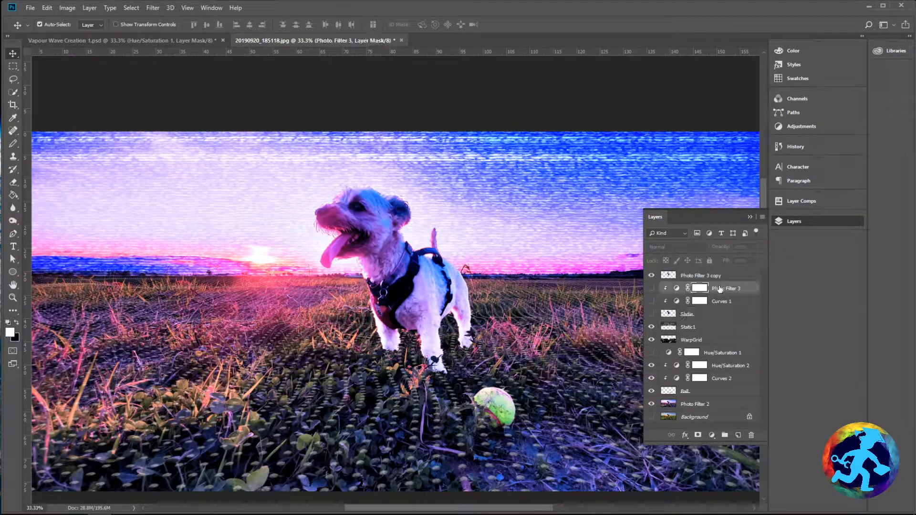
left_click(714, 316, "shift")
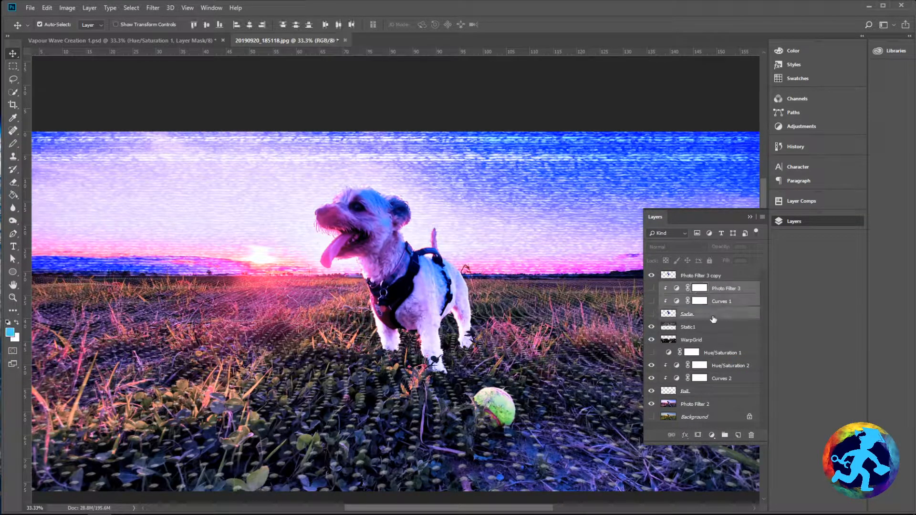
left_click(725, 436)
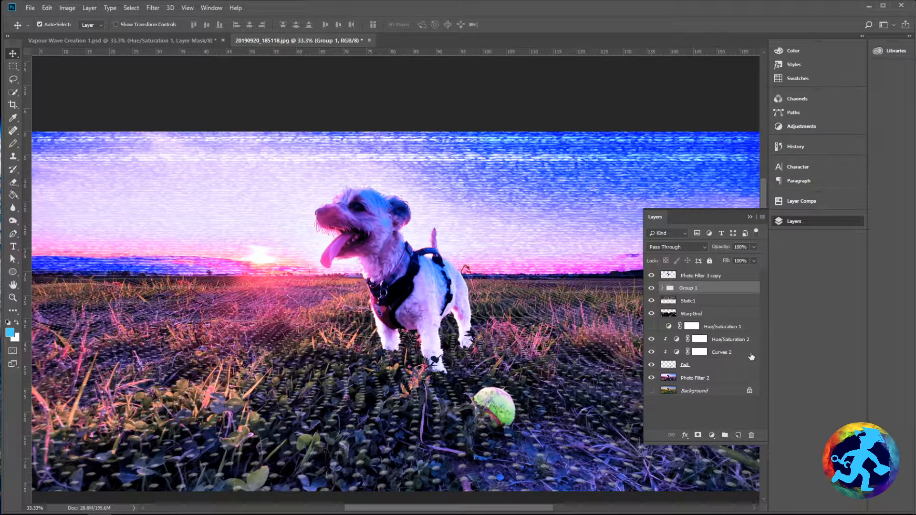
double_click(705, 287)
type("Bed")
type("kup Sadie")
key("Return")
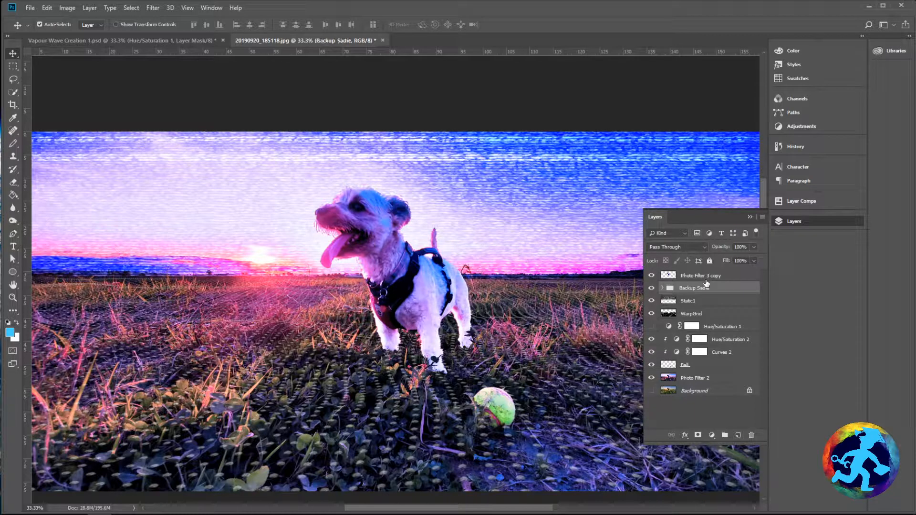
Turn on visibility for the layers inside Backup Sadie, and collapse and hide the whole group
left_click(662, 289)
left_click_drag(655, 301, 652, 328)
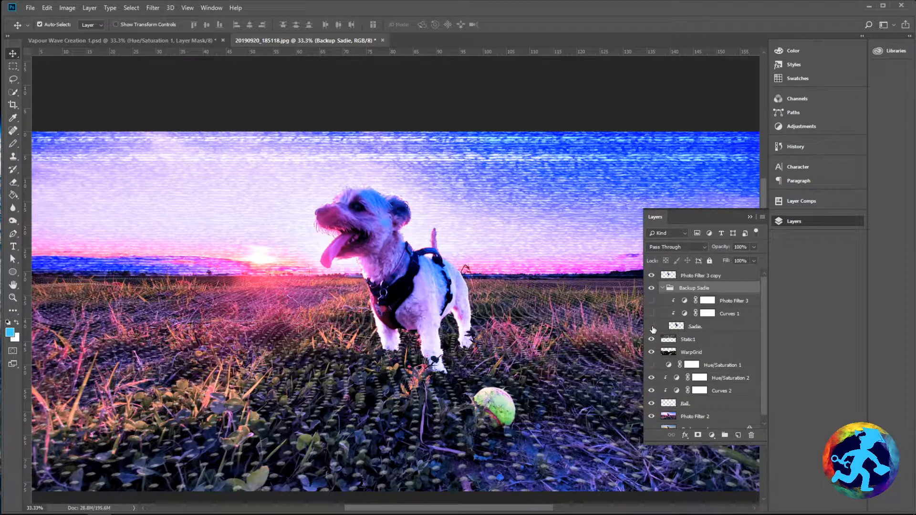
left_click(662, 288)
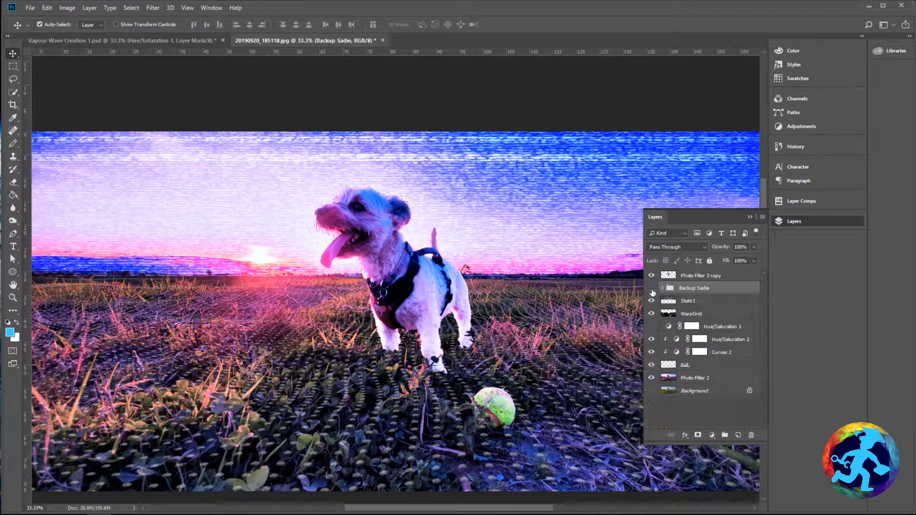
Compare the merged dog layer with the Backup Sadie group by toggling their visibility, and review the group's contents
left_click(652, 275)
left_click(652, 289)
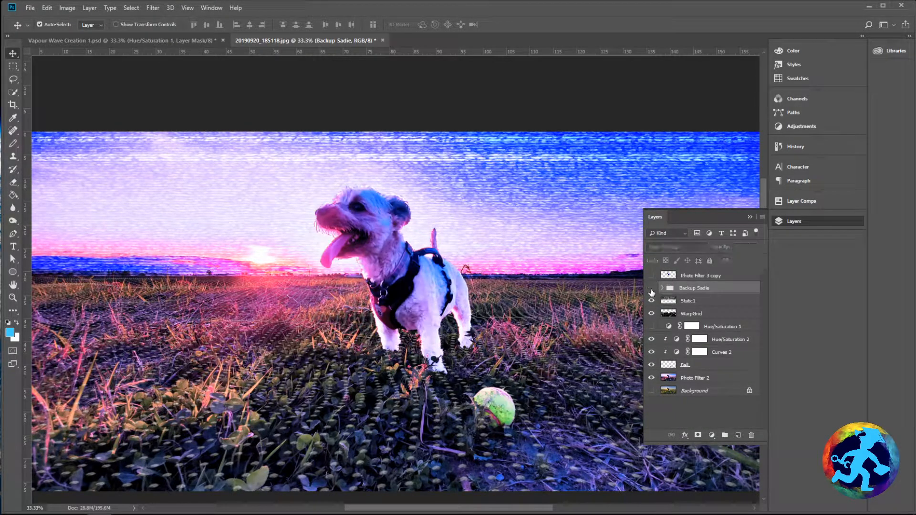
left_click(652, 290)
left_click(652, 289)
left_click(654, 276)
left_click(729, 275)
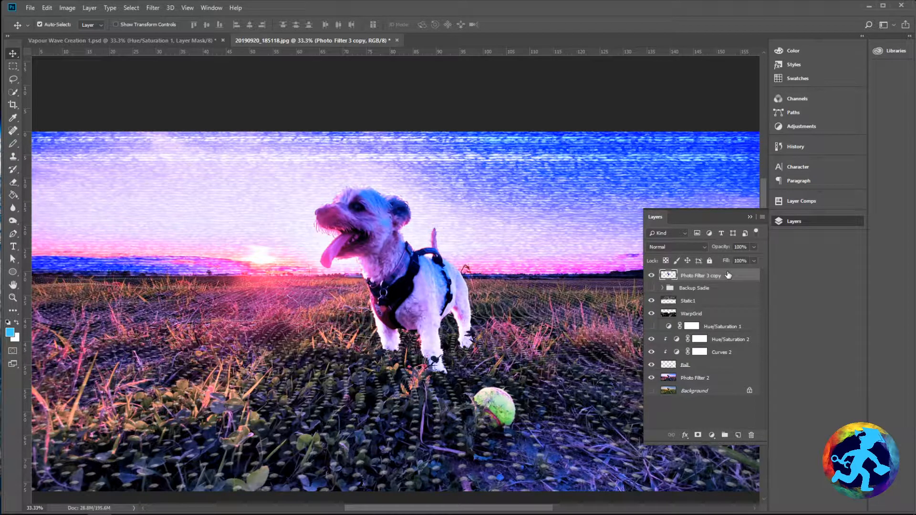
left_click(670, 288)
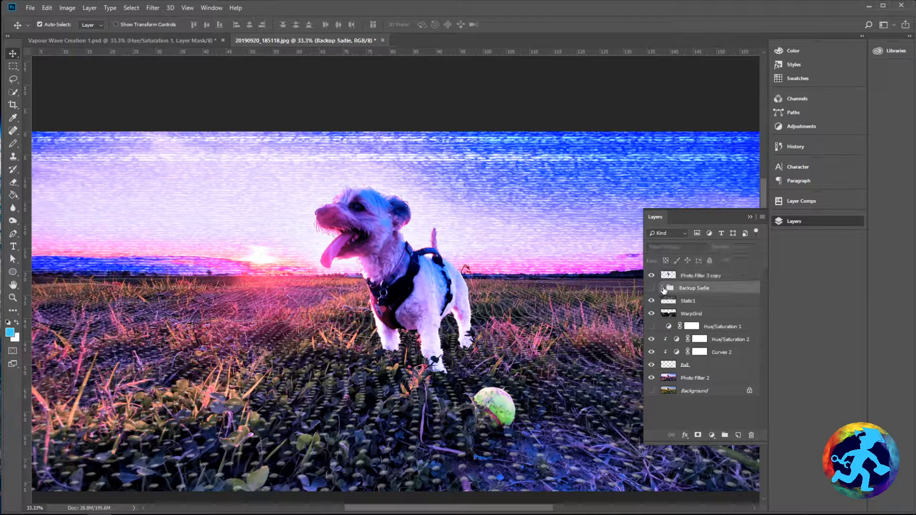
left_click(663, 289)
left_click(674, 301, "alt")
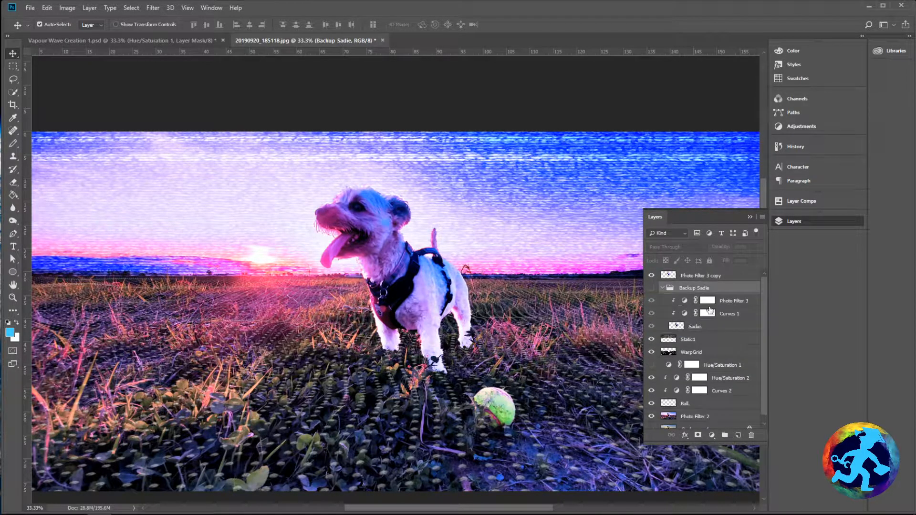
left_click(662, 289)
Duplicate the merged dog layer twice above itself, undoing a trial sideways move of the first duplicate
left_click(698, 277)
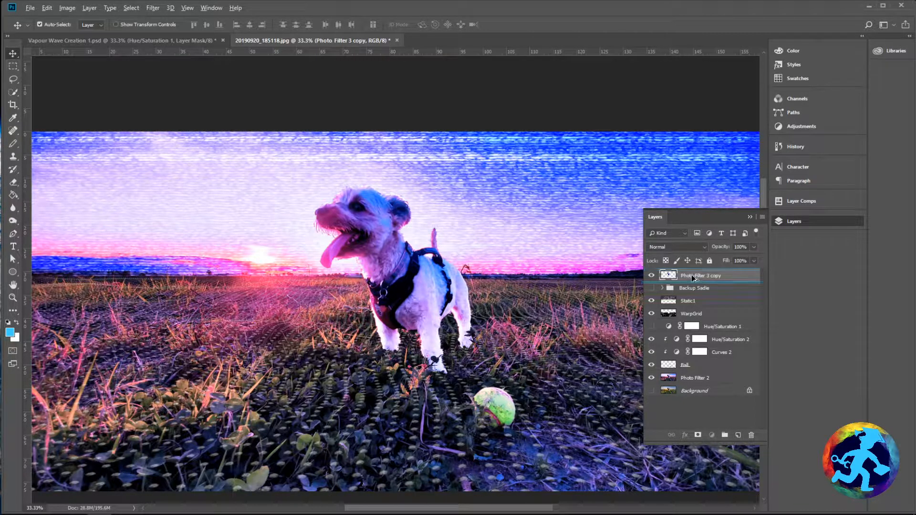
left_click_drag(693, 279, 693, 271)
left_click_drag(694, 274, 694, 274)
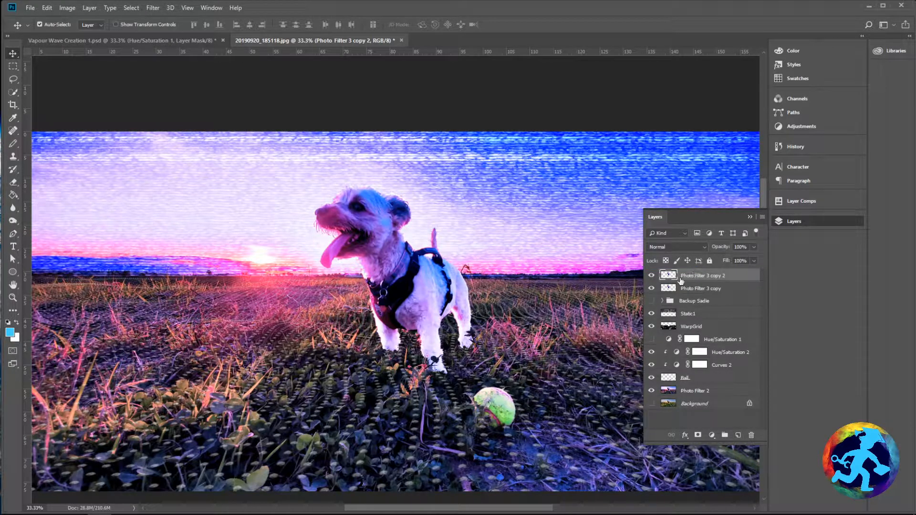
left_click_drag(408, 298, 448, 296)
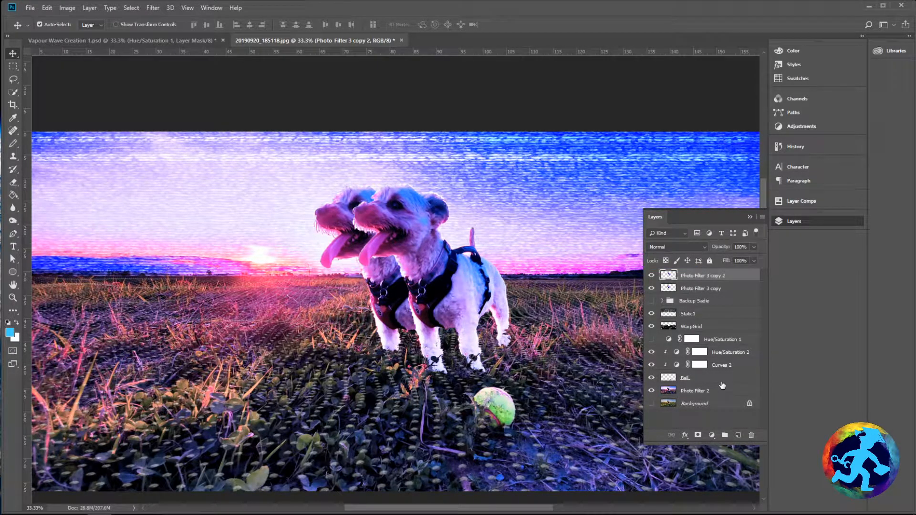
key("ctrl+z")
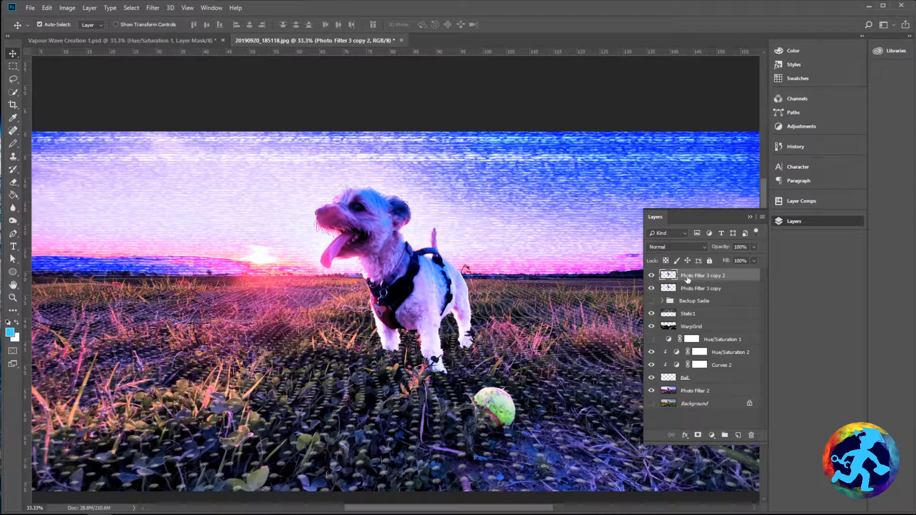
left_click_drag(688, 278, 691, 275)
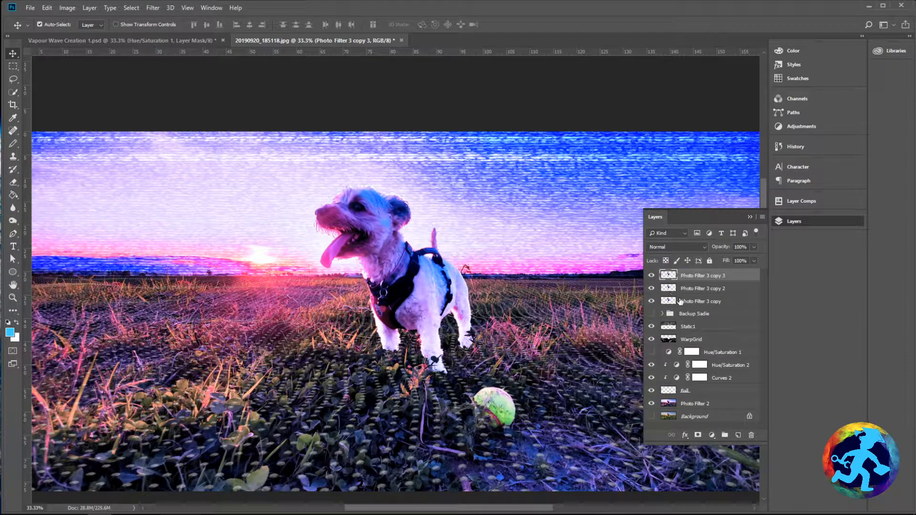
Shift the lowest merged dog layer, Photo Filter 3 copy, slightly left to offset it behind the upper copies
left_click(688, 303)
left_click(685, 277)
left_click(687, 302)
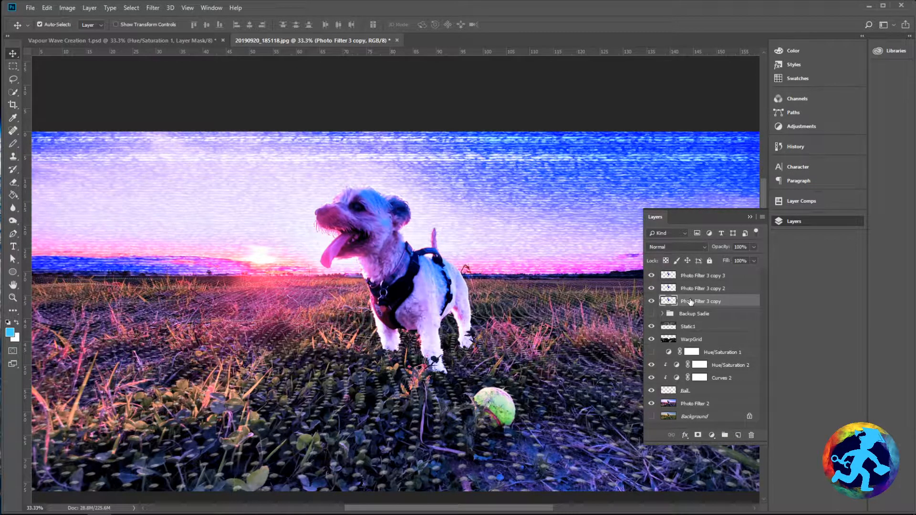
key("shift+Left")
key("shift+Left")
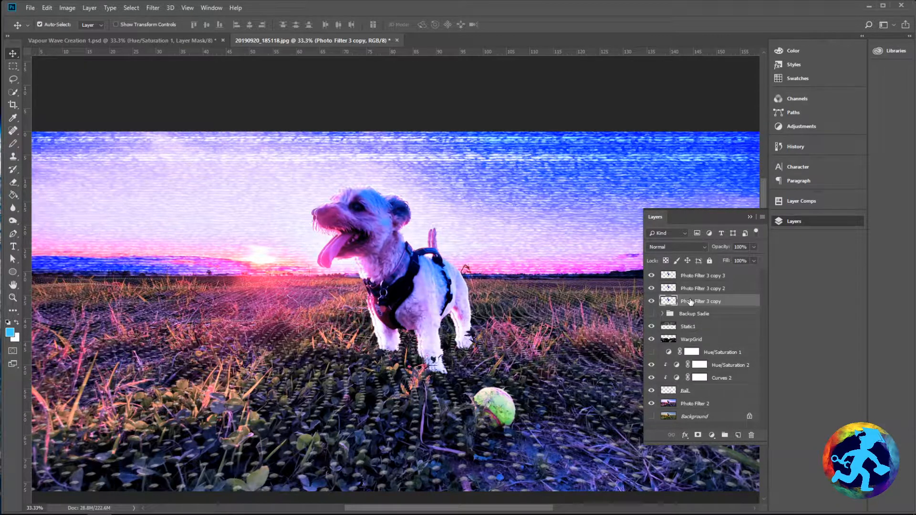
key("shift+Left")
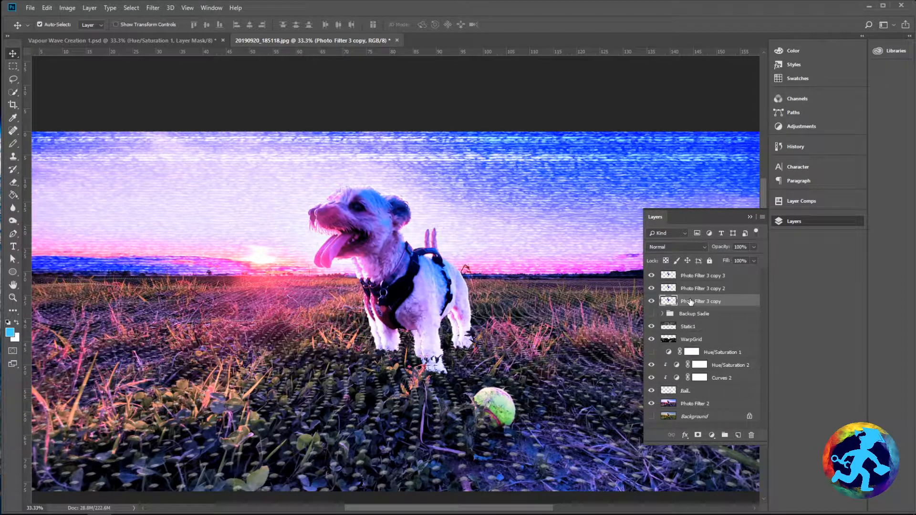
Shift the middle dog layer, Photo Filter 3 copy 2, slightly left in small increments
left_click(696, 289)
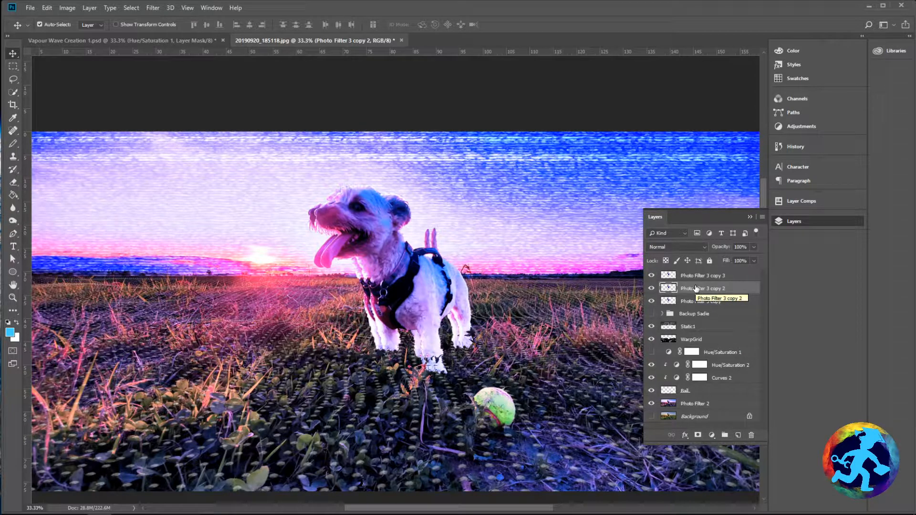
key("shift+Left")
key("shift+Left")
key("shift+Left")
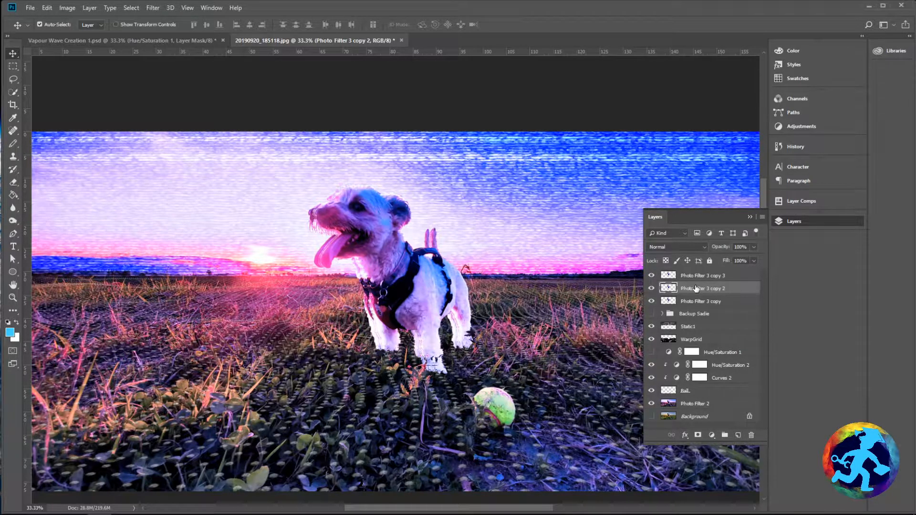
key("shift+Left")
key("shift+Left")
key("shift+Left")
key("shift+Left")
key("shift+Left")
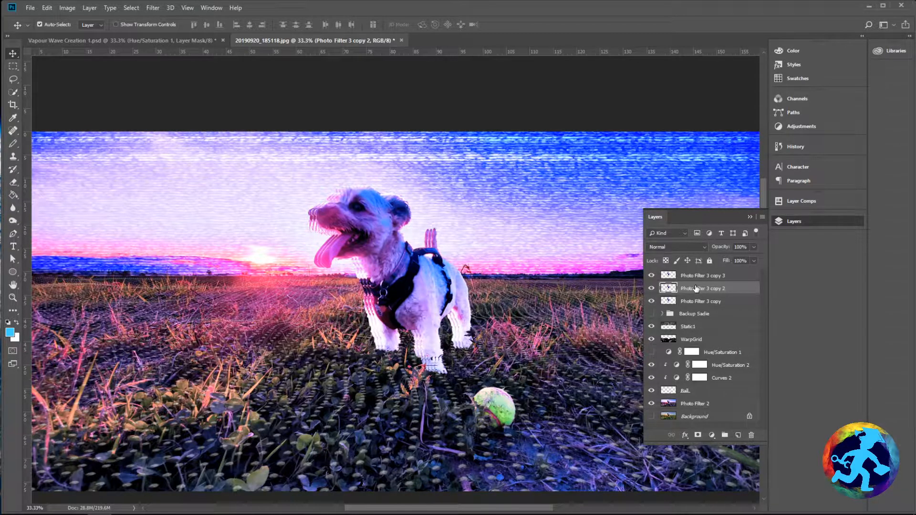
Nudge the middle dog layer, Photo Filter 3 copy 2, to the right so it sits slightly behind the top copy's right edge
key("shift+Right")
key("shift+Right")
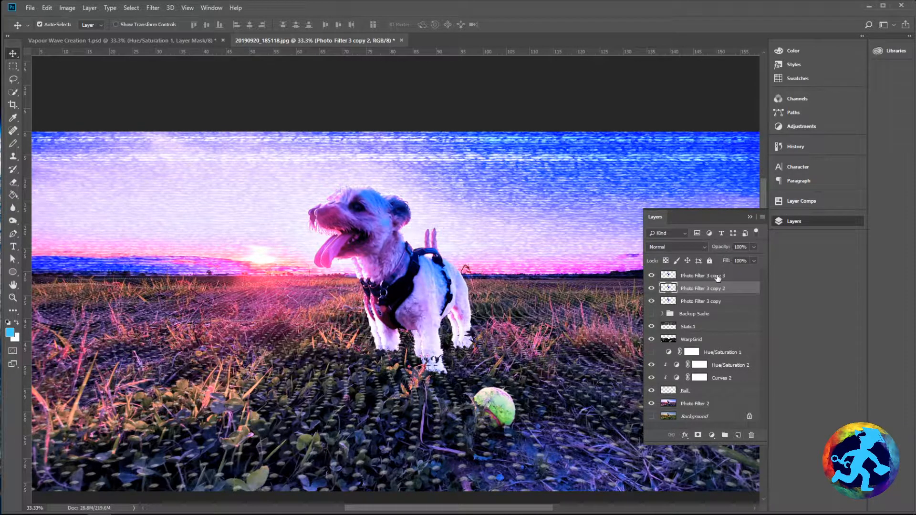
left_click(718, 278)
left_click(713, 292)
key("shift+Right")
key("shift+Right")
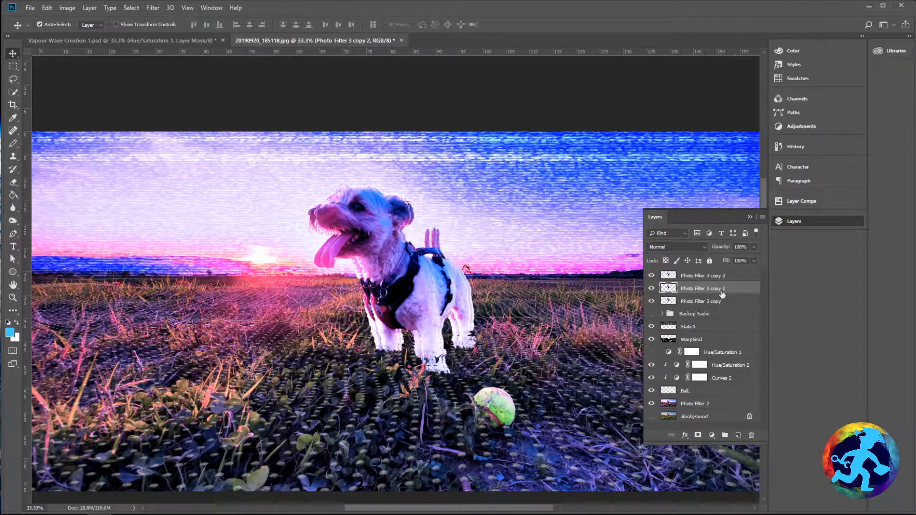
Nudge the lowest dog layer, Photo Filter 3 copy, slightly right and compare the offsets by toggling the two lower copies' visibility
left_click(713, 301)
key("shift+Right")
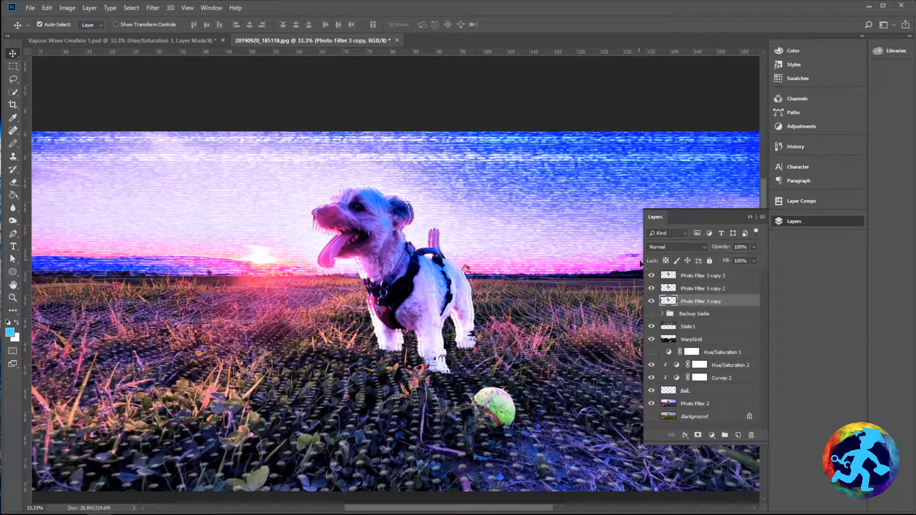
left_click_drag(653, 289, 652, 302)
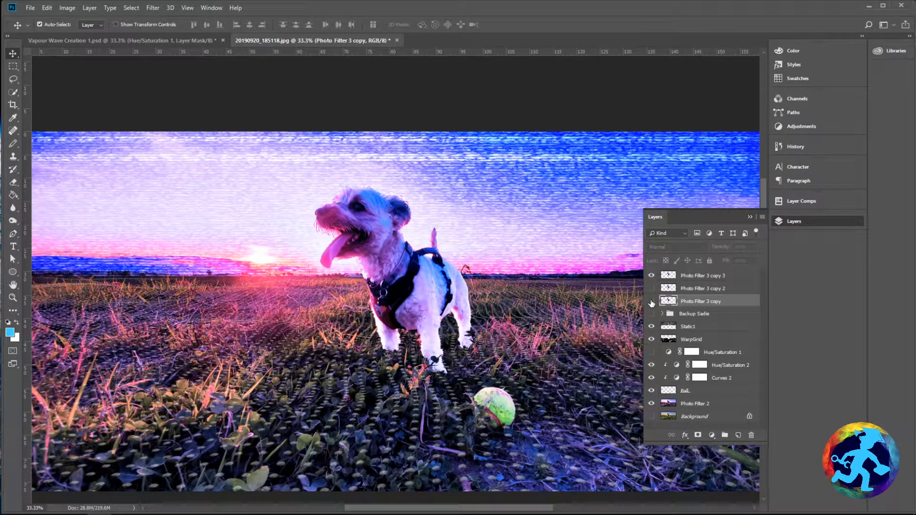
left_click(652, 302)
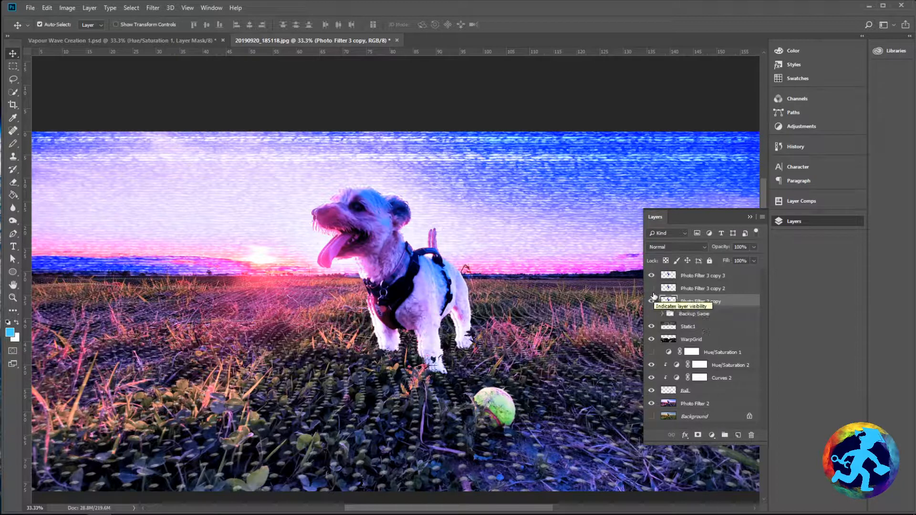
left_click(652, 289)
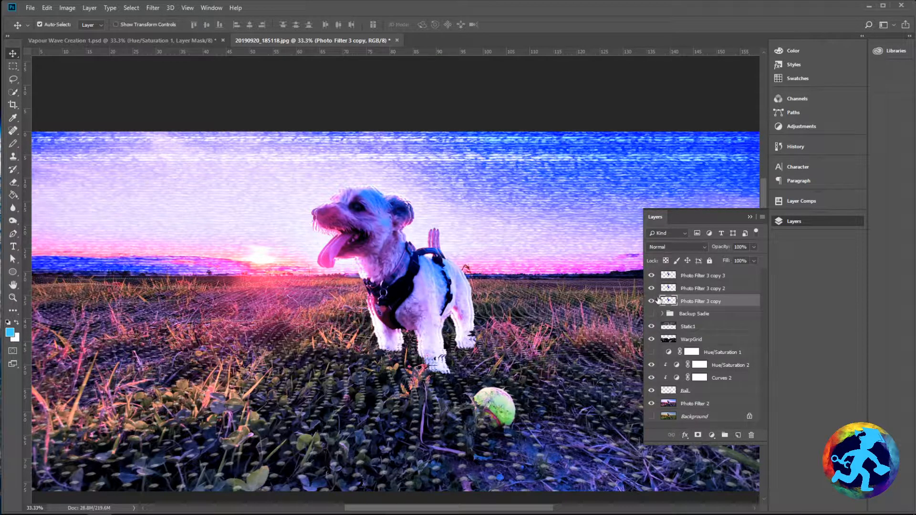
left_click(698, 289)
left_click(701, 278)
left_click(701, 302)
left_click(702, 289)
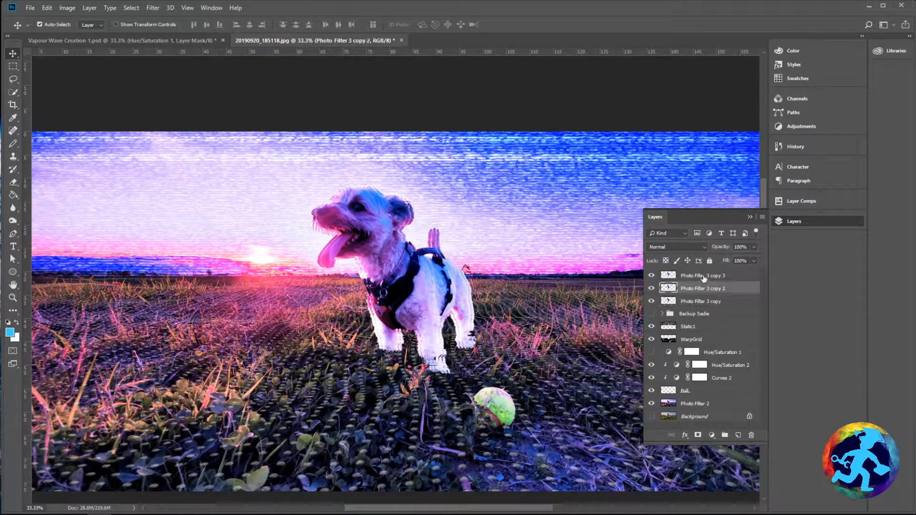
left_click(703, 277)
left_click(701, 290)
left_click(698, 301)
Select the middle dog layer and examine the coloured fringes around the dog's head in Vapour Wave Creation 1.psd, returning to 20190920_185118.jpg
left_click(701, 290)
left_click(165, 42)
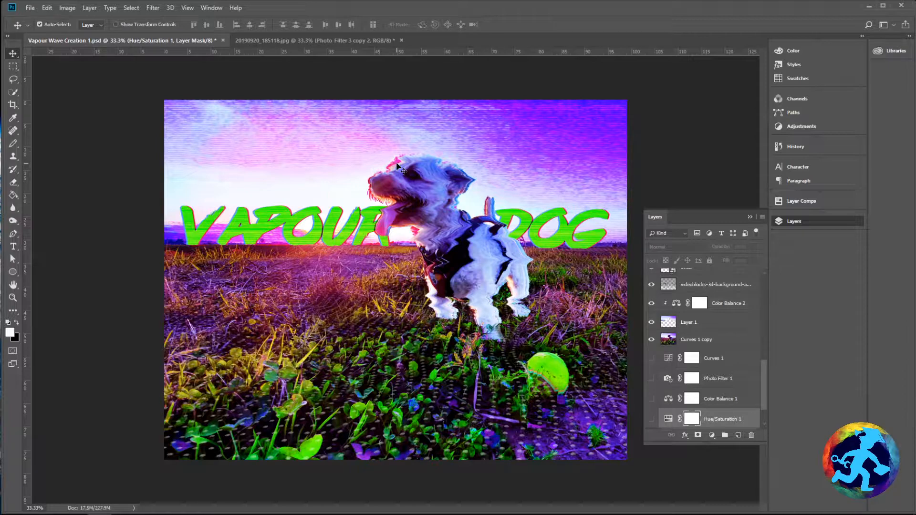
scroll(397, 167, "up", 3)
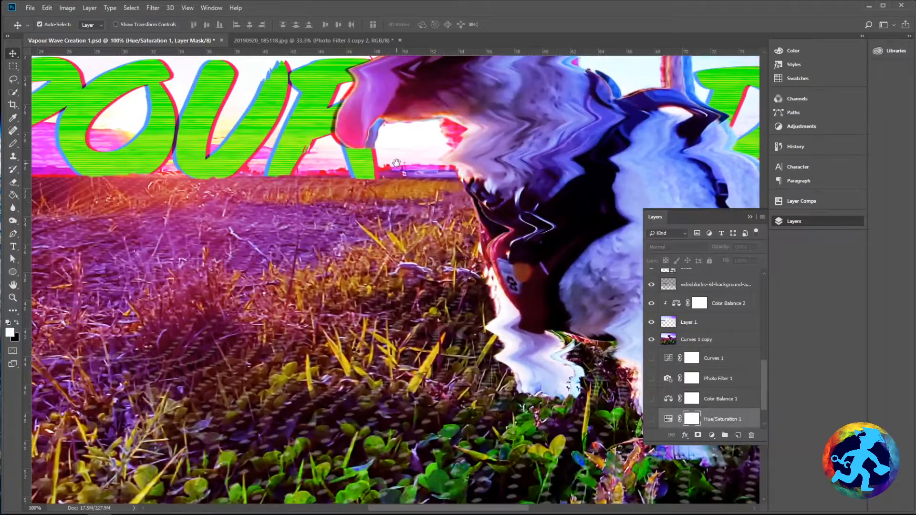
left_click_drag(400, 168, 377, 252)
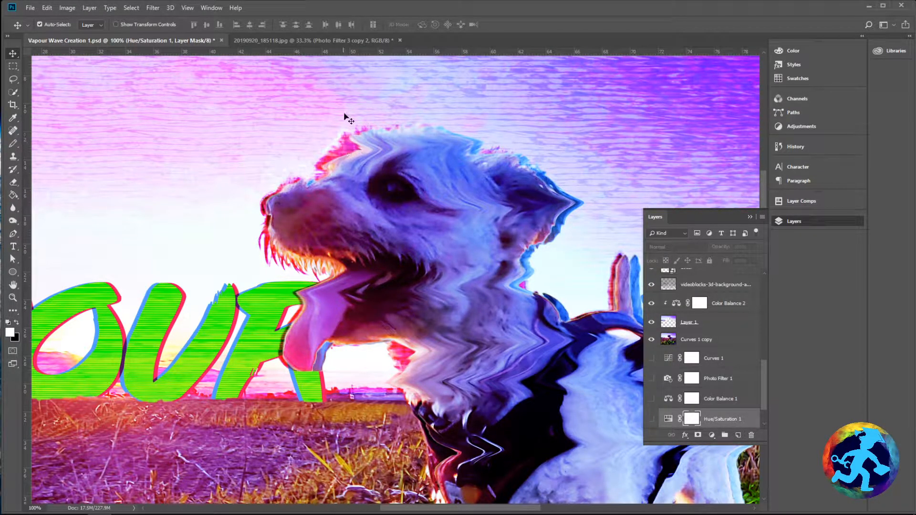
left_click(302, 39)
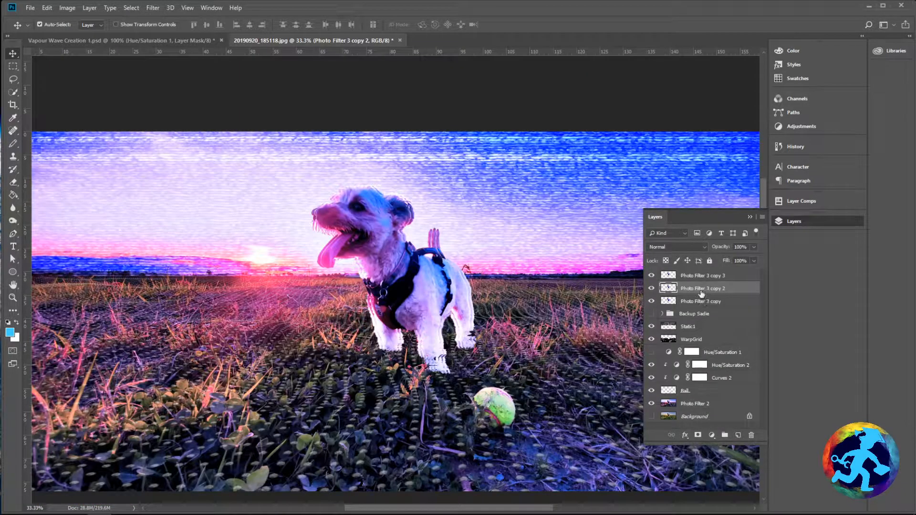
Clip a Hue/Saturation adjustment to Photo Filter 3 copy 2, with hue -45 and saturation +74
left_click(712, 436)
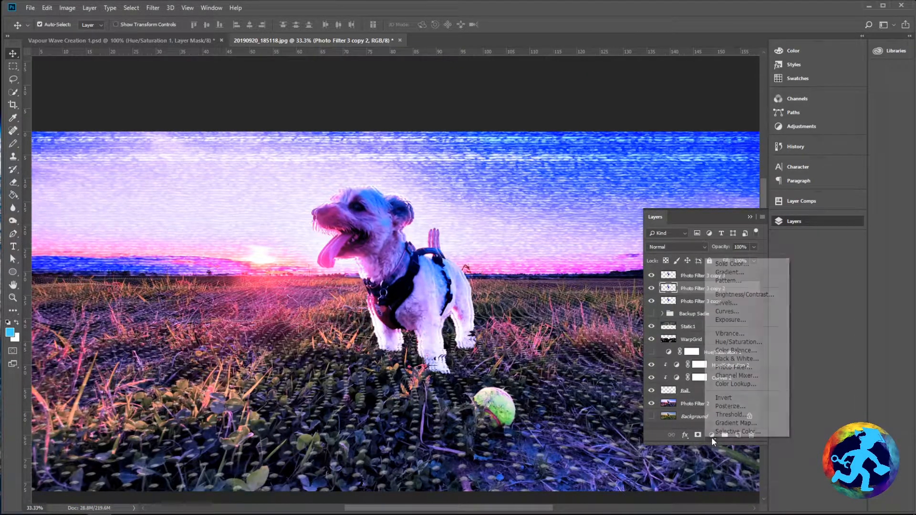
left_click(738, 343)
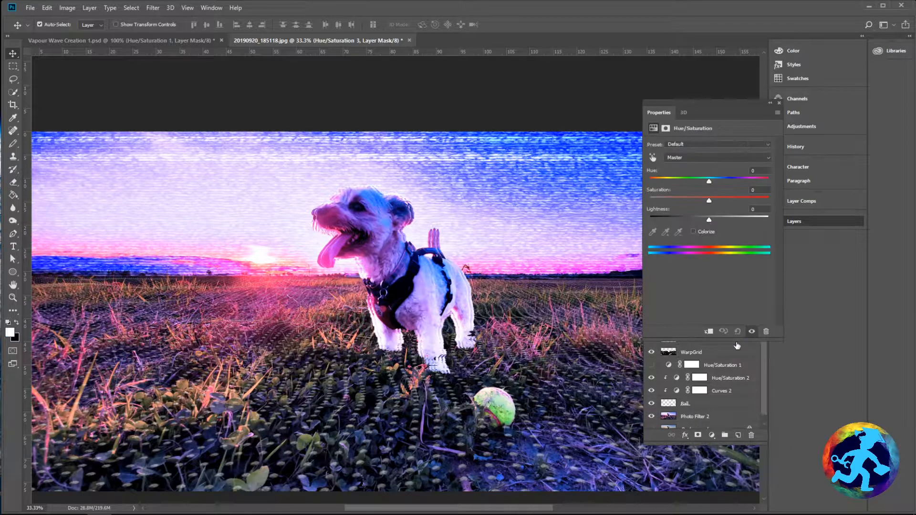
left_click(708, 332)
left_click_drag(710, 183, 684, 185)
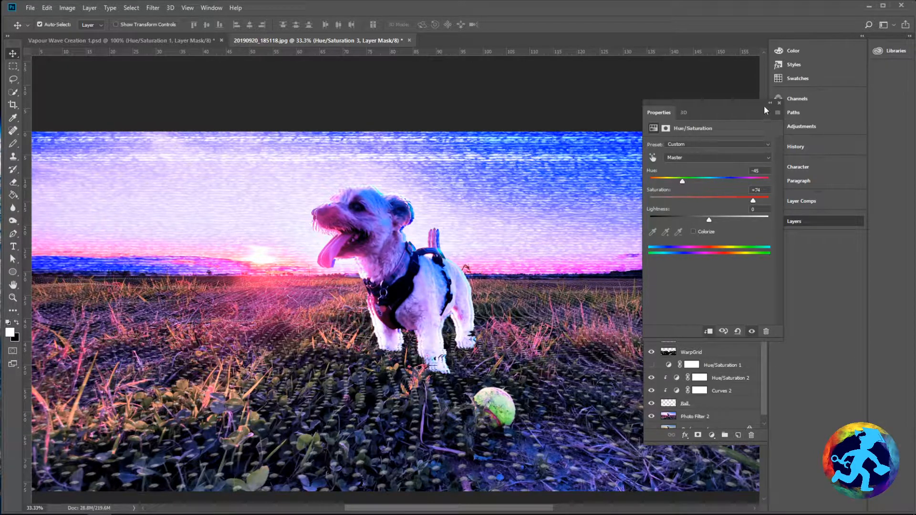
left_click(779, 102)
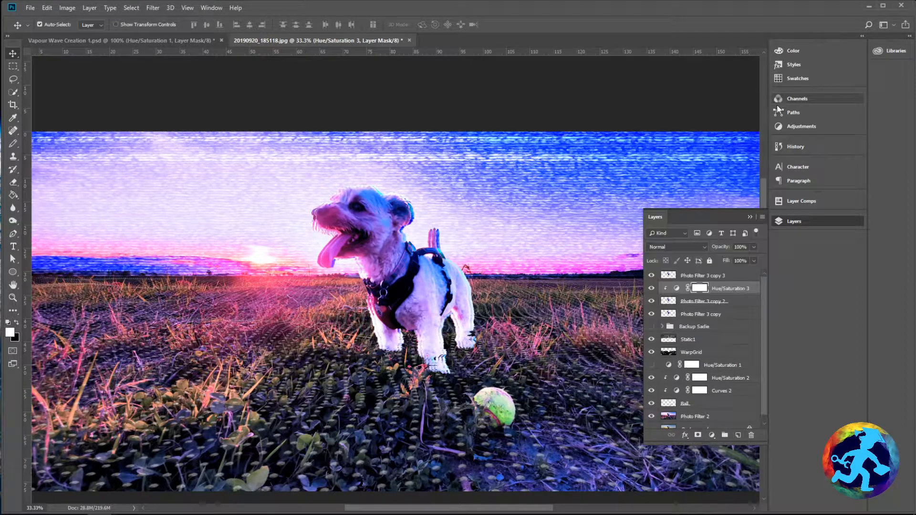
Merge the new Hue/Saturation 3 adjustment with the middle dog layer, Photo Filter 3 copy 2
left_click(723, 299, "ctrl")
right_click(732, 295)
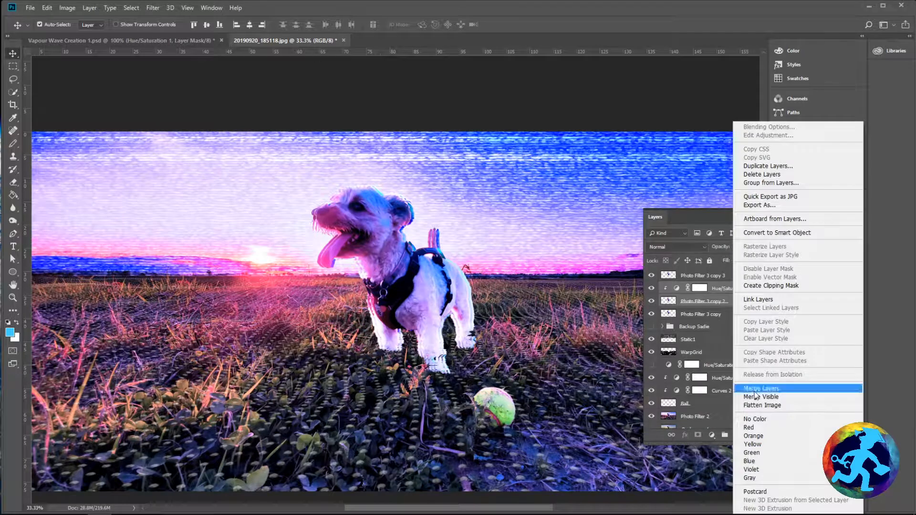
left_click(758, 389)
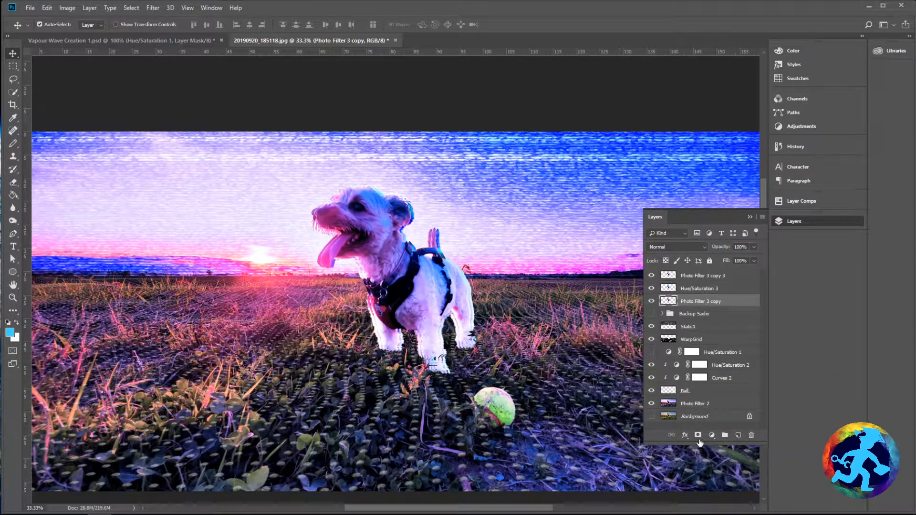
Clip a Hue/Saturation adjustment to the lowest dog layer, Photo Filter 3 copy, with hue +38 and increased saturation
left_click(712, 435)
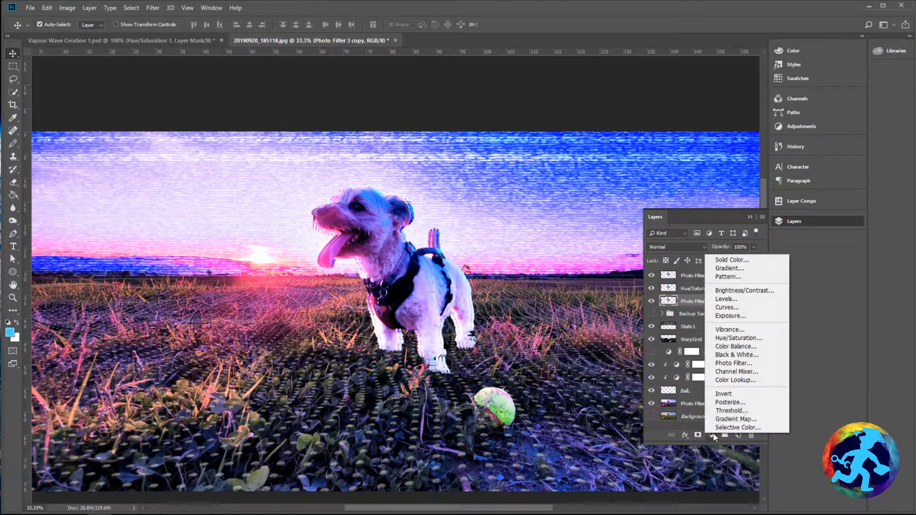
left_click(720, 337)
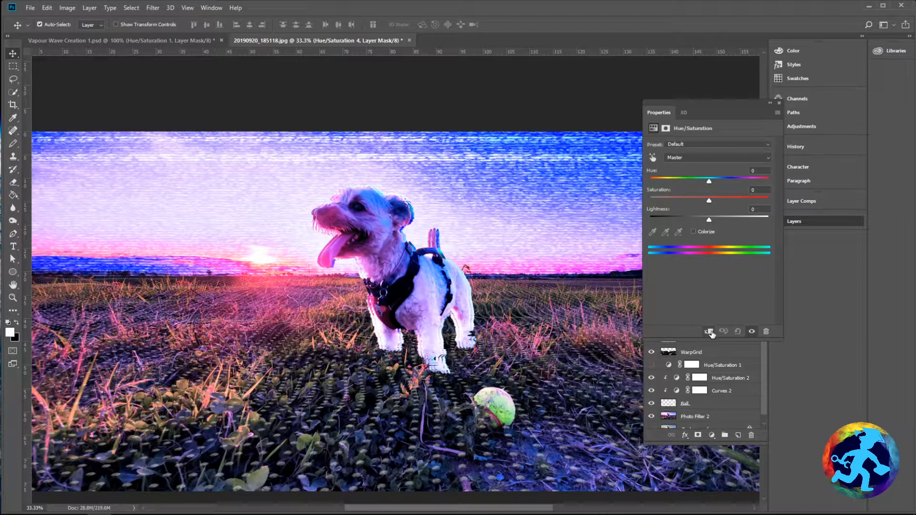
left_click_drag(709, 181, 729, 205)
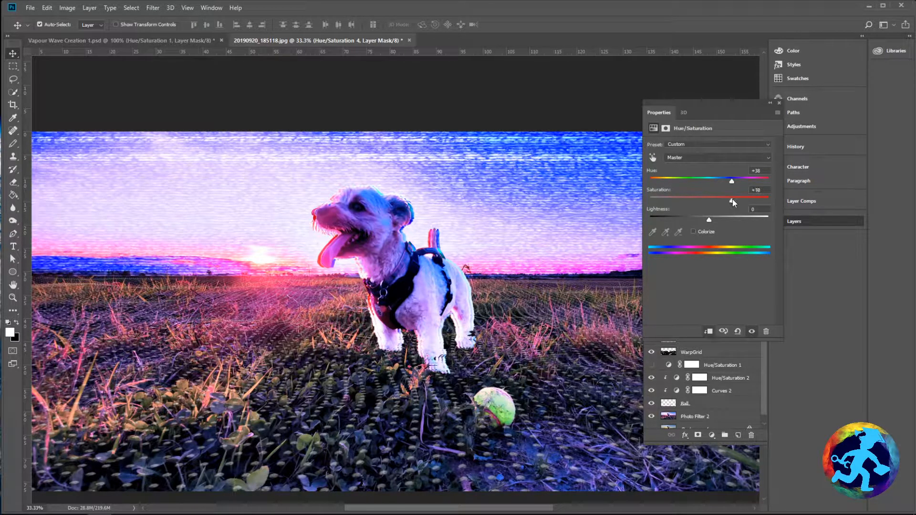
left_click_drag(737, 199, 738, 202)
left_click(780, 102)
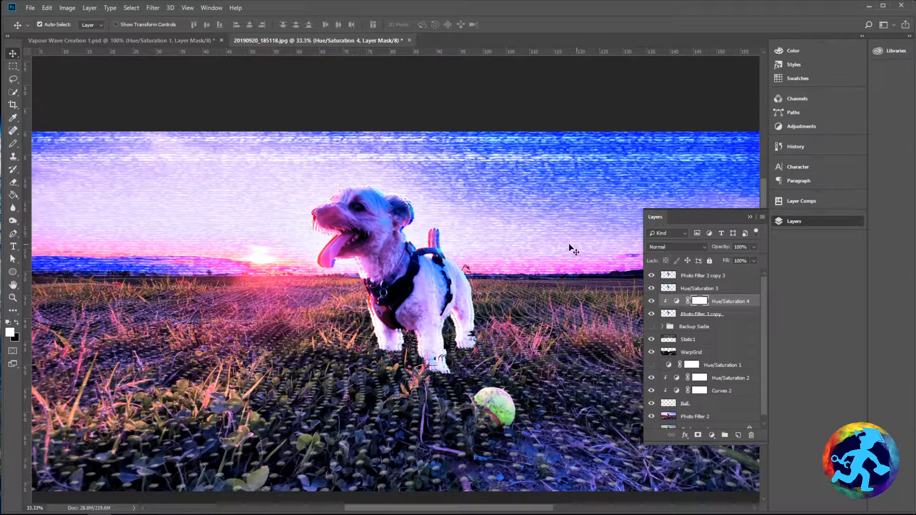
Merge the Hue/Saturation 4 adjustment with Photo Filter 3 copy and clear the layer selection
left_click(728, 315, "shift")
right_click(733, 312)
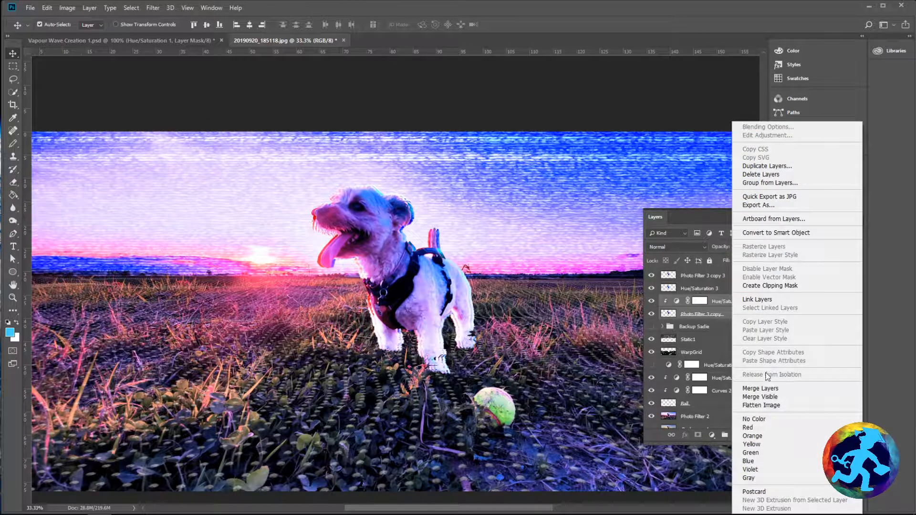
left_click(763, 389)
left_click(493, 112)
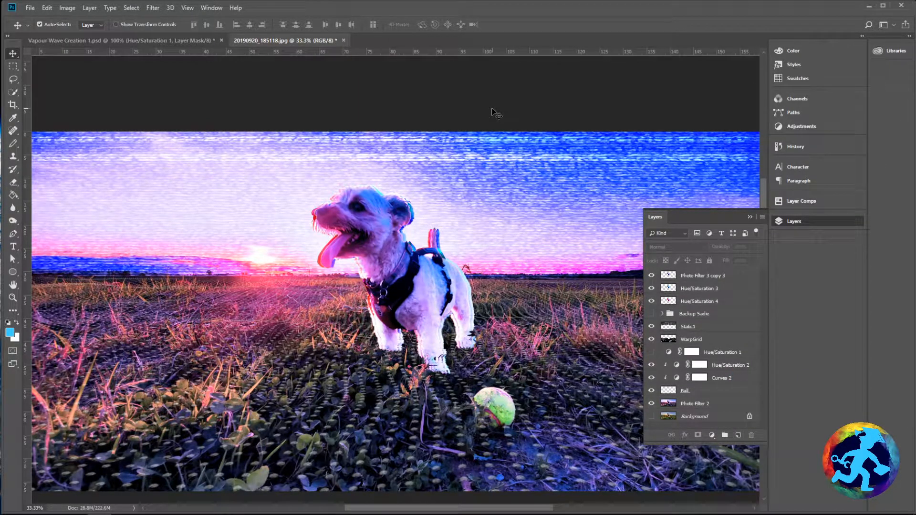
Examine the coloured offset edges around the dog up close, comparing with the two recolored layers hidden and shown
key("ctrl+plus")
key("ctrl+plus")
key("ctrl+plus")
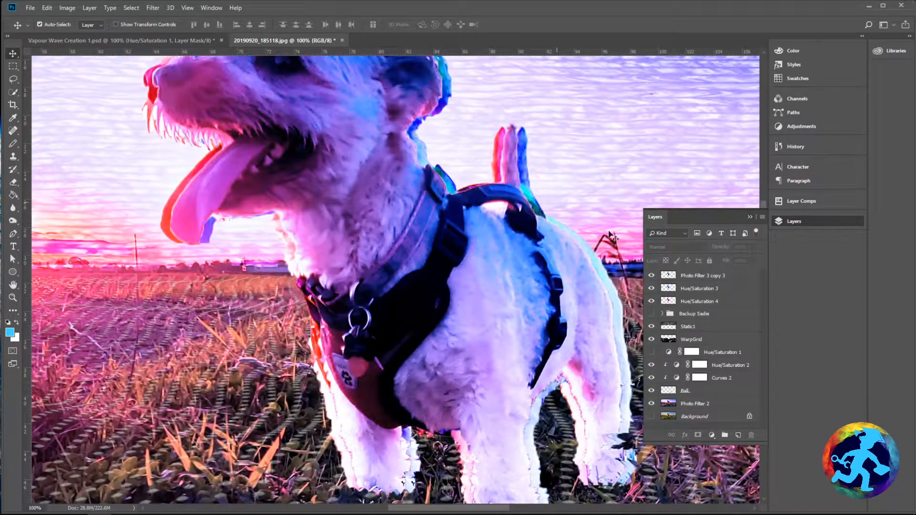
left_click(651, 288)
left_click(651, 301)
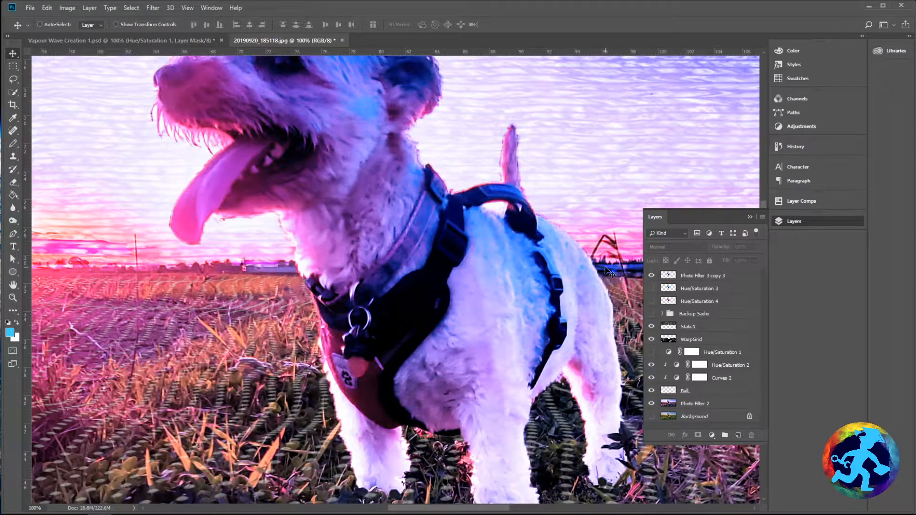
key("ctrl+minus")
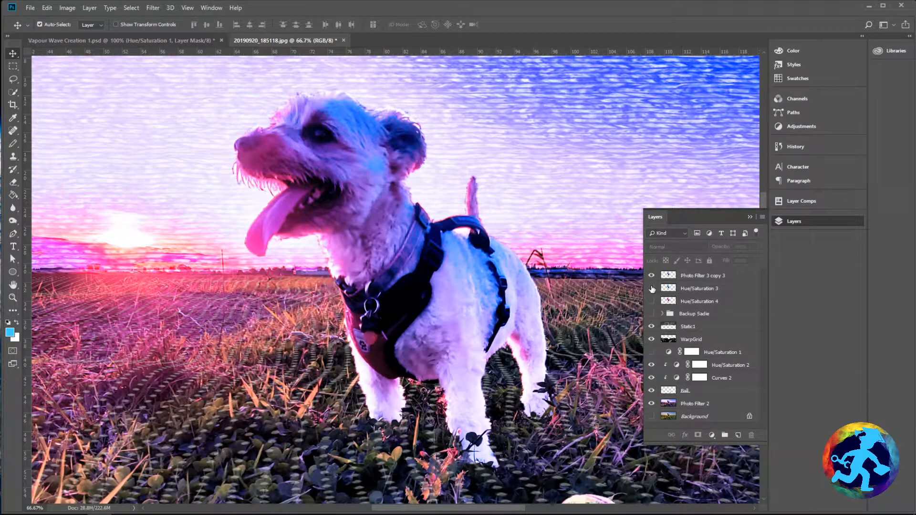
left_click(652, 289)
left_click(651, 301)
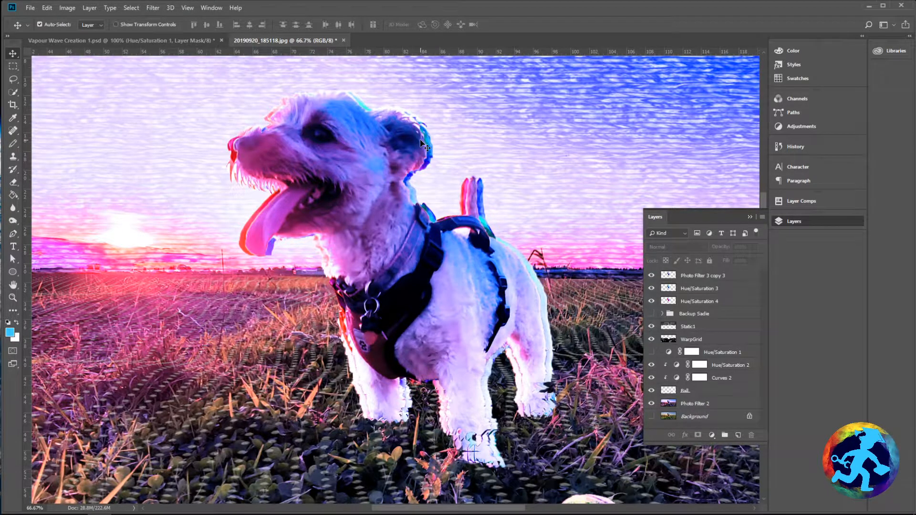
key("ctrl+minus")
key("ctrl+minus")
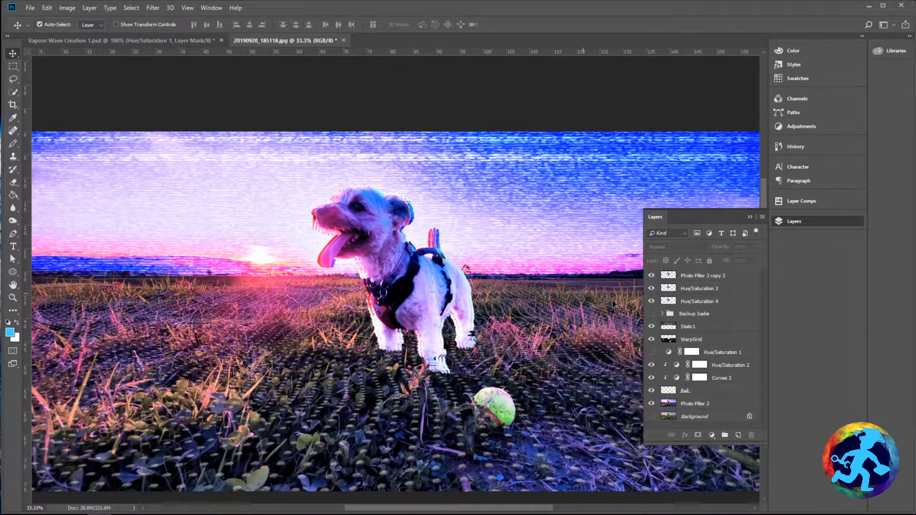
Duplicate the three dog layers, Photo Filter 3 copy 3, Hue/Saturation 3 and Hue/Saturation 4, within the same document
scroll(721, 297, "down", 1)
scroll(458, 296, "up", 1)
scroll(457, 295, "down", 1)
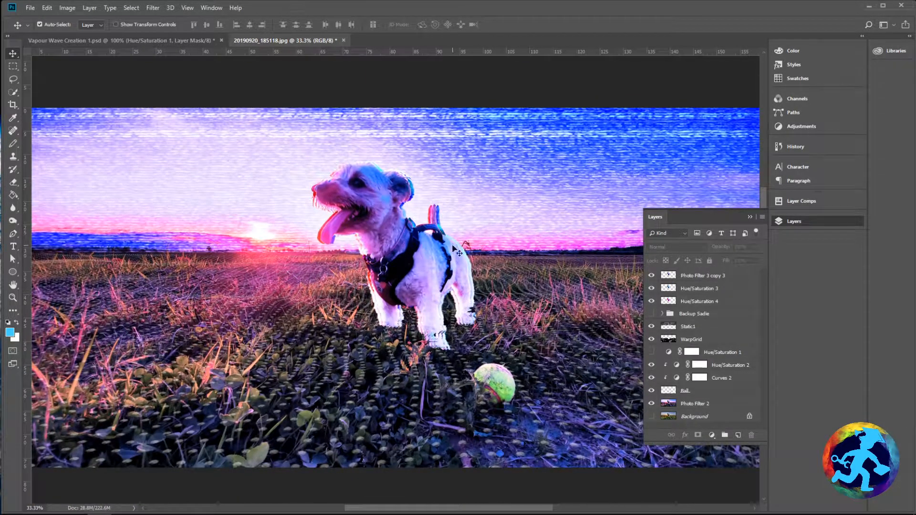
left_click(713, 280)
left_click(707, 289, "shift")
left_click(703, 302, "shift")
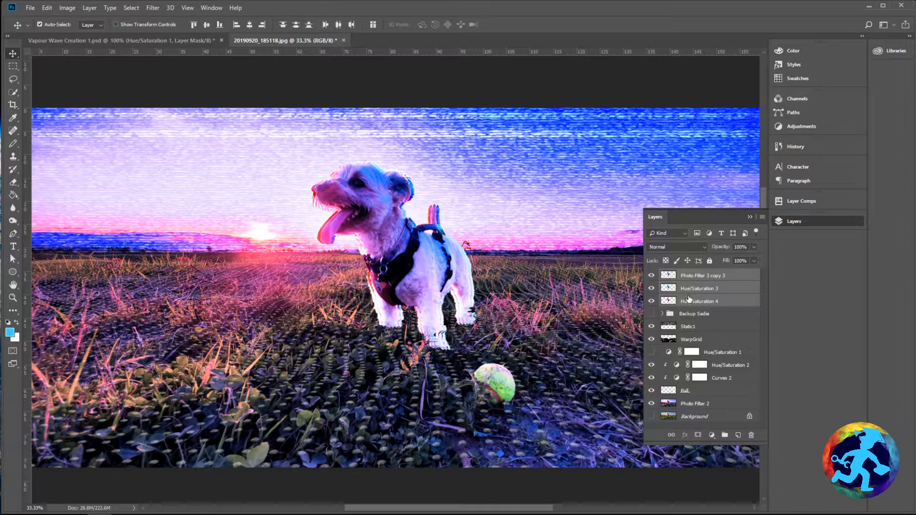
right_click(688, 299)
left_click(745, 168)
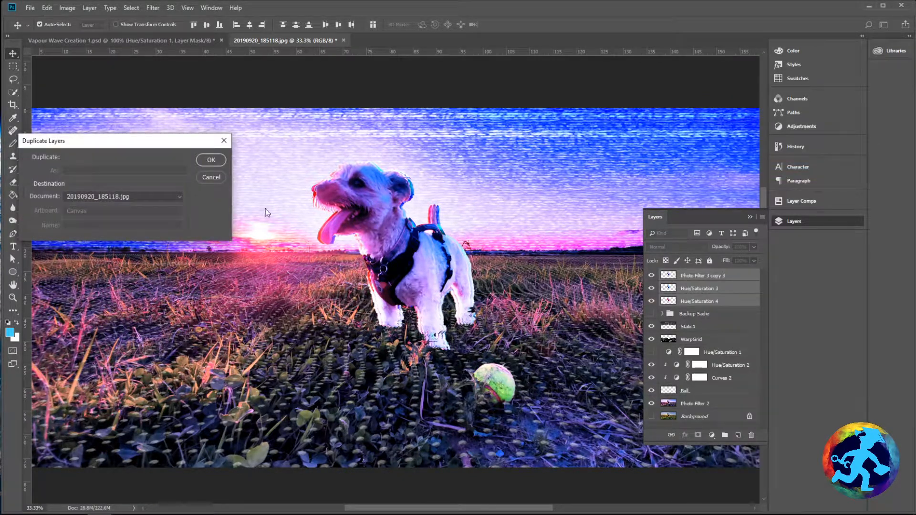
left_click(212, 160)
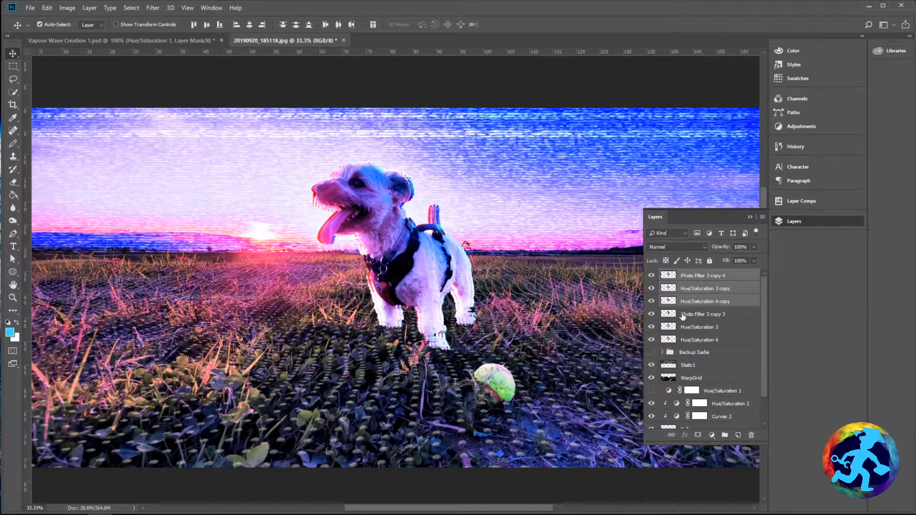
Group the three original dog layers below the duplicates into a hidden group named Backup Sadie 2
left_click(683, 316)
left_click(692, 342, "shift")
left_click(725, 435)
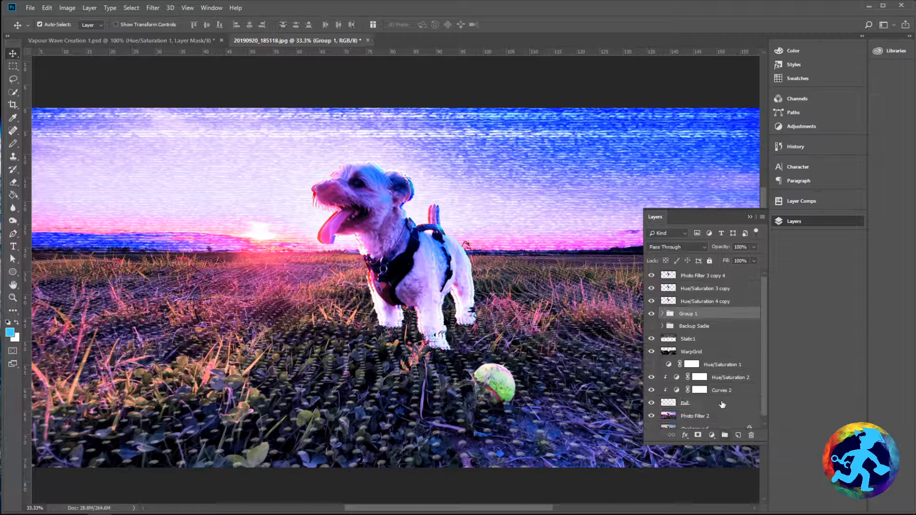
left_click(651, 314)
double_click(690, 314)
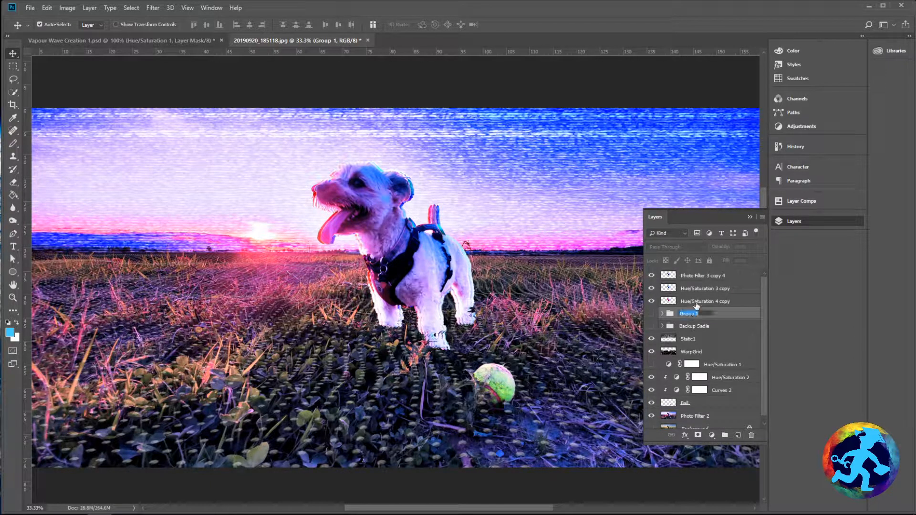
type("Backup Sadie 2")
key("Return")
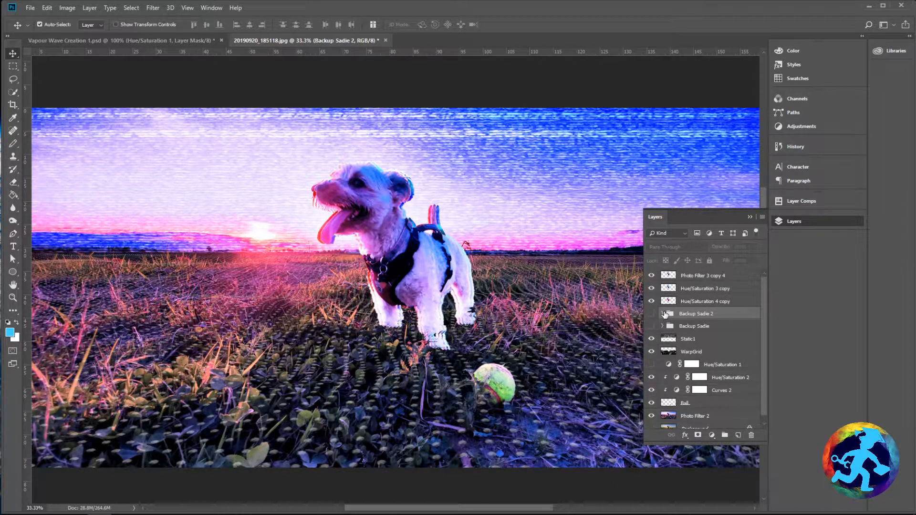
Delete the three duplicated dog layers, then show and expand the Backup Sadie 2 group in their place
left_click(693, 278)
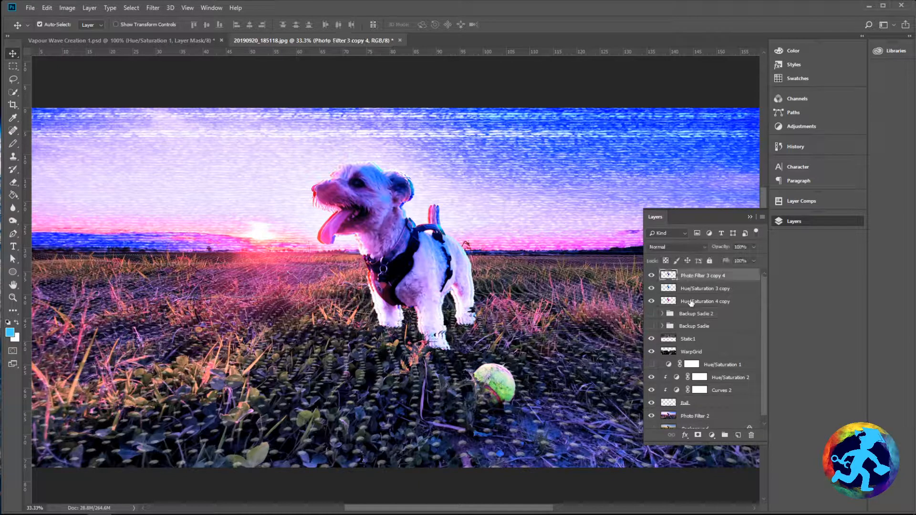
left_click(691, 303, "shift")
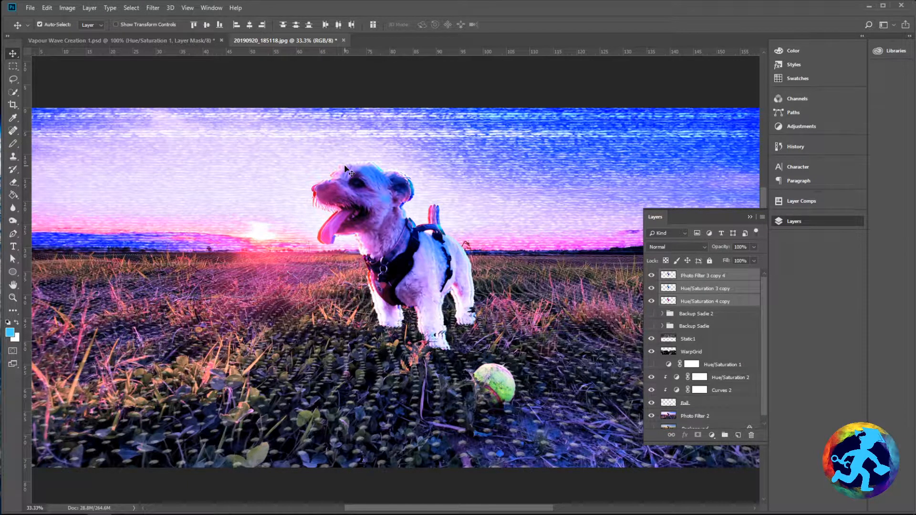
left_click(752, 435)
left_click(652, 276)
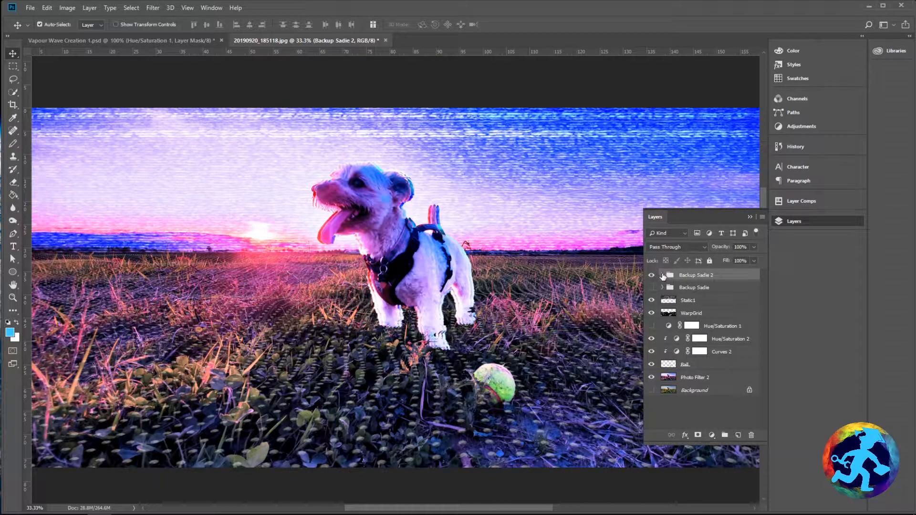
left_click(663, 275)
left_click(682, 289)
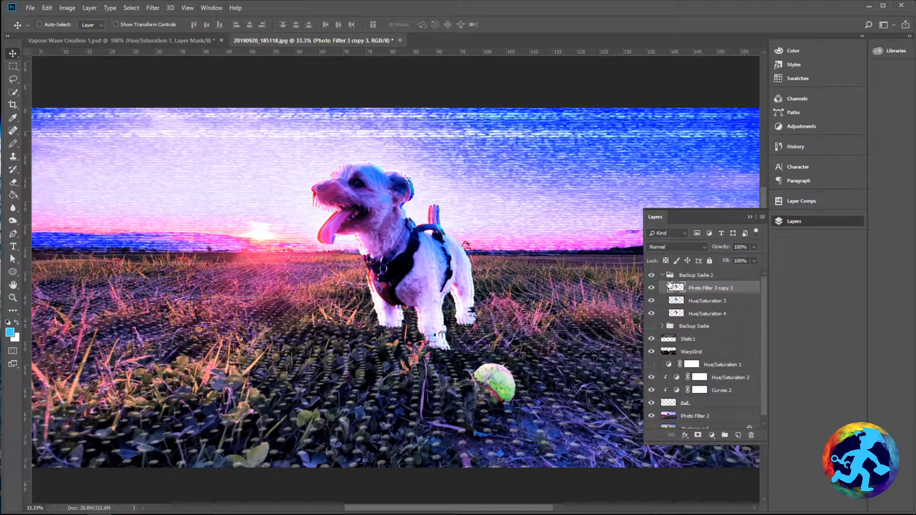
Undo the deletion of the three dog layer copies, and hide and collapse the Backup Sadie 2 group again
key("ctrl+z")
key("ctrl+z")
key("ctrl+z")
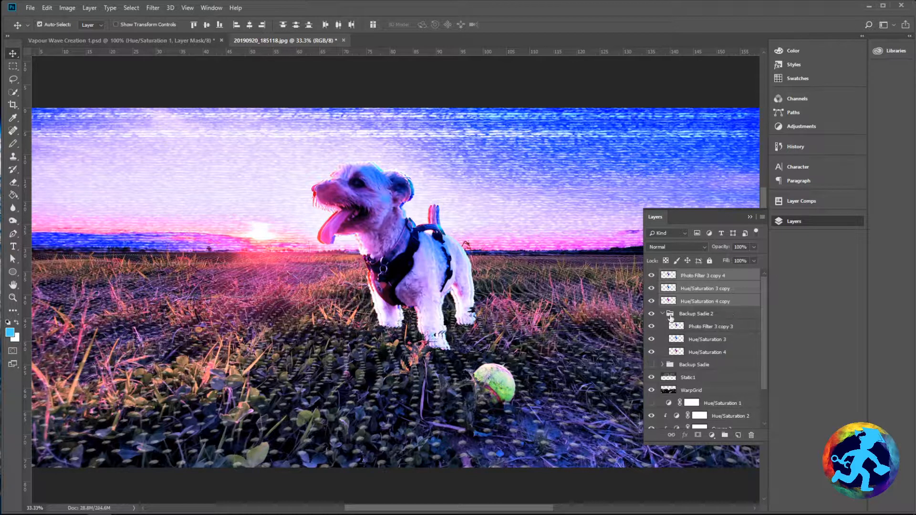
left_click(651, 314)
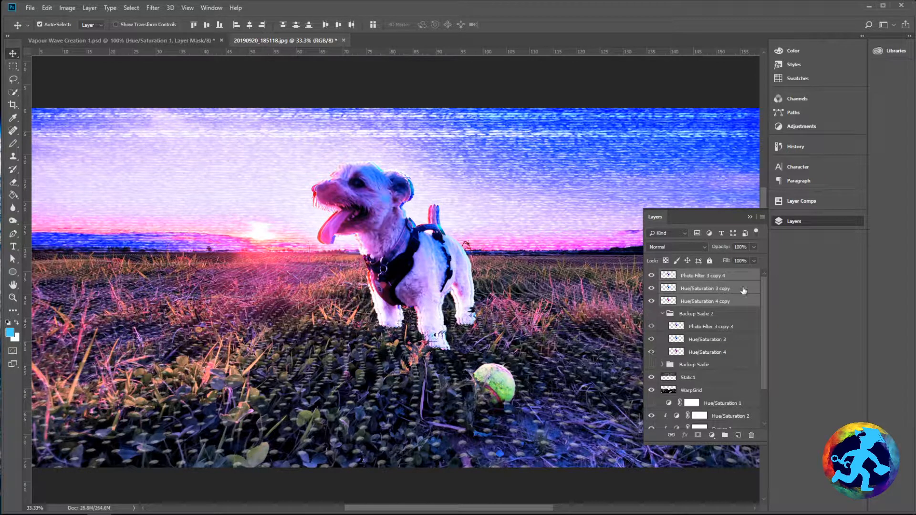
left_click(662, 314)
left_click(662, 315)
left_click(662, 314)
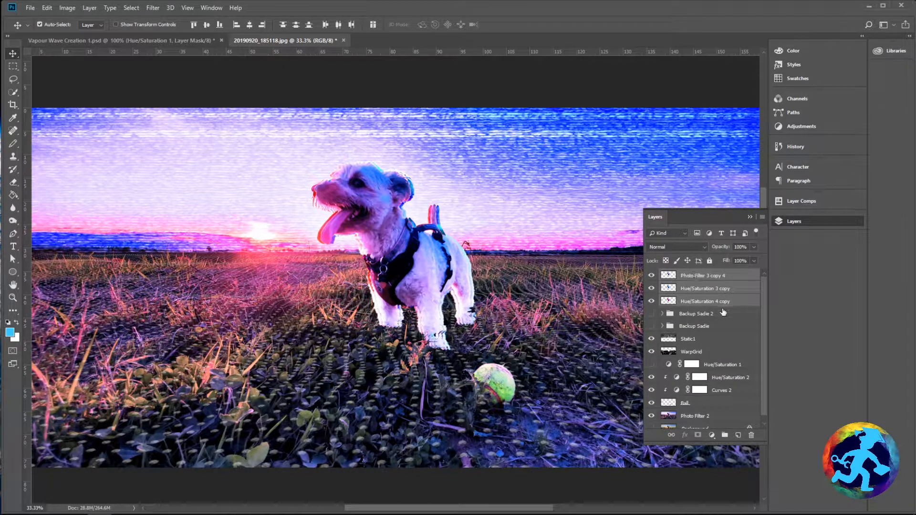
Merge Photo Filter 3 copy 4, Hue/Saturation 3 copy and Hue/Saturation 4 copy into a single layer
left_click(724, 313)
left_click(717, 278)
left_click(715, 302, "shift")
right_click(717, 302)
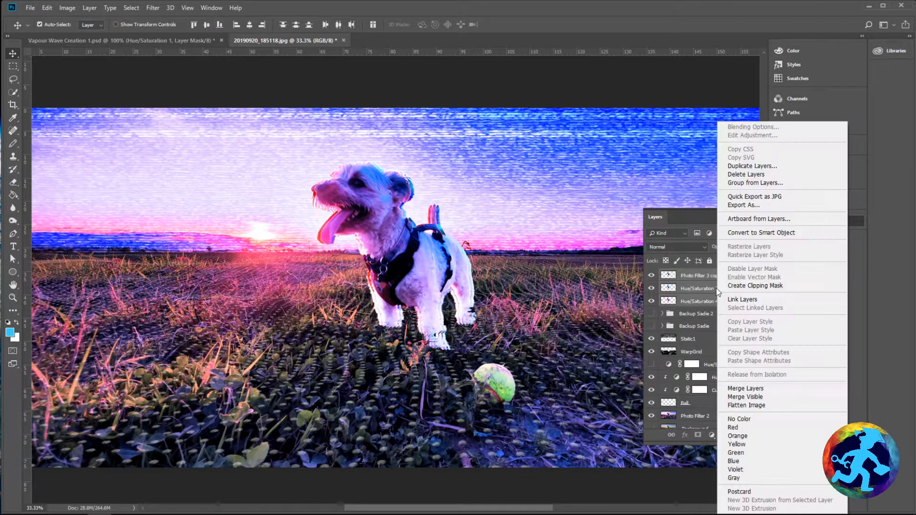
left_click(734, 389)
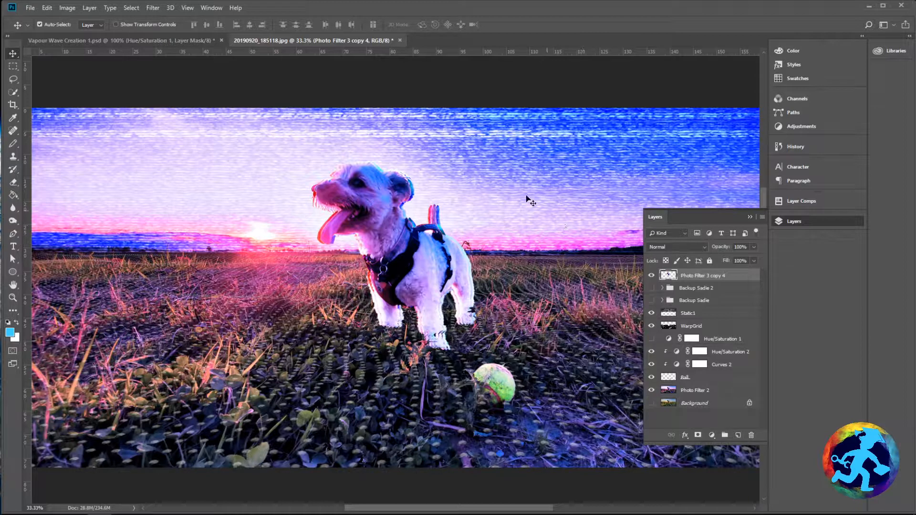
left_click(158, 9)
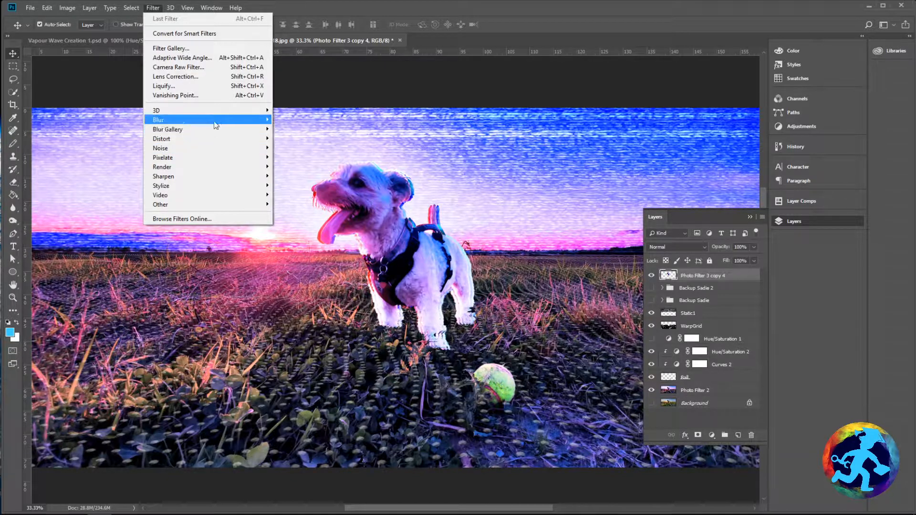
mouse_move(217, 122)
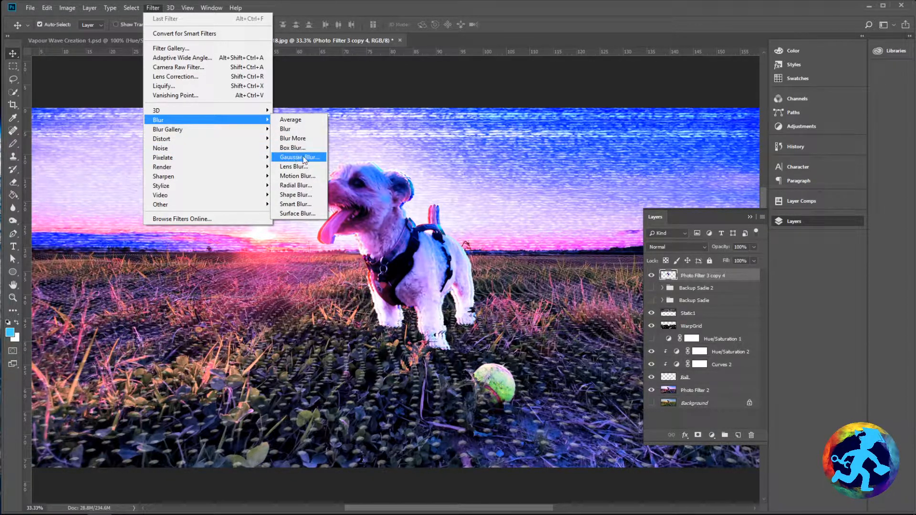
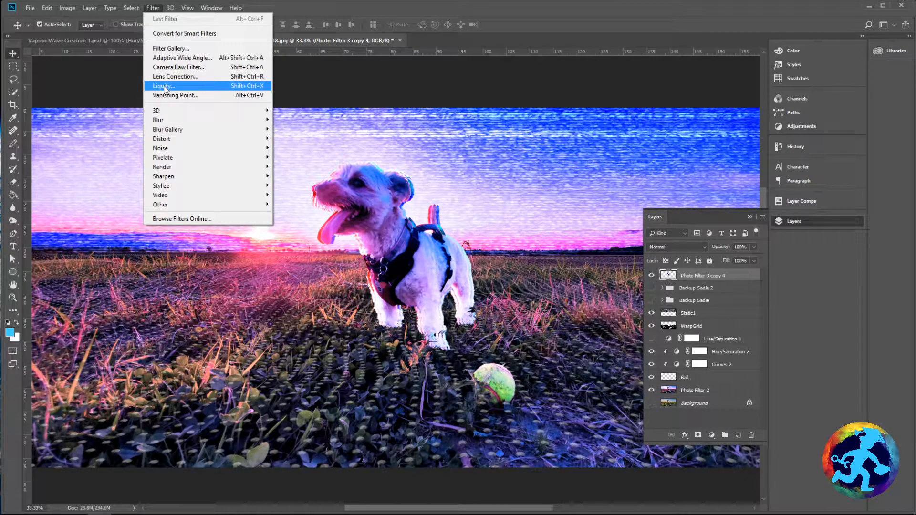
left_click(165, 87)
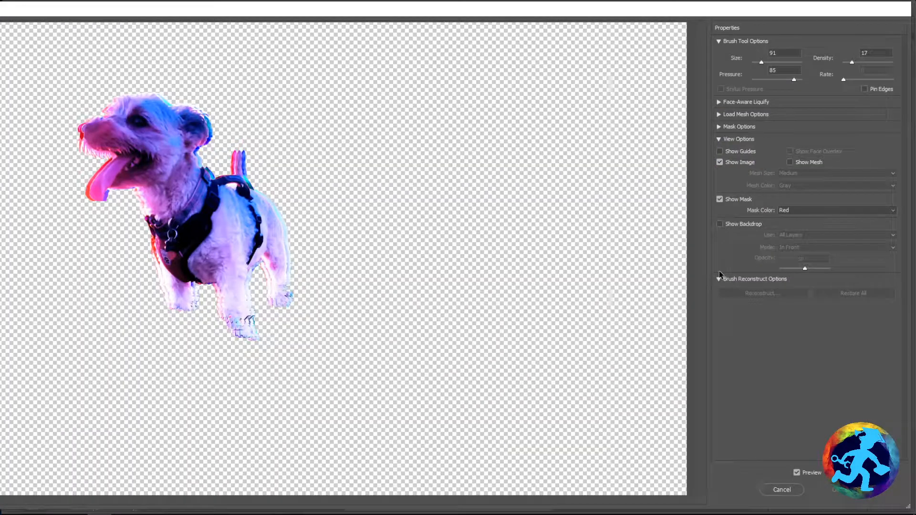
left_click(792, 490)
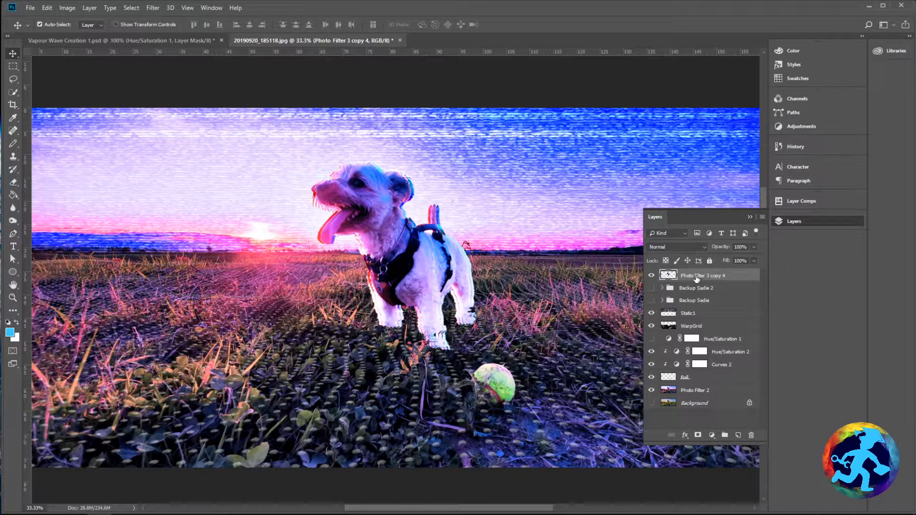
Open the merged dog layer, Photo Filter 3 copy 4, in the Liquify filter
left_click(154, 8)
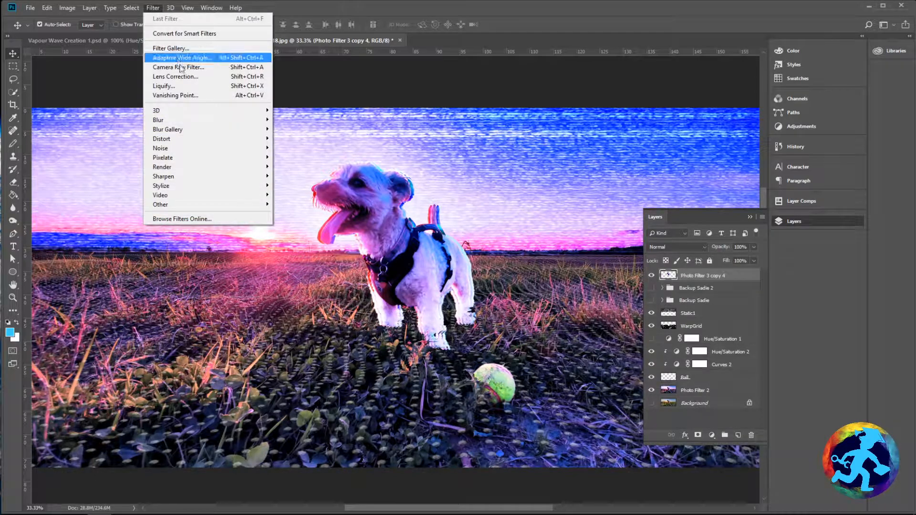
left_click(180, 86)
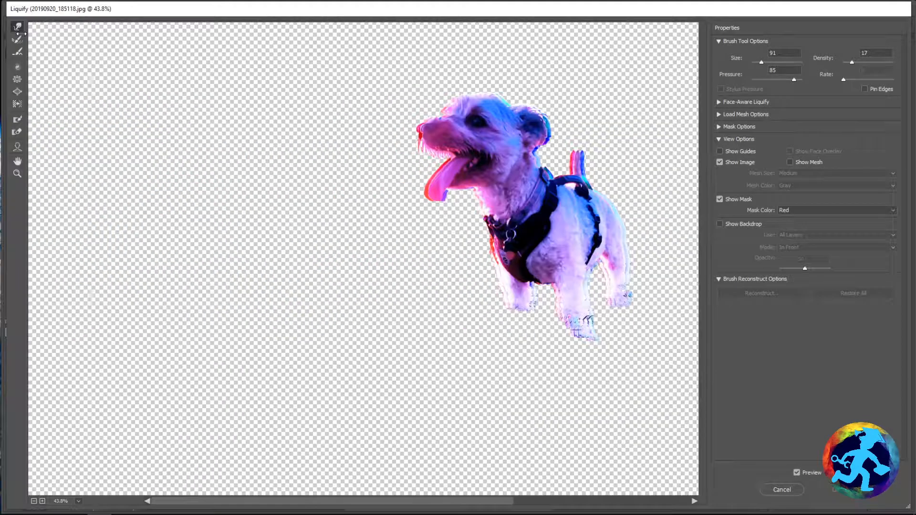
mouse_move(21, 34)
left_mouse_down()
mouse_move(94, 10)
mouse_move(4, 10)
left_mouse_up()
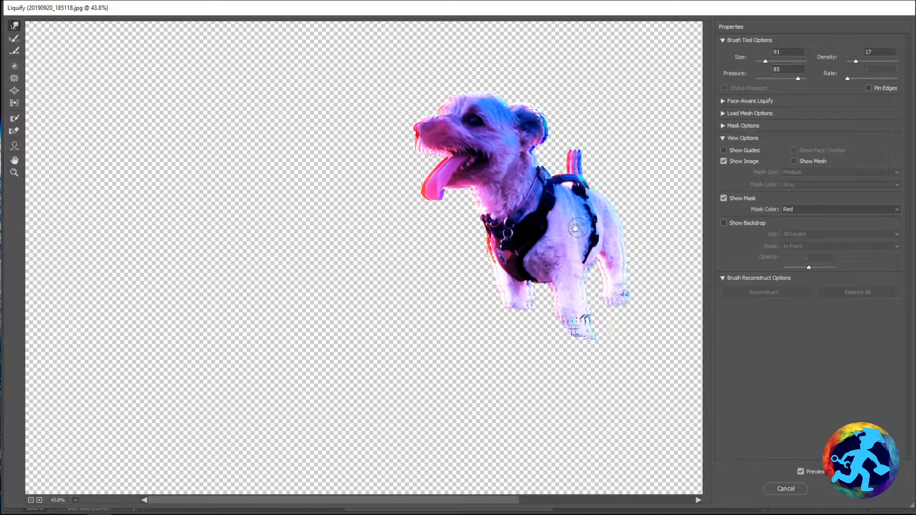
left_click_drag(539, 226, 426, 253)
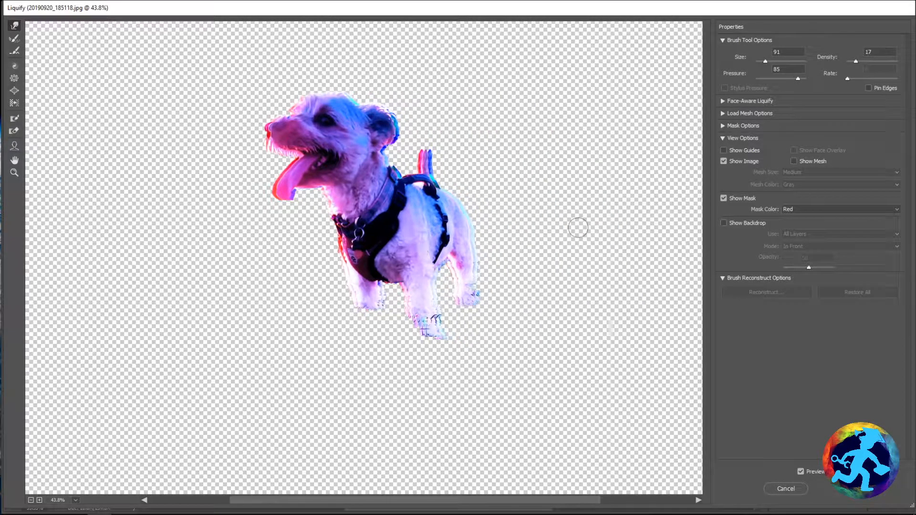
left_click(428, 253, "ctrl")
key("ctrl+plus")
key("ctrl+plus")
key("ctrl+minus")
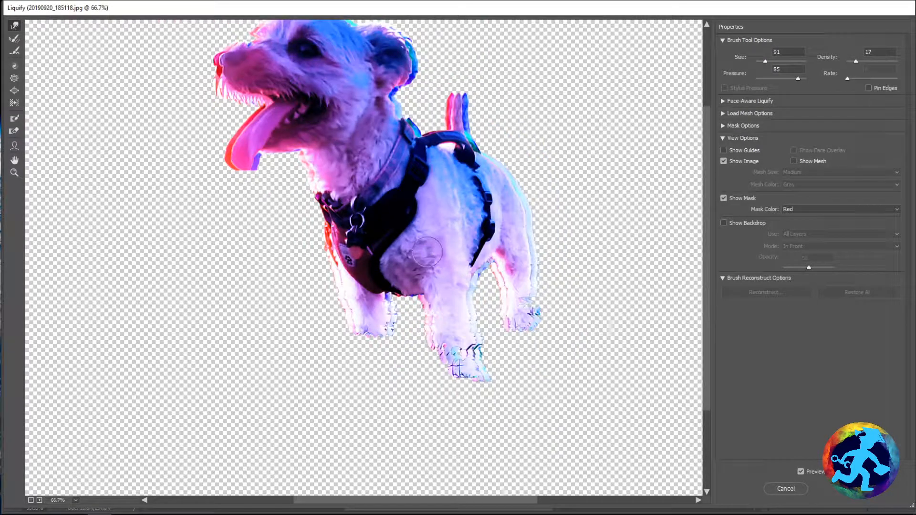
left_click_drag(420, 226, 408, 265)
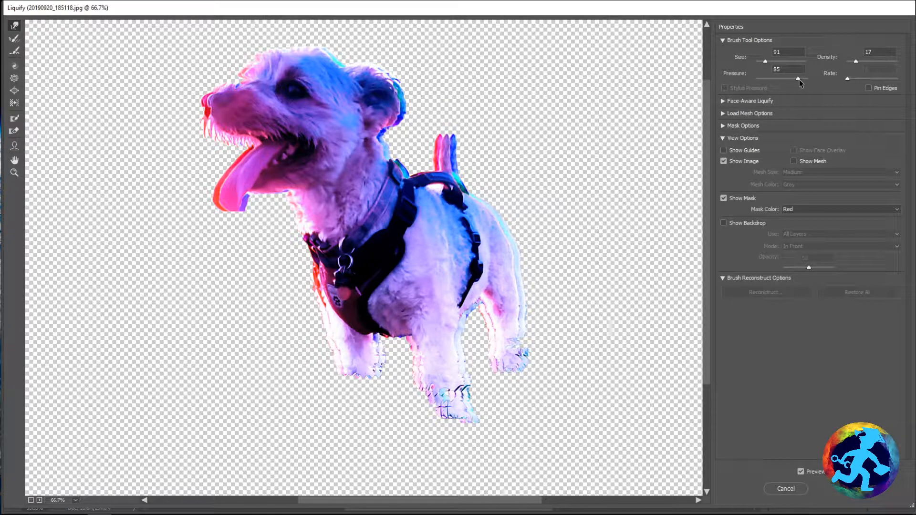
Set the Liquify brush to size 100, pressure 100 and density 41, and try a stroke pulling the dog's ear outwards
left_click_drag(798, 79, 821, 82)
left_click_drag(856, 61, 870, 62)
left_click(775, 51)
type("100")
left_click_drag(341, 104, 456, 97)
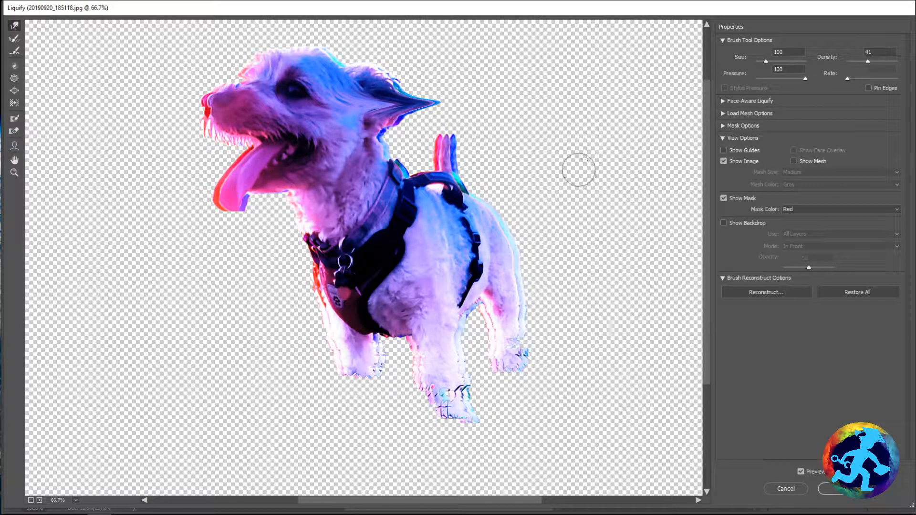
key("ctrl+alt+z")
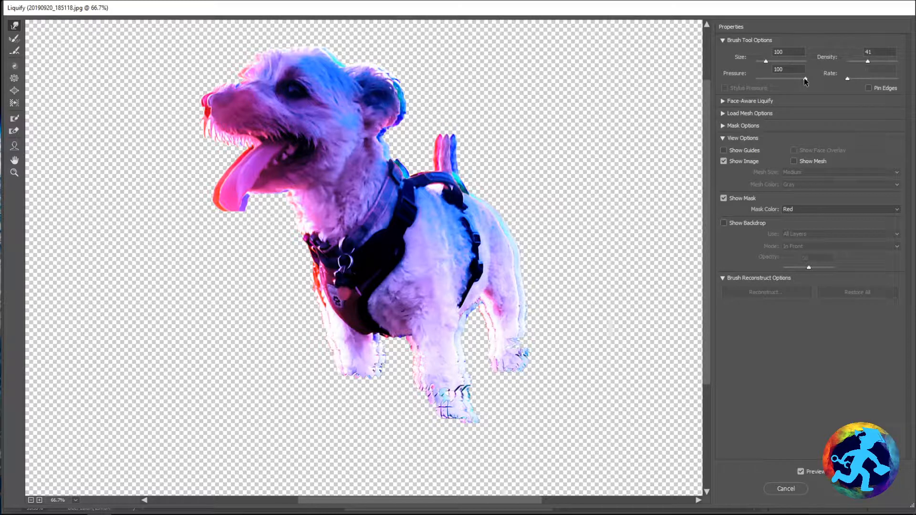
Set the brush pressure to 73 and warp the dog to the right in horizontal strokes across the lower chest and the collar area
left_click_drag(805, 79, 791, 79)
left_click(285, 303)
left_click_drag(284, 303, 561, 302)
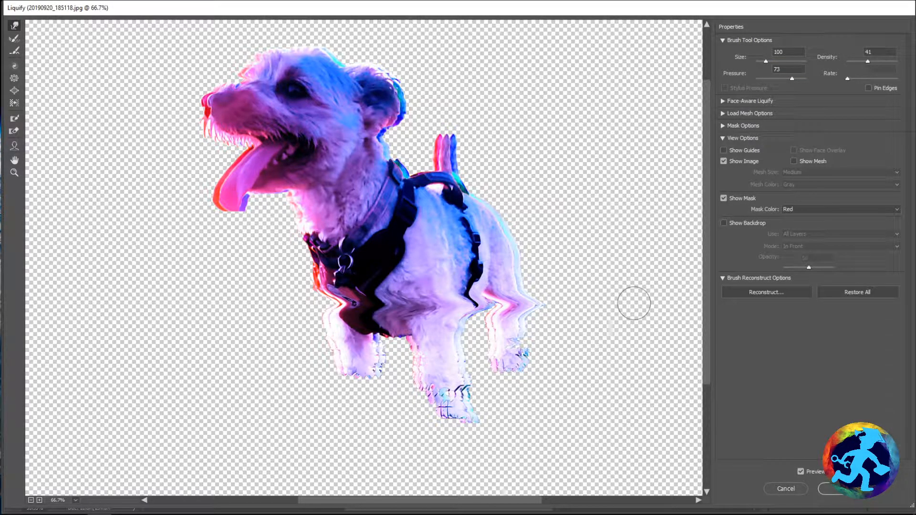
key("ctrl+z")
left_click_drag(438, 315, 623, 306)
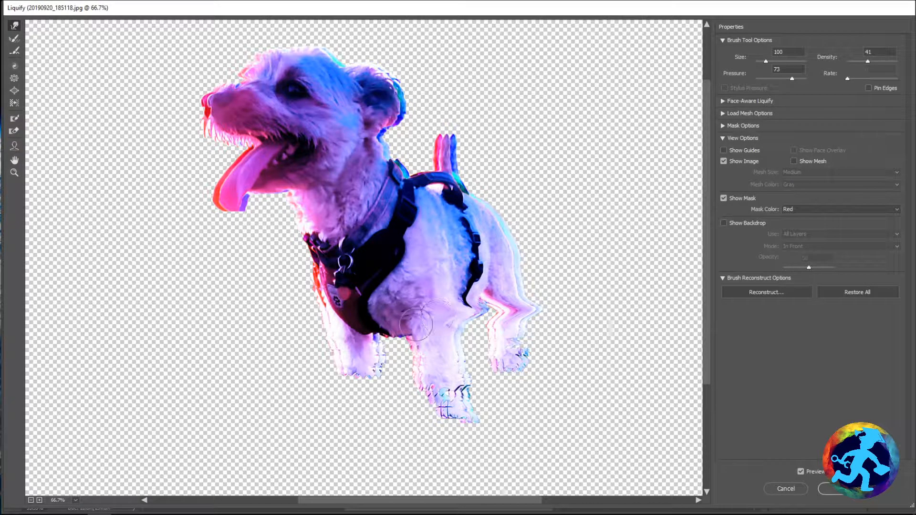
key("ctrl+z")
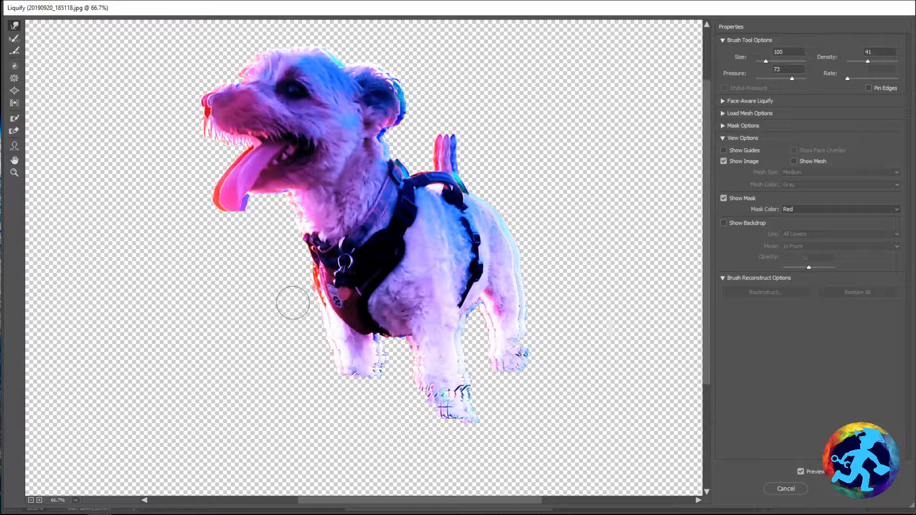
left_click_drag(293, 303, 525, 305)
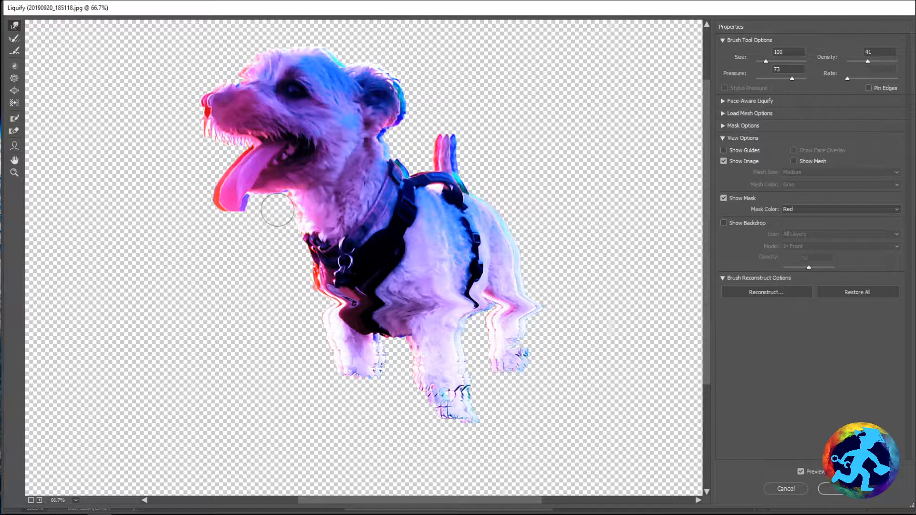
left_click_drag(287, 218, 716, 229)
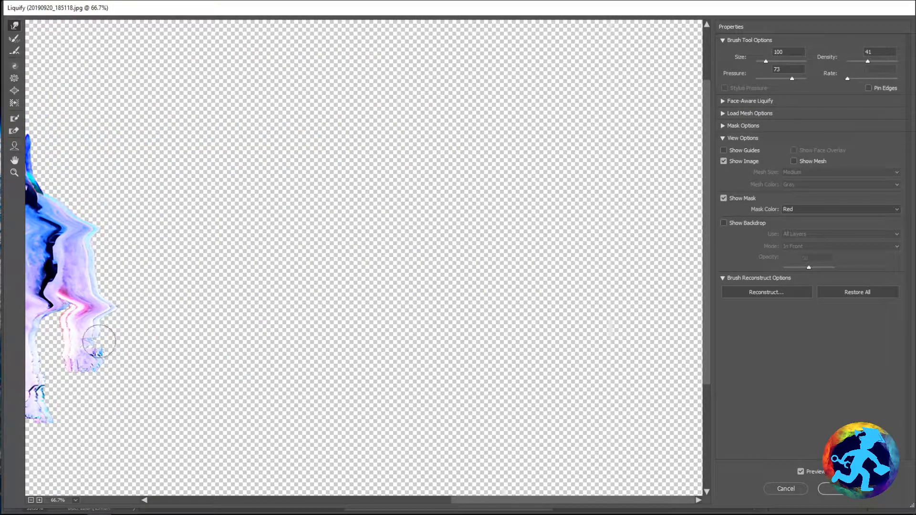
Reduce the brush size to 77, warp the neck and tongue to the left, and warp the forehead to the right
scroll(291, 319, "down", 2)
scroll(291, 319, "up", 3)
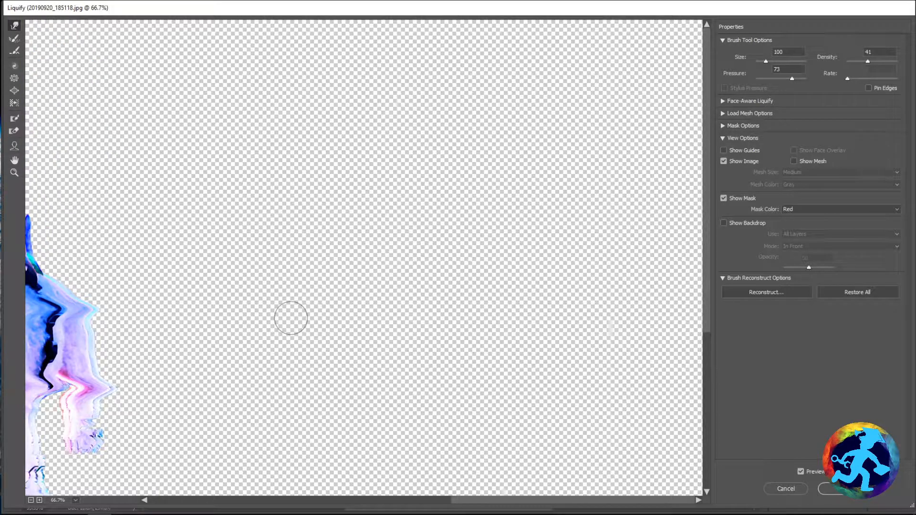
left_click_drag(359, 349, 571, 317)
mouse_move(301, 317)
left_mouse_down()
mouse_move(469, 278)
mouse_move(491, 255)
mouse_move(491, 278)
left_mouse_up()
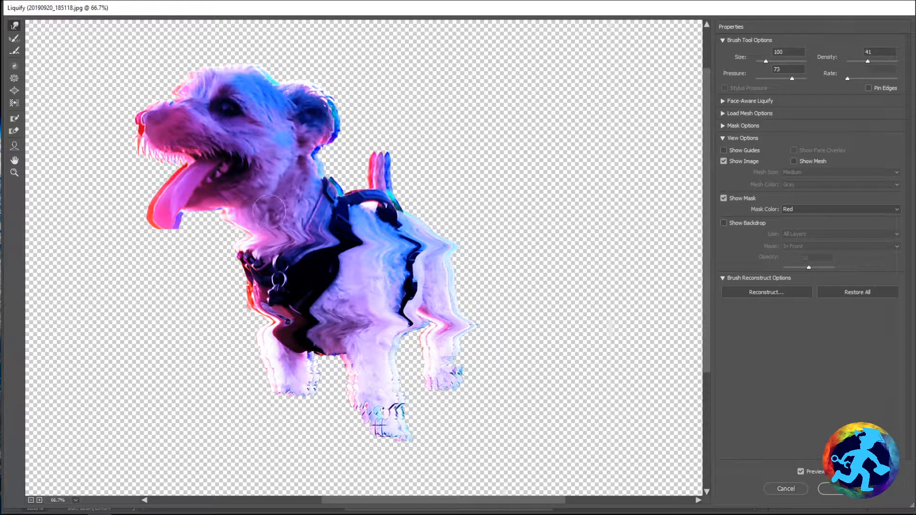
left_click_drag(475, 205, 10, 210)
key("ctrl+z")
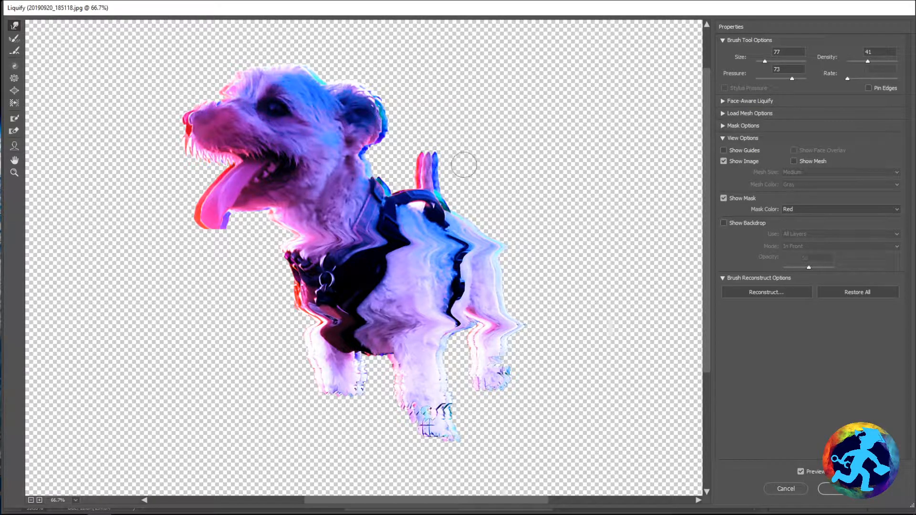
left_click_drag(387, 204, 132, 197)
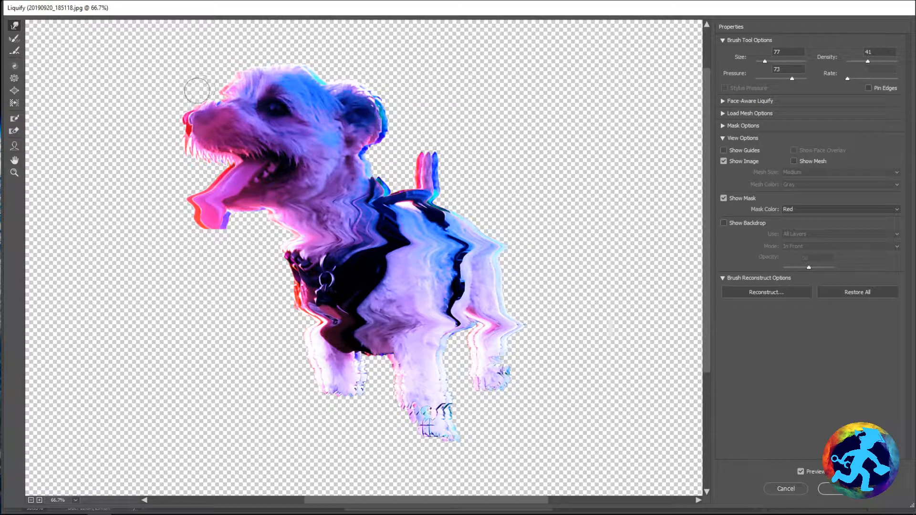
left_click_drag(199, 85, 464, 91)
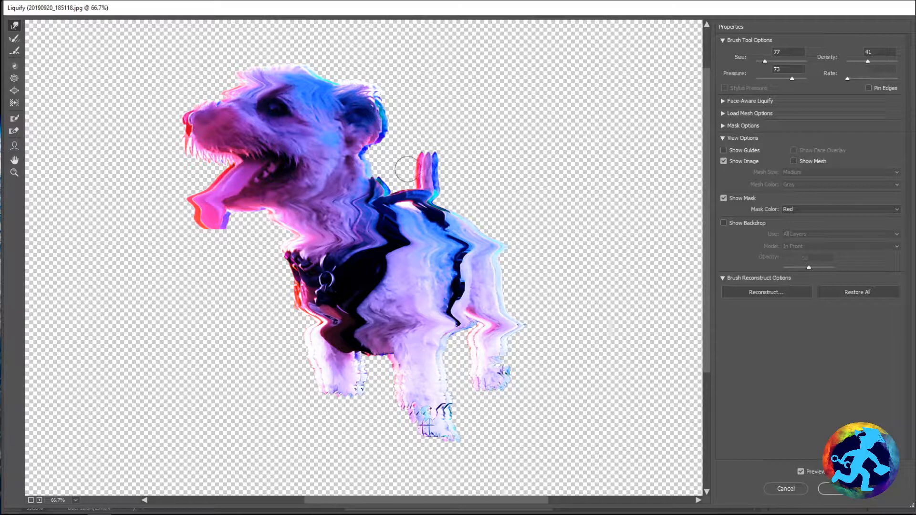
Reduce the brush size to 40 and warp the upper part of the dog's tail to the left
left_click_drag(456, 168, 368, 169)
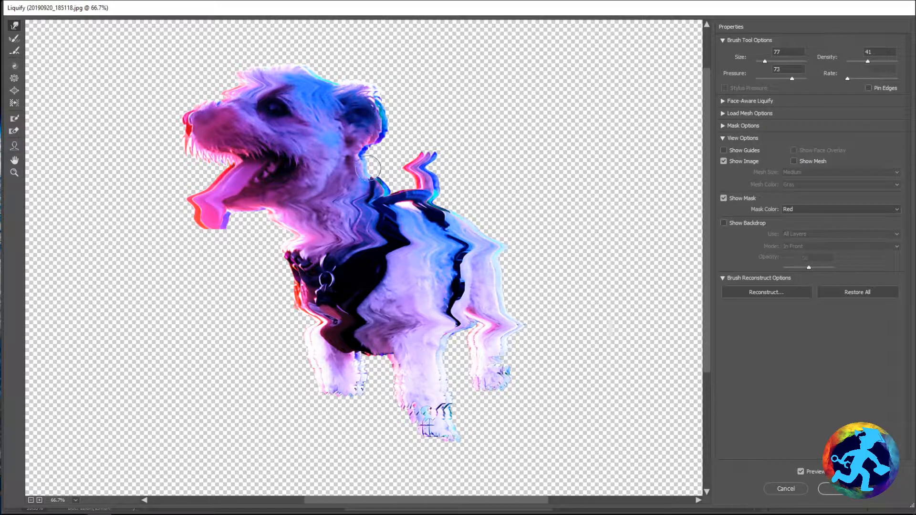
key("ctrl+z")
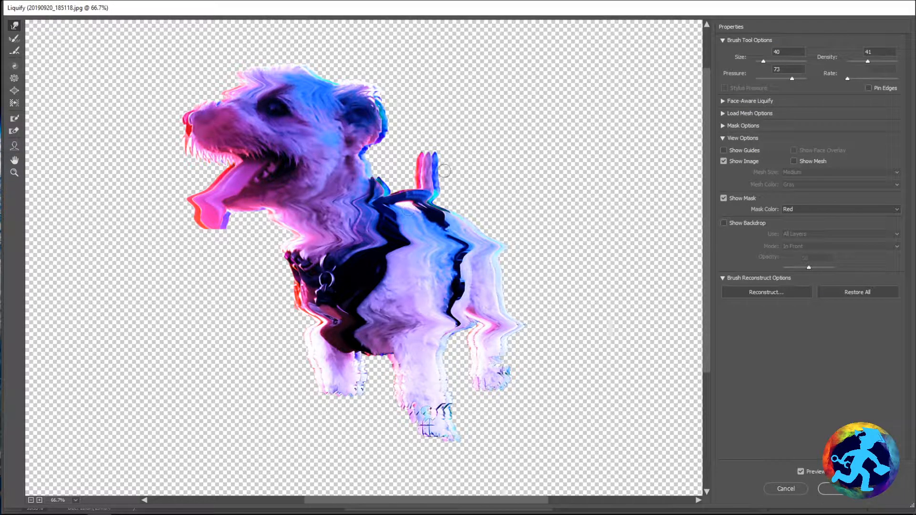
left_click_drag(444, 165, 387, 163)
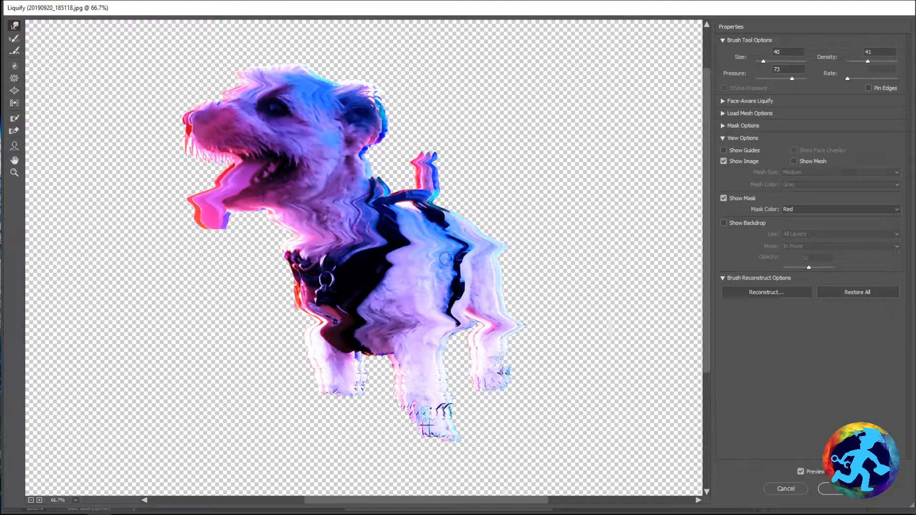
Set the Liquify brush size to 70, warp the dog's lower front leg to the left, and apply the Liquify distortion
key("alt")
type("70")
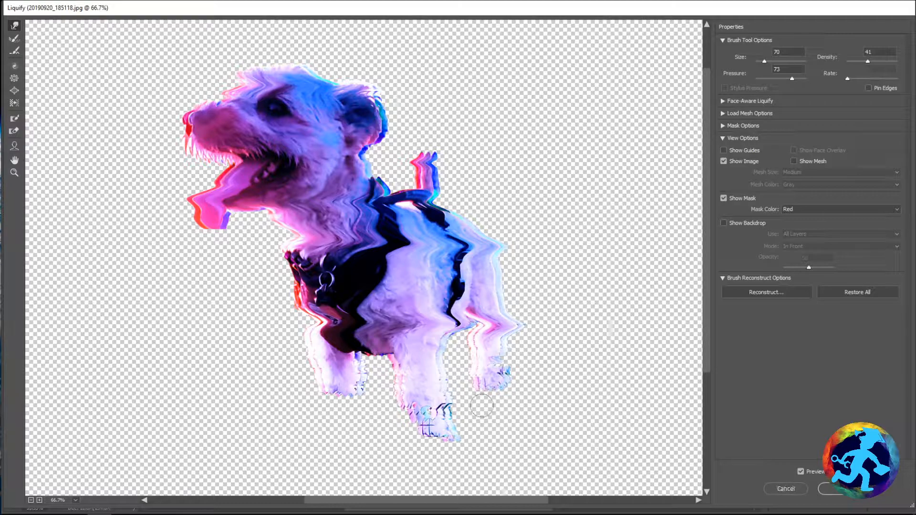
left_click_drag(481, 406, 320, 414)
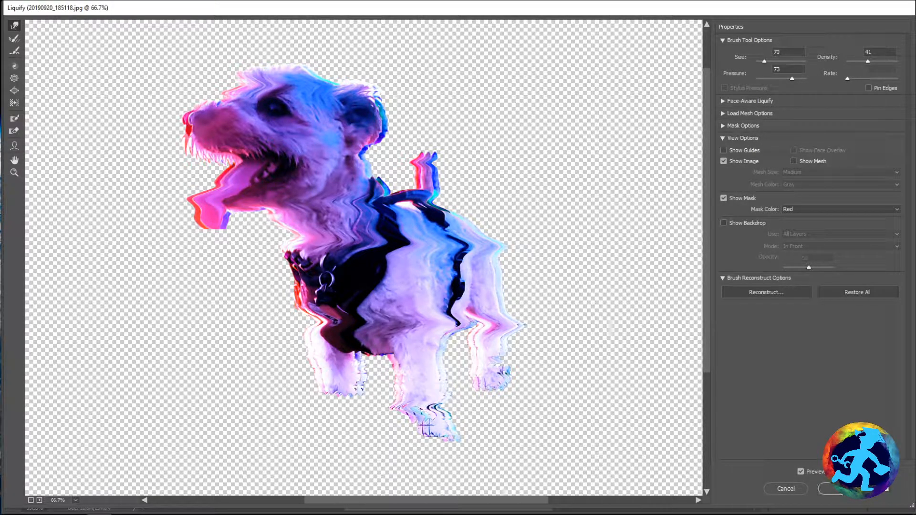
left_click(832, 489)
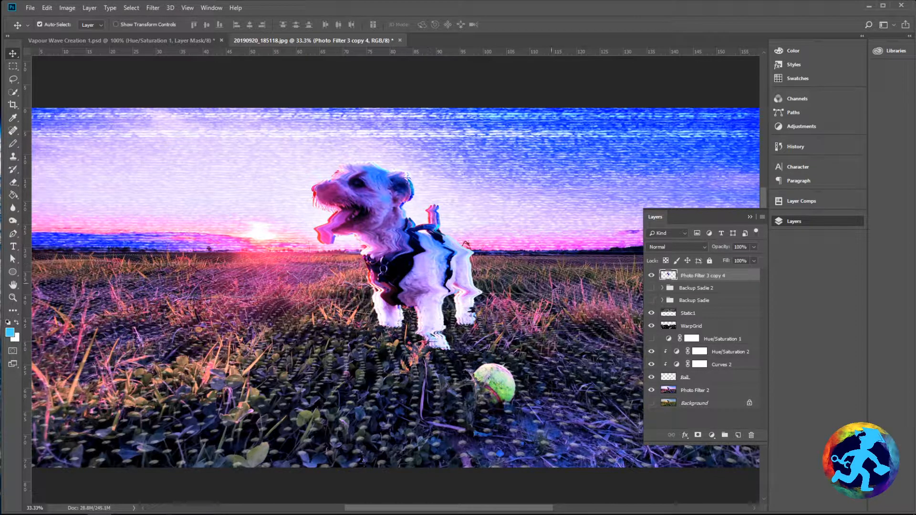
key("ctrl+minus")
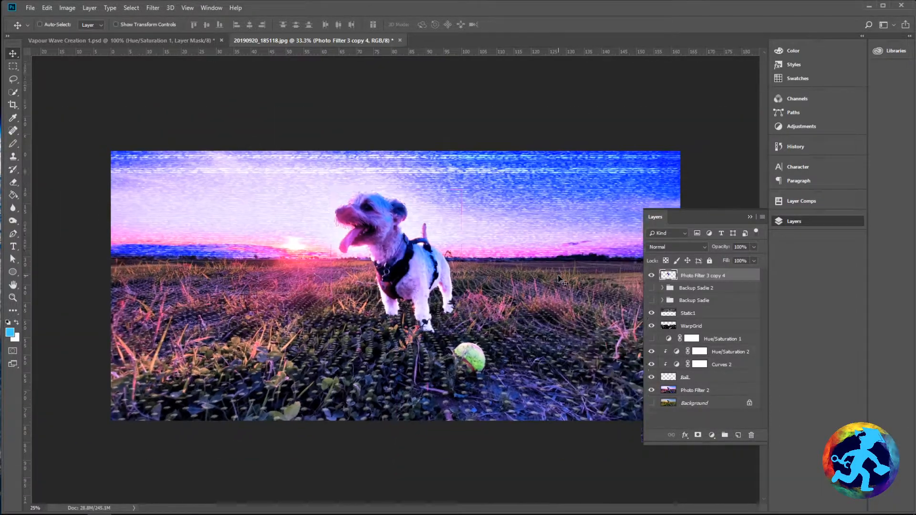
key("ctrl+plus")
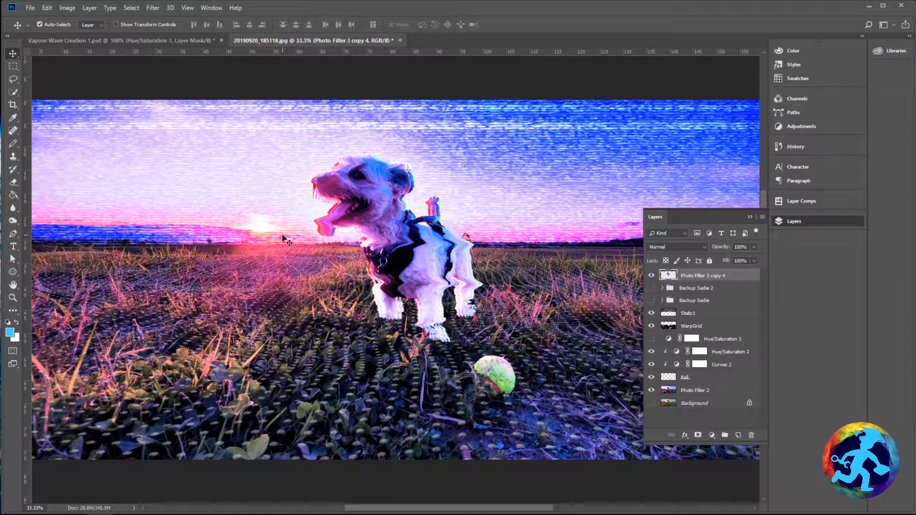
Save the document as a new Photoshop file named Vapour Wave Creation 2.psd in the Vapour Dog folder
key("ctrl+shift+s")
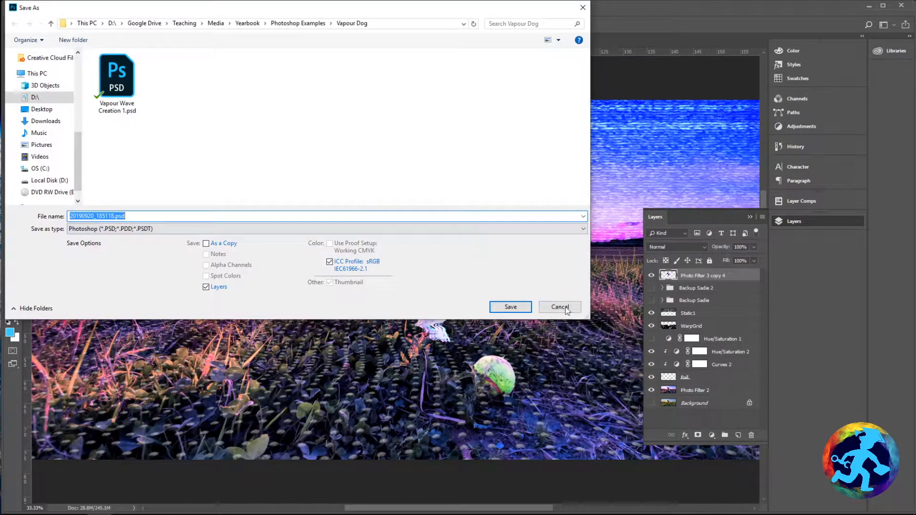
left_click(125, 103)
left_click(129, 216)
left_click(131, 217)
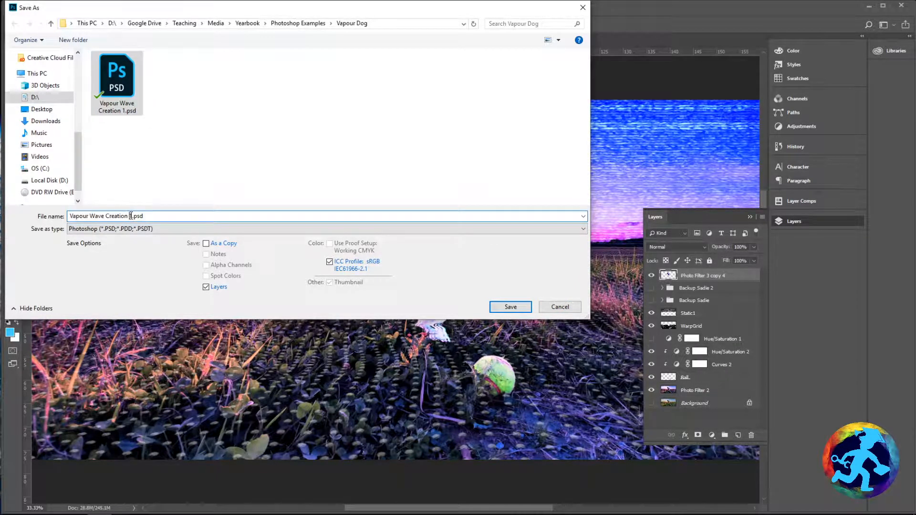
left_click(511, 307)
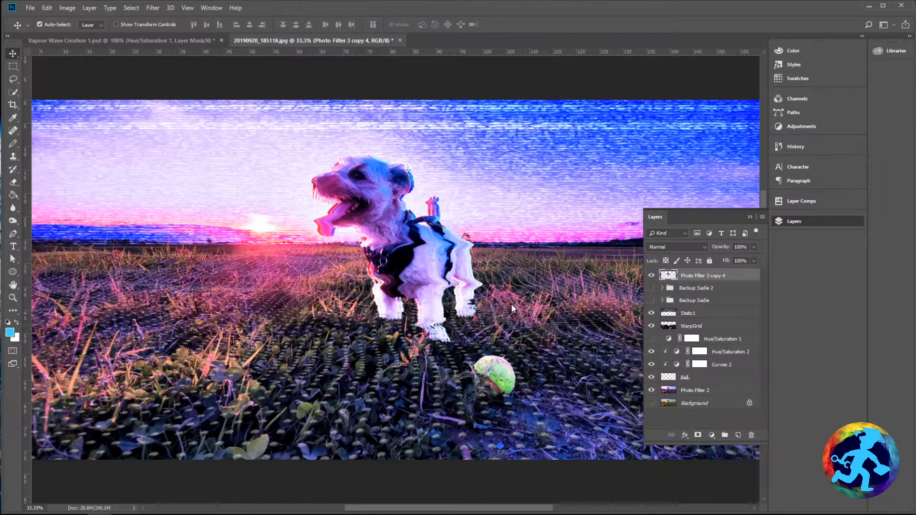
left_click(238, 160)
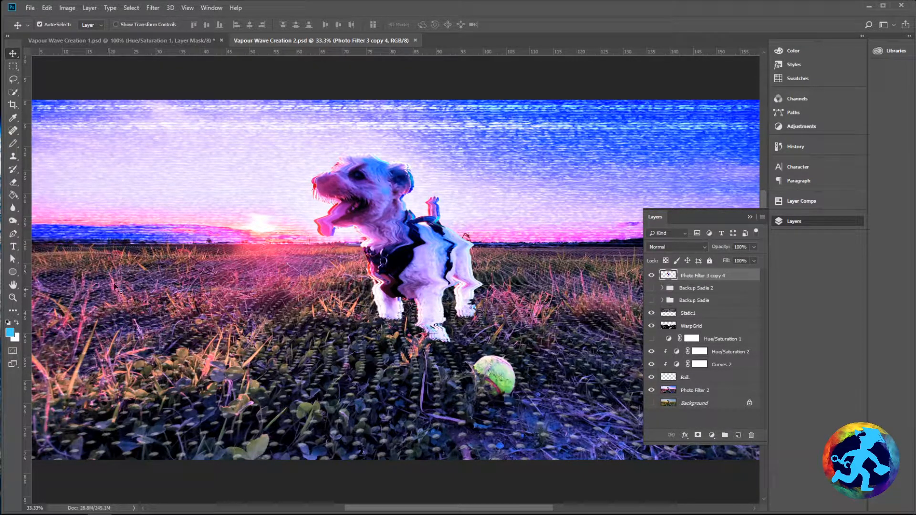
Switch to Vapour Wave Creation 1.psd and examine how its title text and layers are built
left_click(120, 40)
scroll(682, 310, "up", 5)
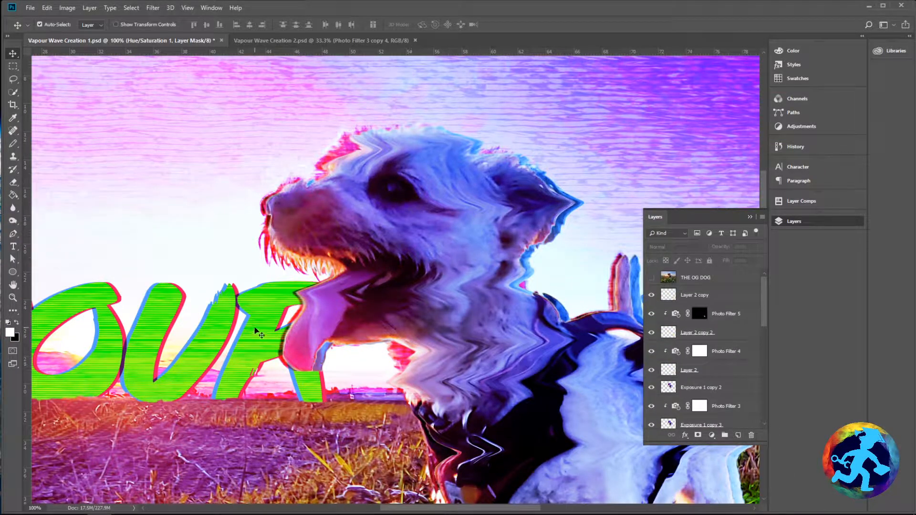
scroll(700, 382, "down", 3)
left_click(708, 422)
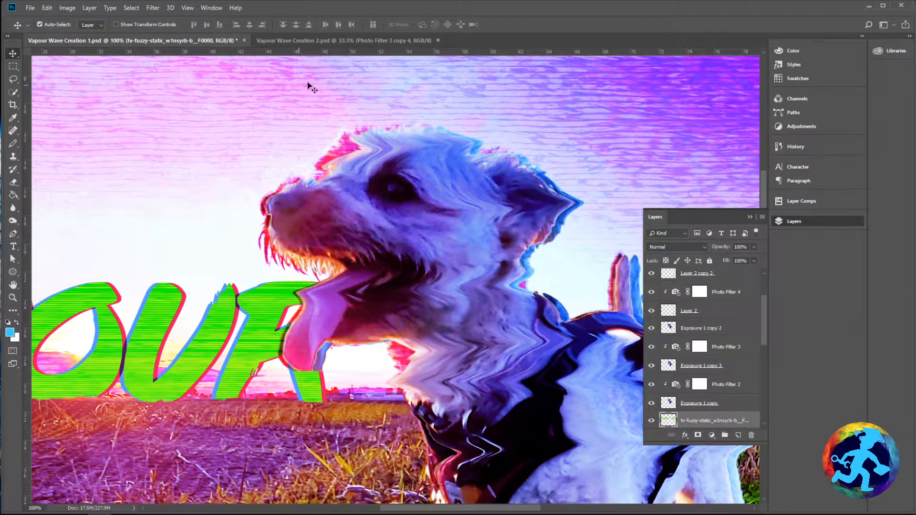
Return to Vapour Wave Creation 2.psd and add the white text "Vapour Dog" in lazer84 Regular at 14 pt over the horizon
left_click(331, 40)
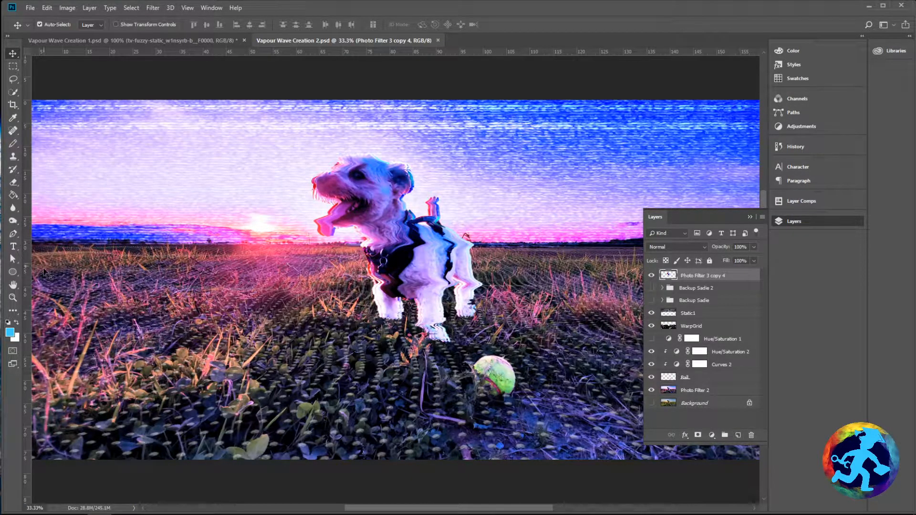
left_click(13, 246)
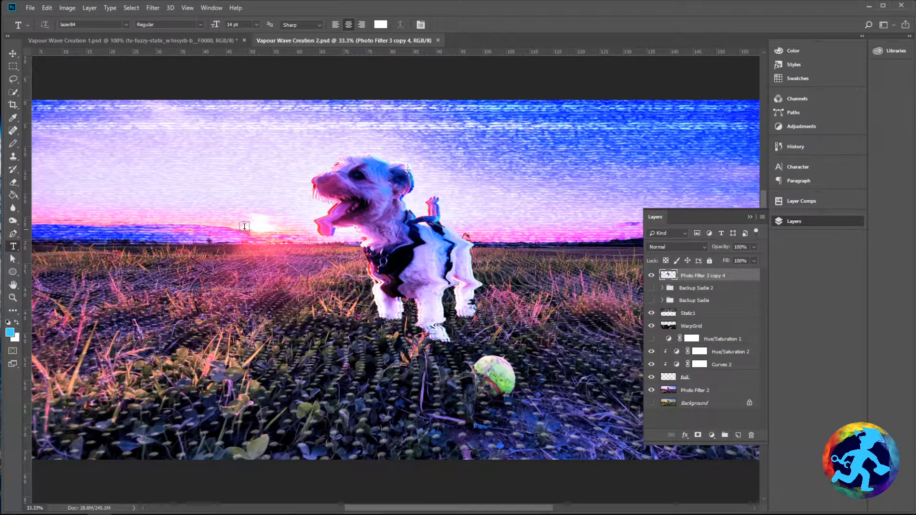
left_click(417, 247)
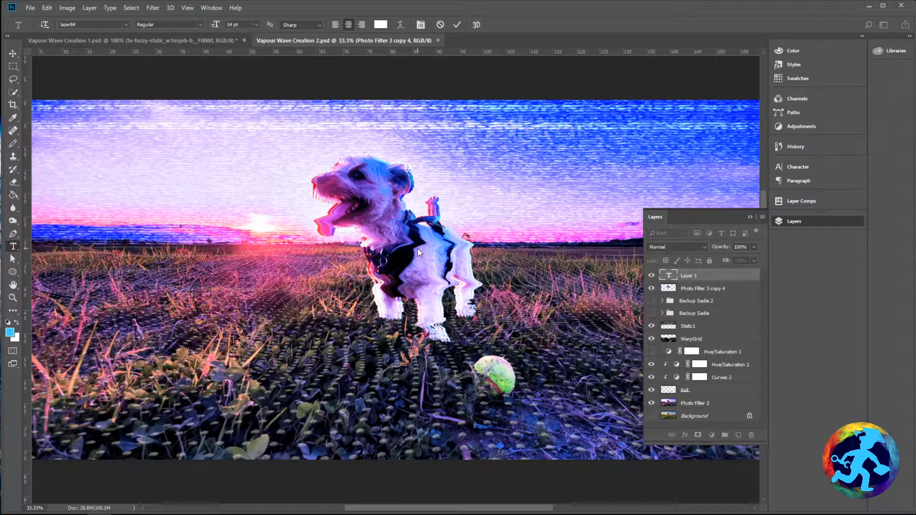
left_click(800, 169)
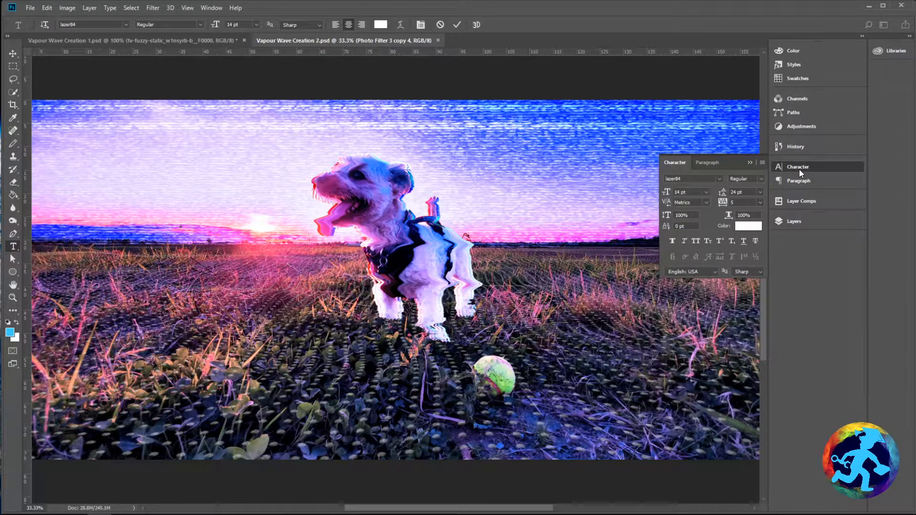
left_click(701, 178)
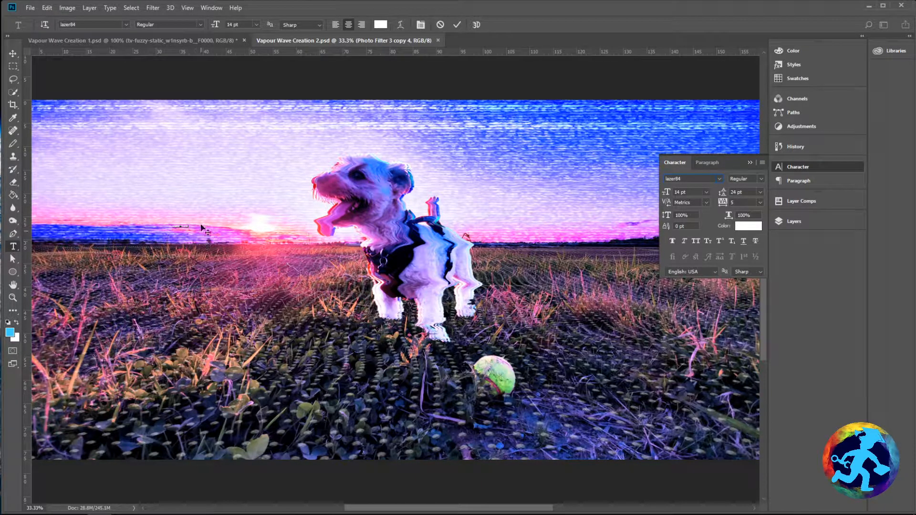
key("ctrl+plus")
key("ctrl+plus")
key("ctrl+plus")
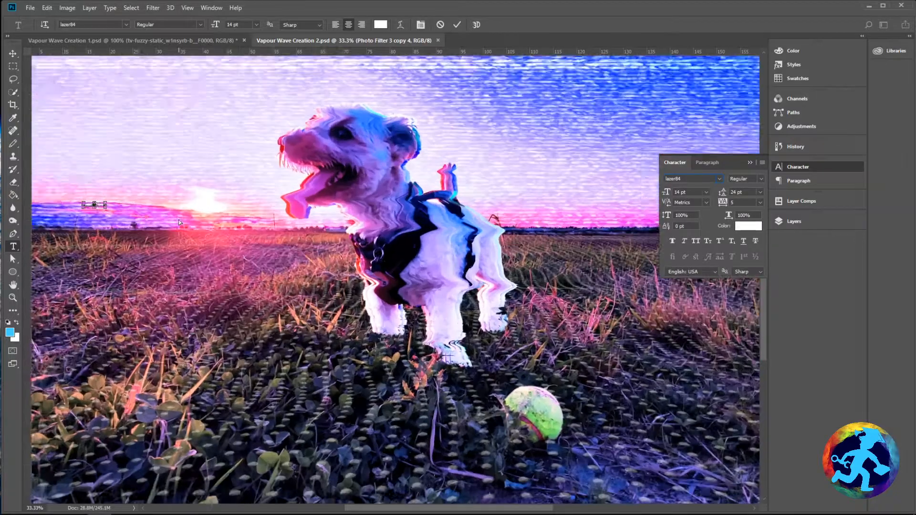
key("ctrl+Return")
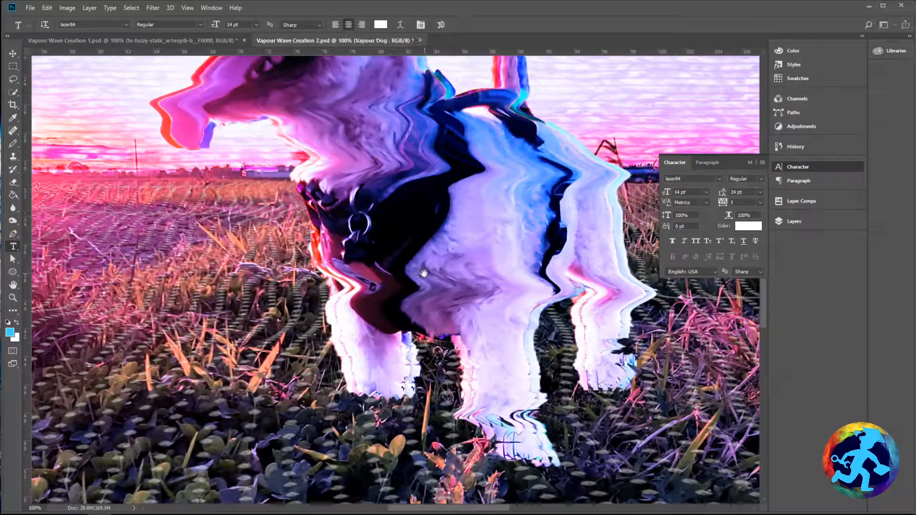
Start a free transform on the Vapour Dog text, shift it slightly upwards, and scale it proportionally to about 110%
left_click_drag(232, 222, 306, 256)
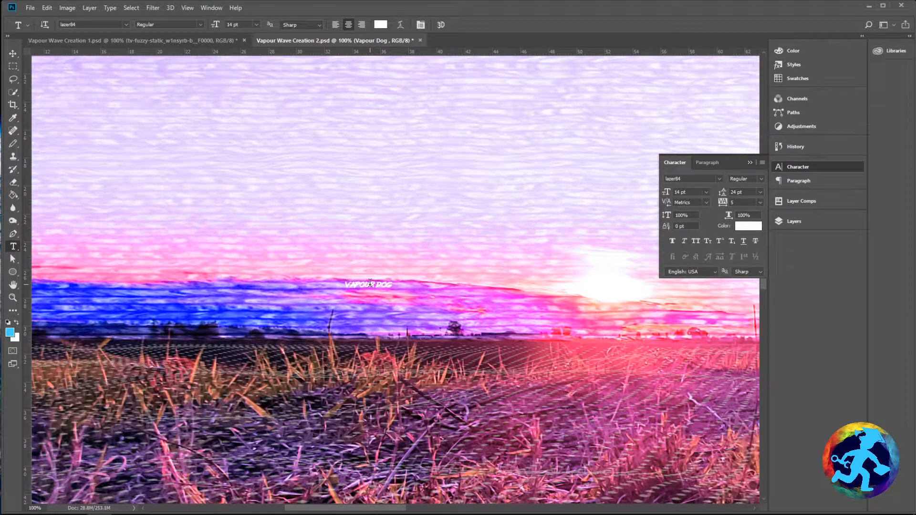
left_click(13, 55)
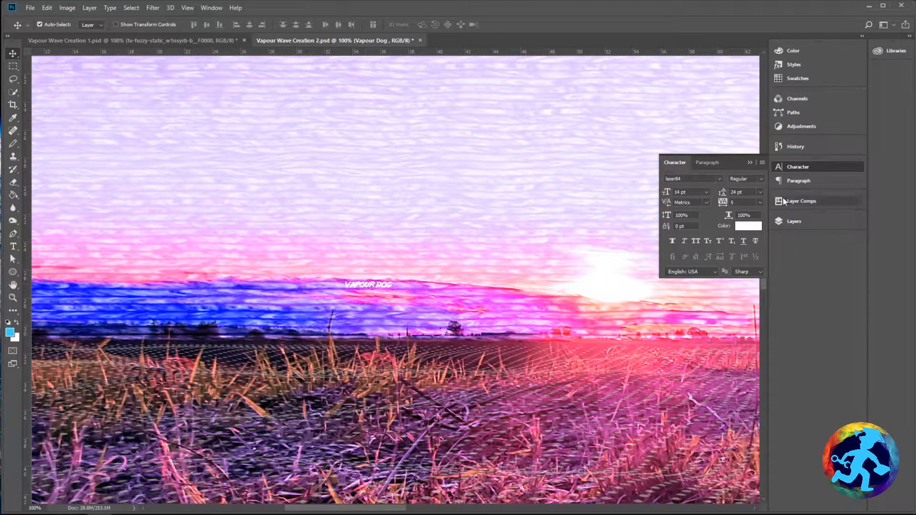
left_click(792, 221)
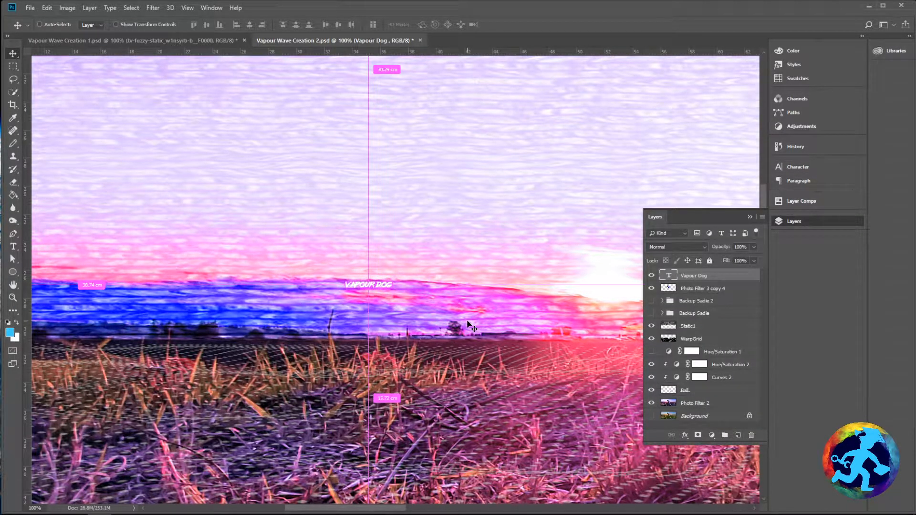
key("ctrl+t")
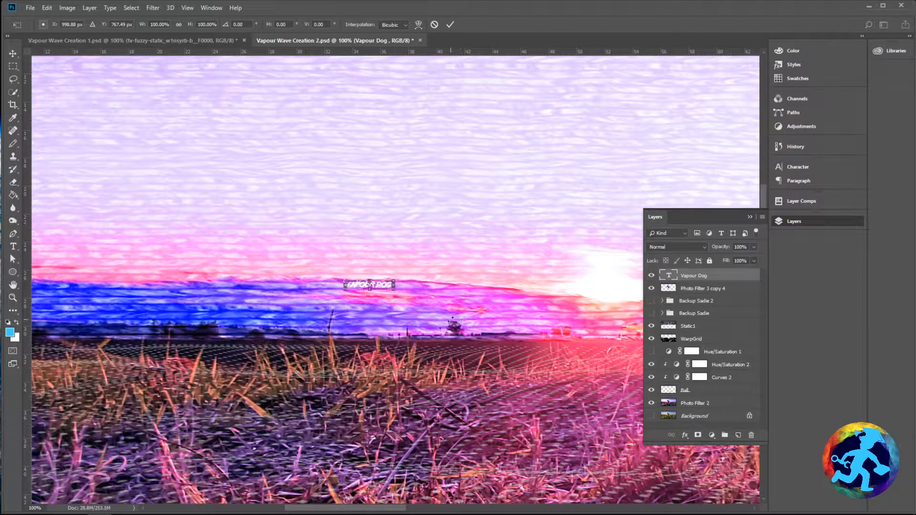
left_click_drag(394, 285, 402, 273)
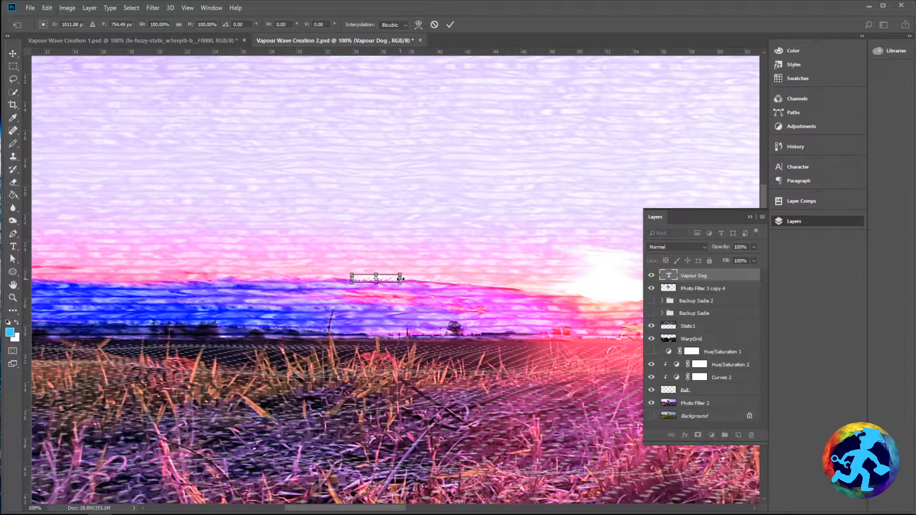
scroll(404, 270, "up", 4)
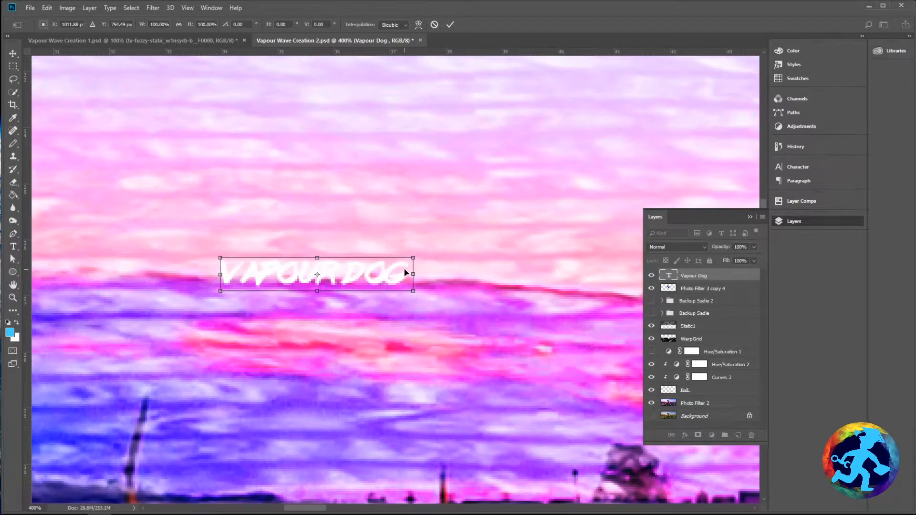
left_click_drag(426, 276, 451, 275)
left_click_drag(319, 259, 318, 229)
left_click_drag(413, 258, 432, 243)
key("ctrl+minus")
key("ctrl+minus")
key("ctrl+minus")
key("ctrl+minus")
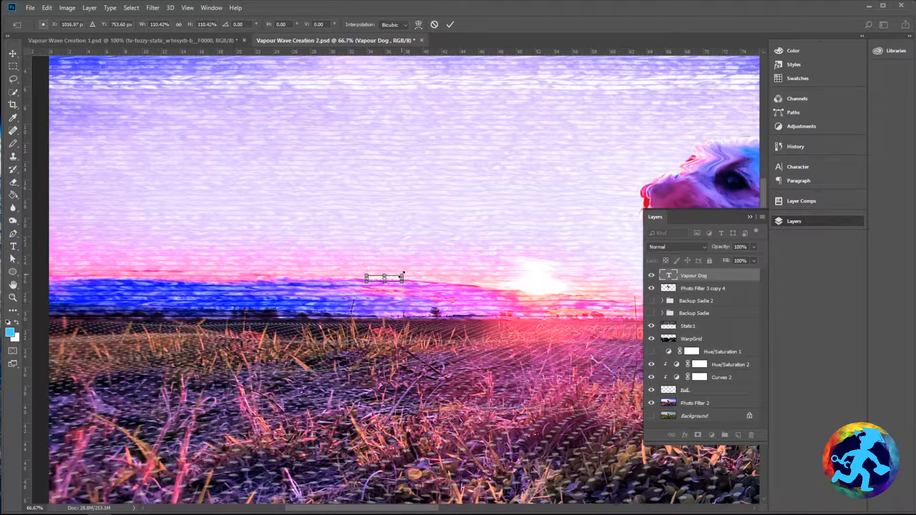
Enlarge the Vapour Dog text proportionally to about 3144% and place it along the horizon across the dog
left_click_drag(402, 276, 670, 143)
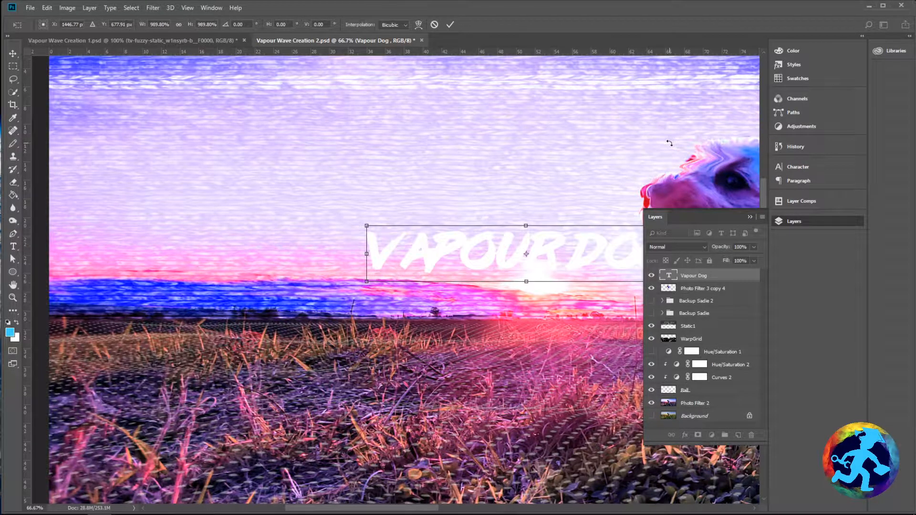
key("ctrl+minus")
key("ctrl+minus")
key("ctrl+minus")
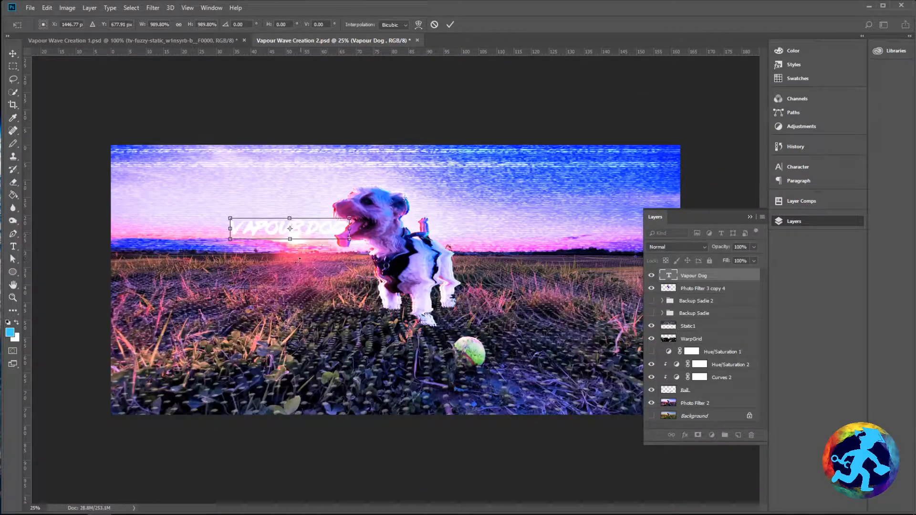
left_click_drag(351, 217, 676, 160)
left_click_drag(423, 204, 343, 242)
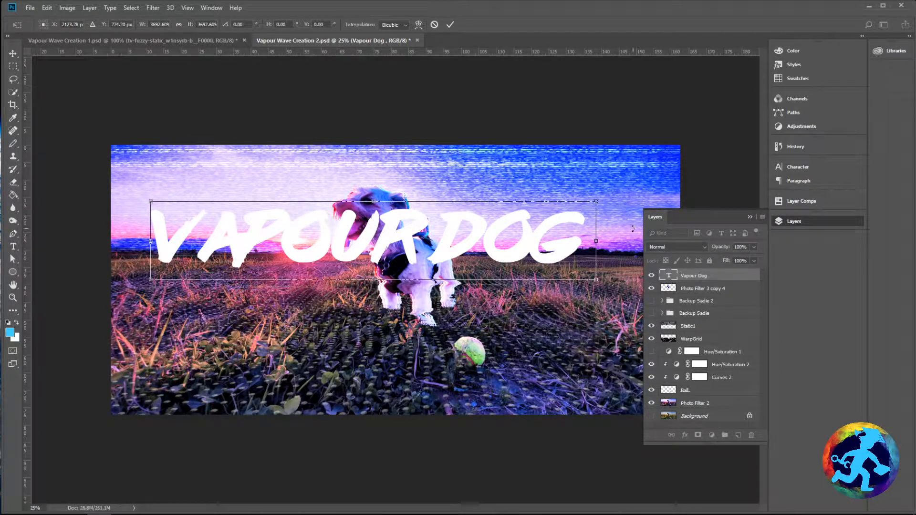
left_click_drag(596, 202, 506, 223)
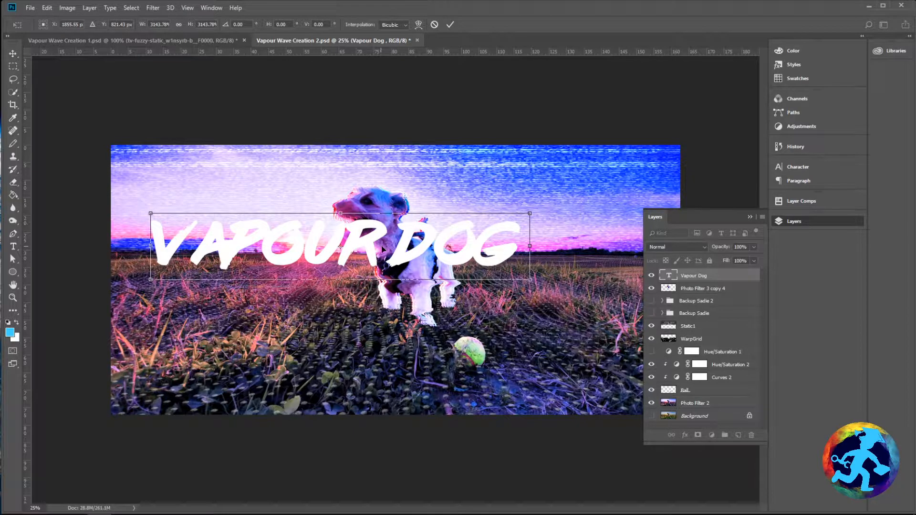
key("Return")
Add spaces between the words Vapour and Dog, adjust the text's position, and move its layer below Photo Filter 3 copy 4
key("t")
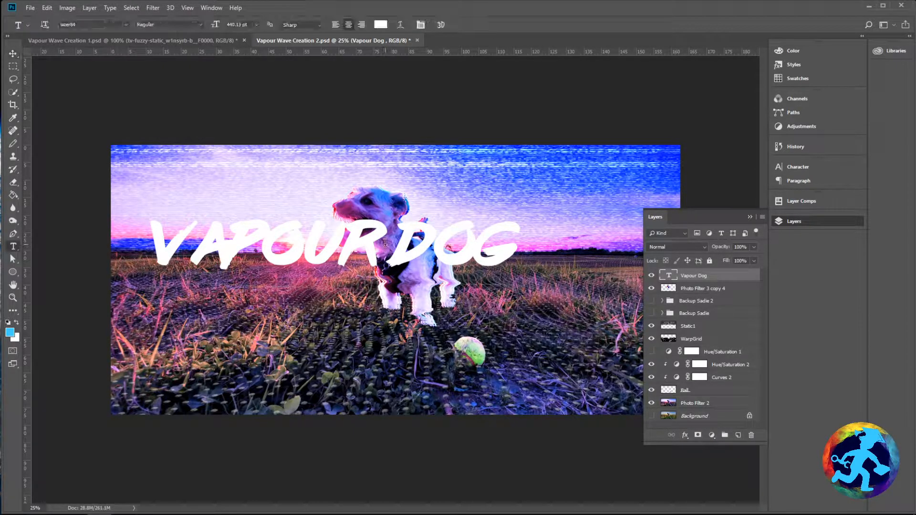
left_click(392, 246)
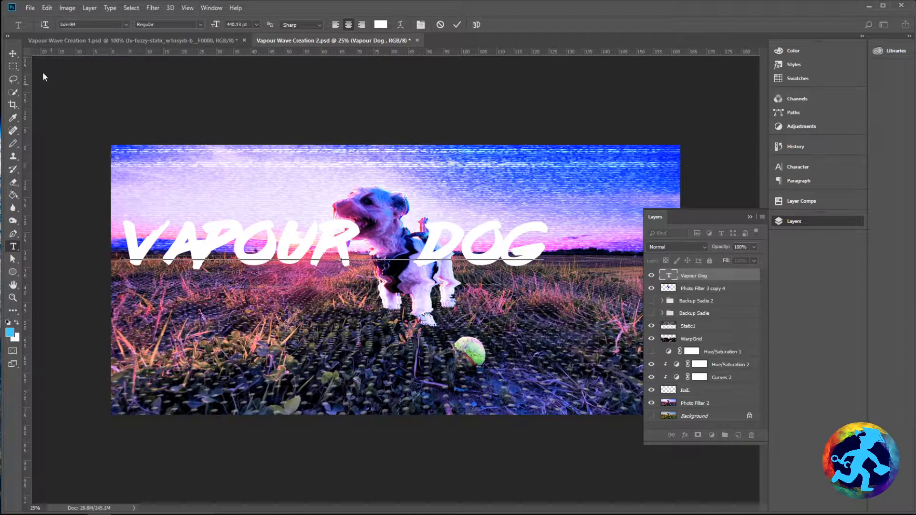
left_click(12, 55)
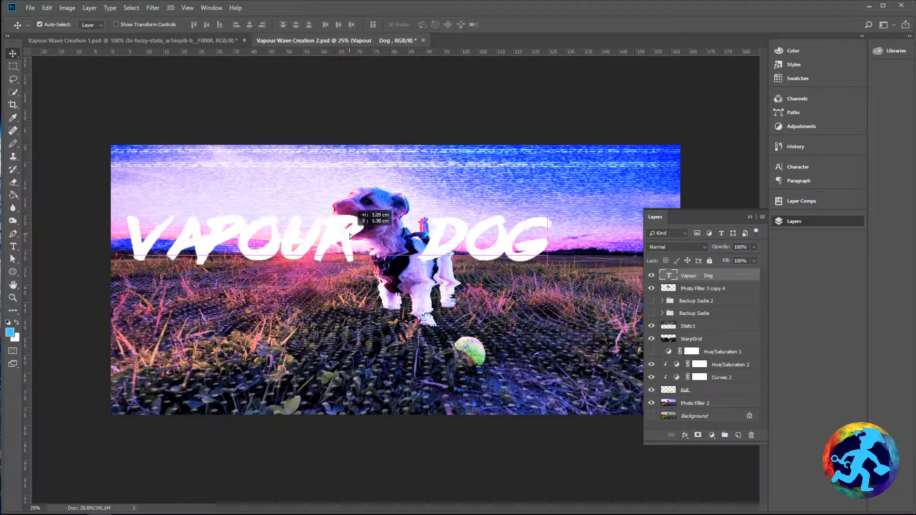
left_click_drag(718, 278, 718, 295)
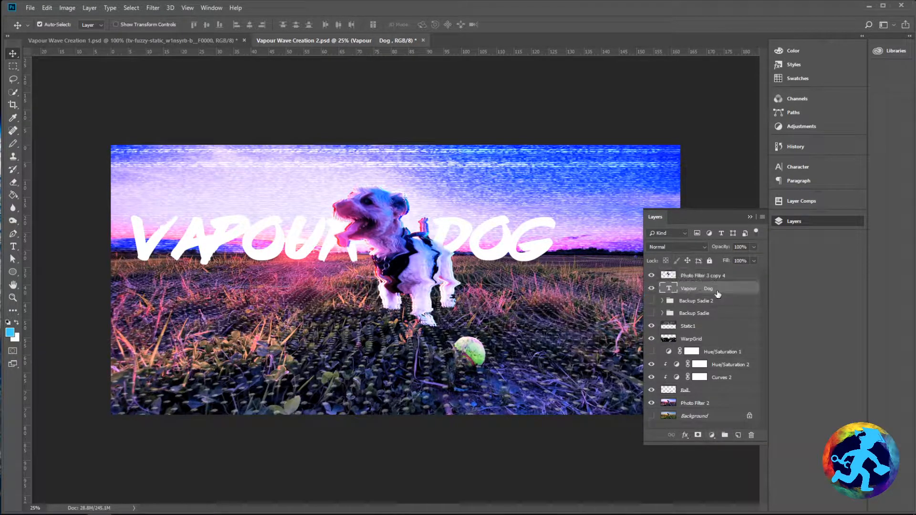
Add one more space between the words Vapour and Dog in the title text and nudge the text slightly sideways
key("t")
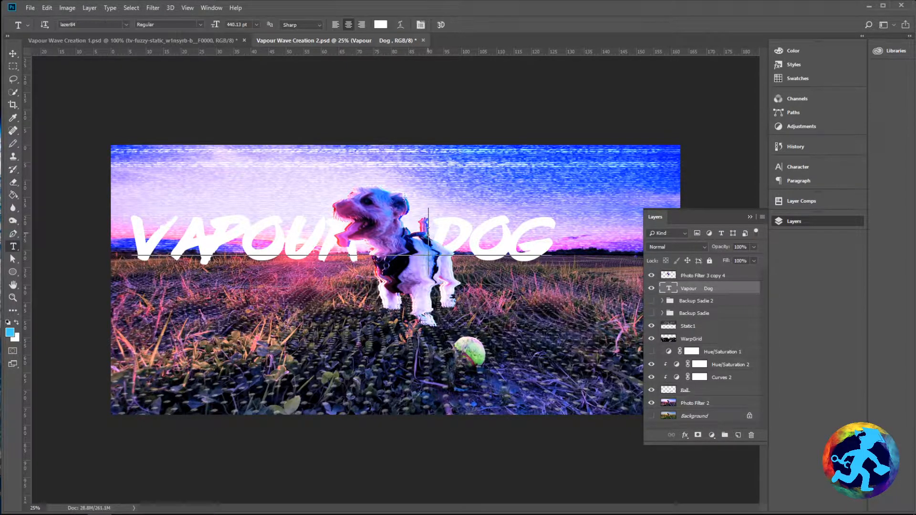
left_click(447, 236)
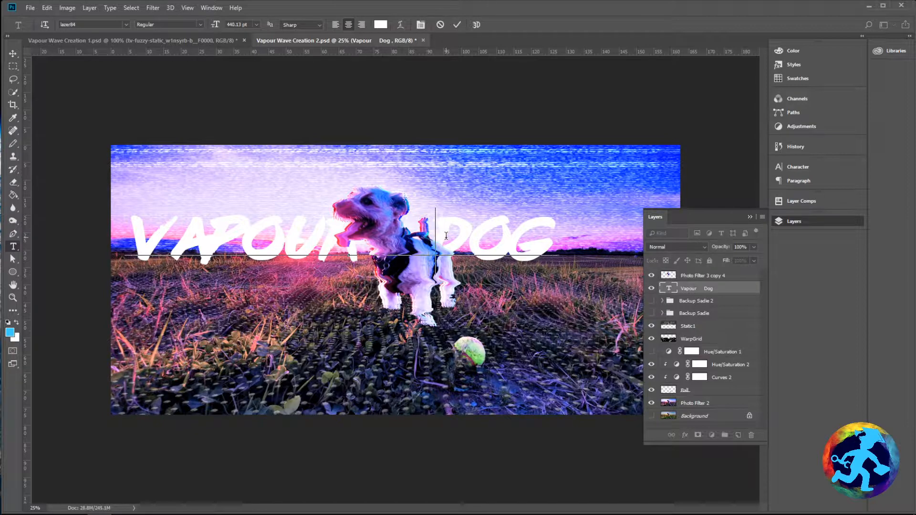
left_click(13, 54)
left_click_drag(318, 241, 321, 241)
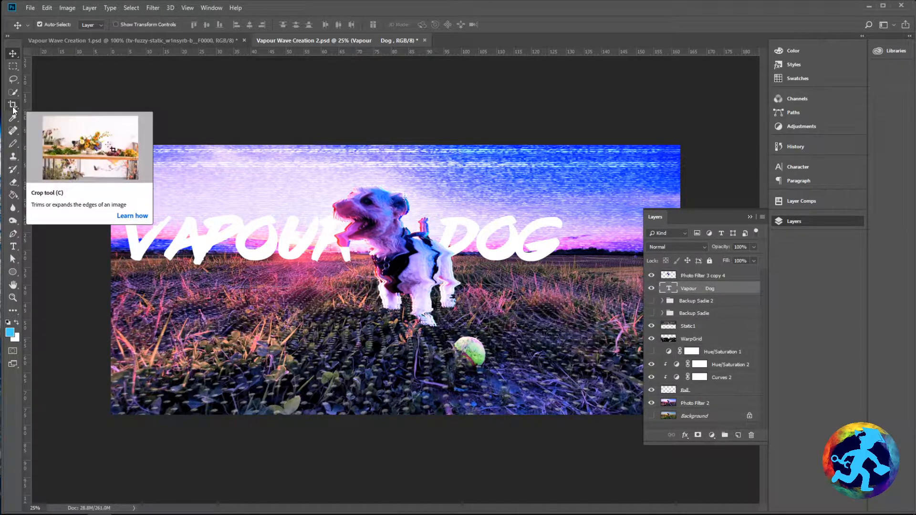
Try cropping the image in from both sides around the title and the dog, and undo the crop
key("c")
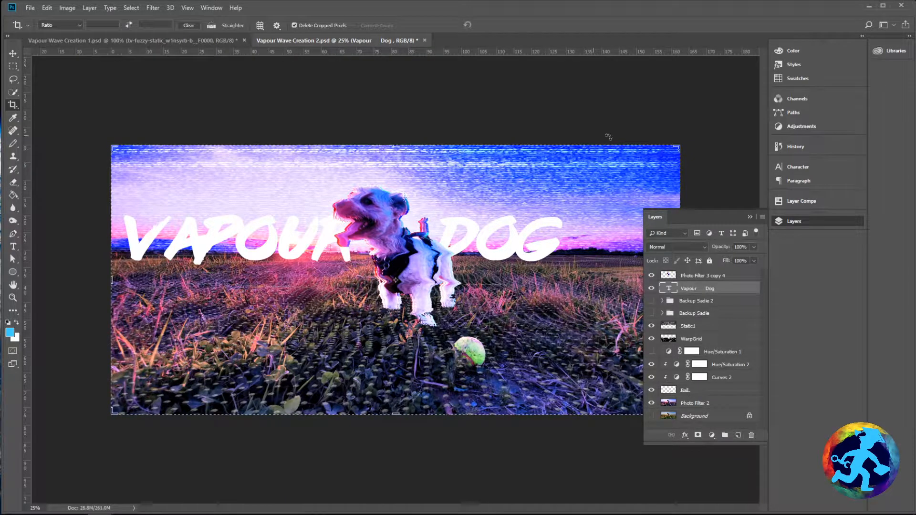
left_click_drag(678, 148, 629, 142)
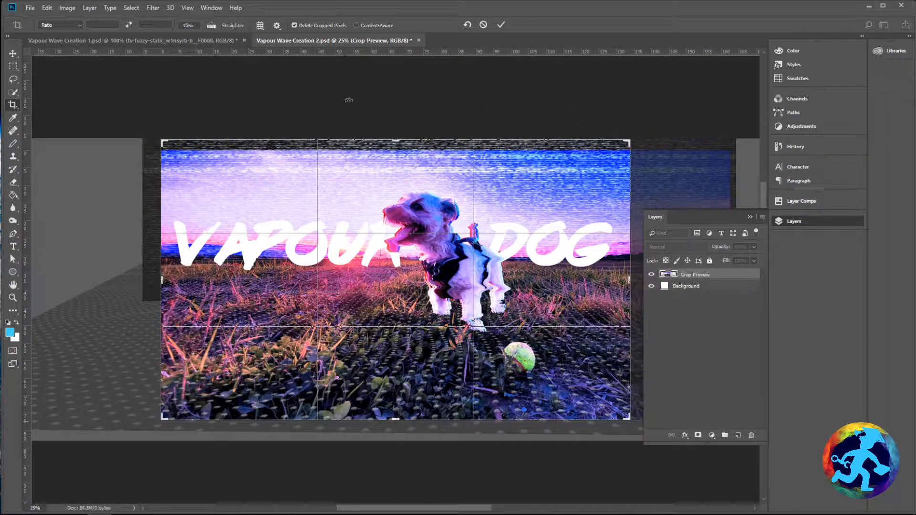
key("ctrl+z")
key("Return")
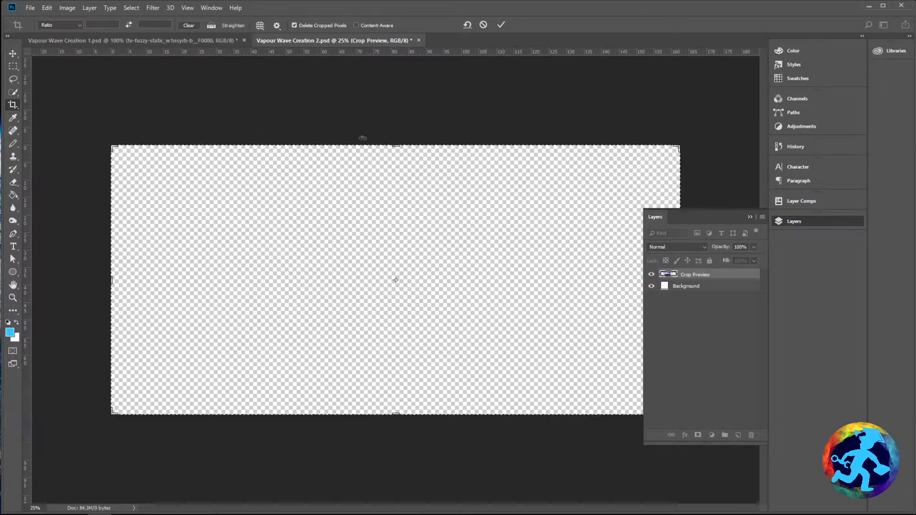
left_click(13, 53)
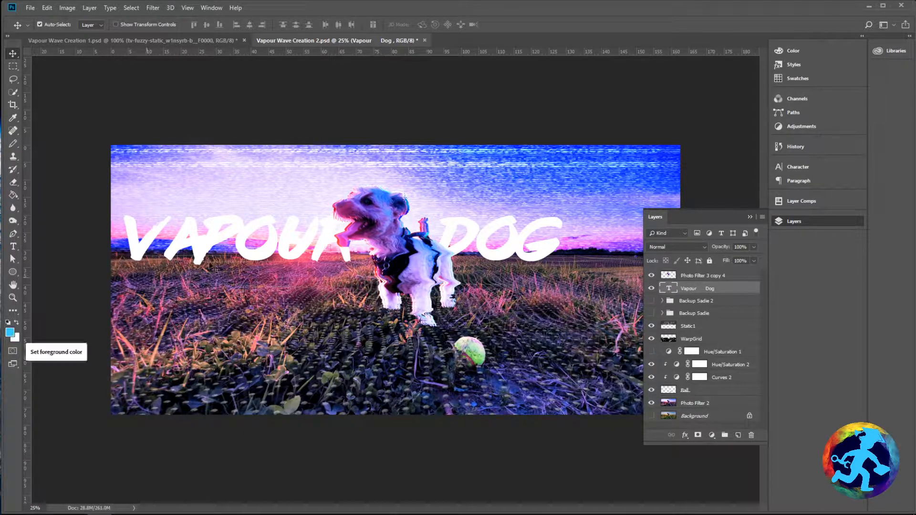
key("t")
left_click(269, 246)
key("ctrl+a")
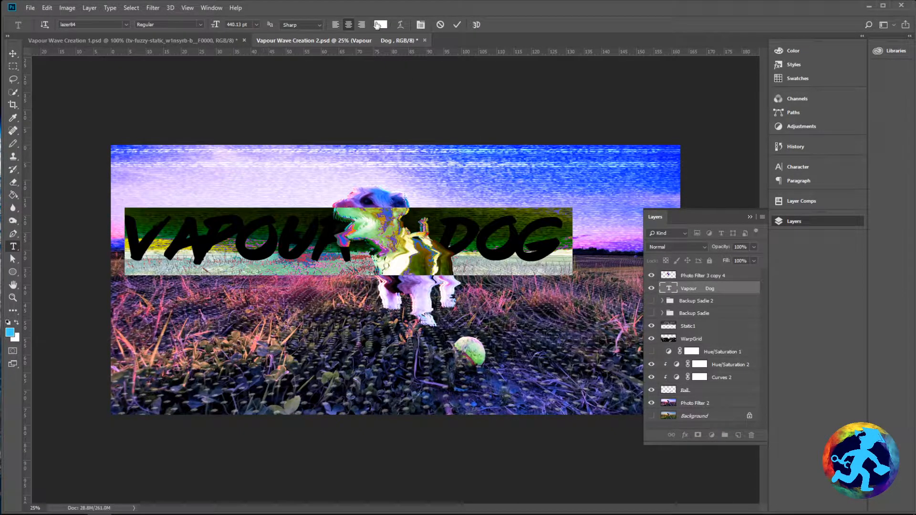
left_click(379, 25)
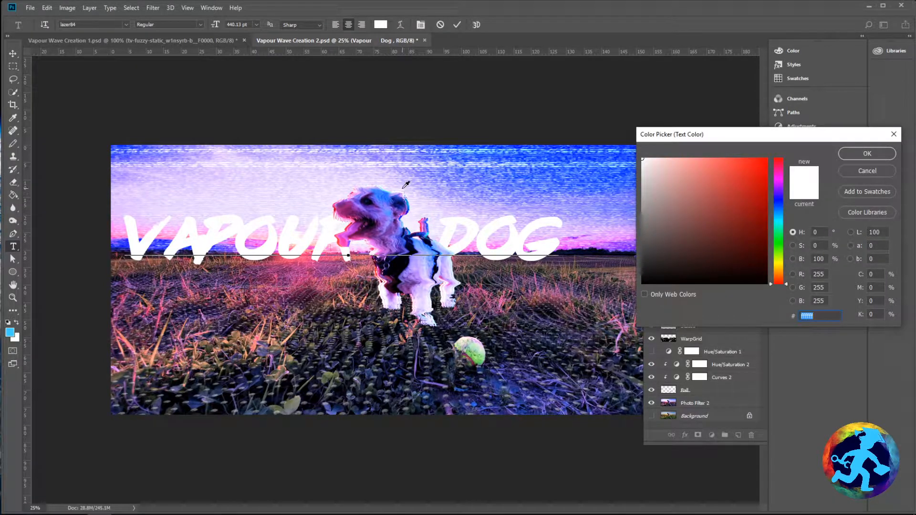
scroll(406, 185, "up", 5)
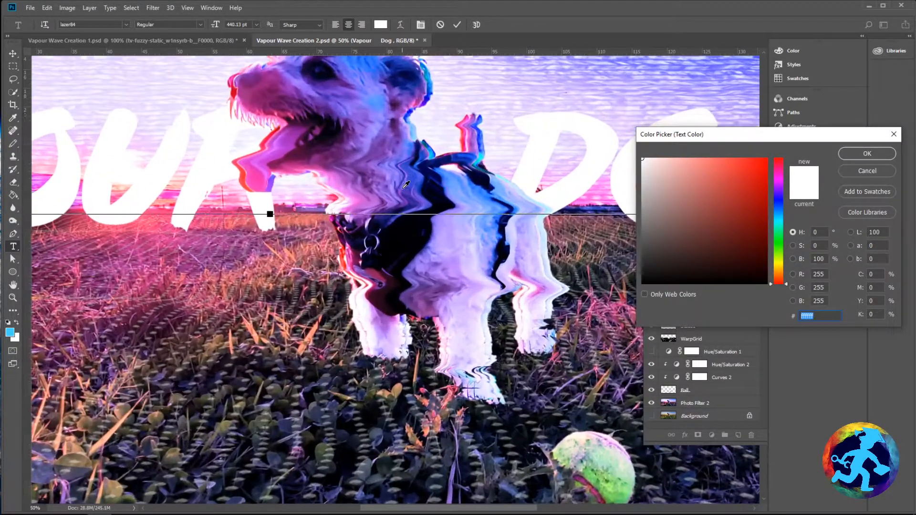
left_click(871, 173)
key("ctrl+Return")
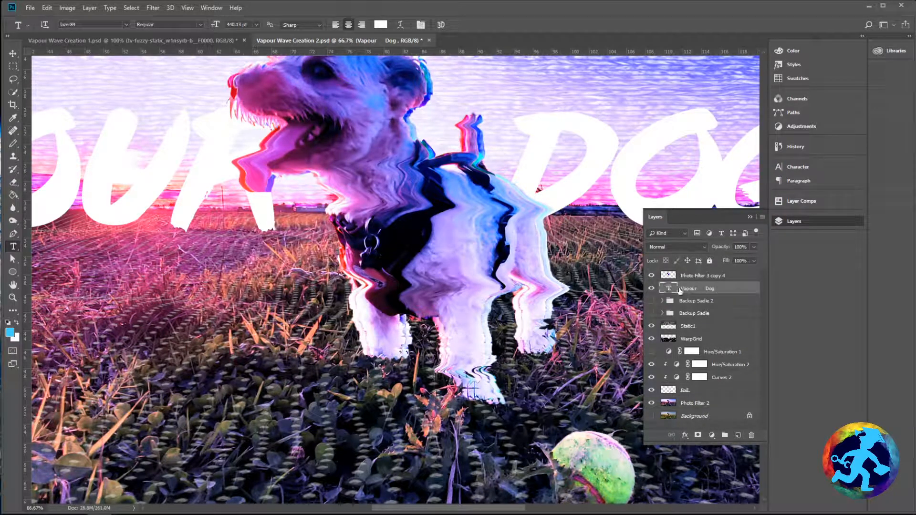
Try changing the Vapour Dog text colour to red, and remove the stray letter entered between the words
left_click(531, 150)
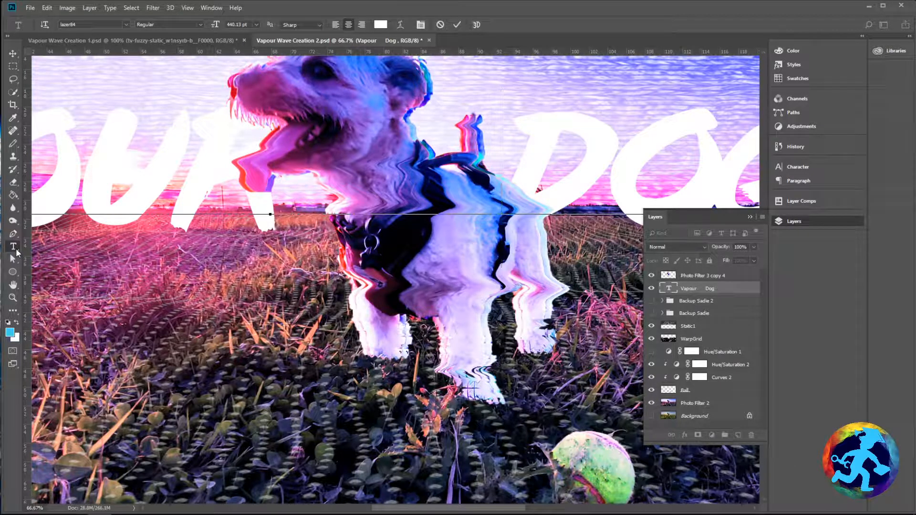
key("ctrl+Return")
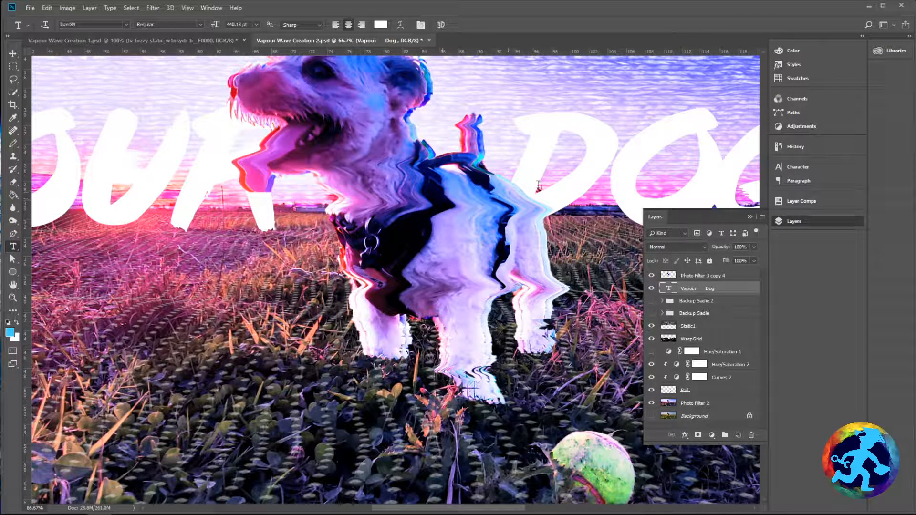
left_click(512, 166)
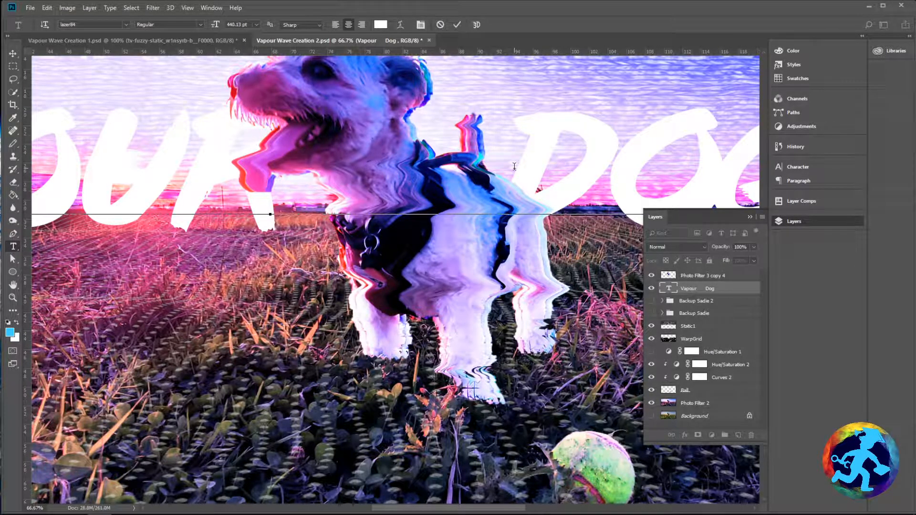
key("ctrl+minus")
key("ctrl+minus")
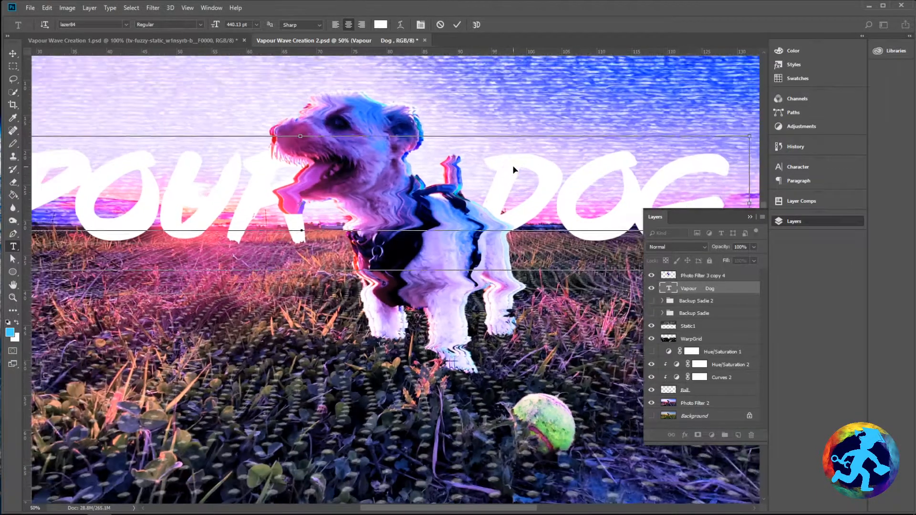
left_click(381, 24)
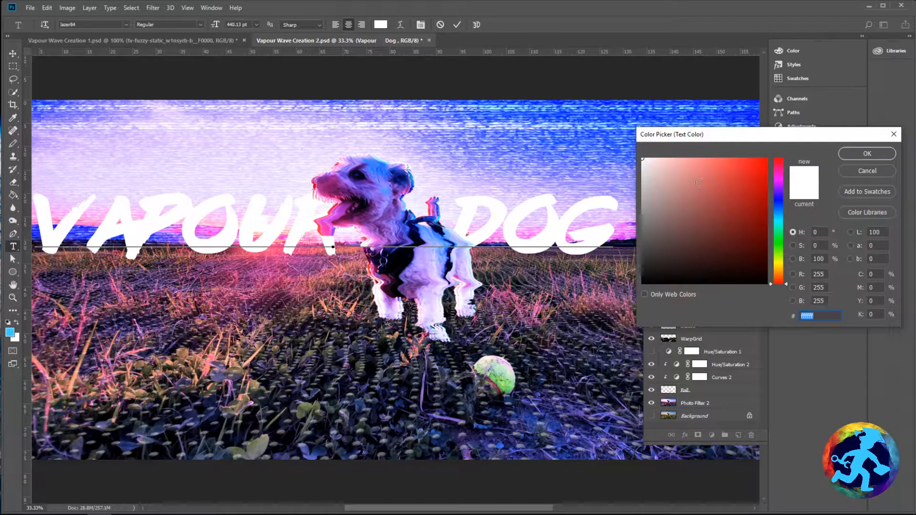
type("d42323")
left_click(867, 153)
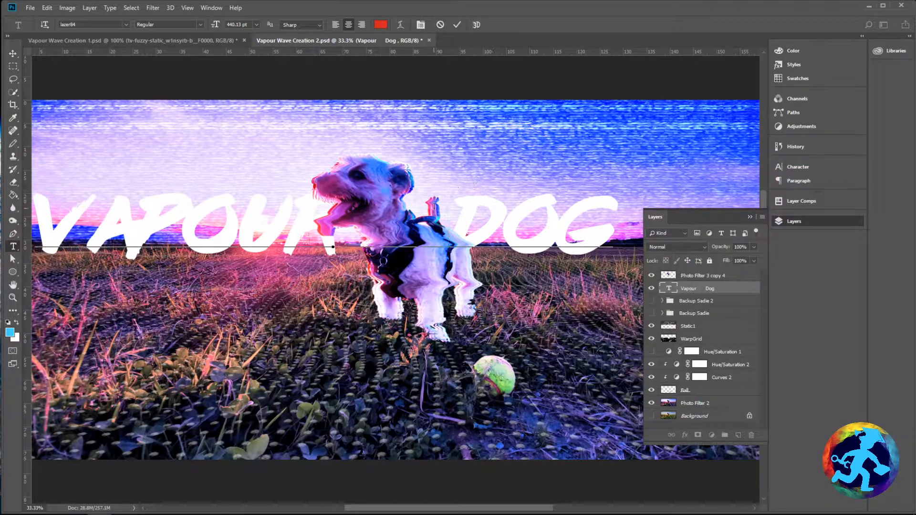
type("f")
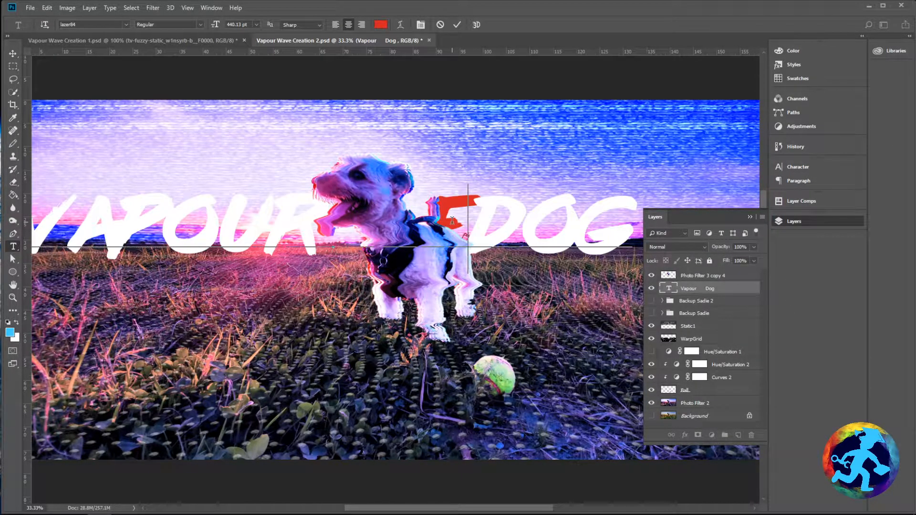
key("BackSpace")
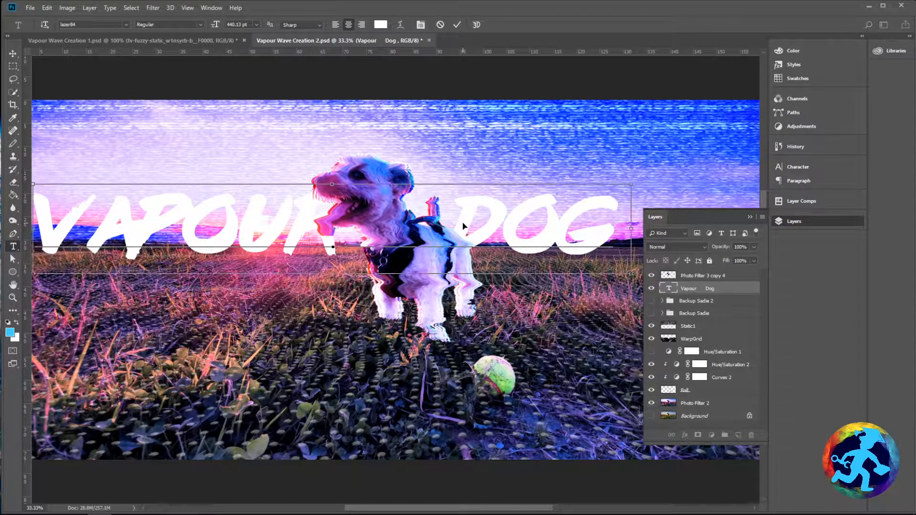
Select the entire Vapour Dog text and check its anti-aliasing options
key("ctrl+a")
left_click(463, 222)
left_click_drag(615, 224, 36, 228)
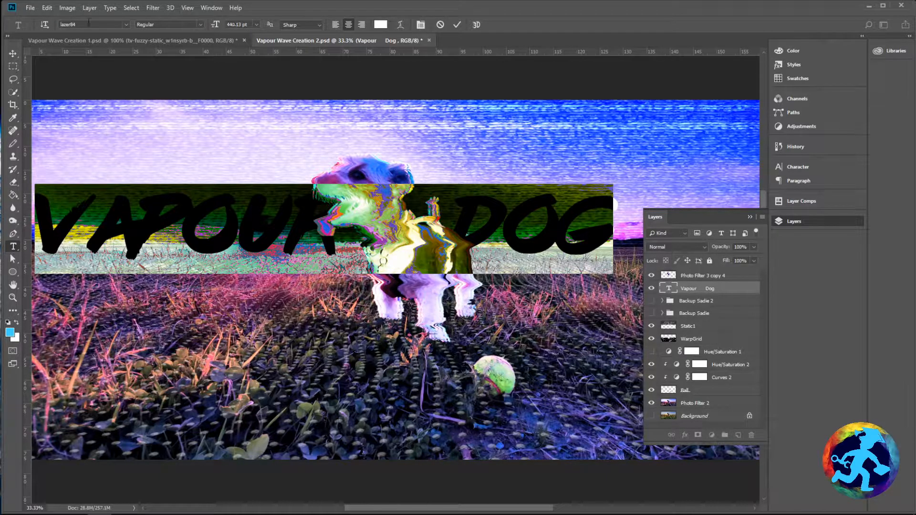
left_click(295, 24)
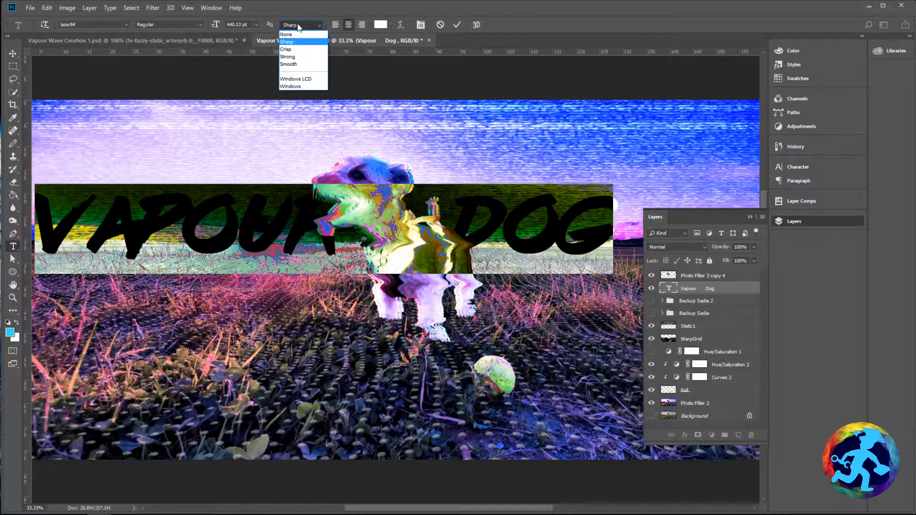
left_click(295, 7)
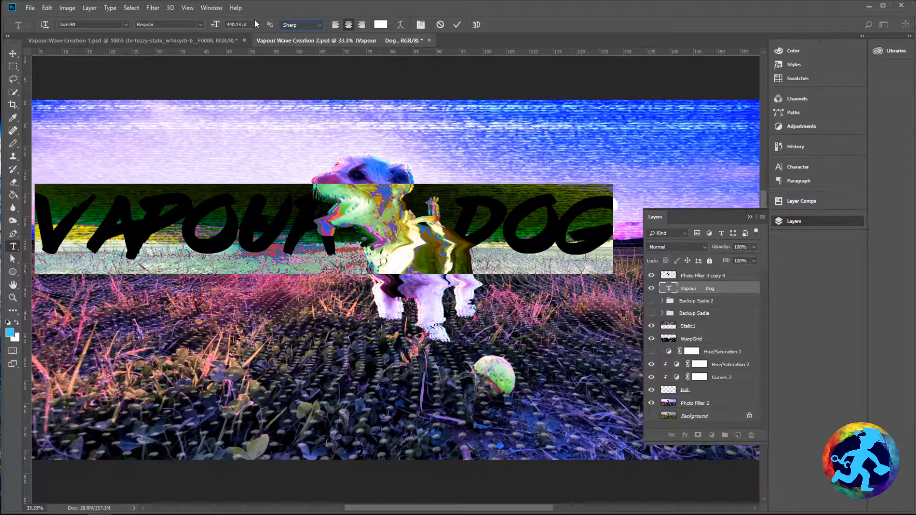
left_click(237, 24)
type("300")
key("Return")
Recolour the Vapour Dog text light blue (#0fb2fe) by sampling the blue fringe on the dog's tail, and commit the text edit
left_click(380, 25)
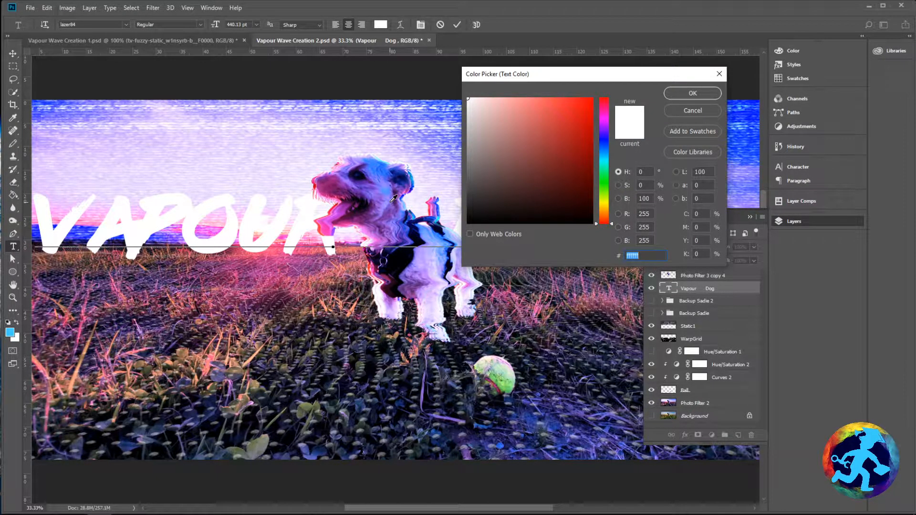
key("ctrl+plus")
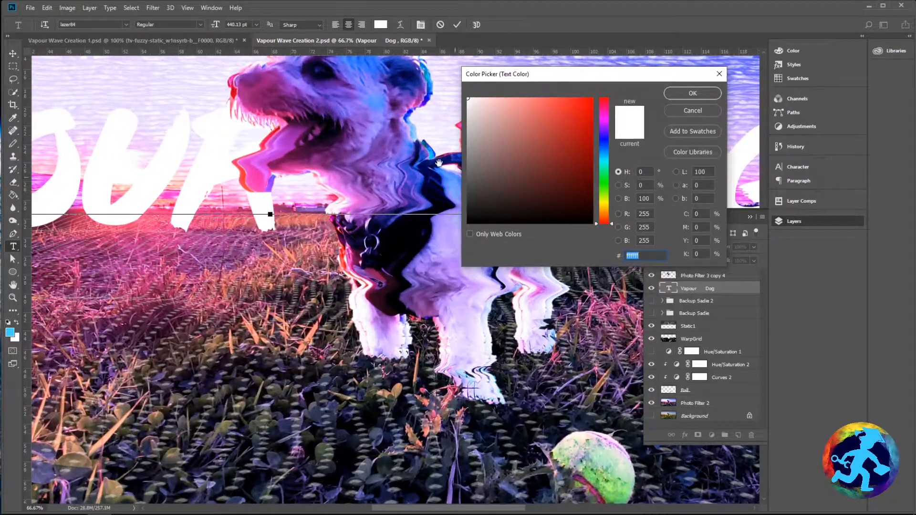
left_click_drag(439, 163, 421, 337)
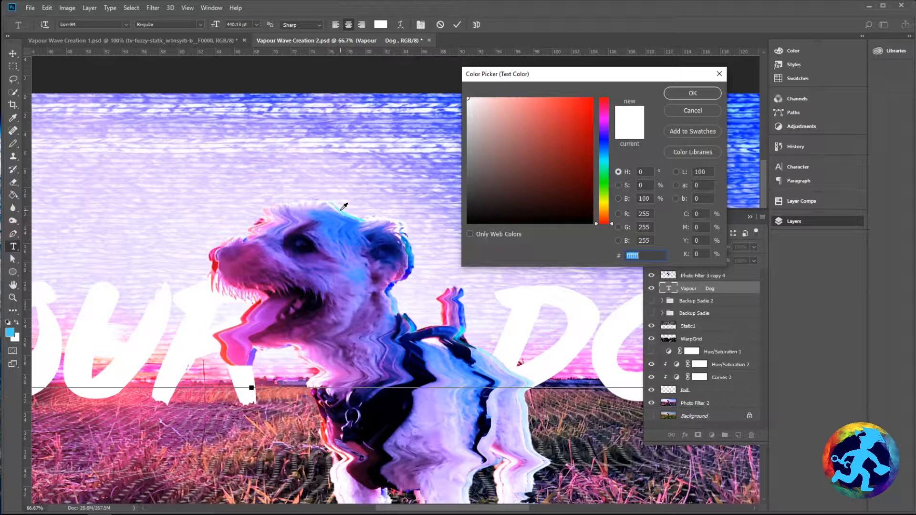
left_click(412, 245)
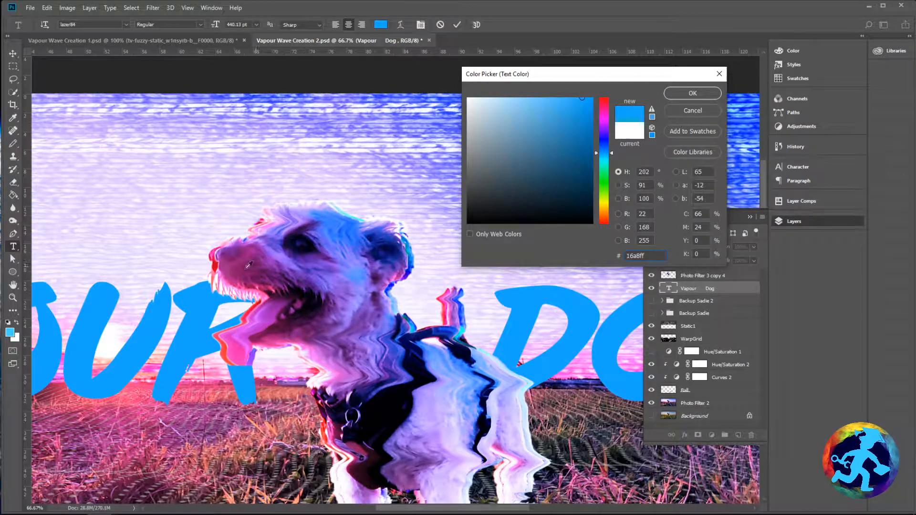
left_click(219, 262)
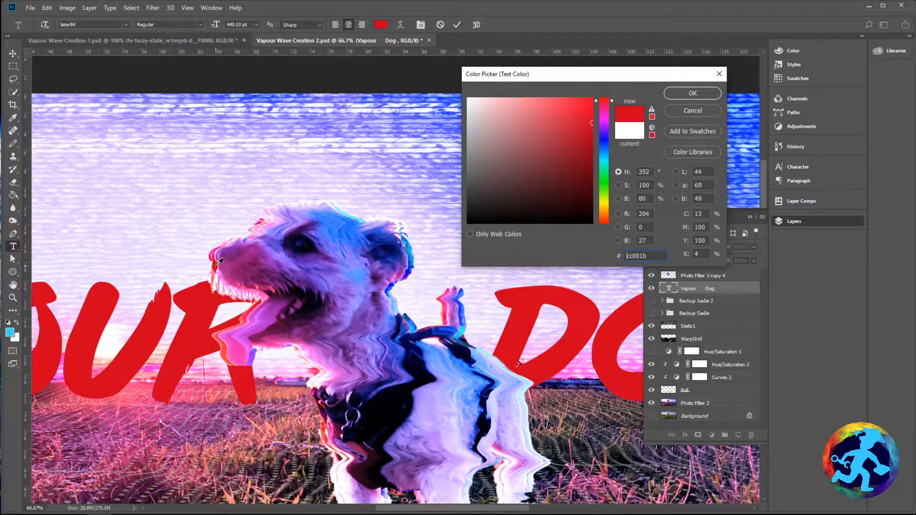
left_click(467, 291)
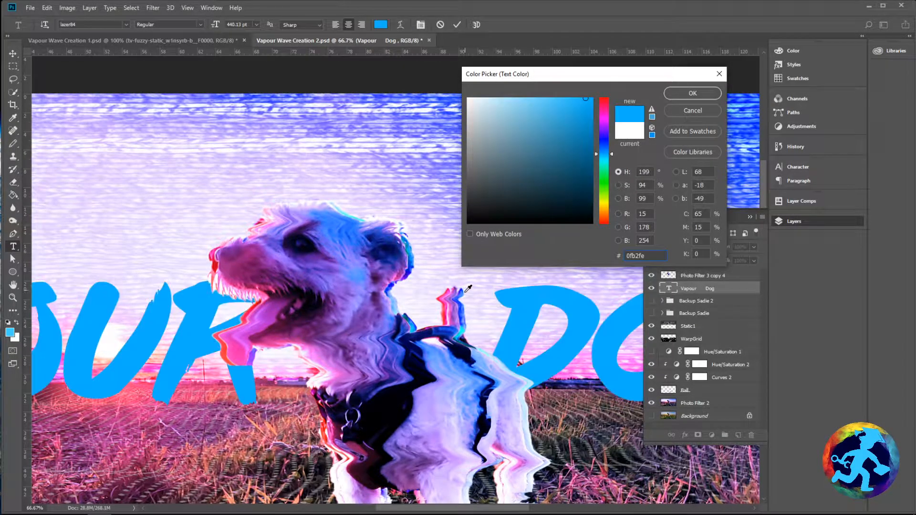
left_click(692, 94)
key("ctrl+minus")
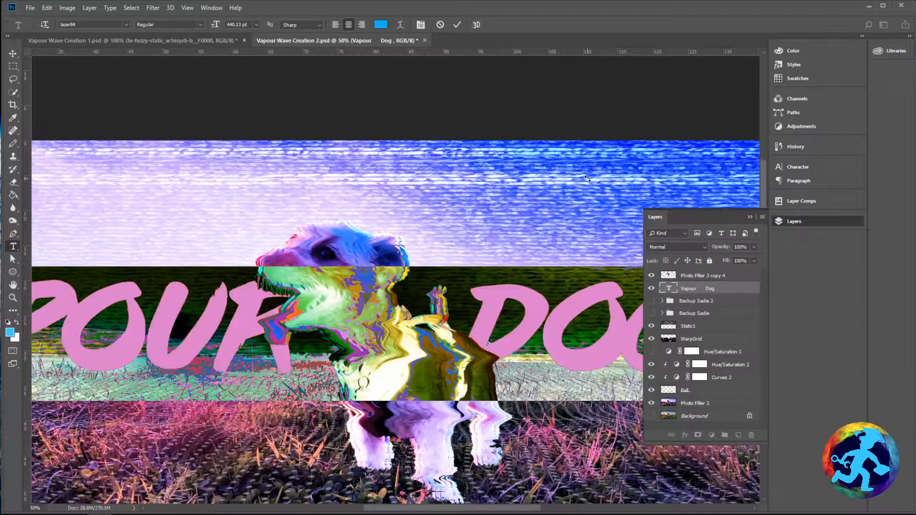
key("ctrl+minus")
key("ctrl+Return")
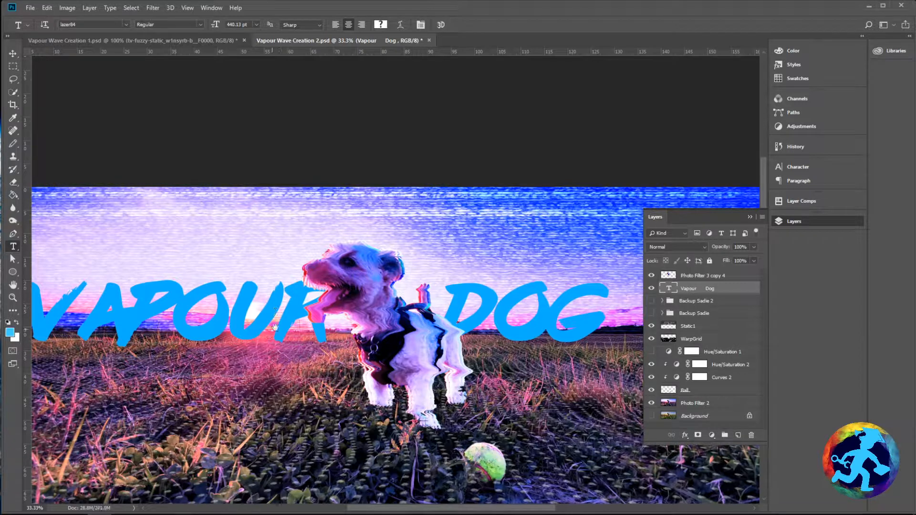
Save the document with the Vapour Dog layer selected, and duplicate that text layer twice
key("v")
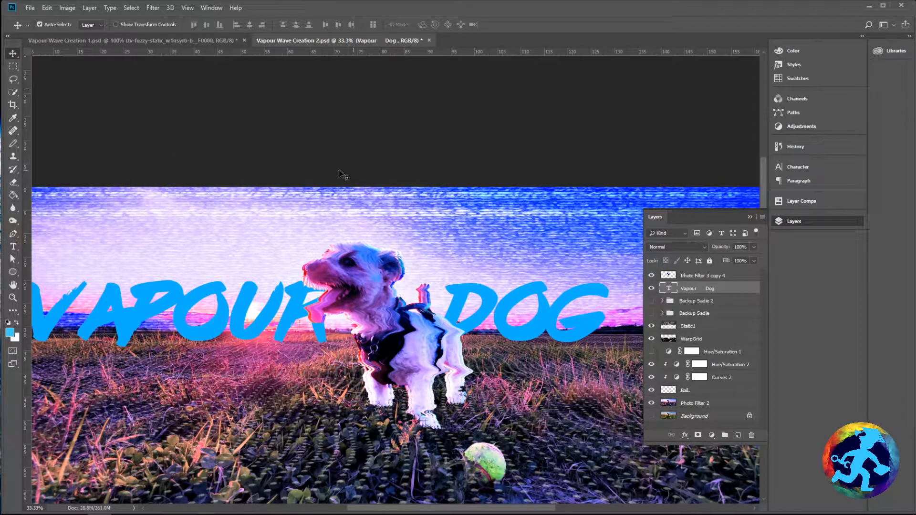
left_click(351, 159)
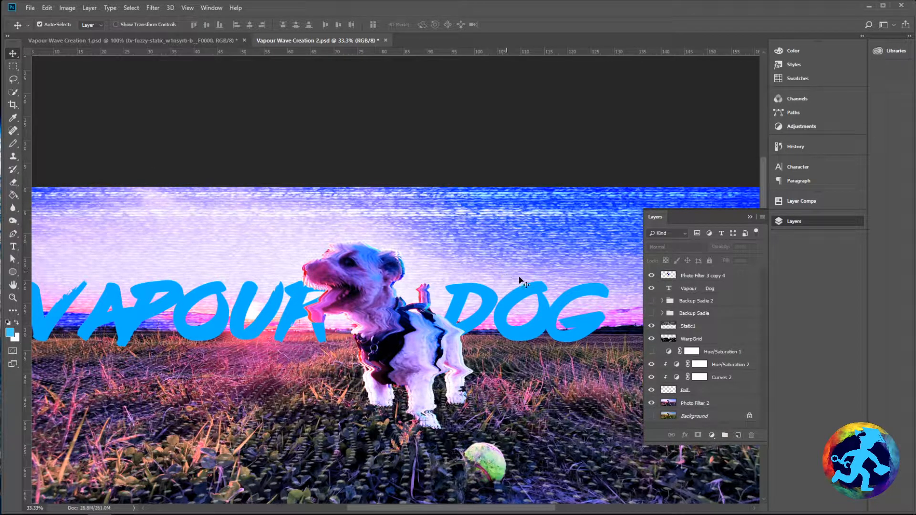
left_click(730, 292)
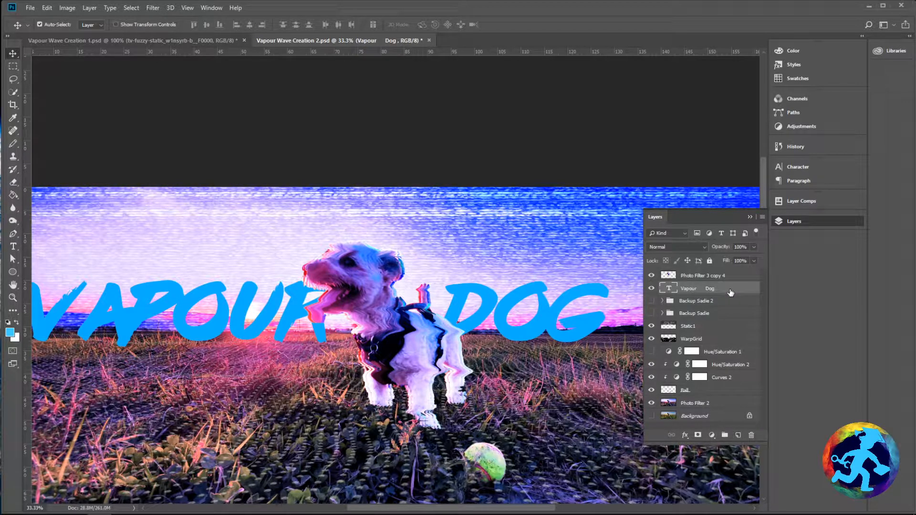
key("ctrl+s")
key("ctrl+minus")
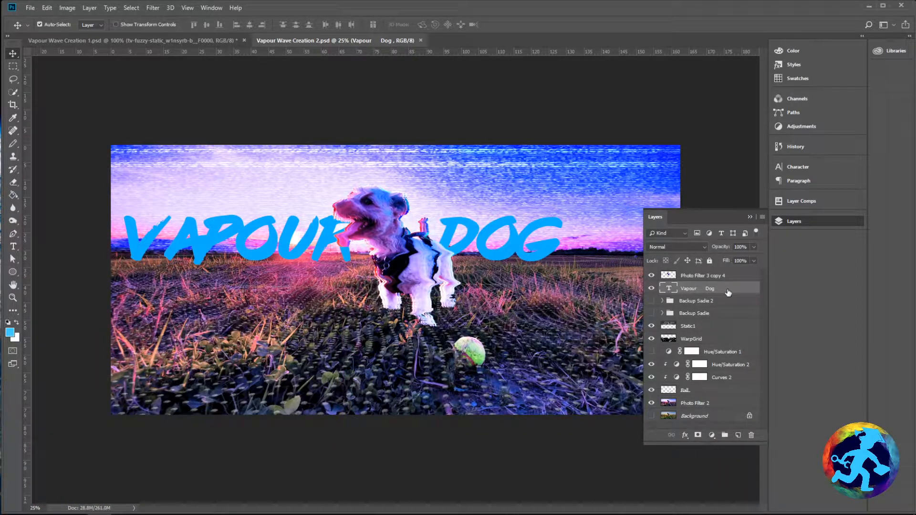
left_click_drag(721, 293, 701, 288)
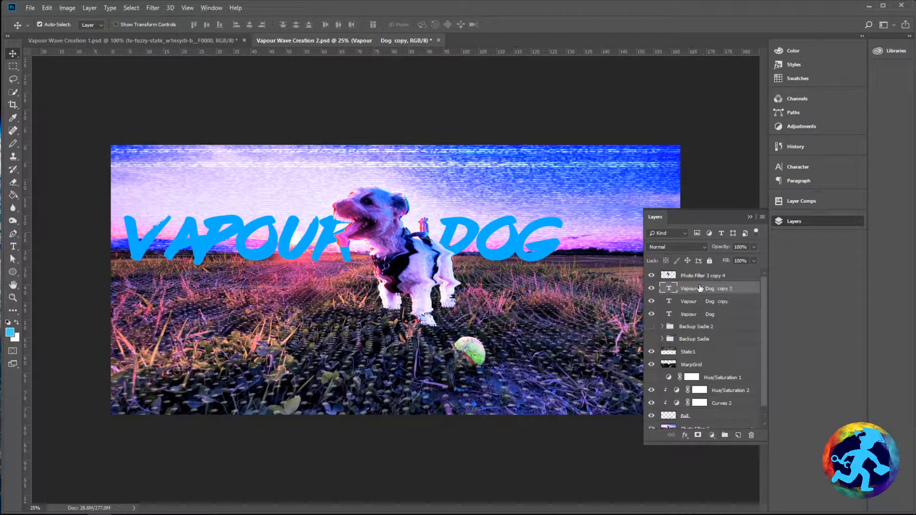
Delete the uppermost duplicate of the Vapour Dog text layer, keeping the original and one copy
left_click(686, 315)
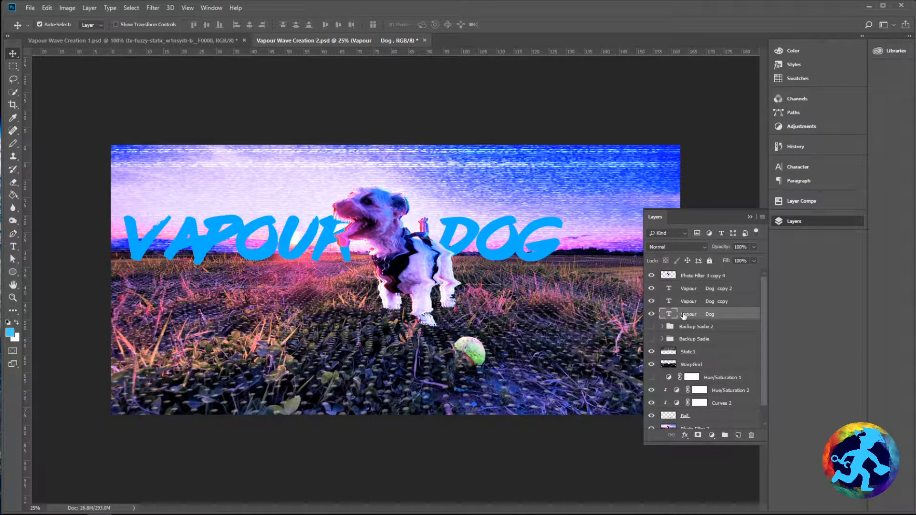
left_click(687, 302)
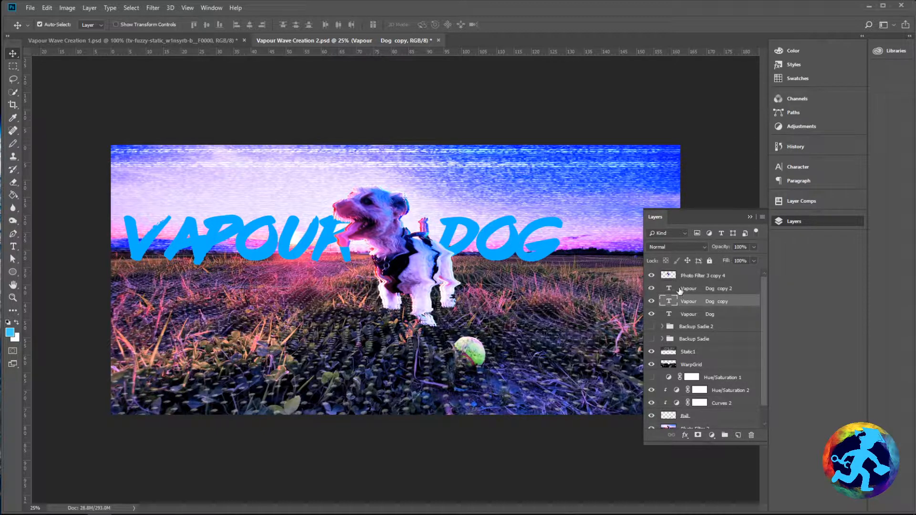
left_click(691, 290)
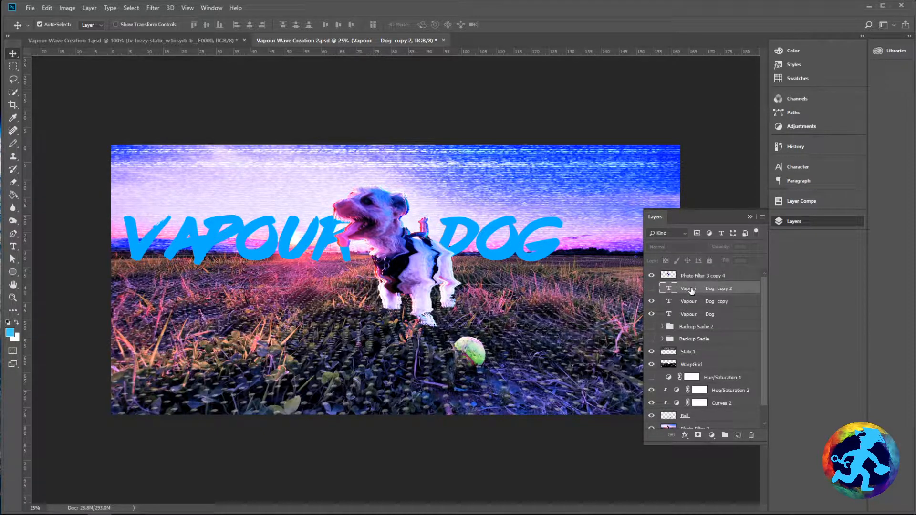
key("Delete")
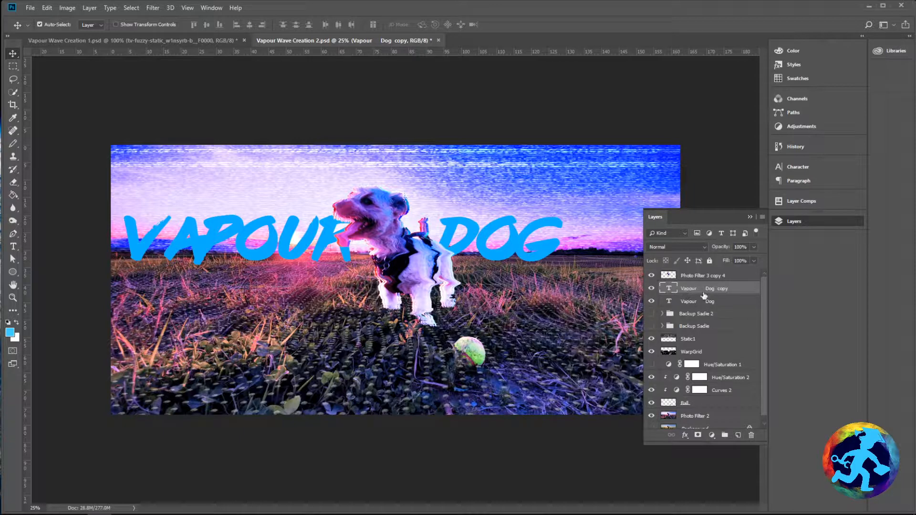
Recolour the whole text of the Vapour Dog copy red (#ff3135) by sampling the fringe on the dog's tongue, and commit the edit
key("t")
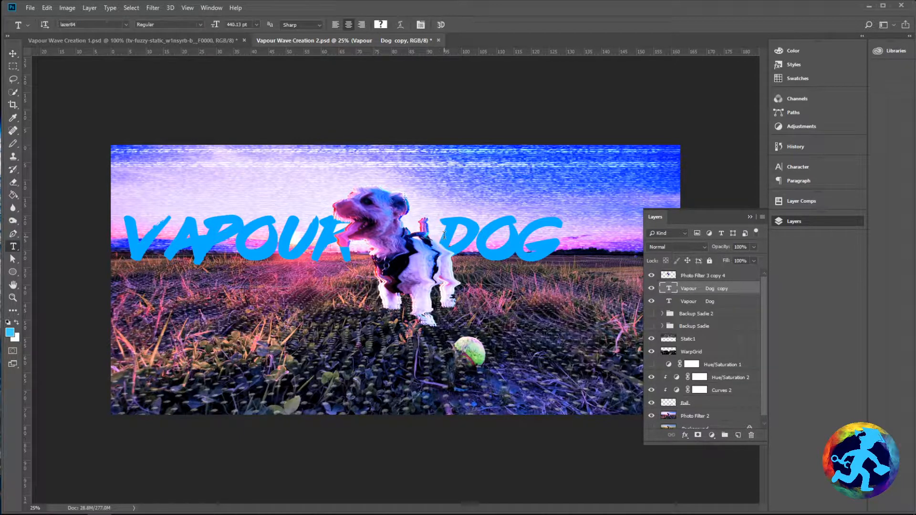
left_click(444, 235)
key("ctrl+a")
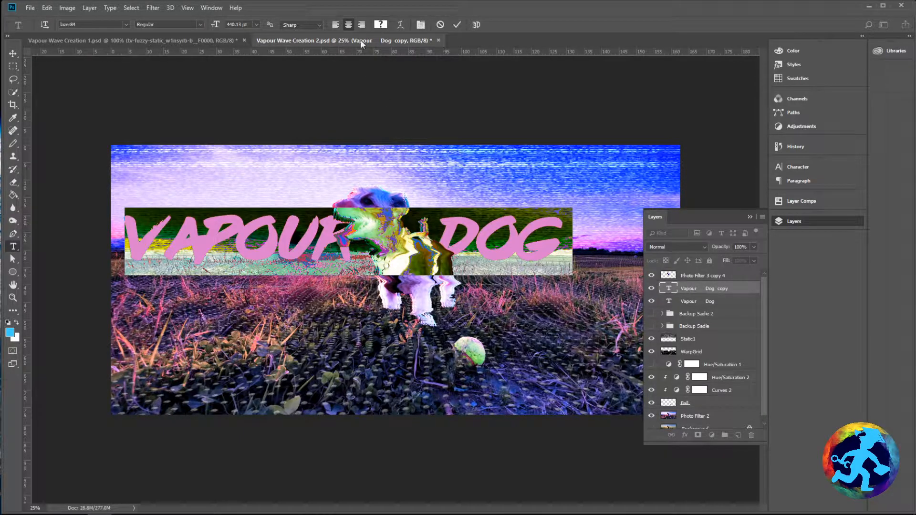
left_click(380, 24)
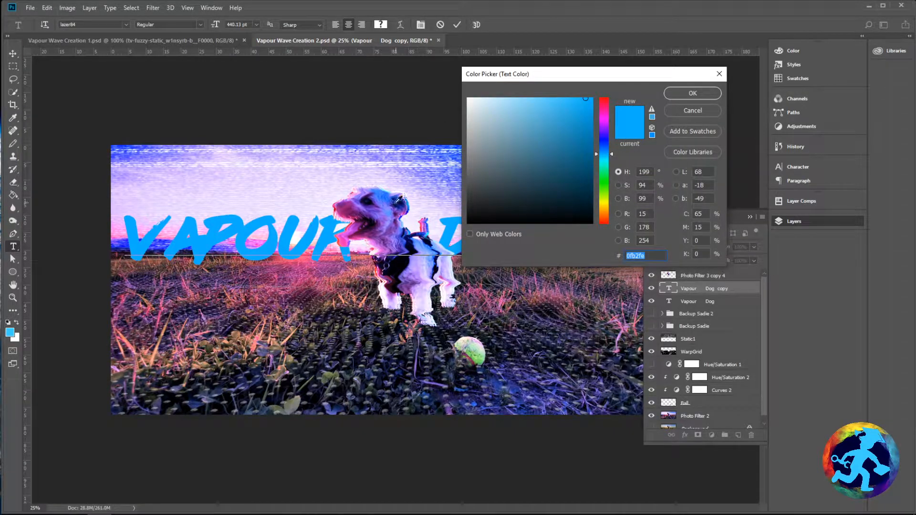
left_click(335, 203)
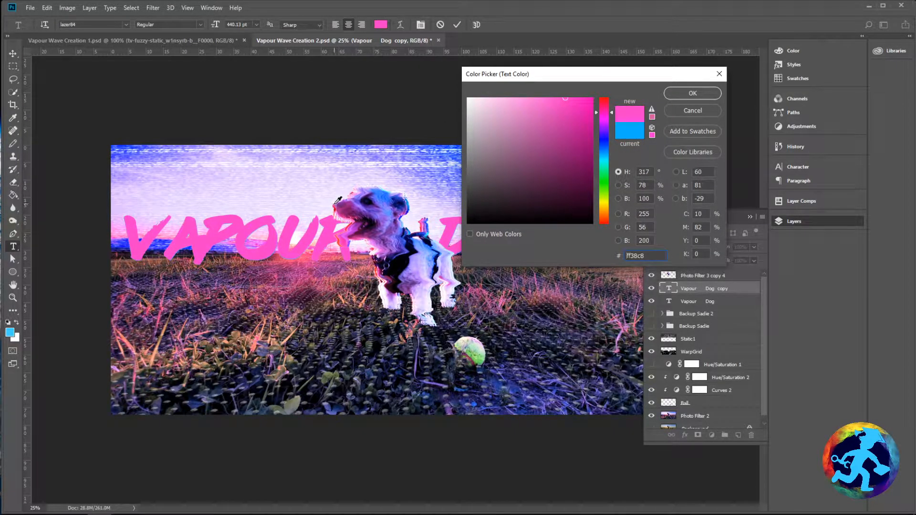
scroll(338, 200, "up", 3)
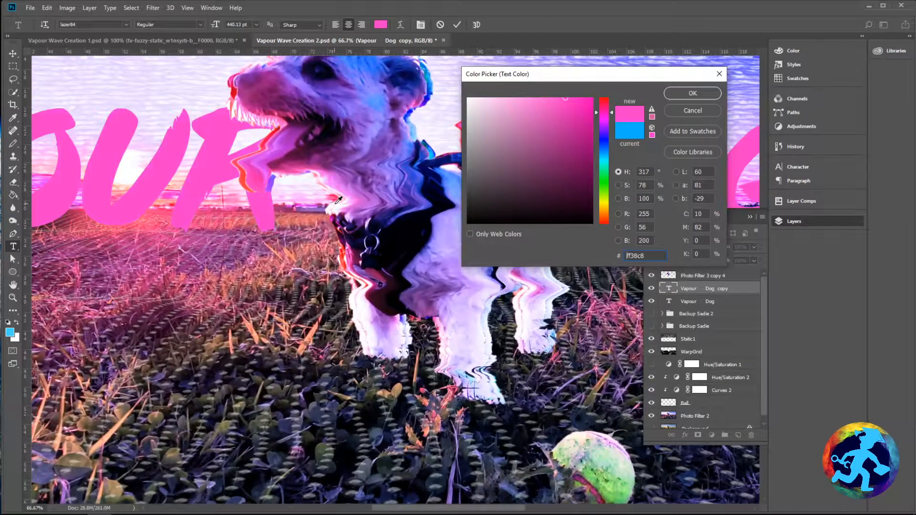
left_click(247, 172)
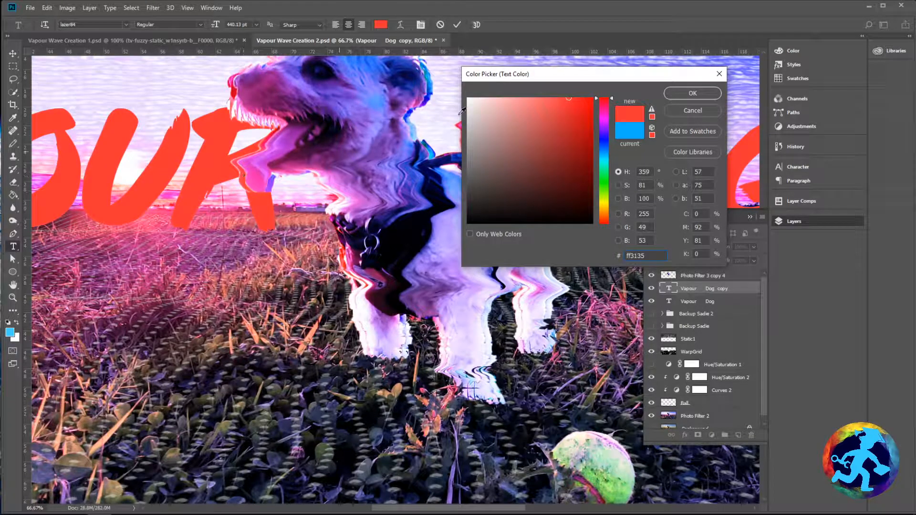
left_click(674, 93)
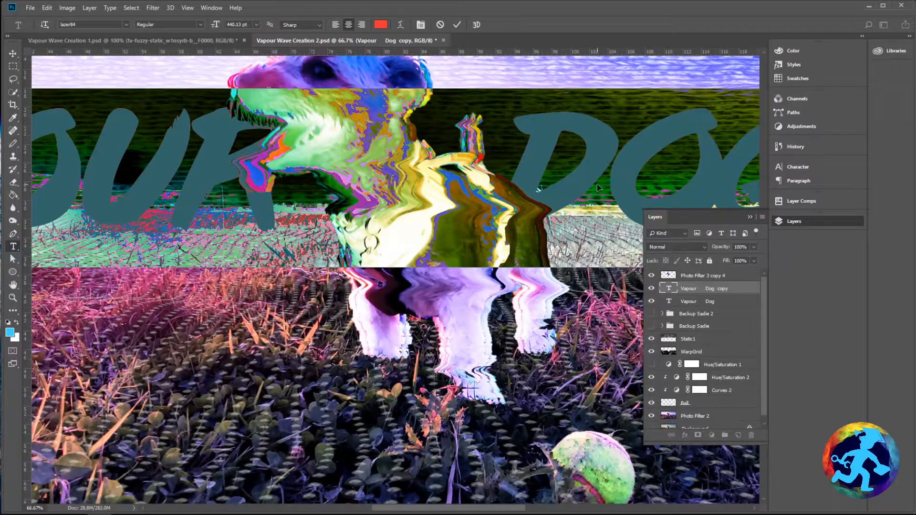
scroll(599, 188, "down", 3)
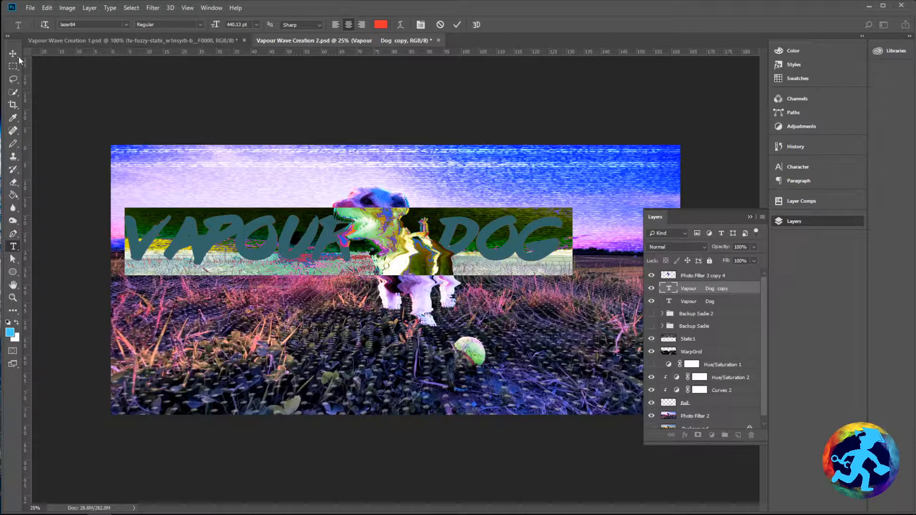
left_click(17, 55)
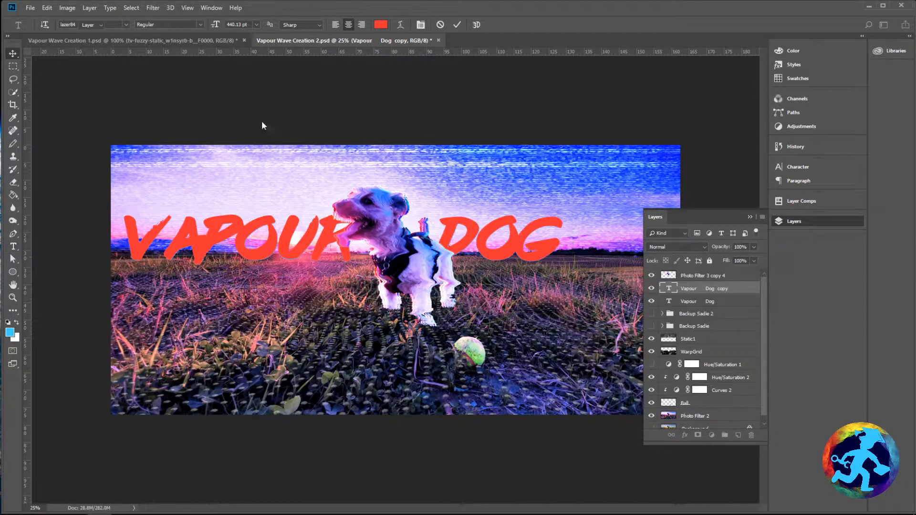
left_click(451, 241)
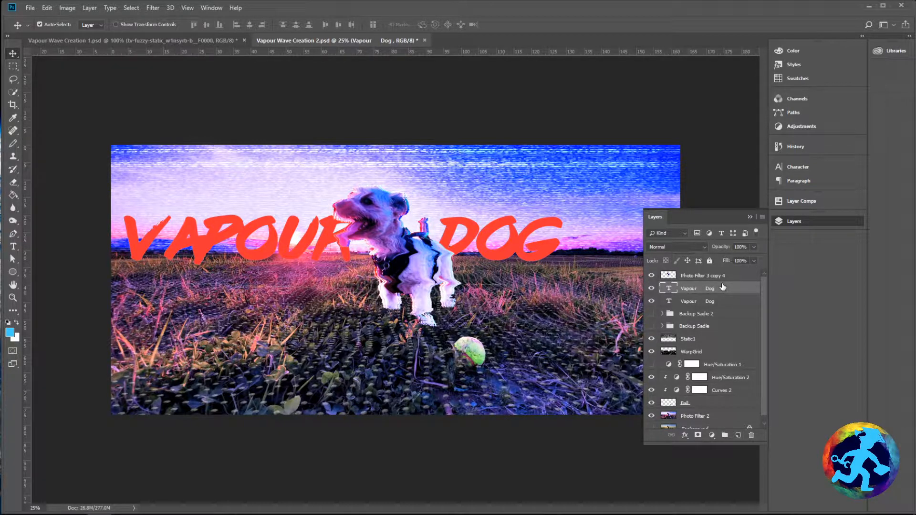
Nudge the red Vapour Dog text left and up, and the blue text layer beneath it to the right
key("shift+Left")
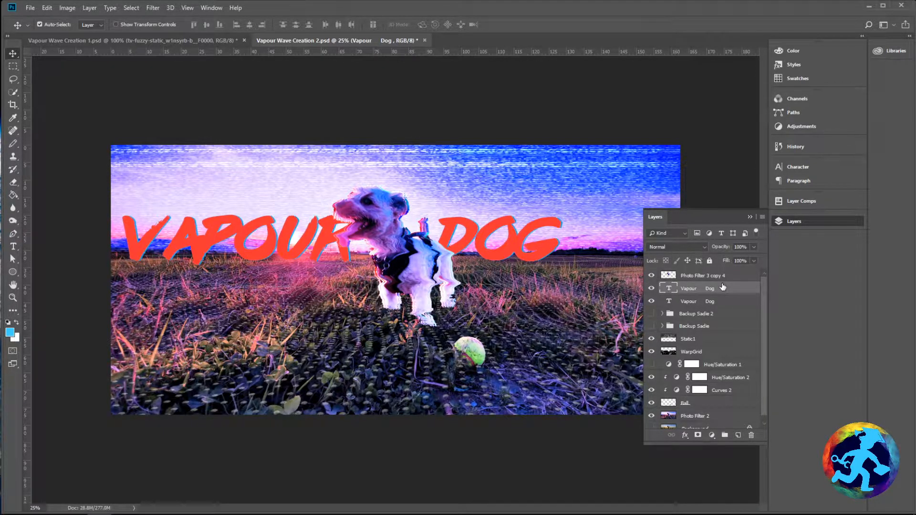
key("shift+Up")
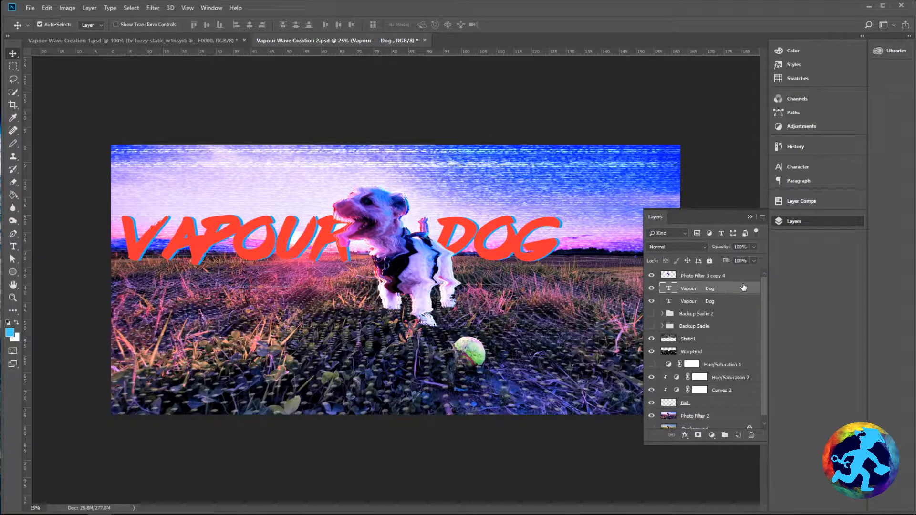
left_click(712, 302)
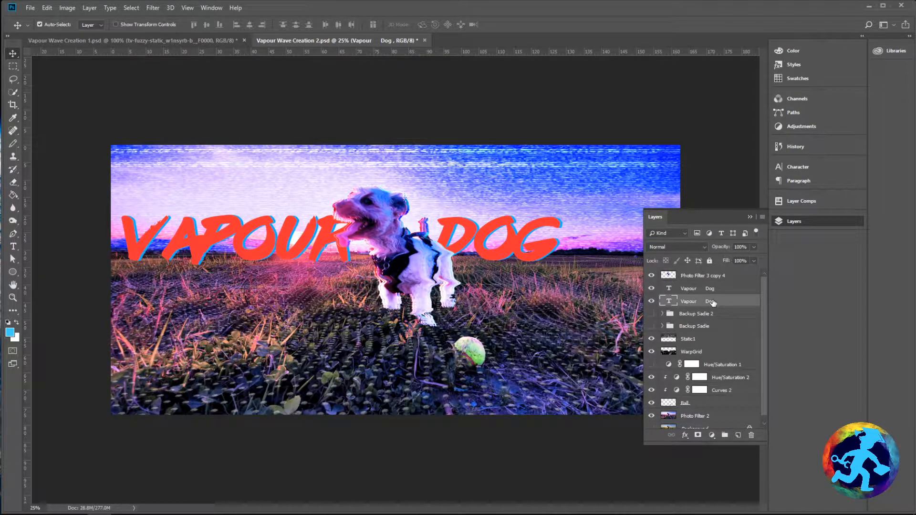
key("shift+Right")
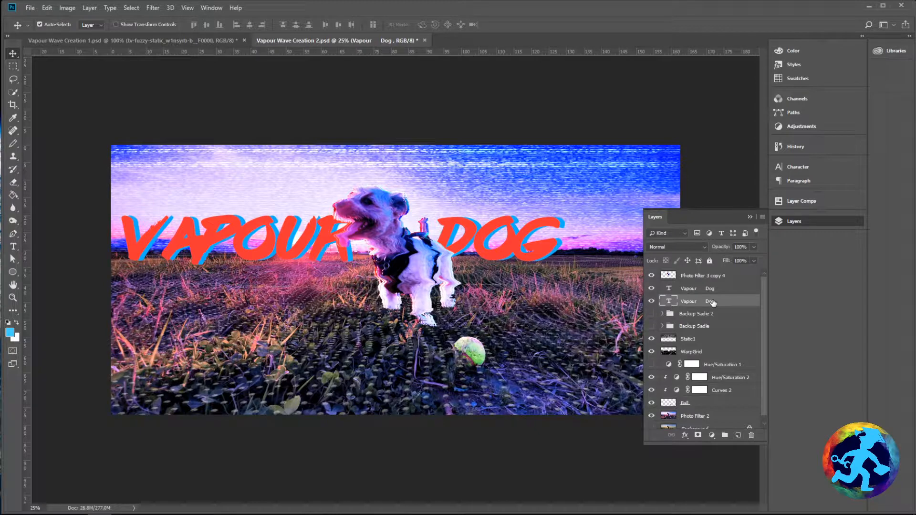
Select the red Vapour Dog text layer and duplicate it
left_click(667, 125)
left_click(516, 247)
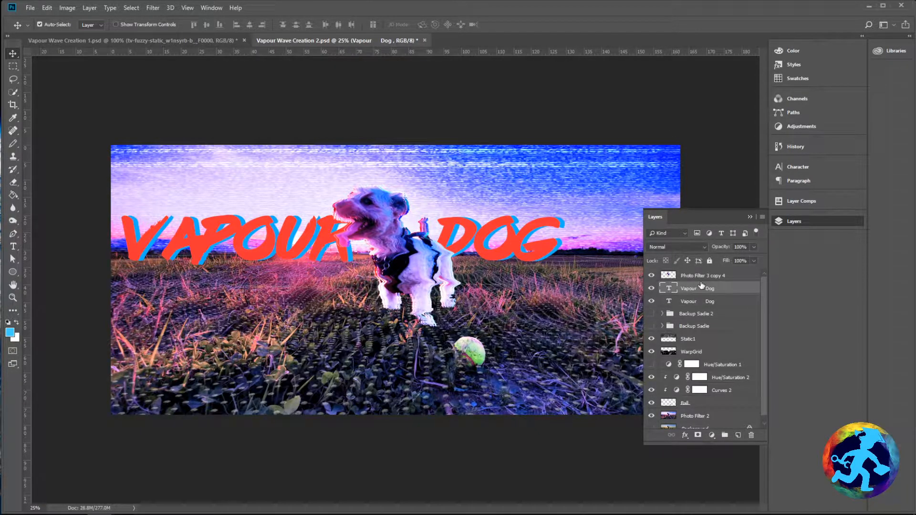
key("ctrl+j")
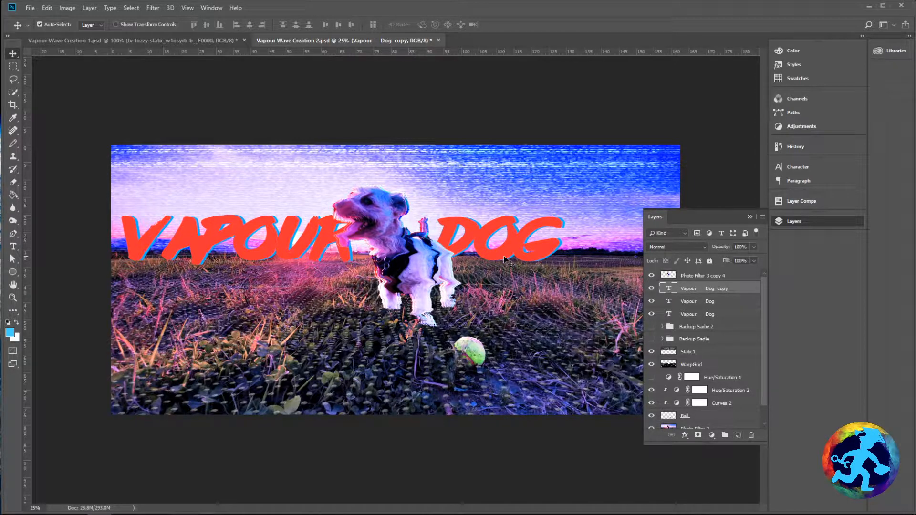
Recolour the new Vapour Dog copy bright green (#48f710), based on a green sampled from the ball, and commit the text edit
key("t")
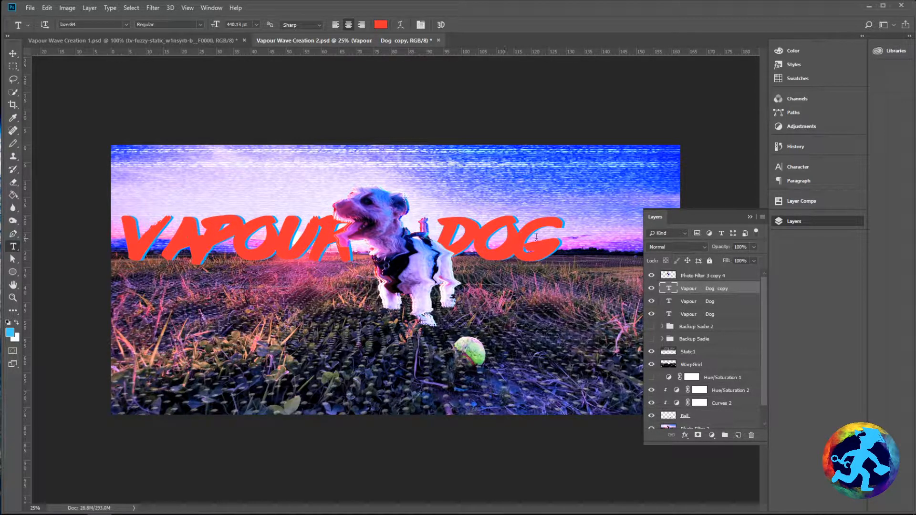
left_click_drag(541, 239, 60, 249)
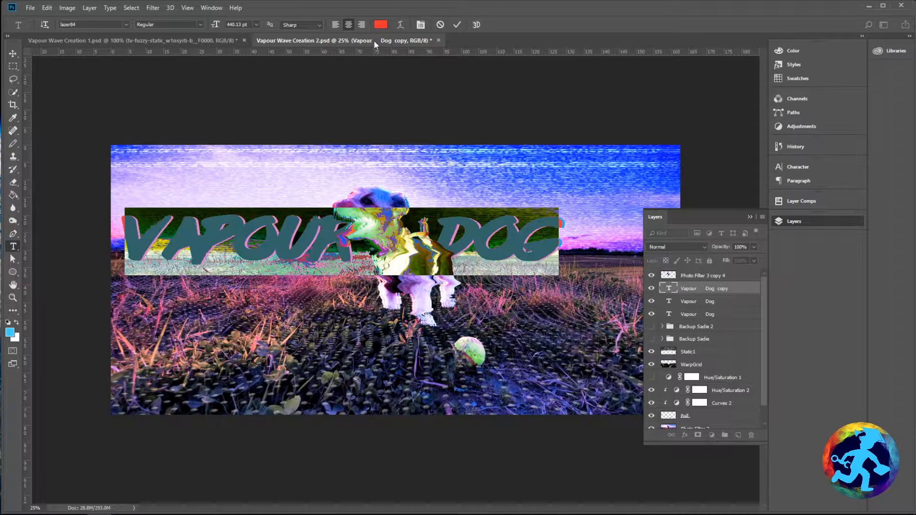
left_click(381, 25)
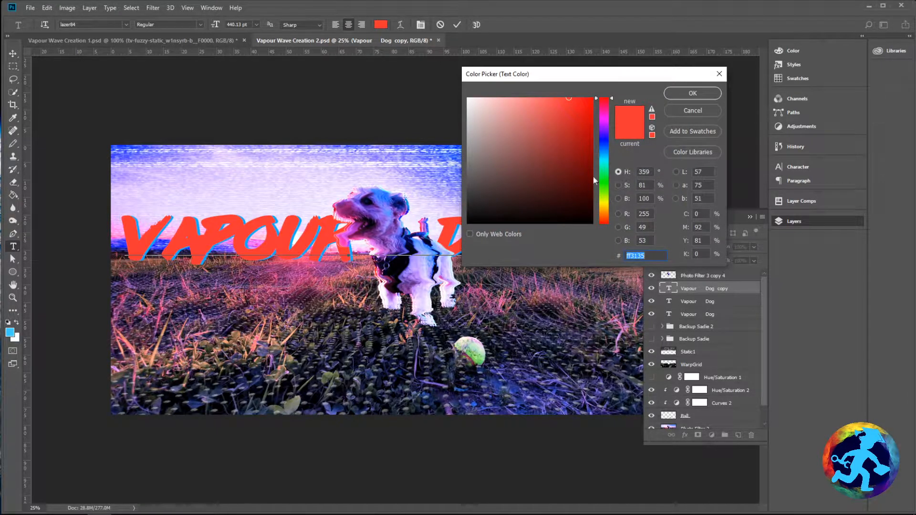
type("c0eac8")
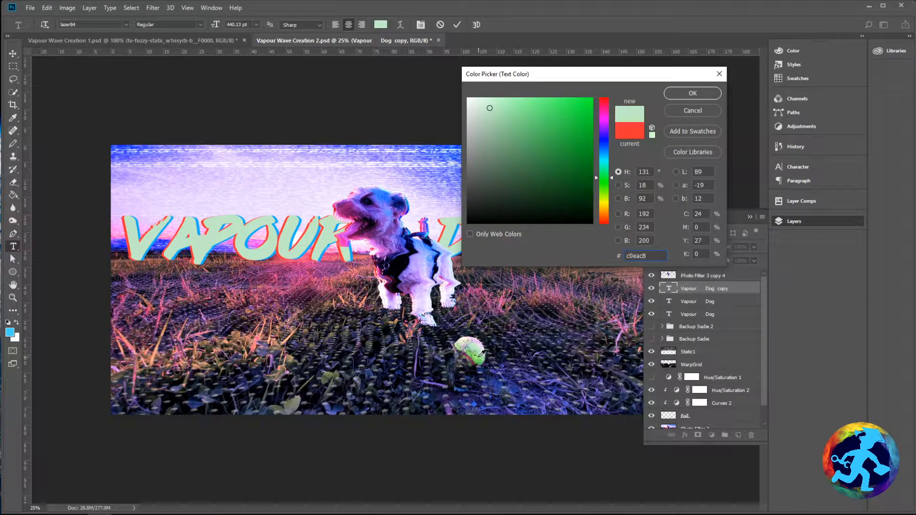
left_click(478, 358)
left_click(479, 359)
left_click(481, 357)
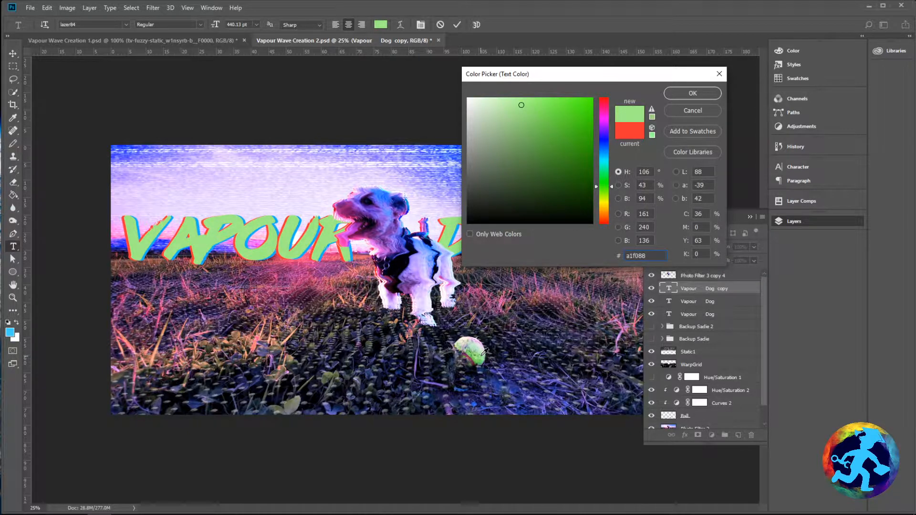
left_click(585, 102)
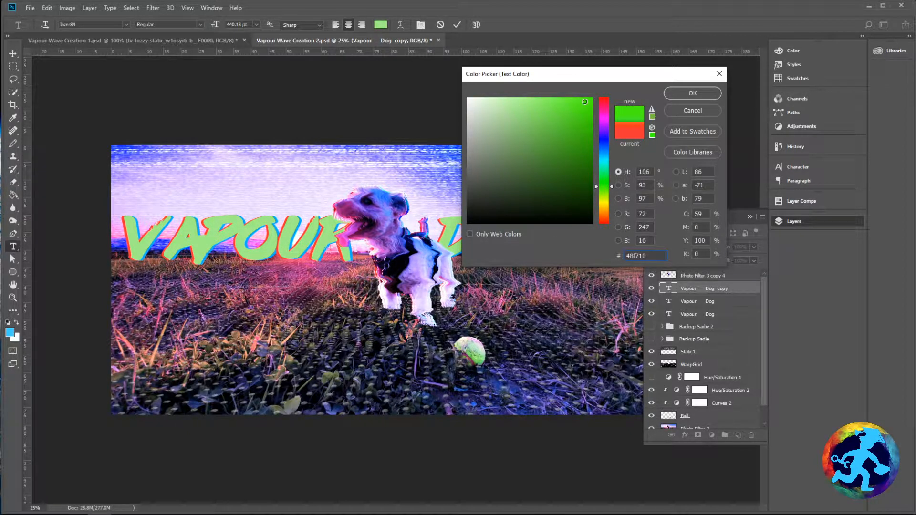
left_click(693, 93)
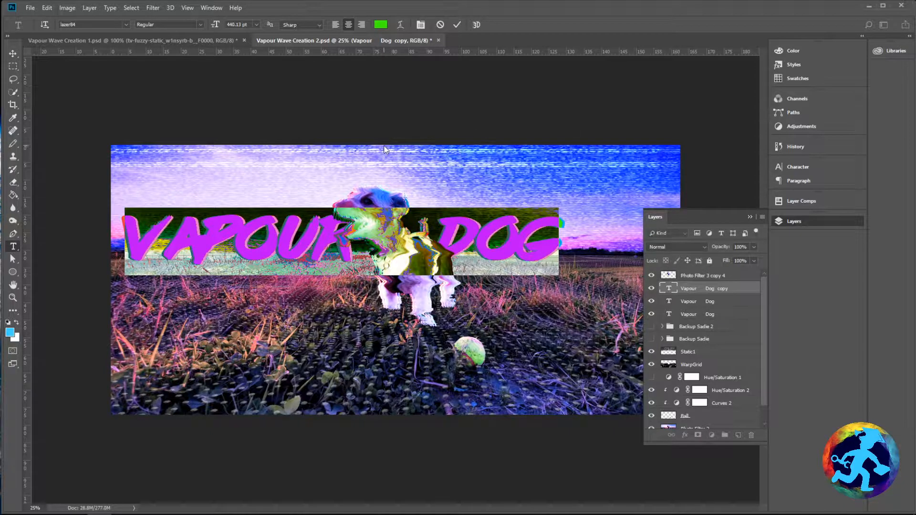
left_click(13, 53)
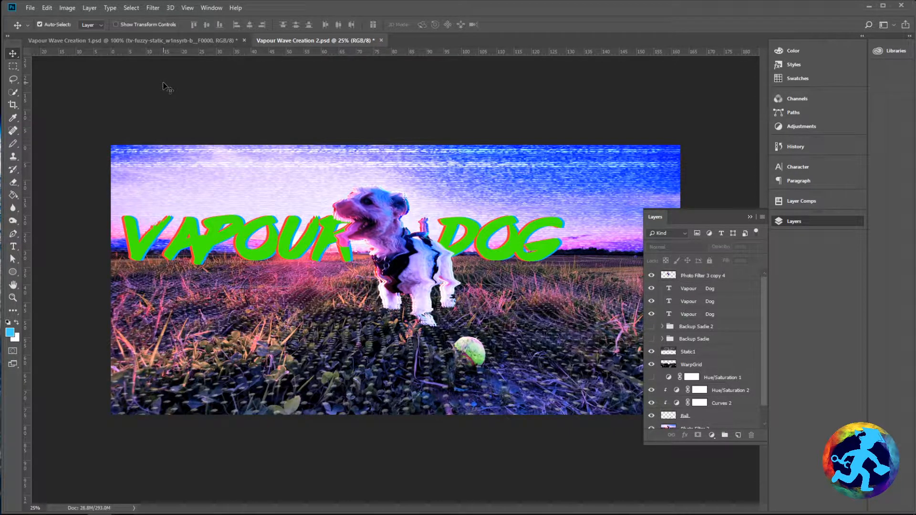
Try the Screen and Overlay blend modes on the blue Vapour Dog text layer, and set it to Multiply
key("ctrl+plus")
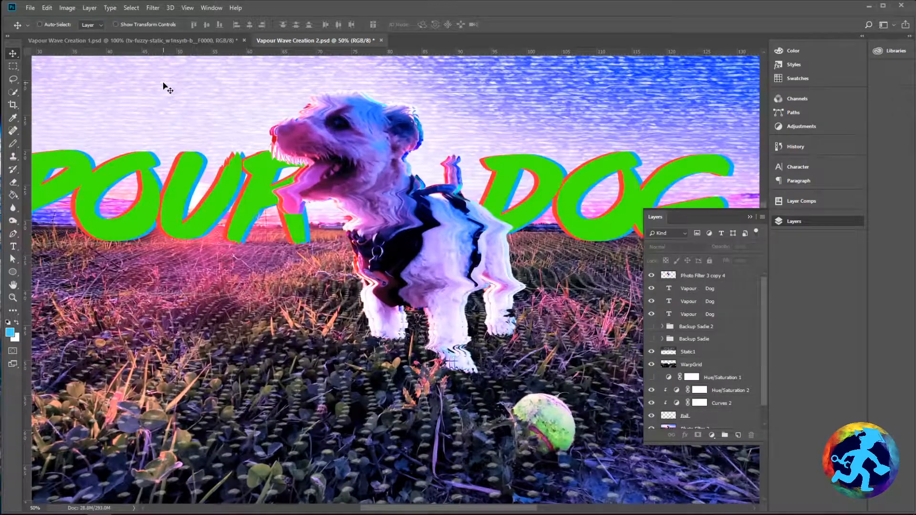
left_click(710, 316)
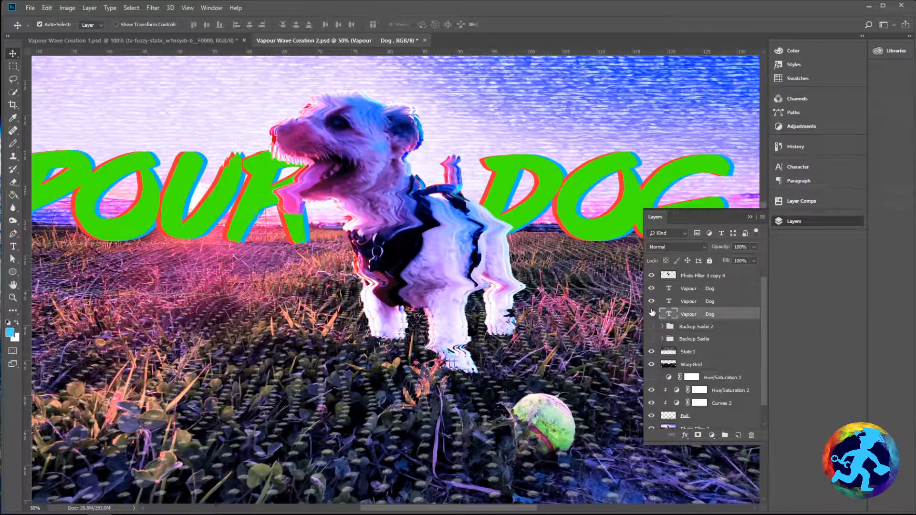
left_click(675, 247)
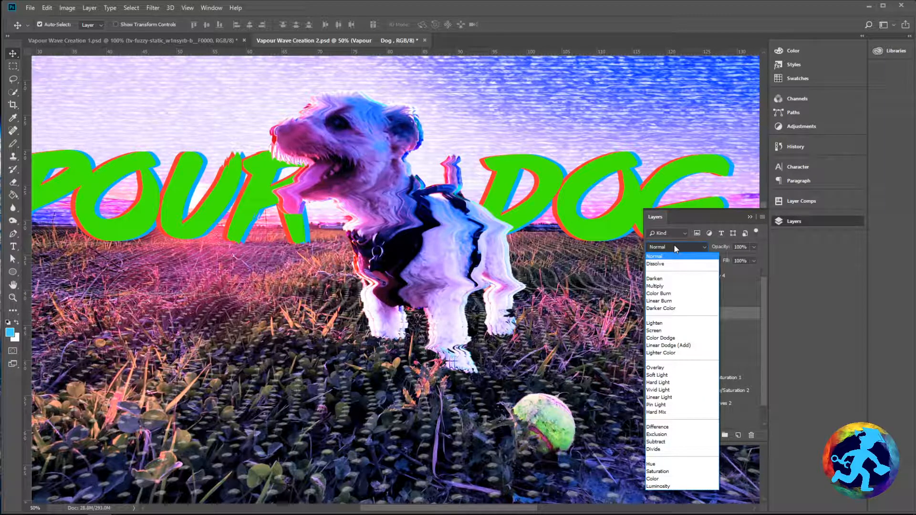
left_click(668, 331)
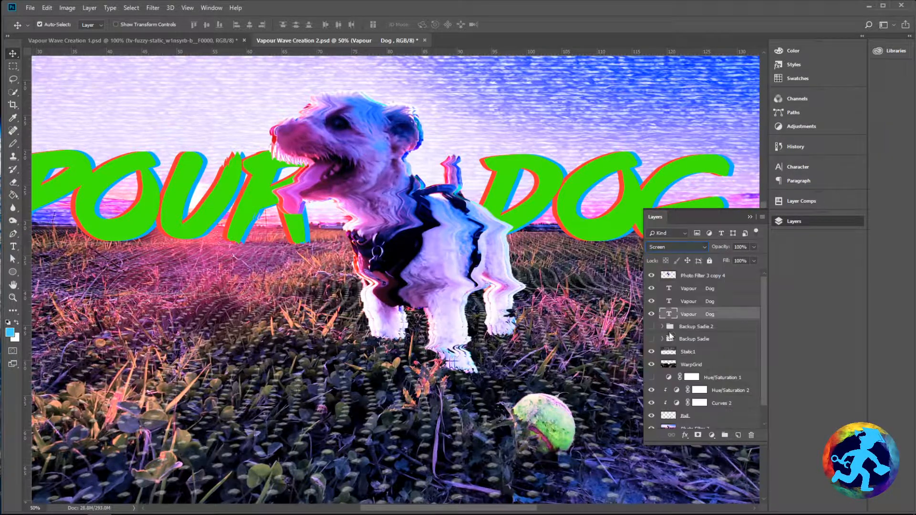
left_click(670, 247)
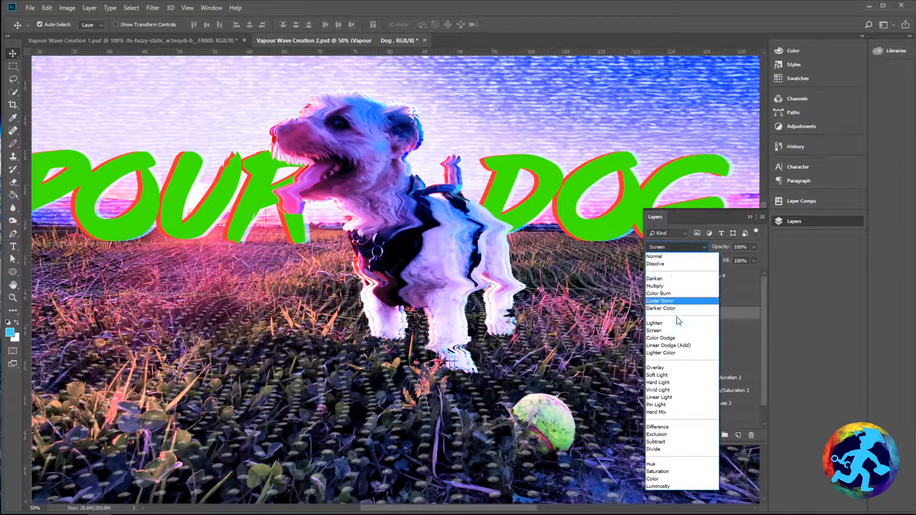
left_click(676, 368)
left_click(678, 247)
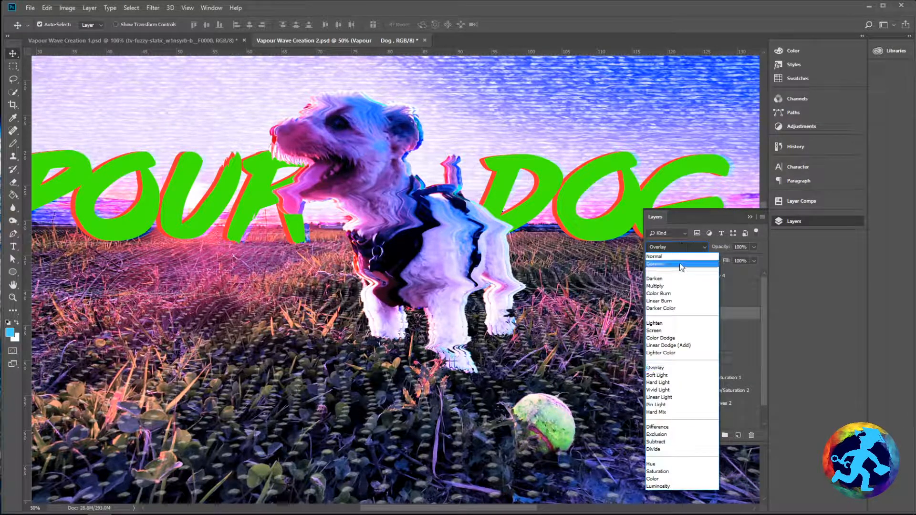
left_click(678, 287)
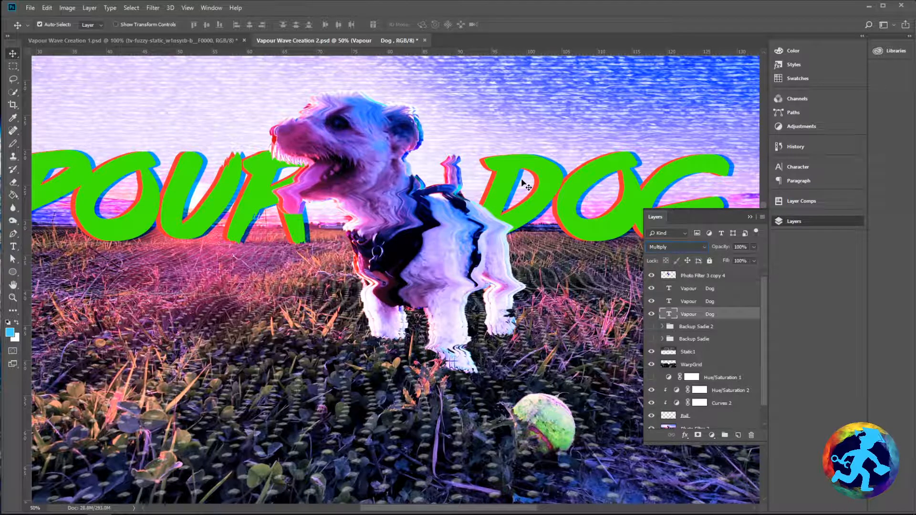
Examine up close how the blue, red and green text edges overlap beside the dog's mouth
key("ctrl+plus")
key("ctrl+plus")
key("ctrl+plus")
key("ctrl+plus")
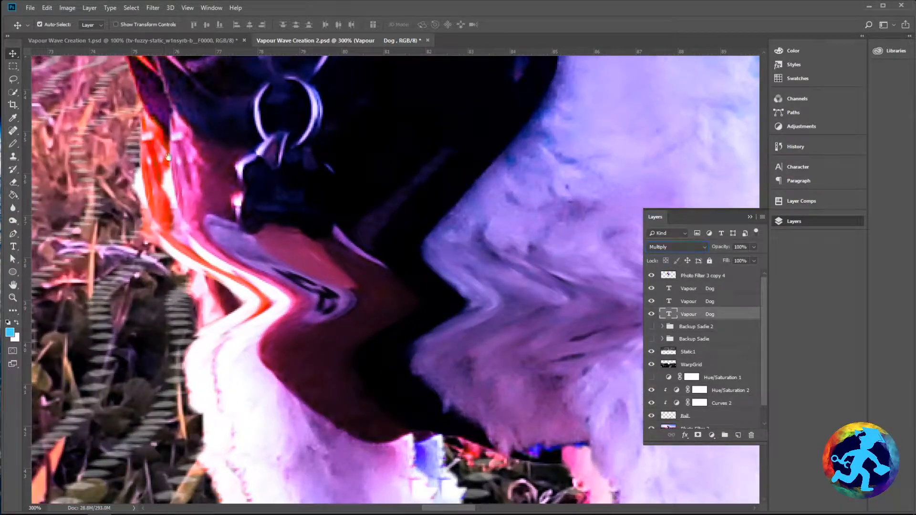
left_click_drag(168, 157, 451, 329)
left_click_drag(217, 163, 411, 299)
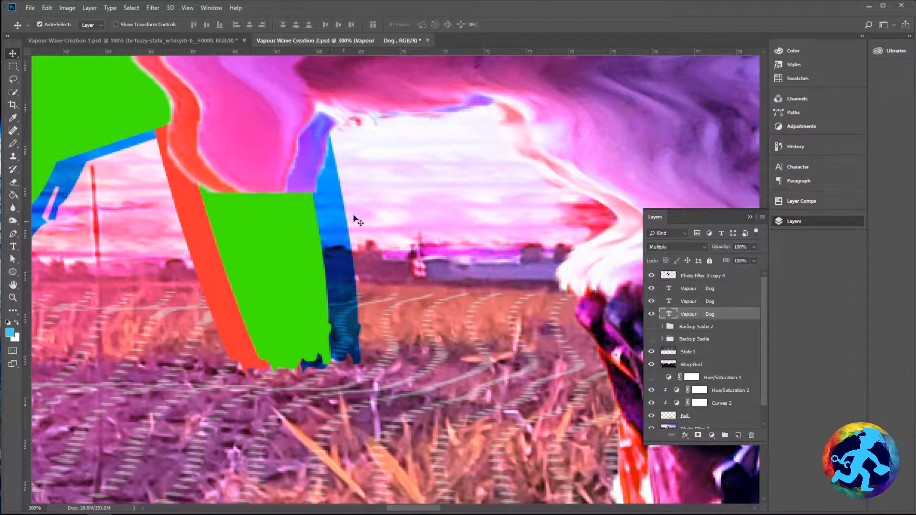
scroll(359, 218, "down", 5)
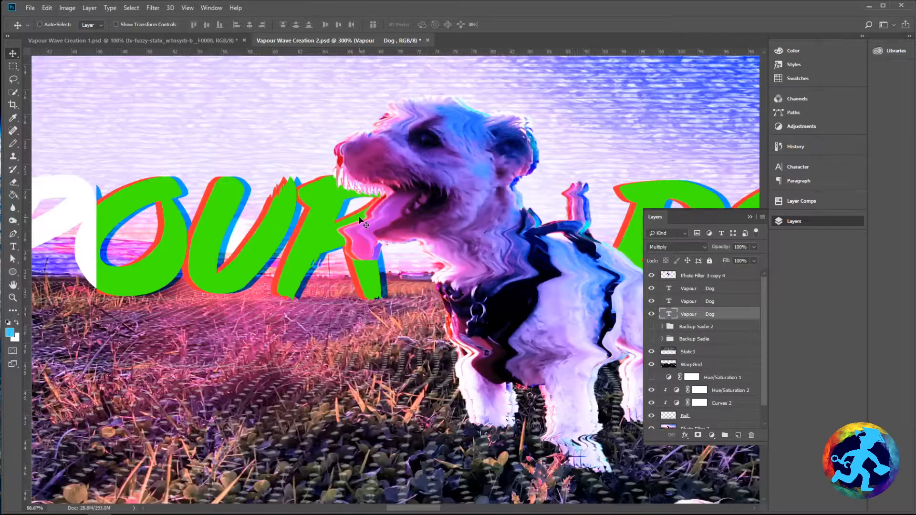
scroll(362, 222, "down", 1)
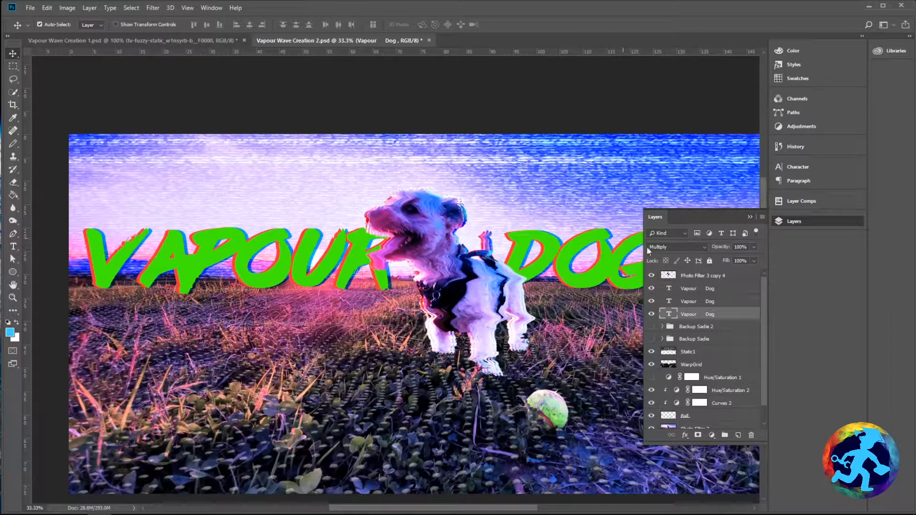
Set the blend mode of the red Vapour Dog text layer to Linear Burn
left_click(697, 302)
left_click(683, 246)
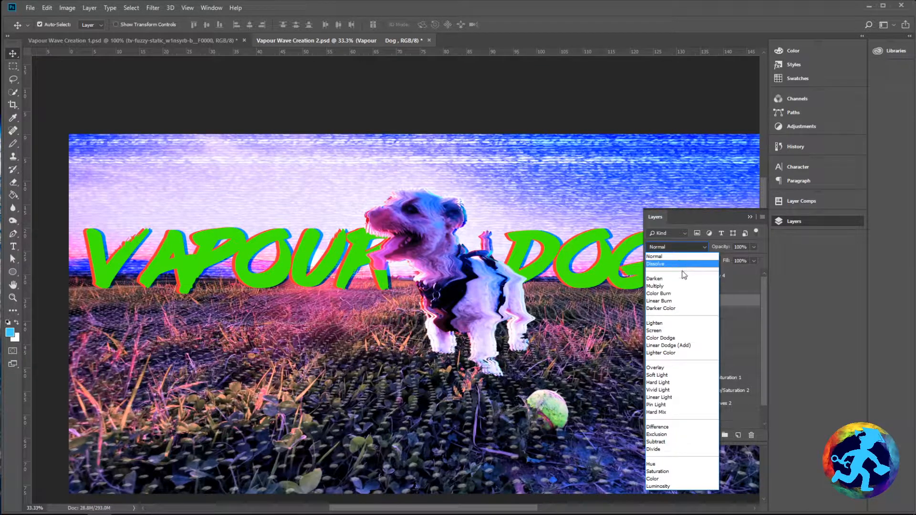
left_click(677, 301)
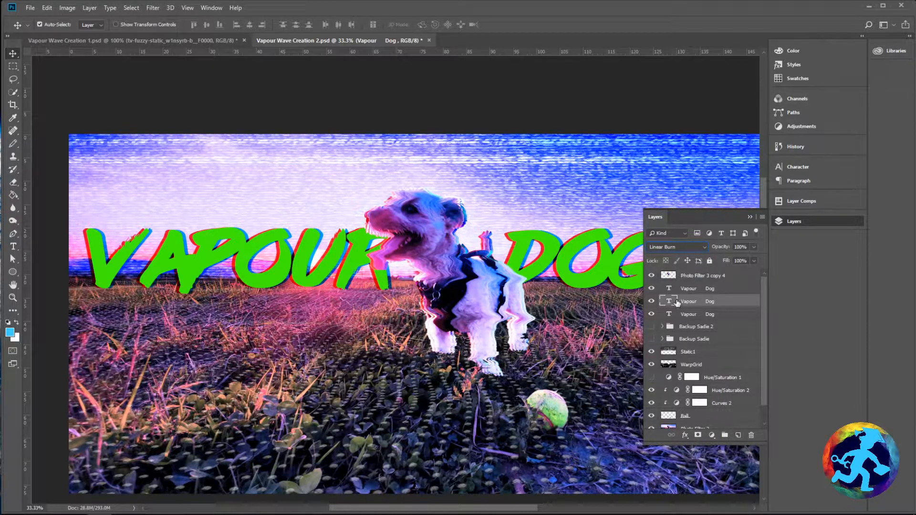
Set the blend mode of the blue Vapour Dog text layer to Linear Burn, comparing it with Color Burn
key("ctrl+plus")
key("ctrl+plus")
key("ctrl+plus")
key("ctrl+plus")
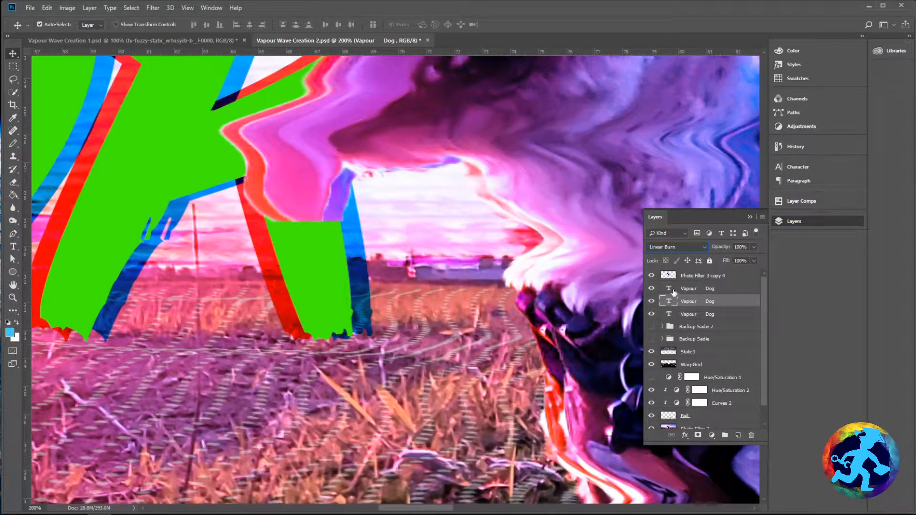
left_click(678, 246)
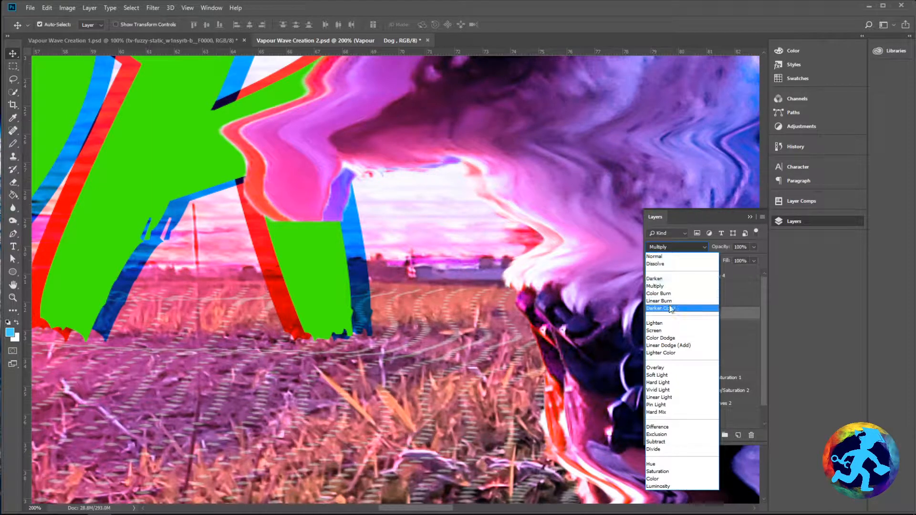
left_click(671, 304)
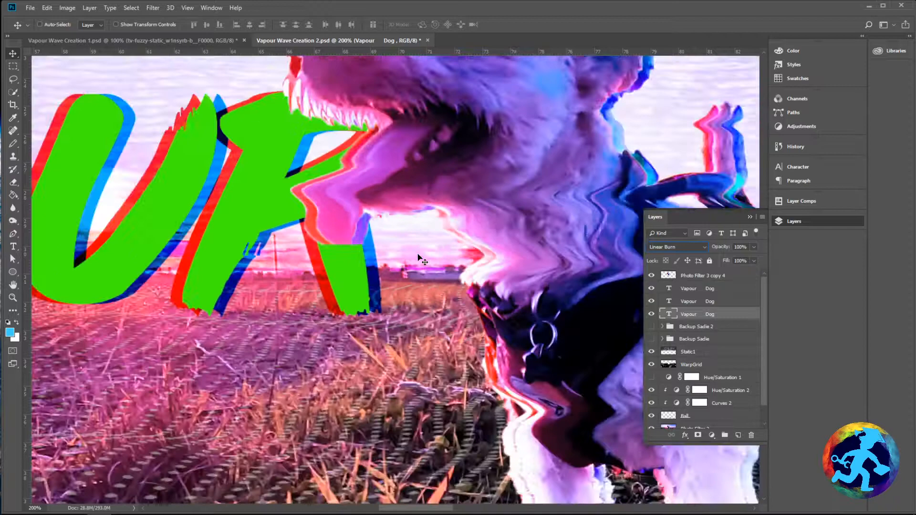
key("ctrl+minus")
key("ctrl+minus")
key("ctrl+minus")
key("ctrl+minus")
key("ctrl+minus")
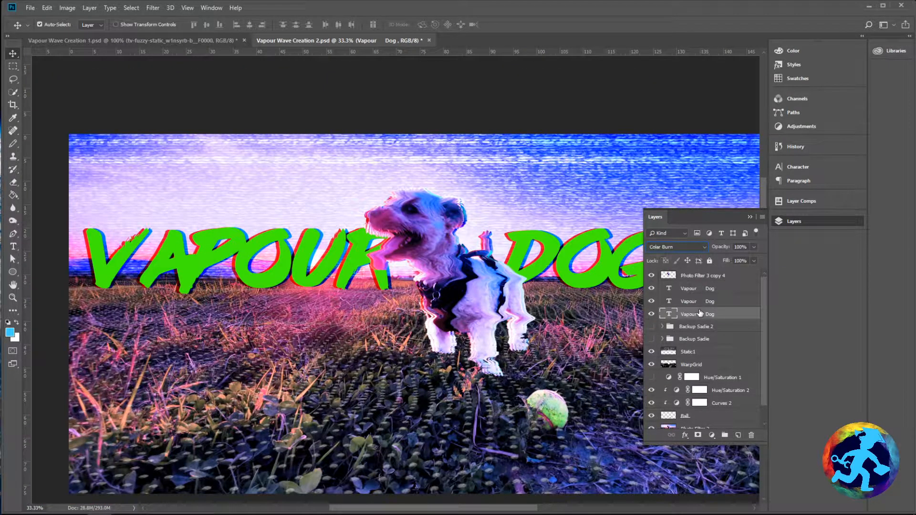
key("shift+plus")
Nudge the blue and the red Vapour Dog text layers closer to the green text for a thinner colour offset
left_click(731, 304)
left_click(728, 314)
left_click(627, 314)
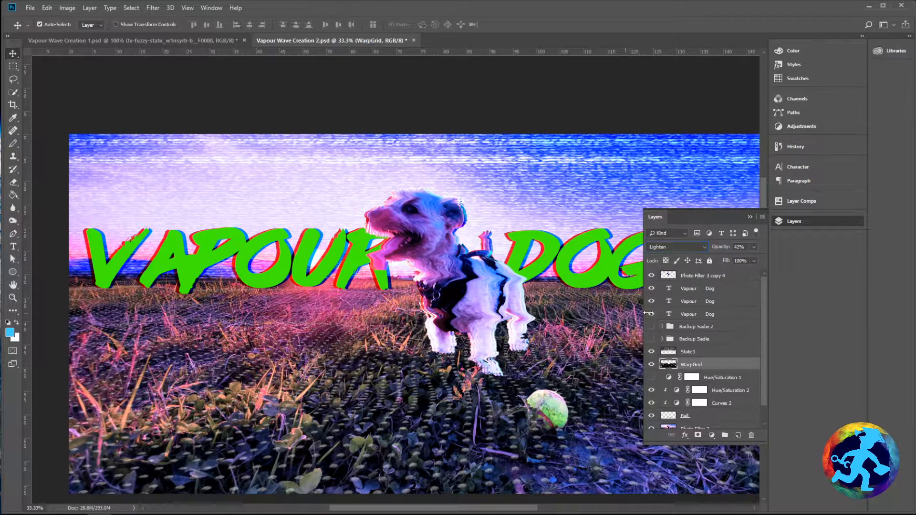
left_click(701, 314)
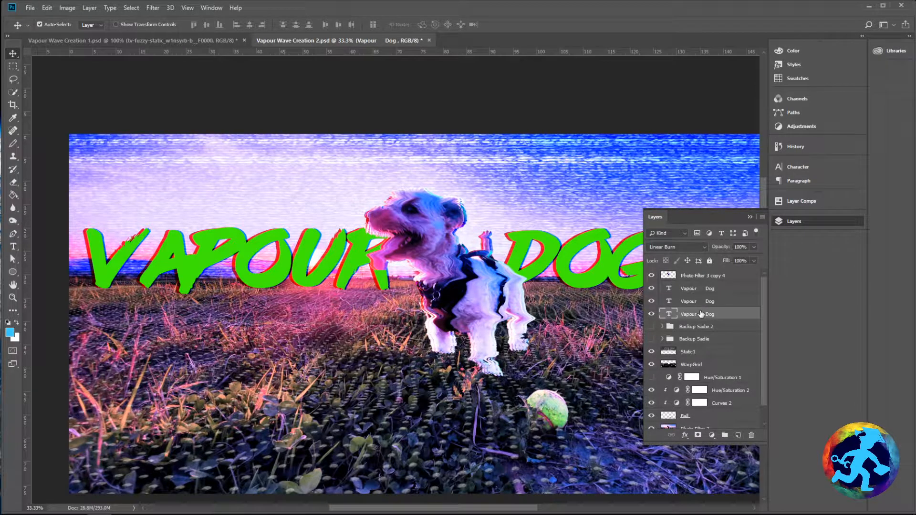
left_click(686, 305)
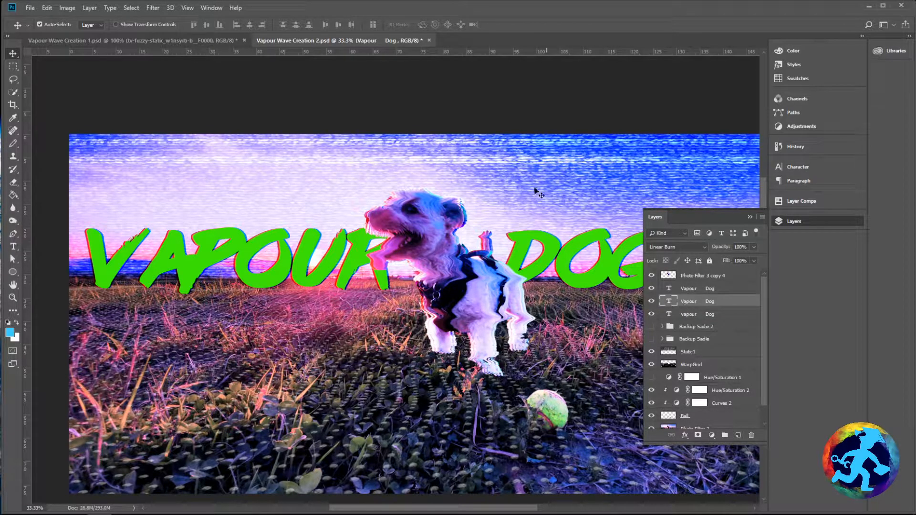
key("ctrl+minus")
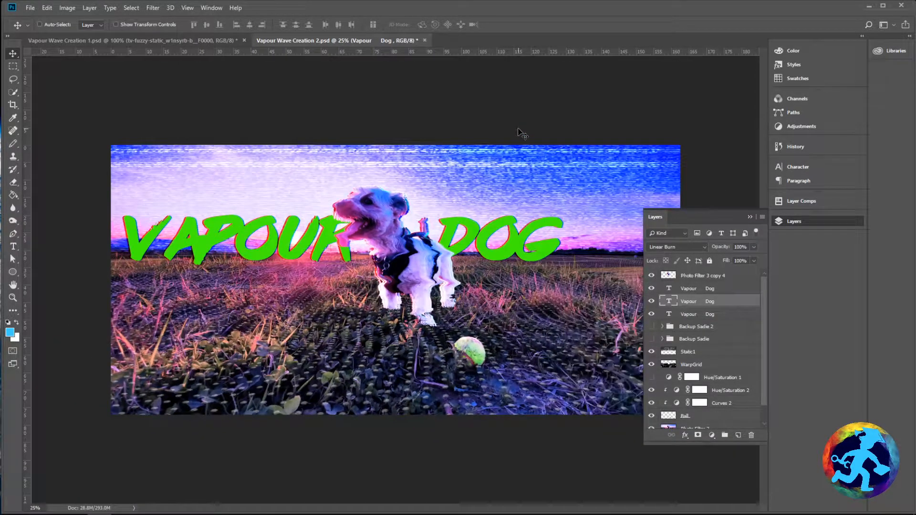
key("ctrl+plus")
key("ctrl+plus")
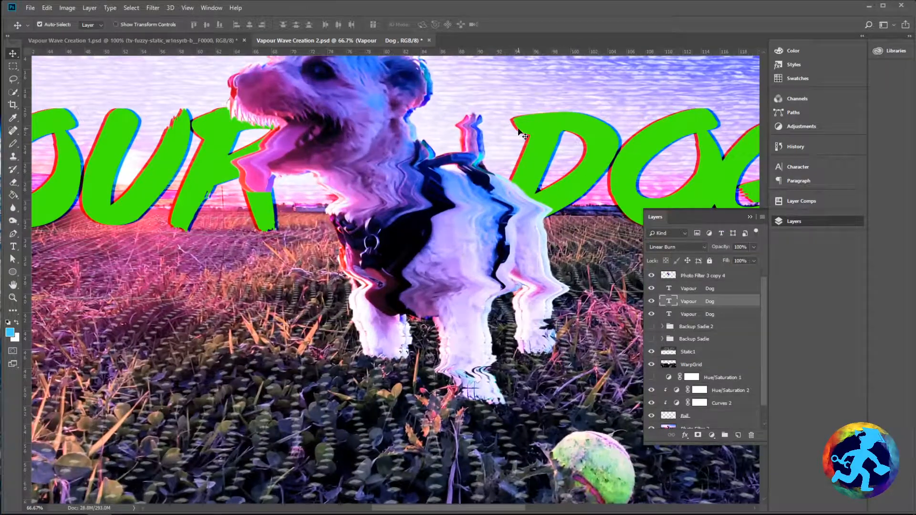
Place Static2.png from the Vapour Dog folder in File Explorer into the Photoshop document, directly above the green text layer
left_click(701, 290)
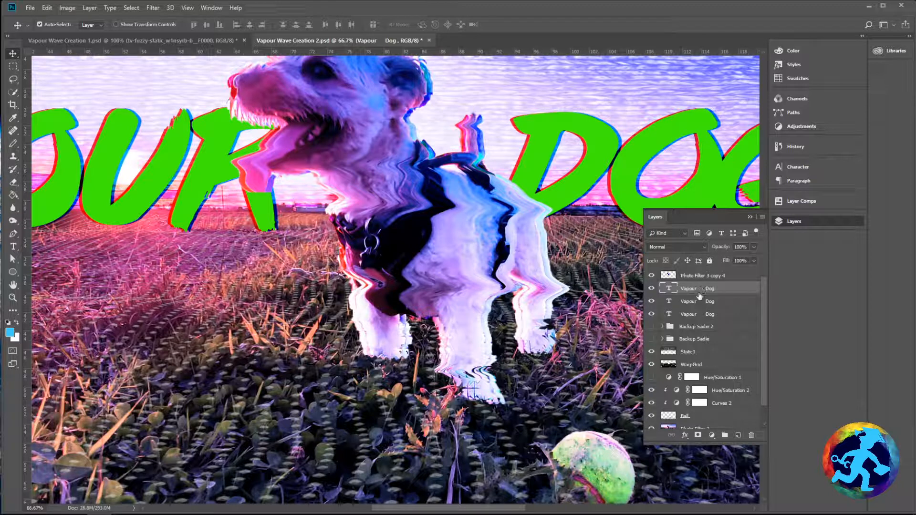
key("alt+Tab")
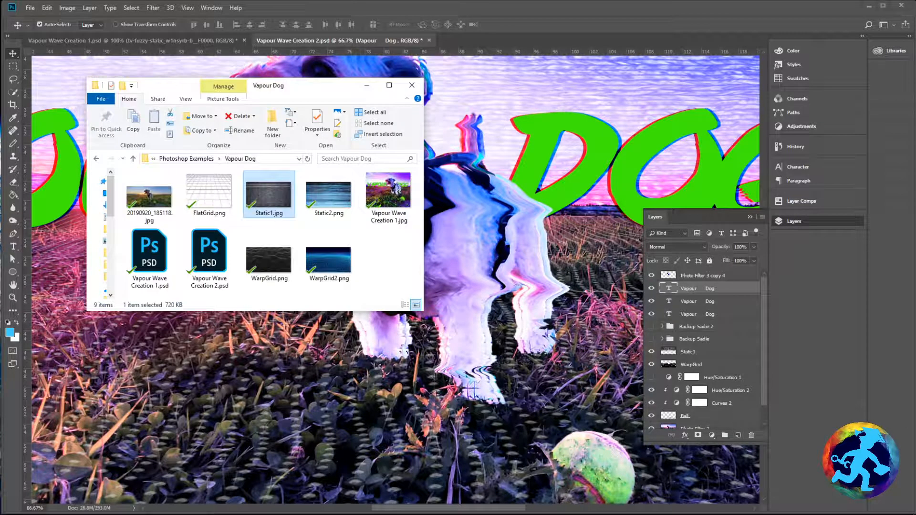
left_click(321, 207)
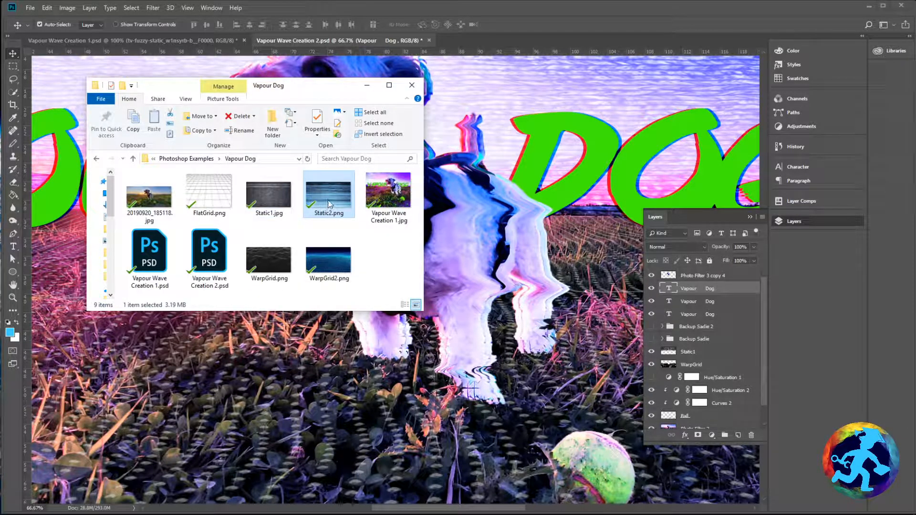
left_click_drag(328, 204, 515, 174)
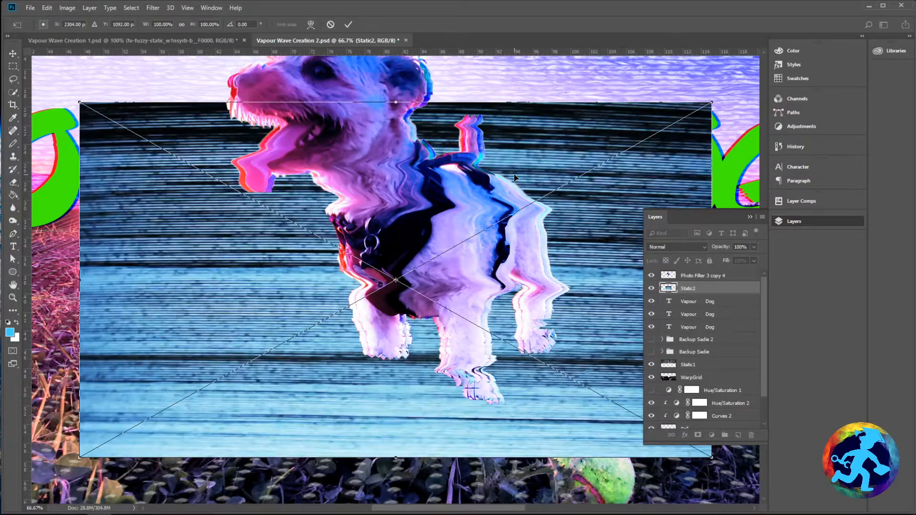
Stretch the placed Static2 image to about 208% width and 76% height so it covers the whole title, and commit the transform
key("ctrl+minus")
key("ctrl+minus")
key("ctrl+minus")
key("ctrl+minus")
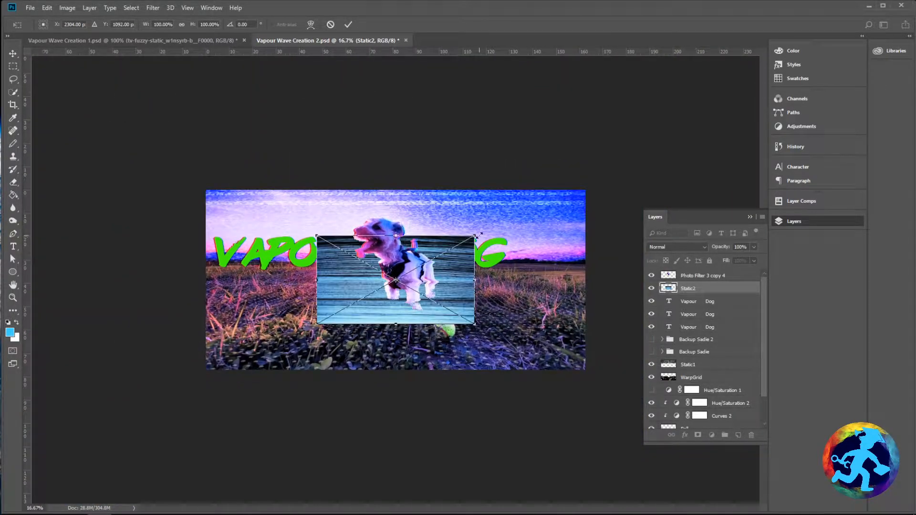
left_click_drag(479, 235, 529, 231)
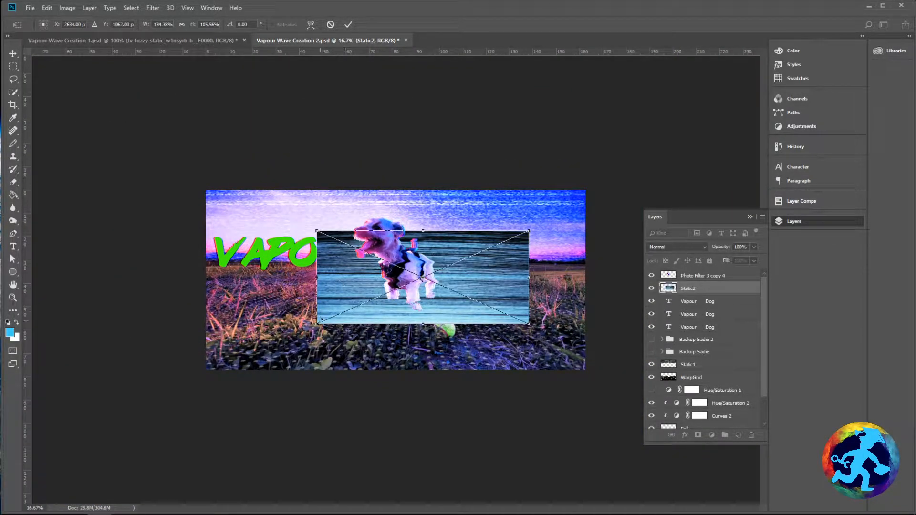
left_click_drag(321, 319, 204, 295)
mouse_move(317, 282)
left_mouse_down()
mouse_move(314, 254)
mouse_move(315, 279)
left_mouse_up()
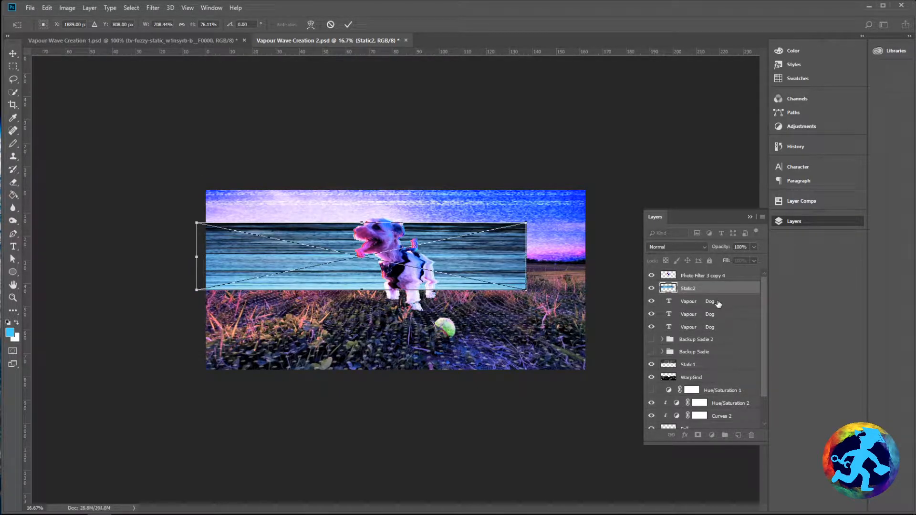
key("Return")
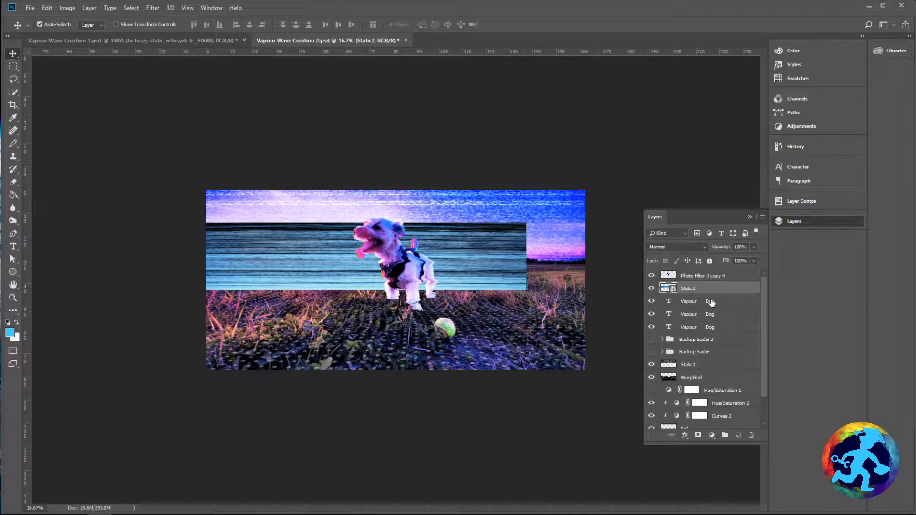
Try the Overlay, Screen, Multiply, Linear Burn and Lighten blend modes on the Static2 layer
left_click(690, 248)
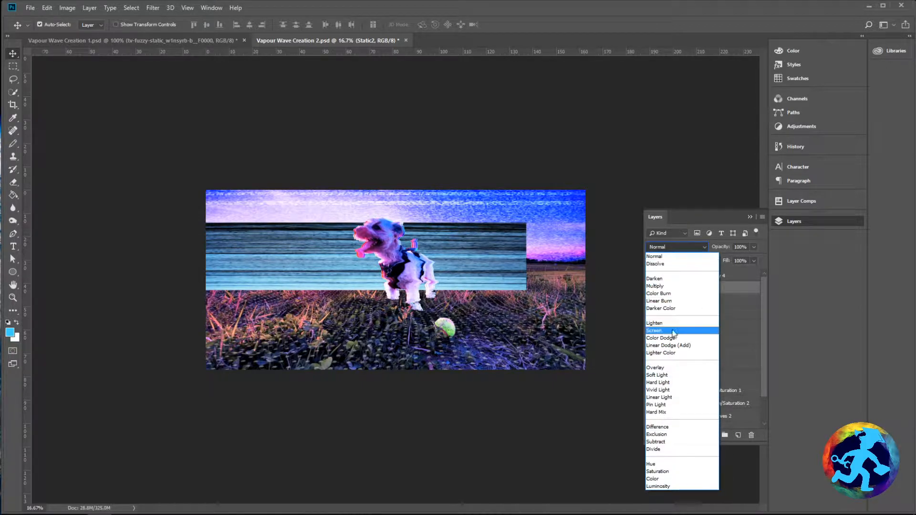
left_click(668, 370)
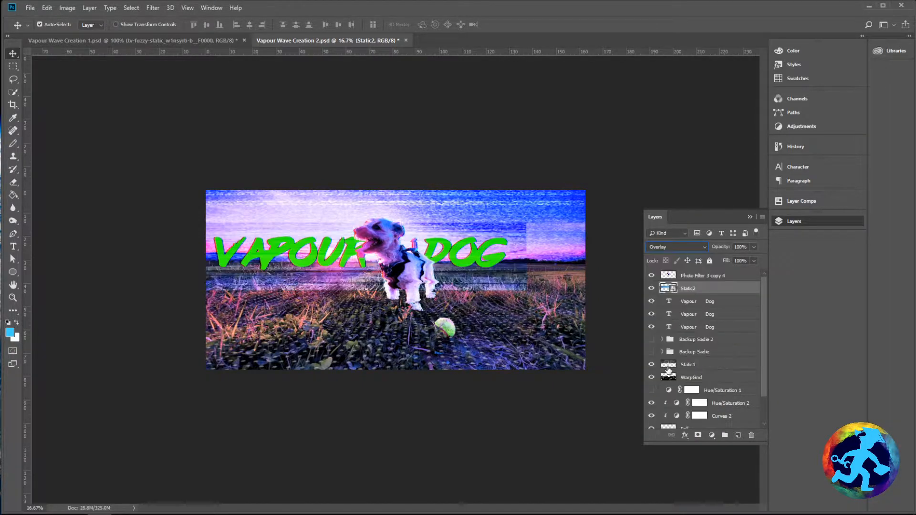
left_click(693, 247)
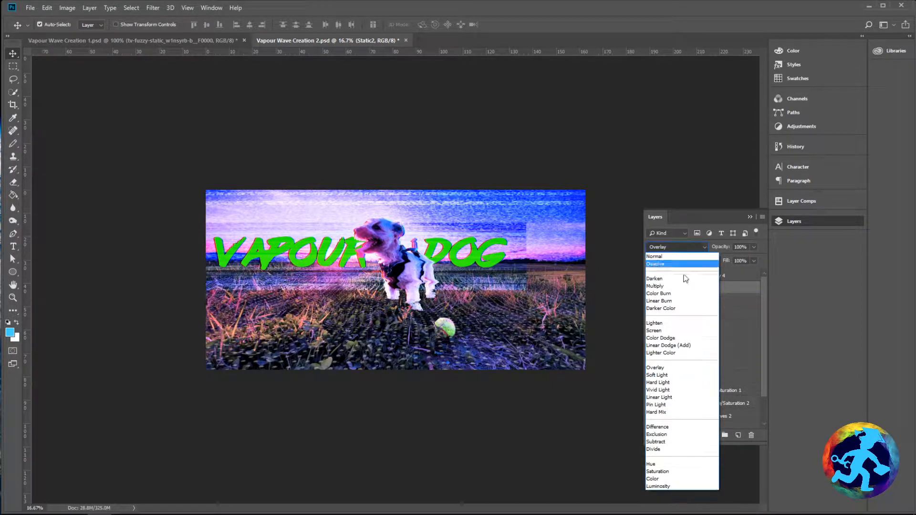
left_click(668, 331)
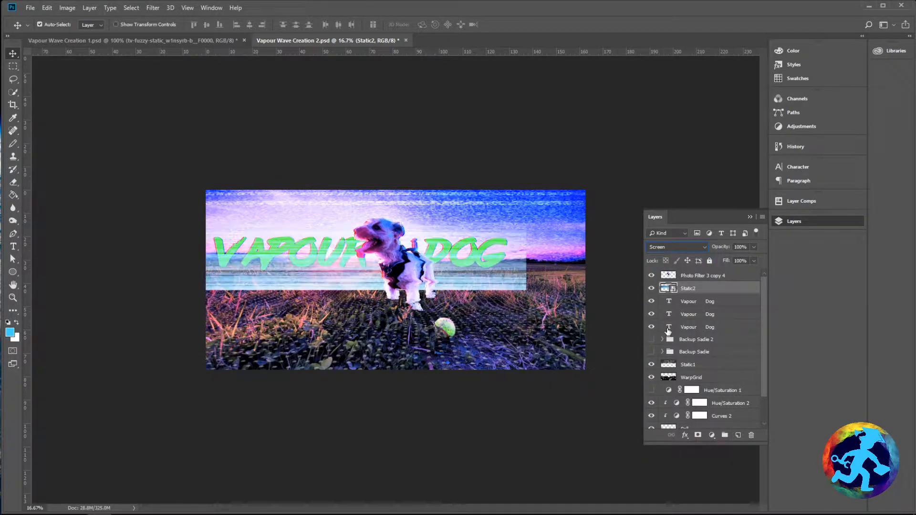
left_click(680, 247)
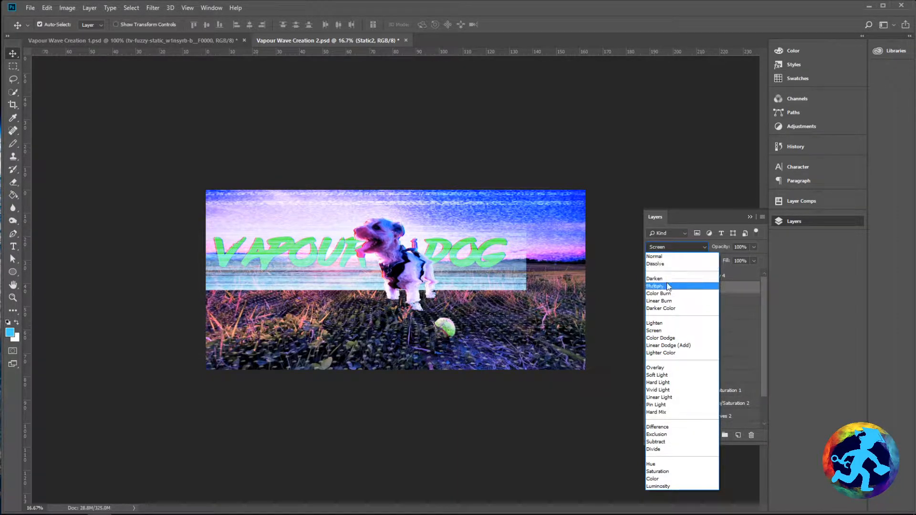
left_click(670, 278)
left_click(677, 247)
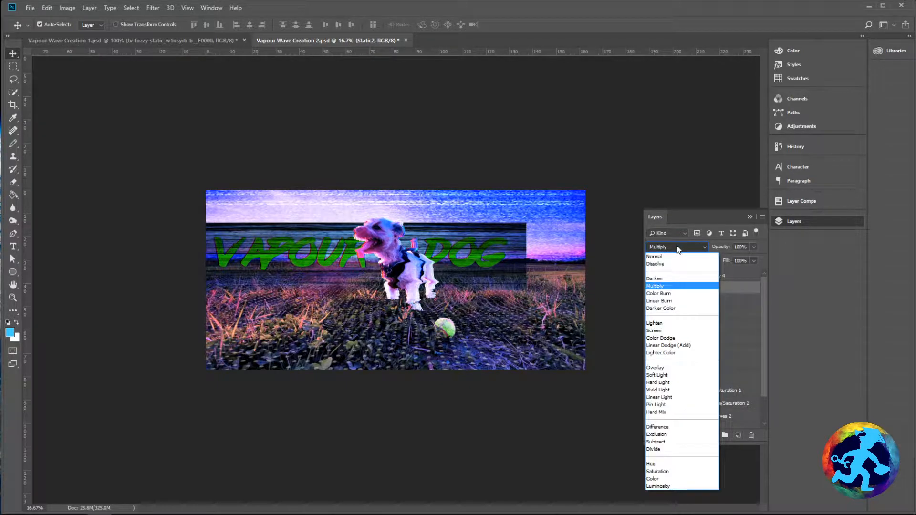
left_click(669, 301)
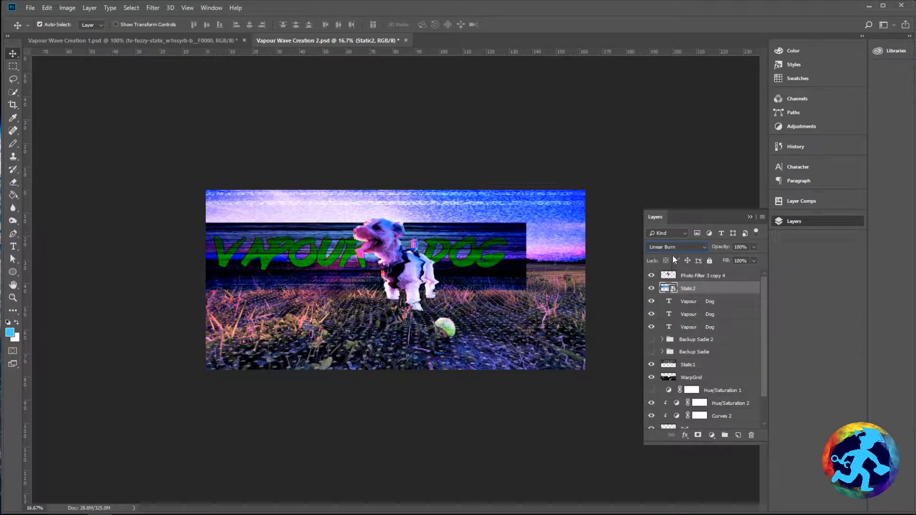
left_click(675, 247)
left_click(665, 323)
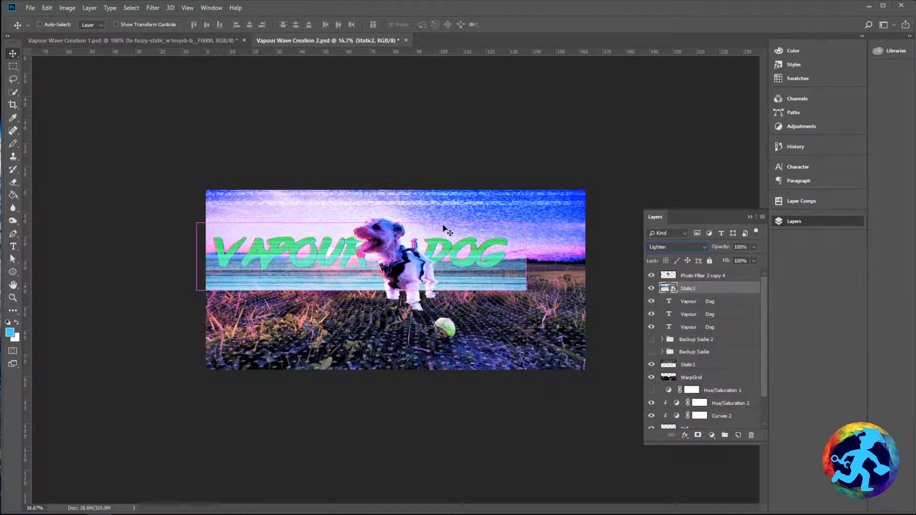
Set the blend mode of the Static2 layer to Color Dodge and check the effect on the whole image
key("ctrl+minus")
key("ctrl+plus")
key("ctrl+plus")
key("ctrl+plus")
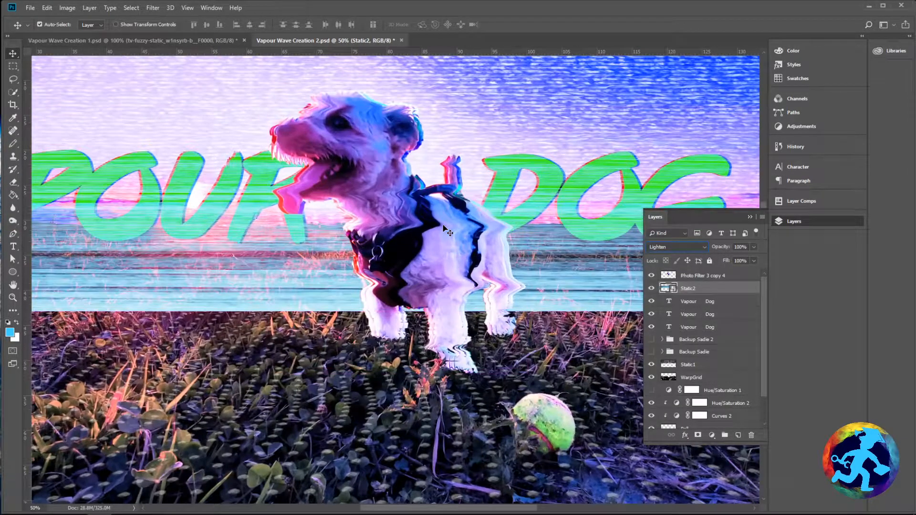
left_click(653, 243)
left_click(662, 339)
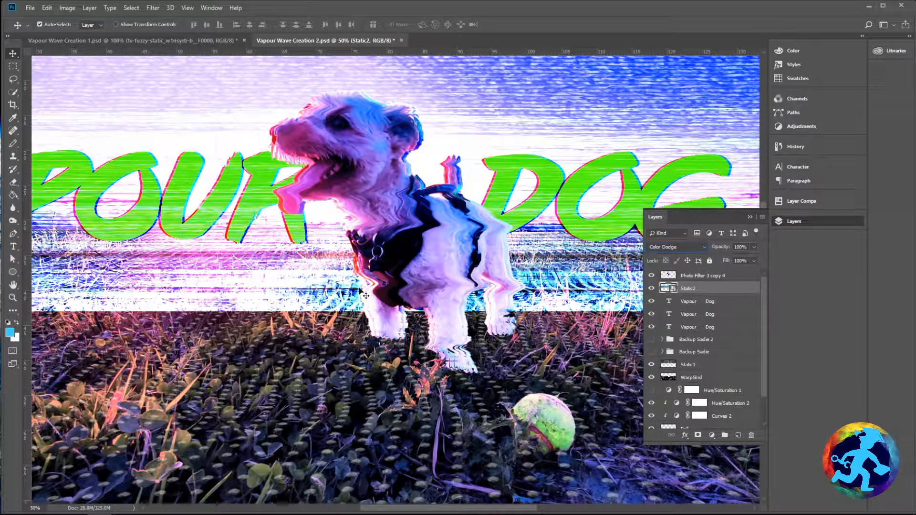
key("ctrl+minus")
key("ctrl+minus")
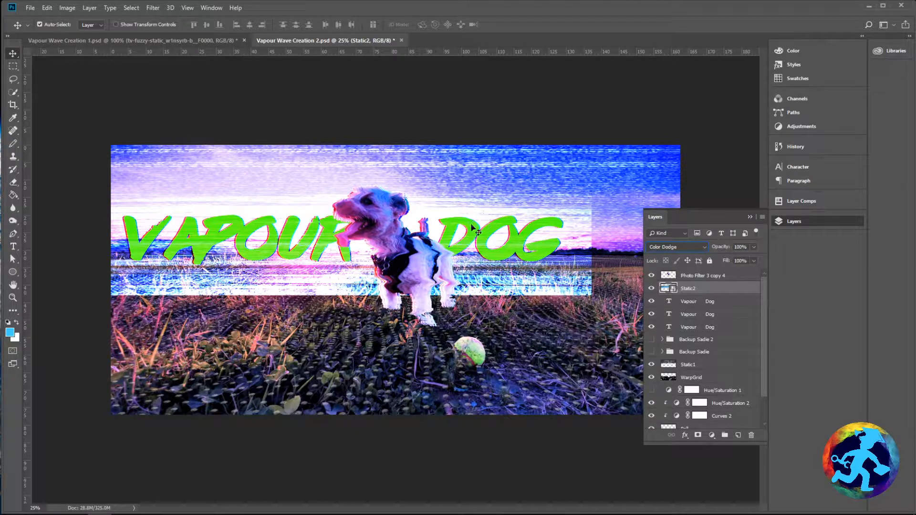
scroll(723, 362, "down", 3)
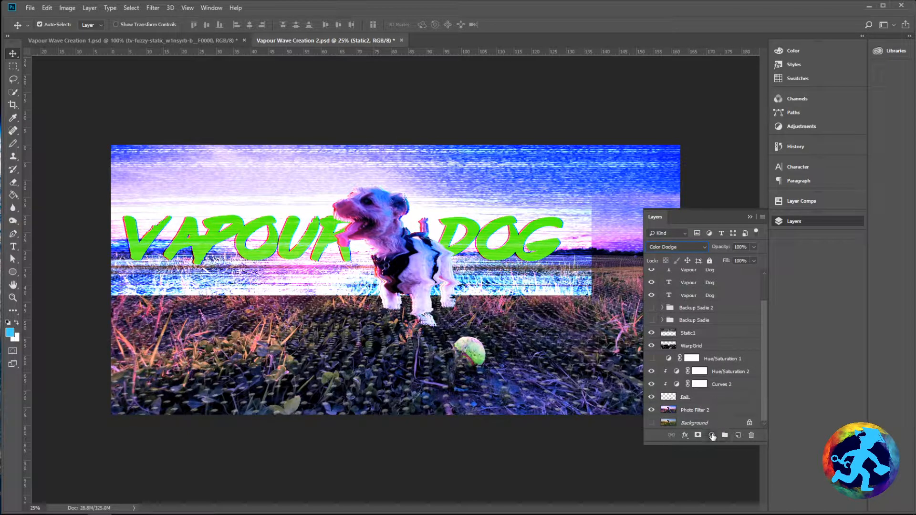
left_click(713, 435)
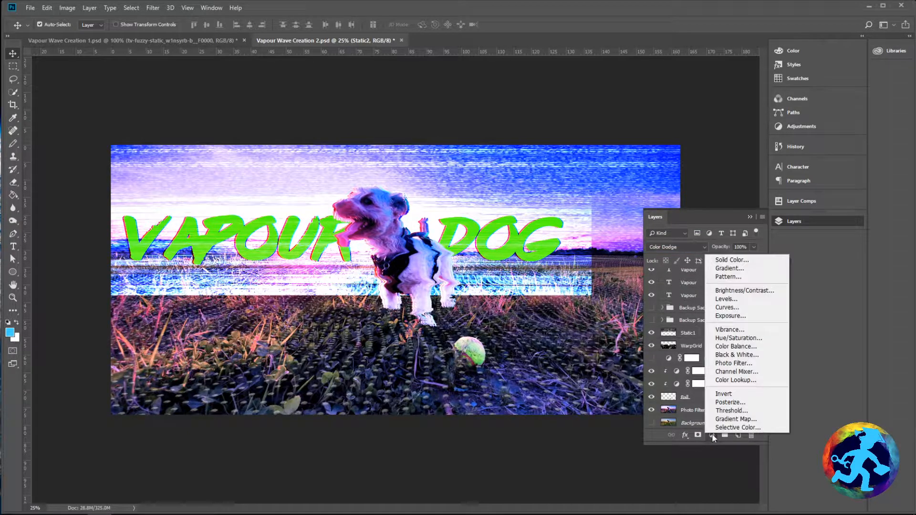
left_click(646, 435)
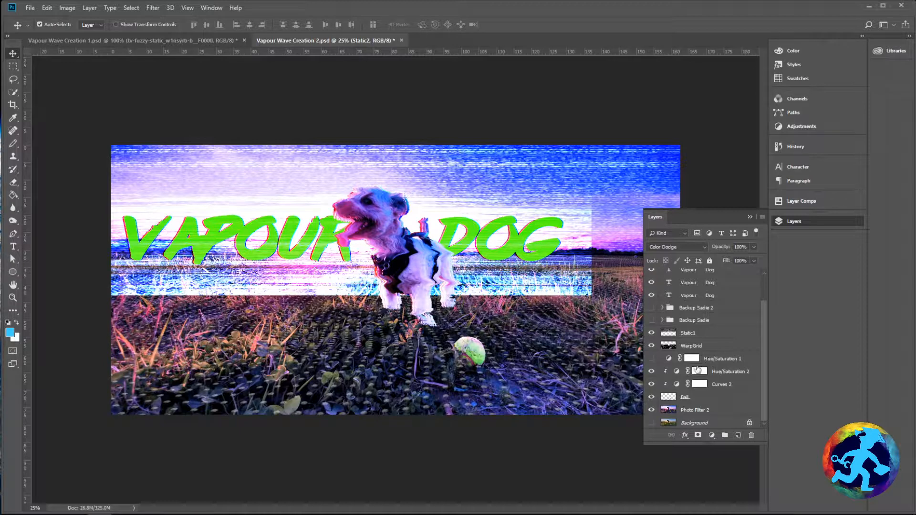
Identify the green Vapour Dog text layer by toggling its visibility, and clip the Static2 layer to it
scroll(668, 362, "up", 2)
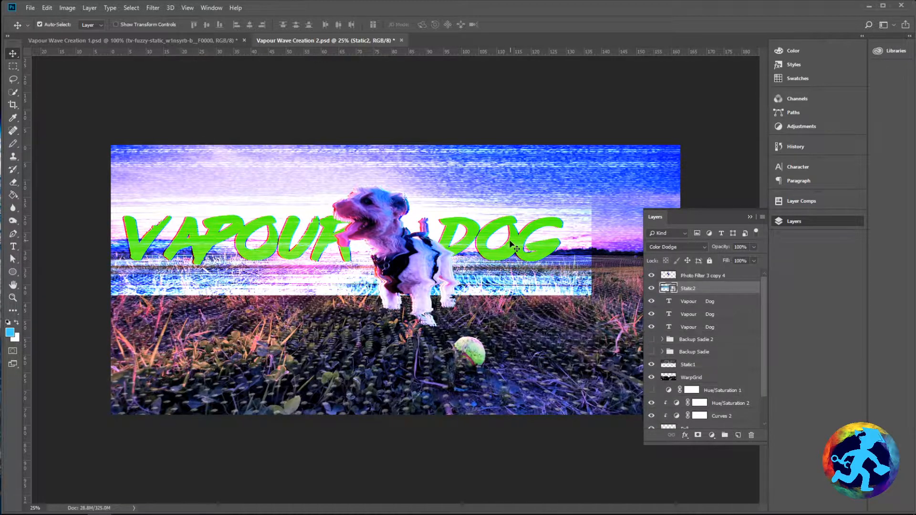
left_click(706, 301)
left_click(651, 302)
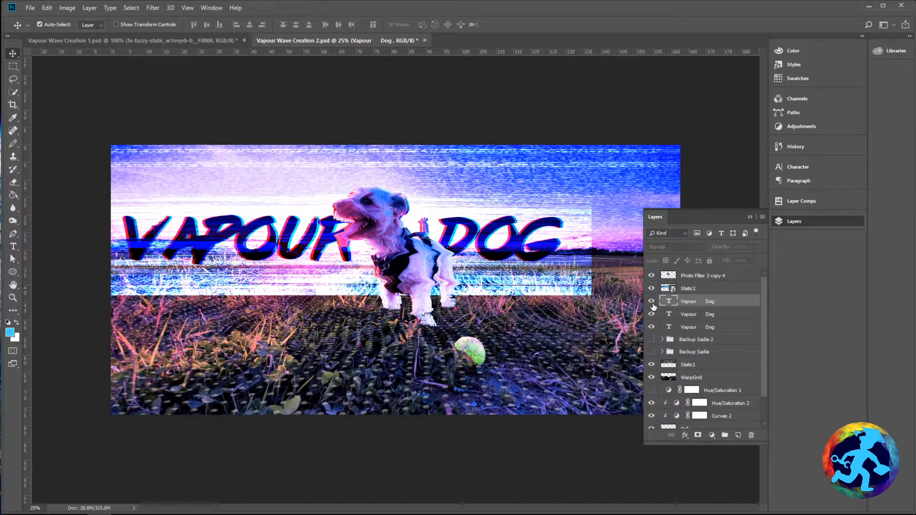
left_click(652, 301)
left_click(693, 290)
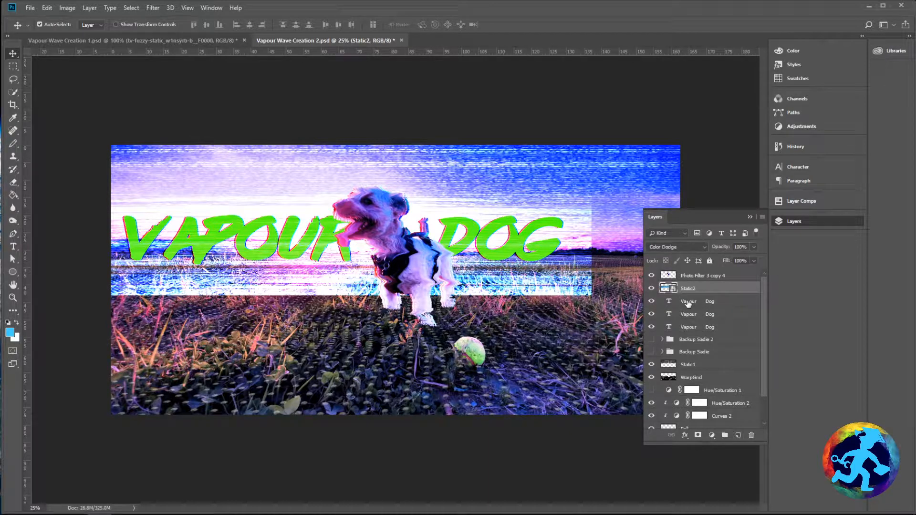
left_click(689, 302)
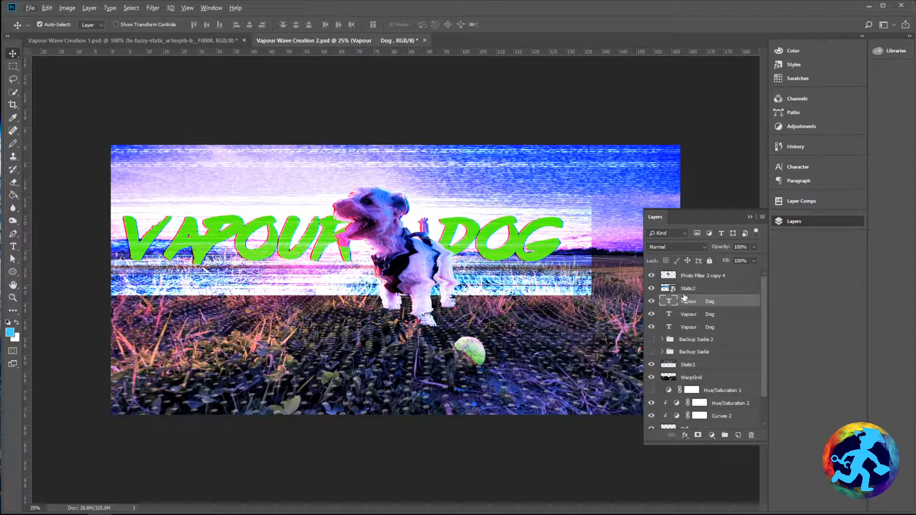
left_click_drag(686, 294, 684, 289)
left_click(684, 290, "alt")
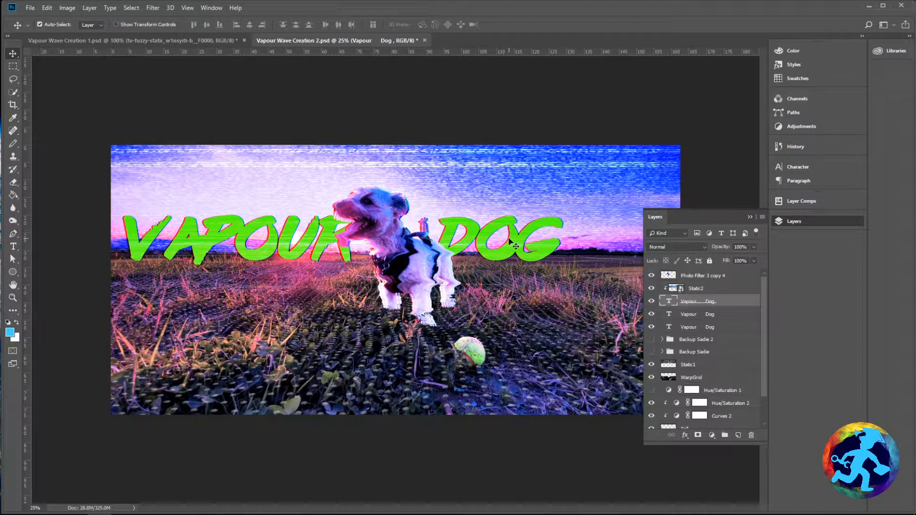
Try the Multiply, Overlay, Screen and Lighten blend modes on the clipped Static2 layer
left_click(611, 238)
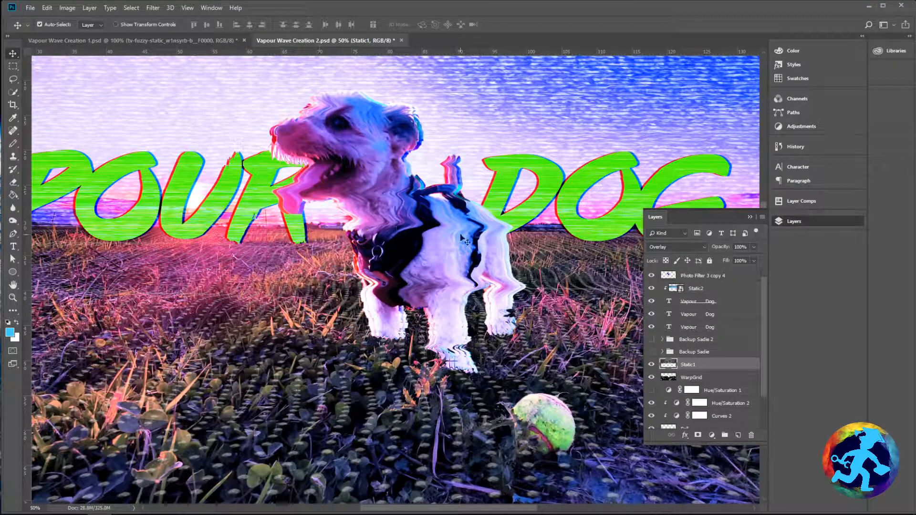
left_click(675, 291)
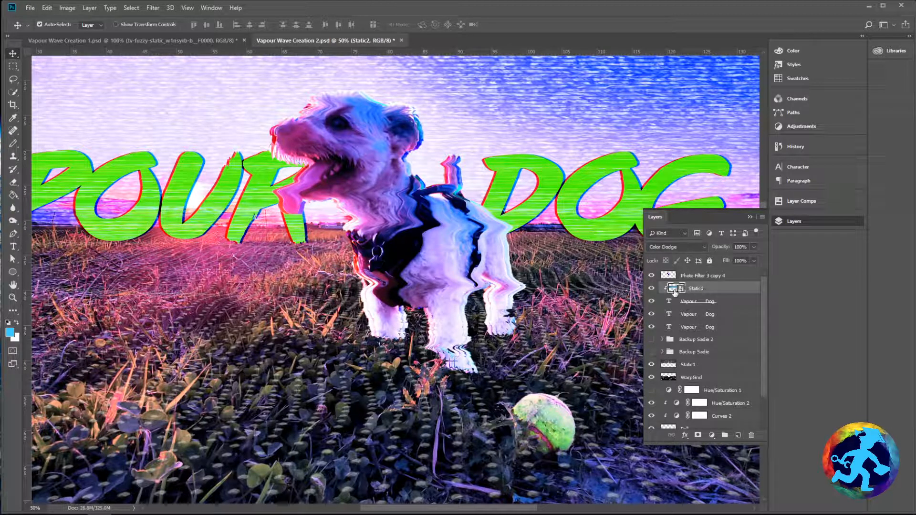
left_click(680, 247)
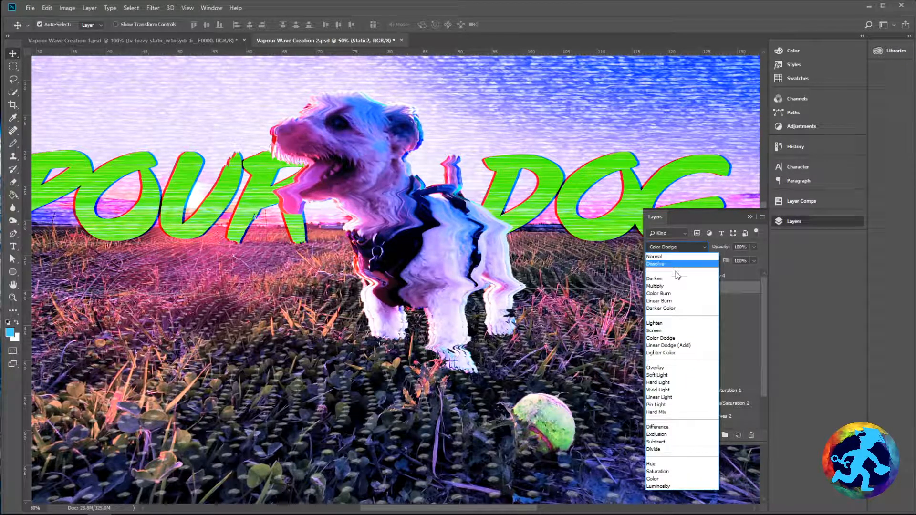
left_click(676, 286)
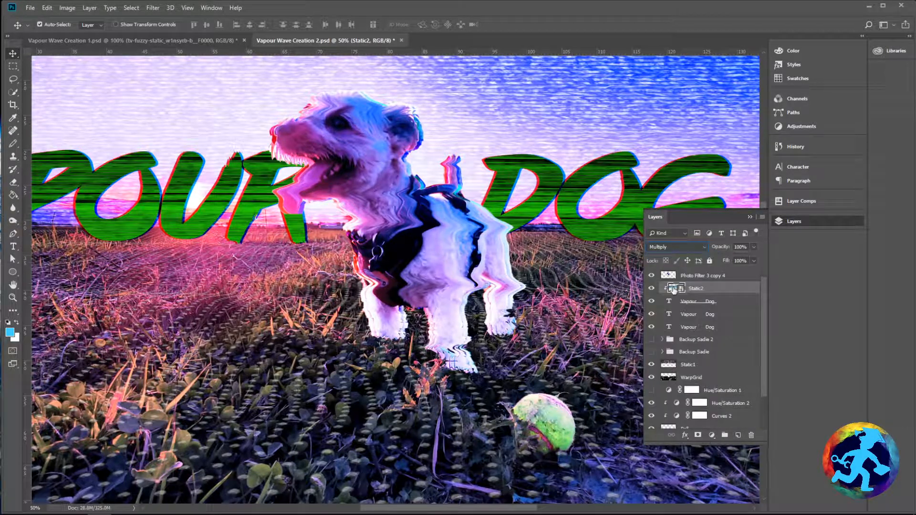
left_click(678, 246)
left_click(665, 367)
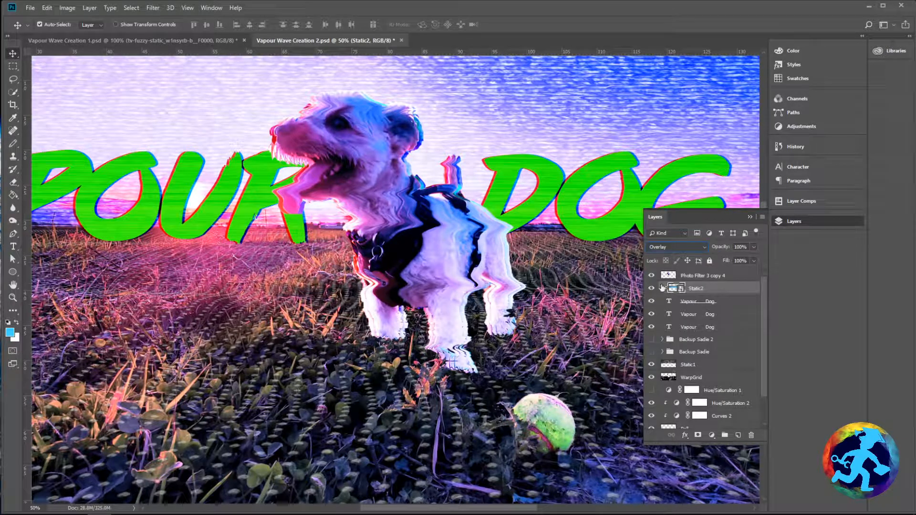
left_click(691, 247)
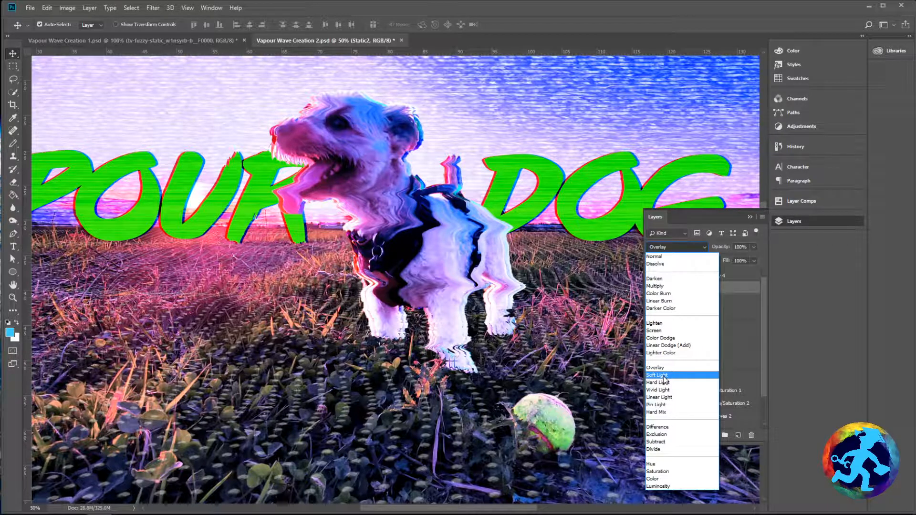
left_click(668, 331)
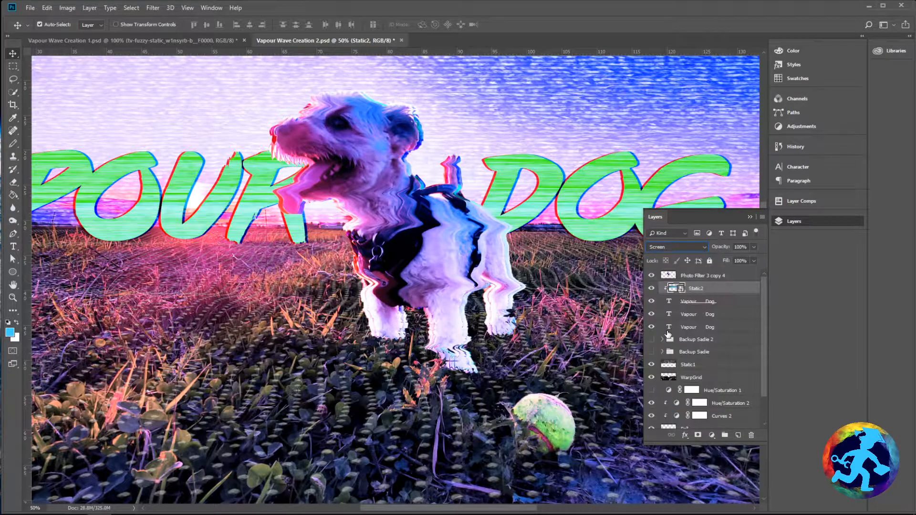
left_click(673, 246)
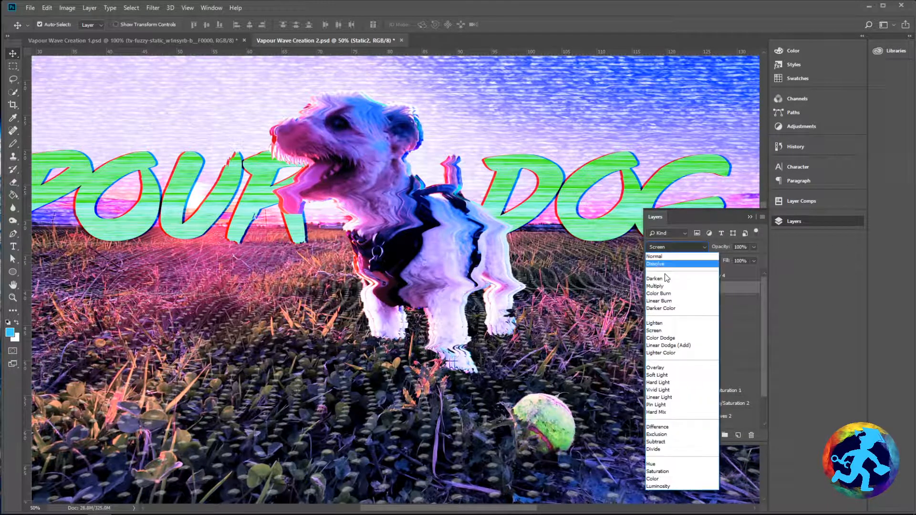
left_click(667, 322)
Set the blend mode of the clipped Static2 layer to Multiply and lower its fill to soften the dark lines in the title
left_click(665, 248)
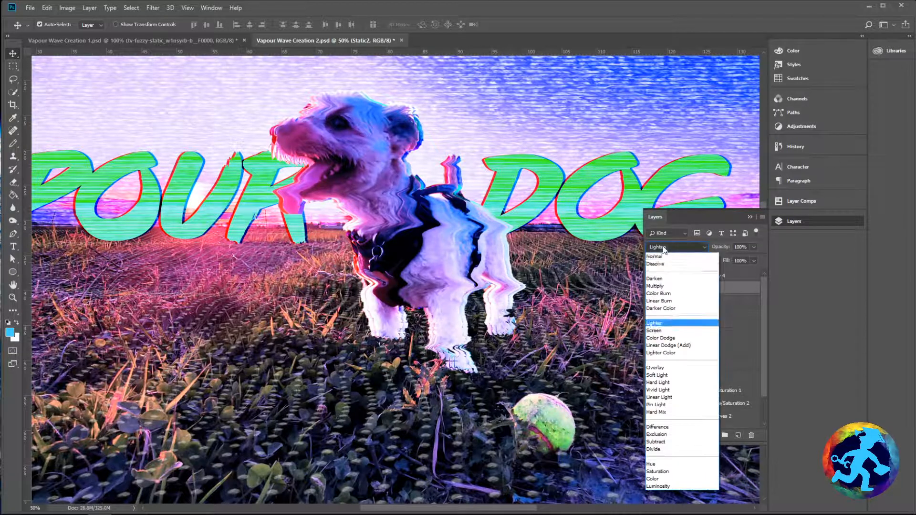
left_click(663, 287)
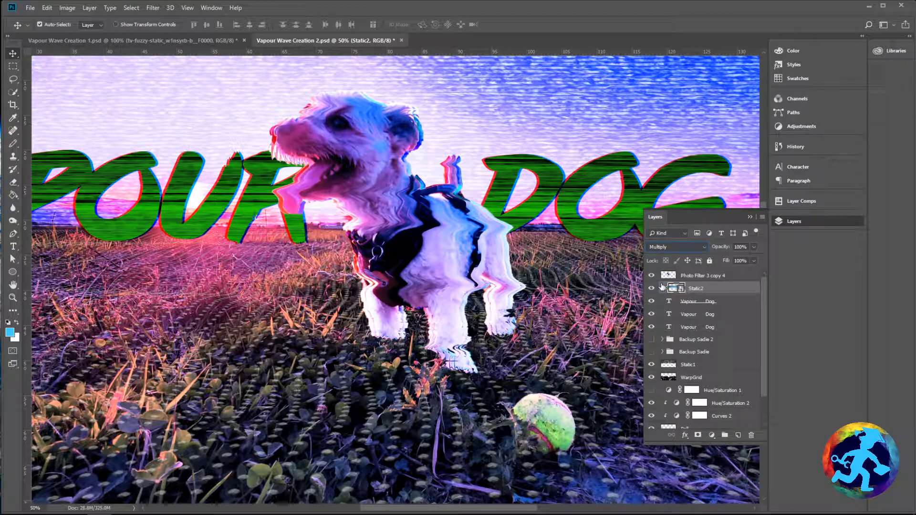
key("ctrl+minus")
key("ctrl+minus")
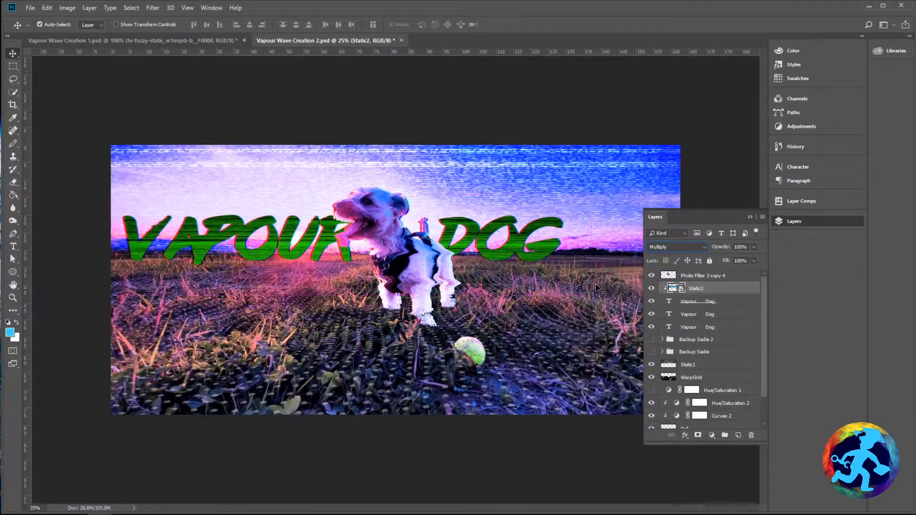
left_click(754, 261)
left_click_drag(756, 258, 724, 259)
left_click(551, 124)
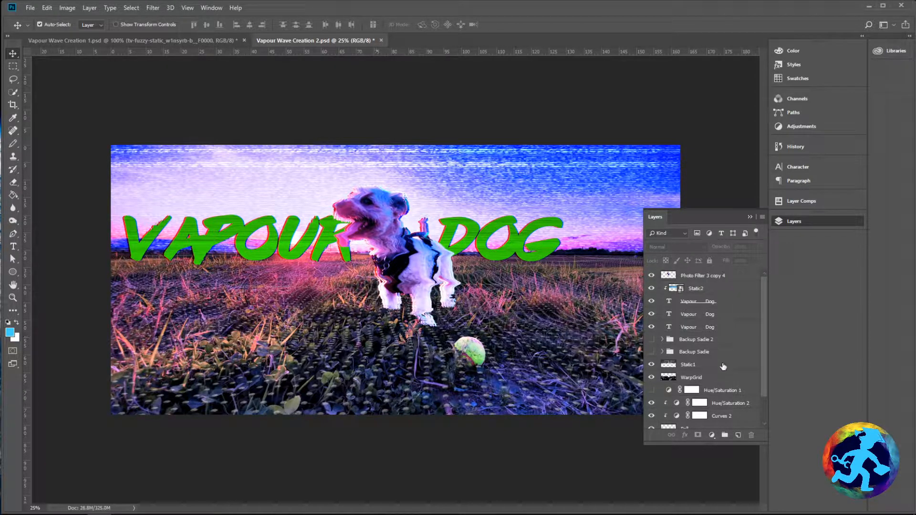
Add a Hue/Saturation adjustment clipped to the Photo Filter 2 layer, with Hue -72 and Saturation +68
scroll(724, 367, "down", 2)
left_click(714, 414)
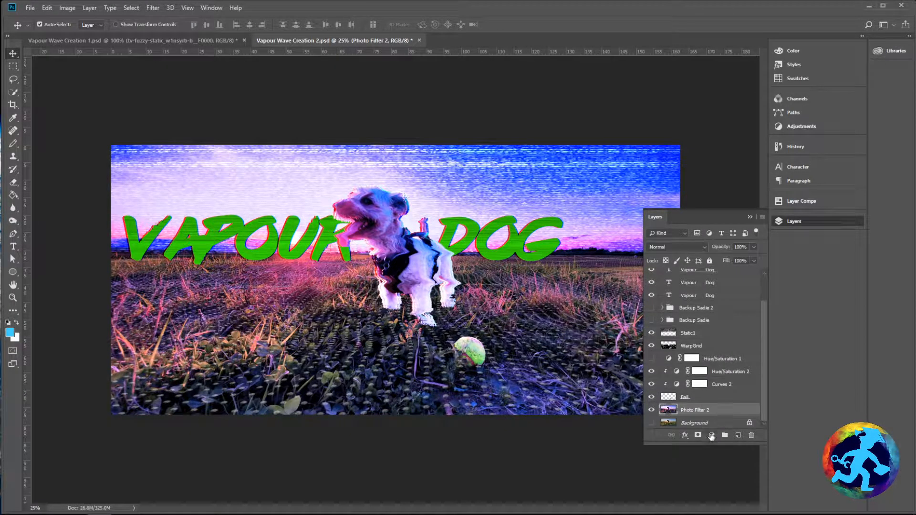
left_click(711, 434)
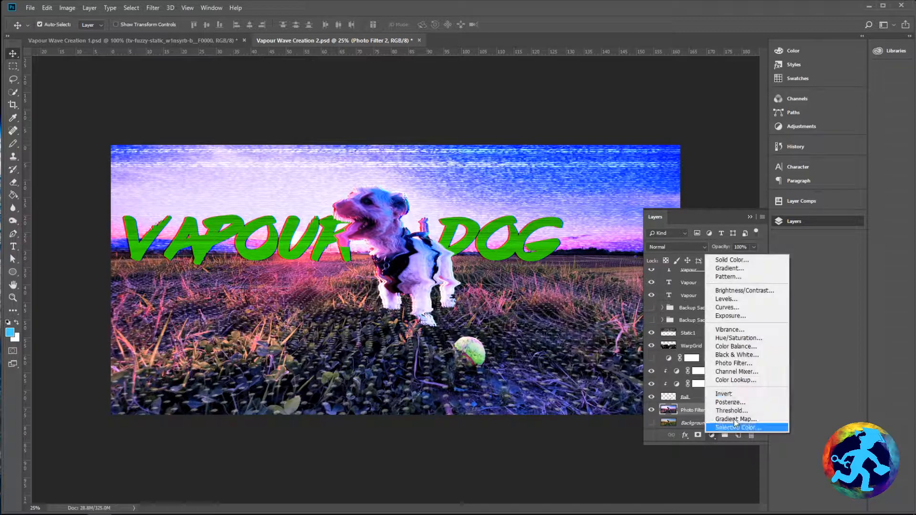
left_click(754, 339)
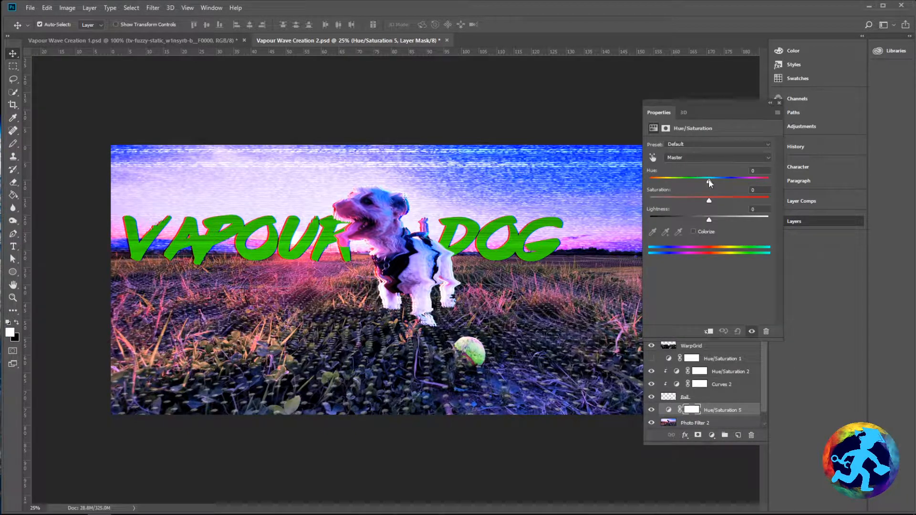
left_click_drag(710, 183, 750, 201)
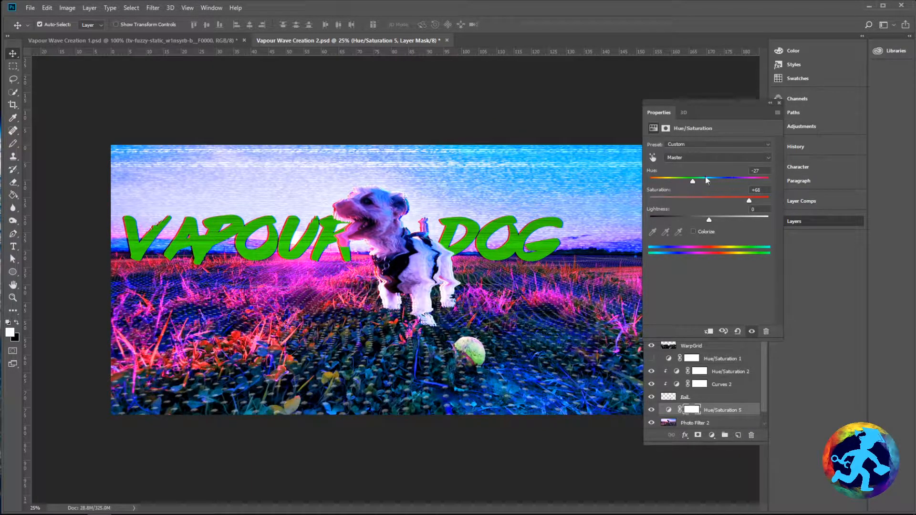
mouse_move(693, 181)
left_mouse_down()
mouse_move(669, 185)
mouse_move(677, 185)
left_mouse_up()
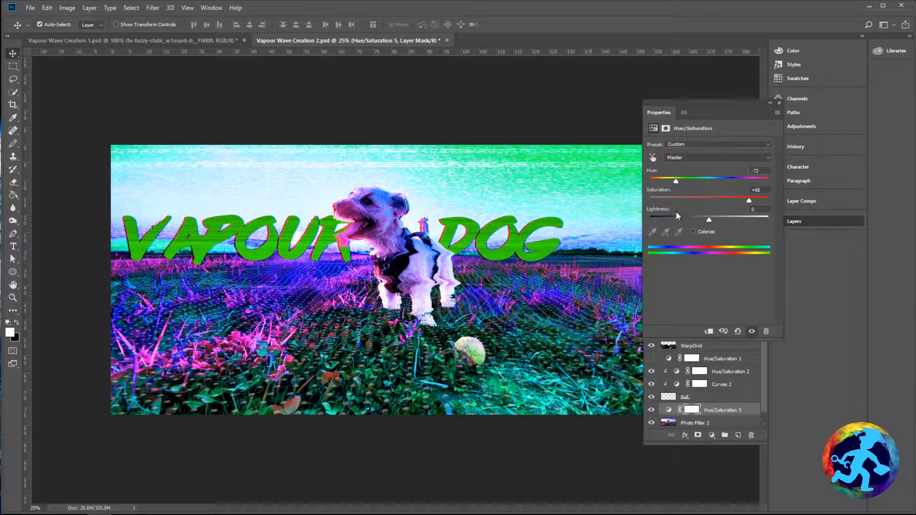
left_click(708, 332)
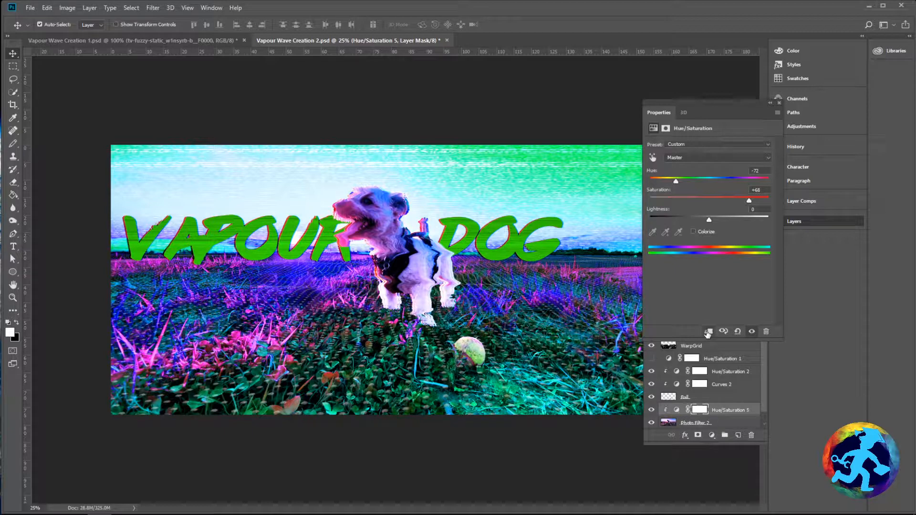
left_click(779, 103)
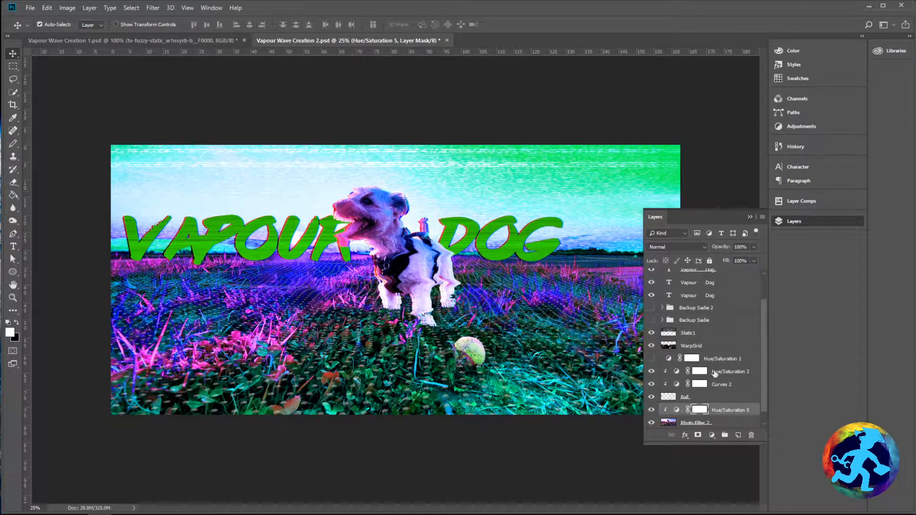
Compare the image with and without the Hue/Saturation adjustment on the Photo Filter 2 layer, leaving it visible
left_click(652, 411)
left_click(652, 412)
left_click(652, 412)
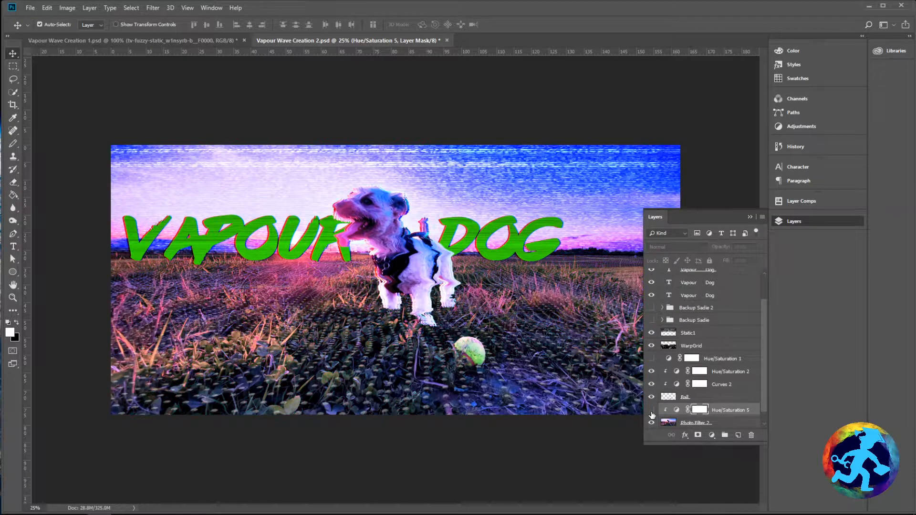
left_click(652, 412)
left_click(712, 435)
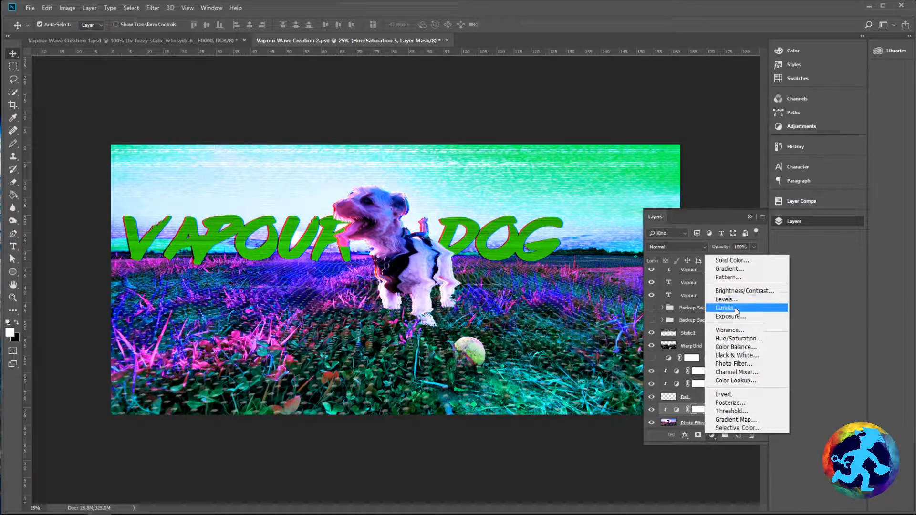
left_click(524, 120)
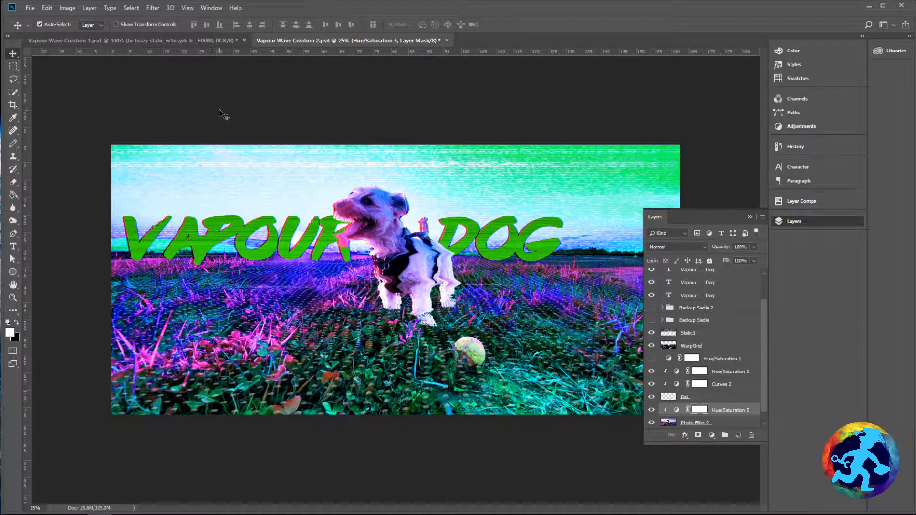
Compare the whole image in Vapour Wave Creation 1.psd with the one in Vapour Wave Creation 2.psd
left_click(191, 41)
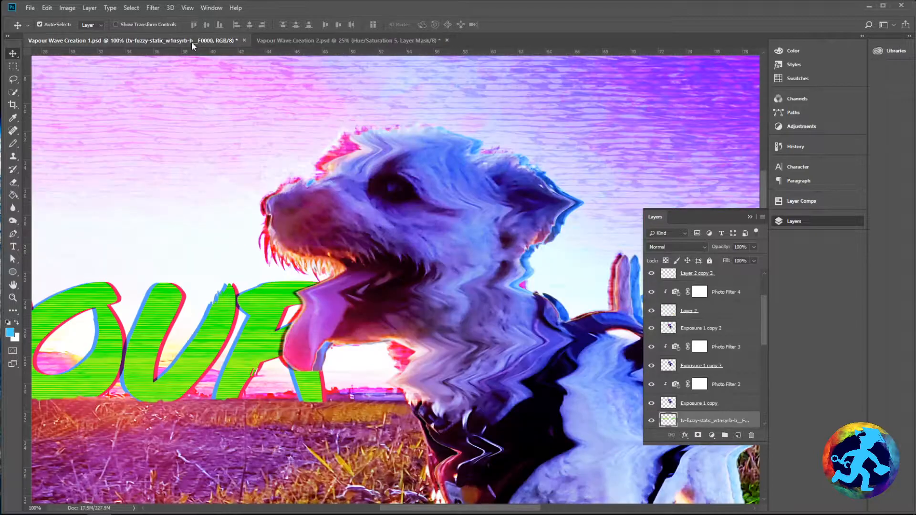
key("ctrl+minus")
key("ctrl+minus")
key("ctrl+minus")
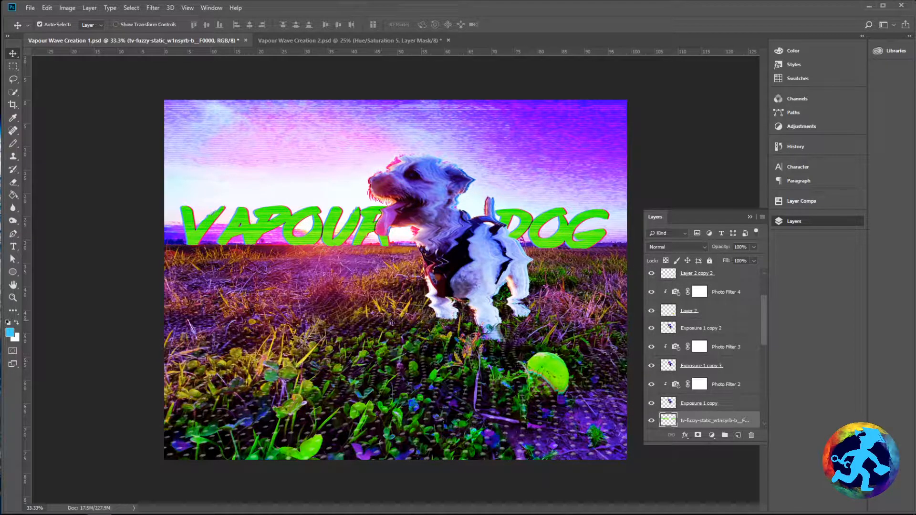
left_click(294, 41)
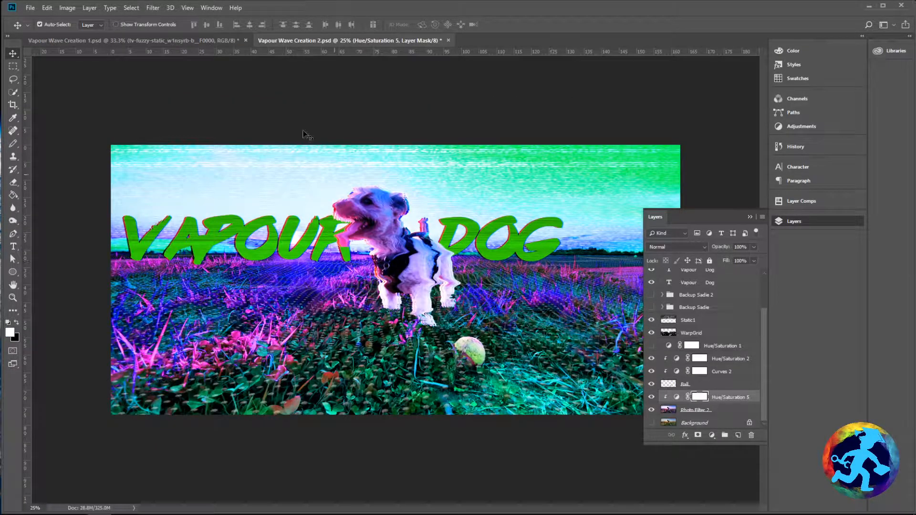
left_click(206, 41)
left_click(314, 40)
Crop the image to trim the empty right side and narrow strips off the top and bottom, keeping the full title and ball
key("ctrl+minus")
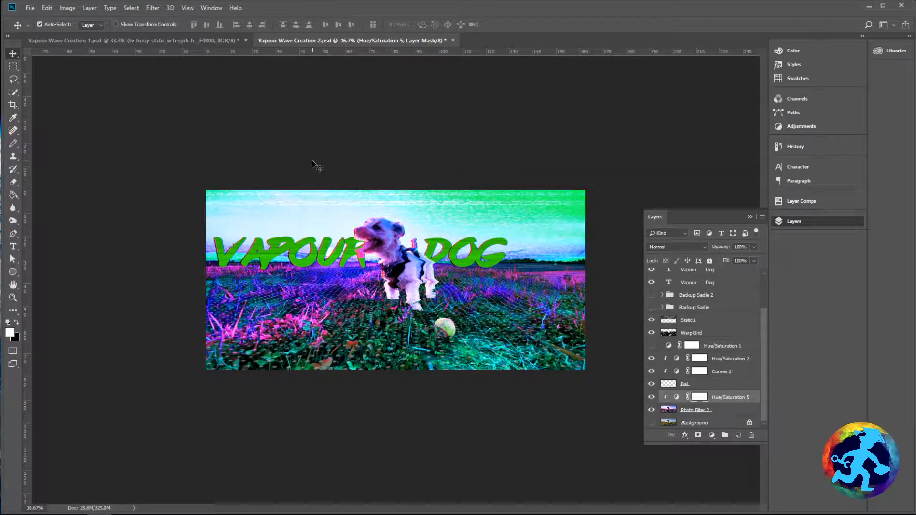
left_click(13, 106)
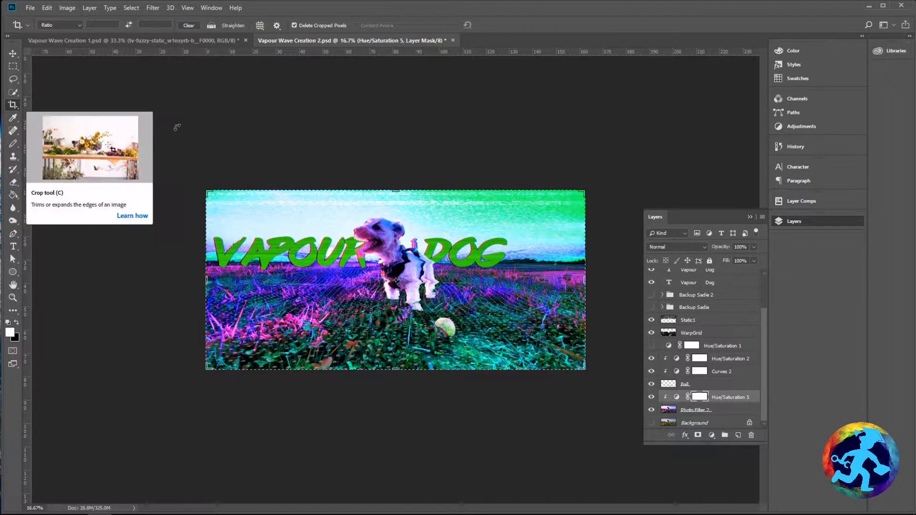
left_click_drag(584, 191, 563, 193)
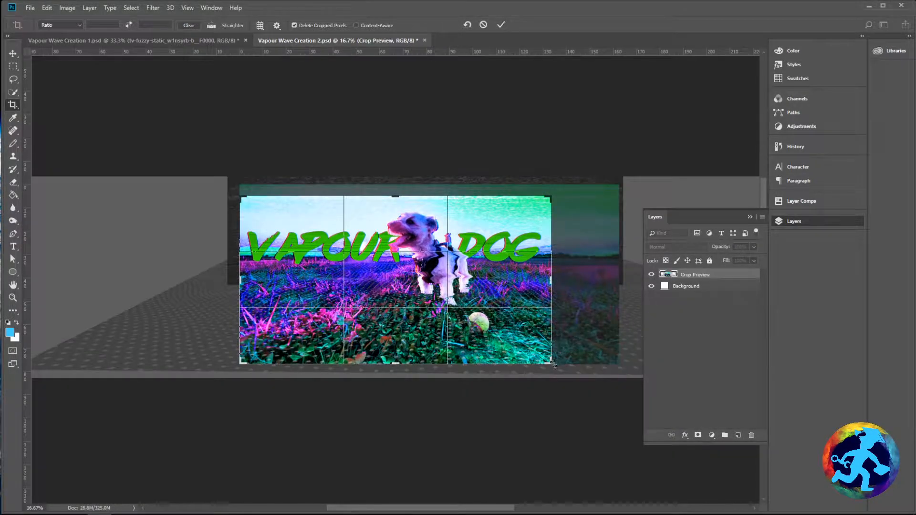
left_click_drag(552, 364, 552, 353)
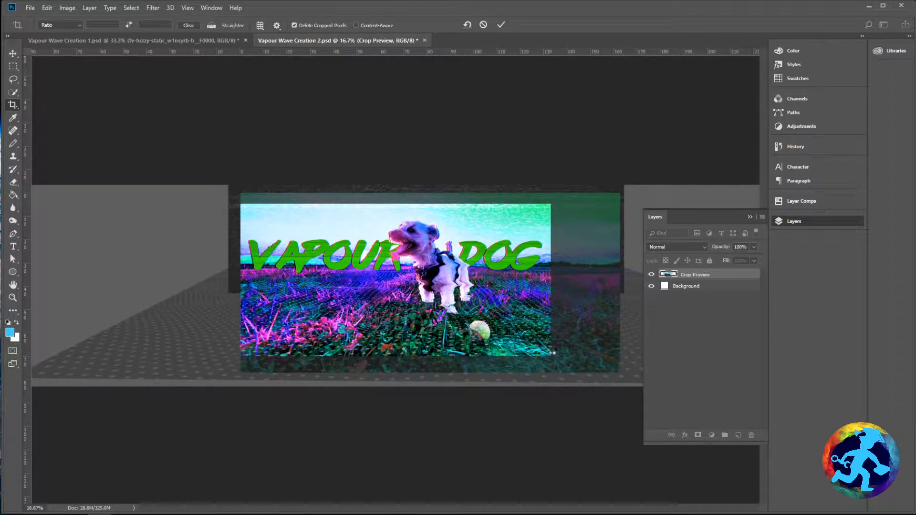
key("Return")
Examine the cropped composition and compare it with the image in Vapour Wave Creation 1.psd
key("ctrl+plus")
key("ctrl+plus")
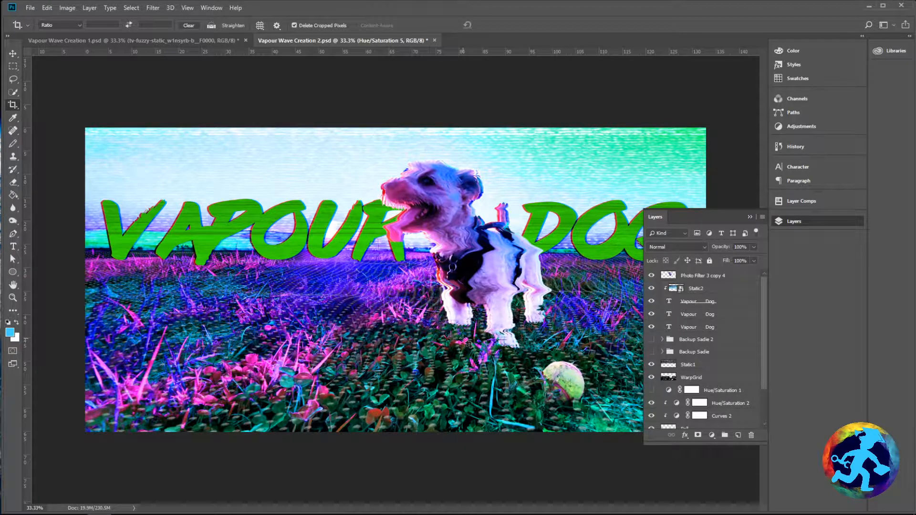
key("ctrl+minus")
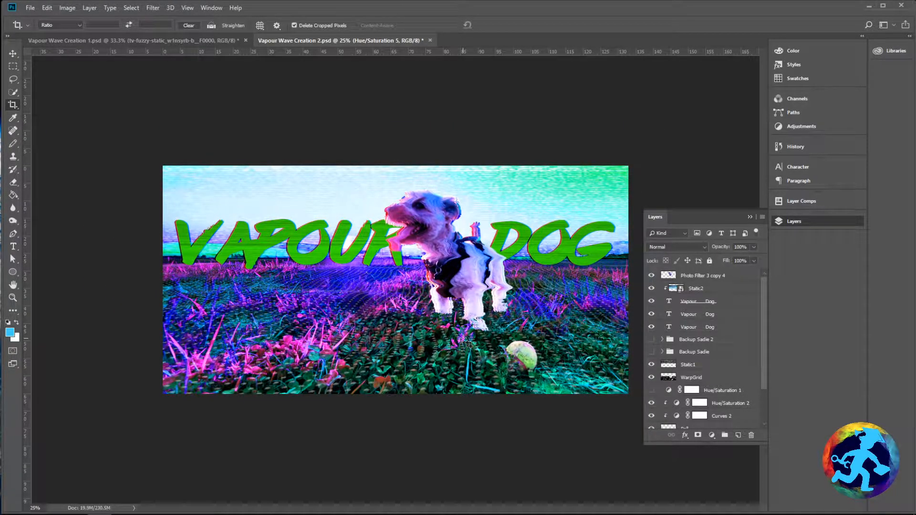
key("ctrl+minus")
key("ctrl+plus")
left_click(190, 40)
left_click(314, 39)
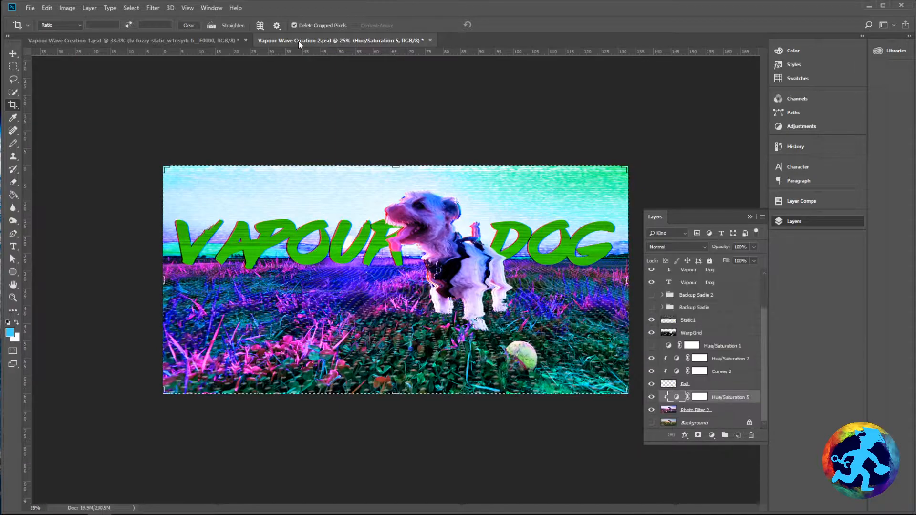
left_click(210, 39)
left_click(308, 41)
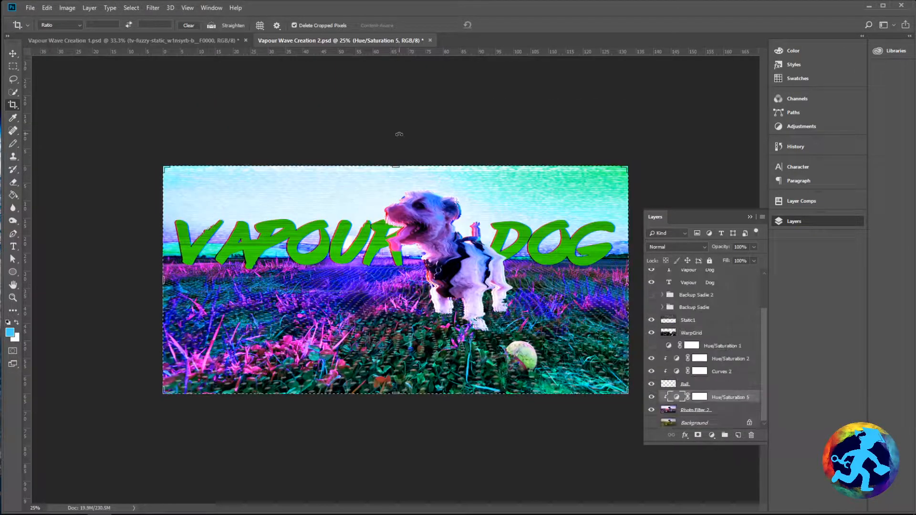
left_click(473, 165)
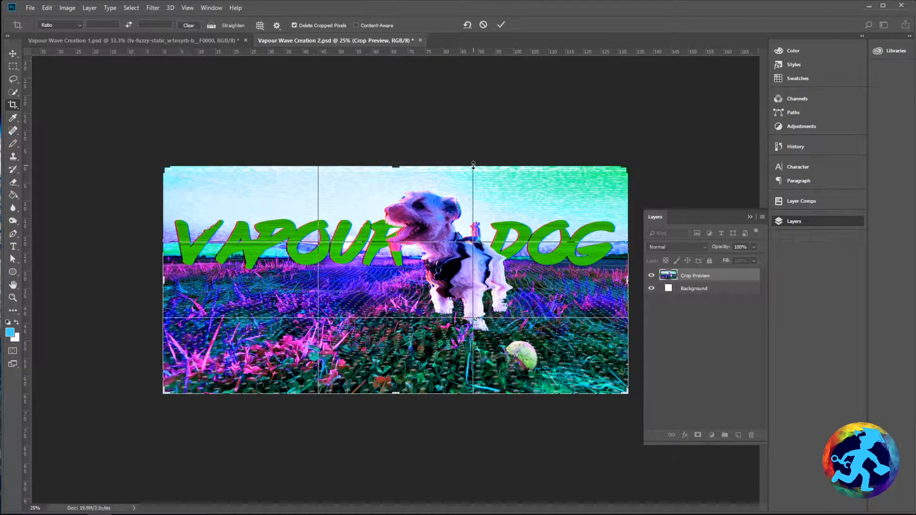
key("Escape")
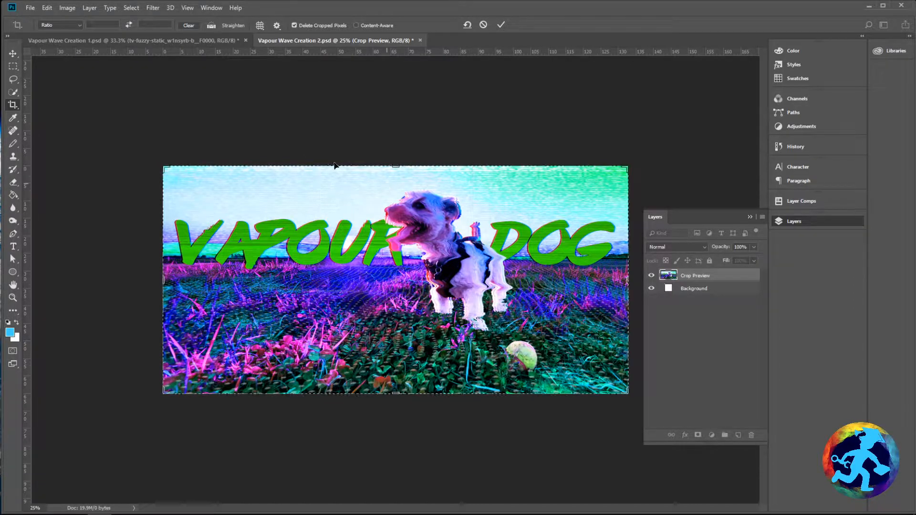
key("v")
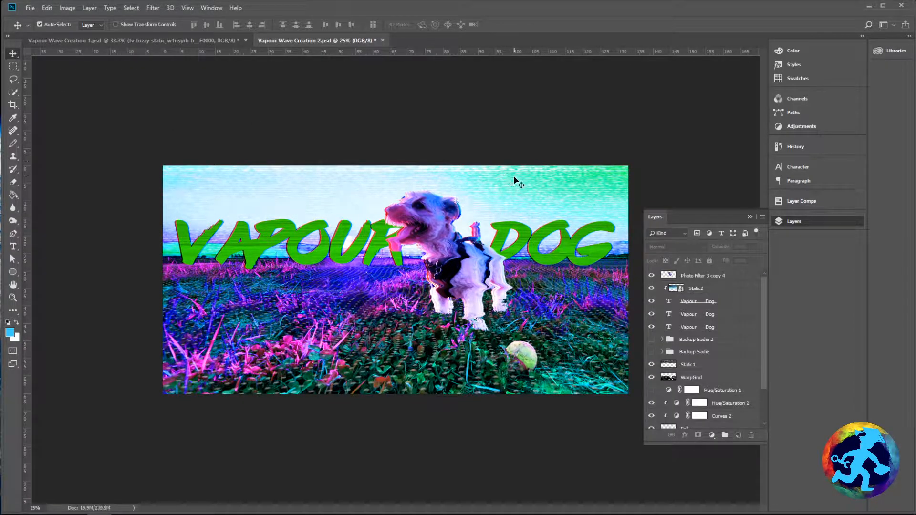